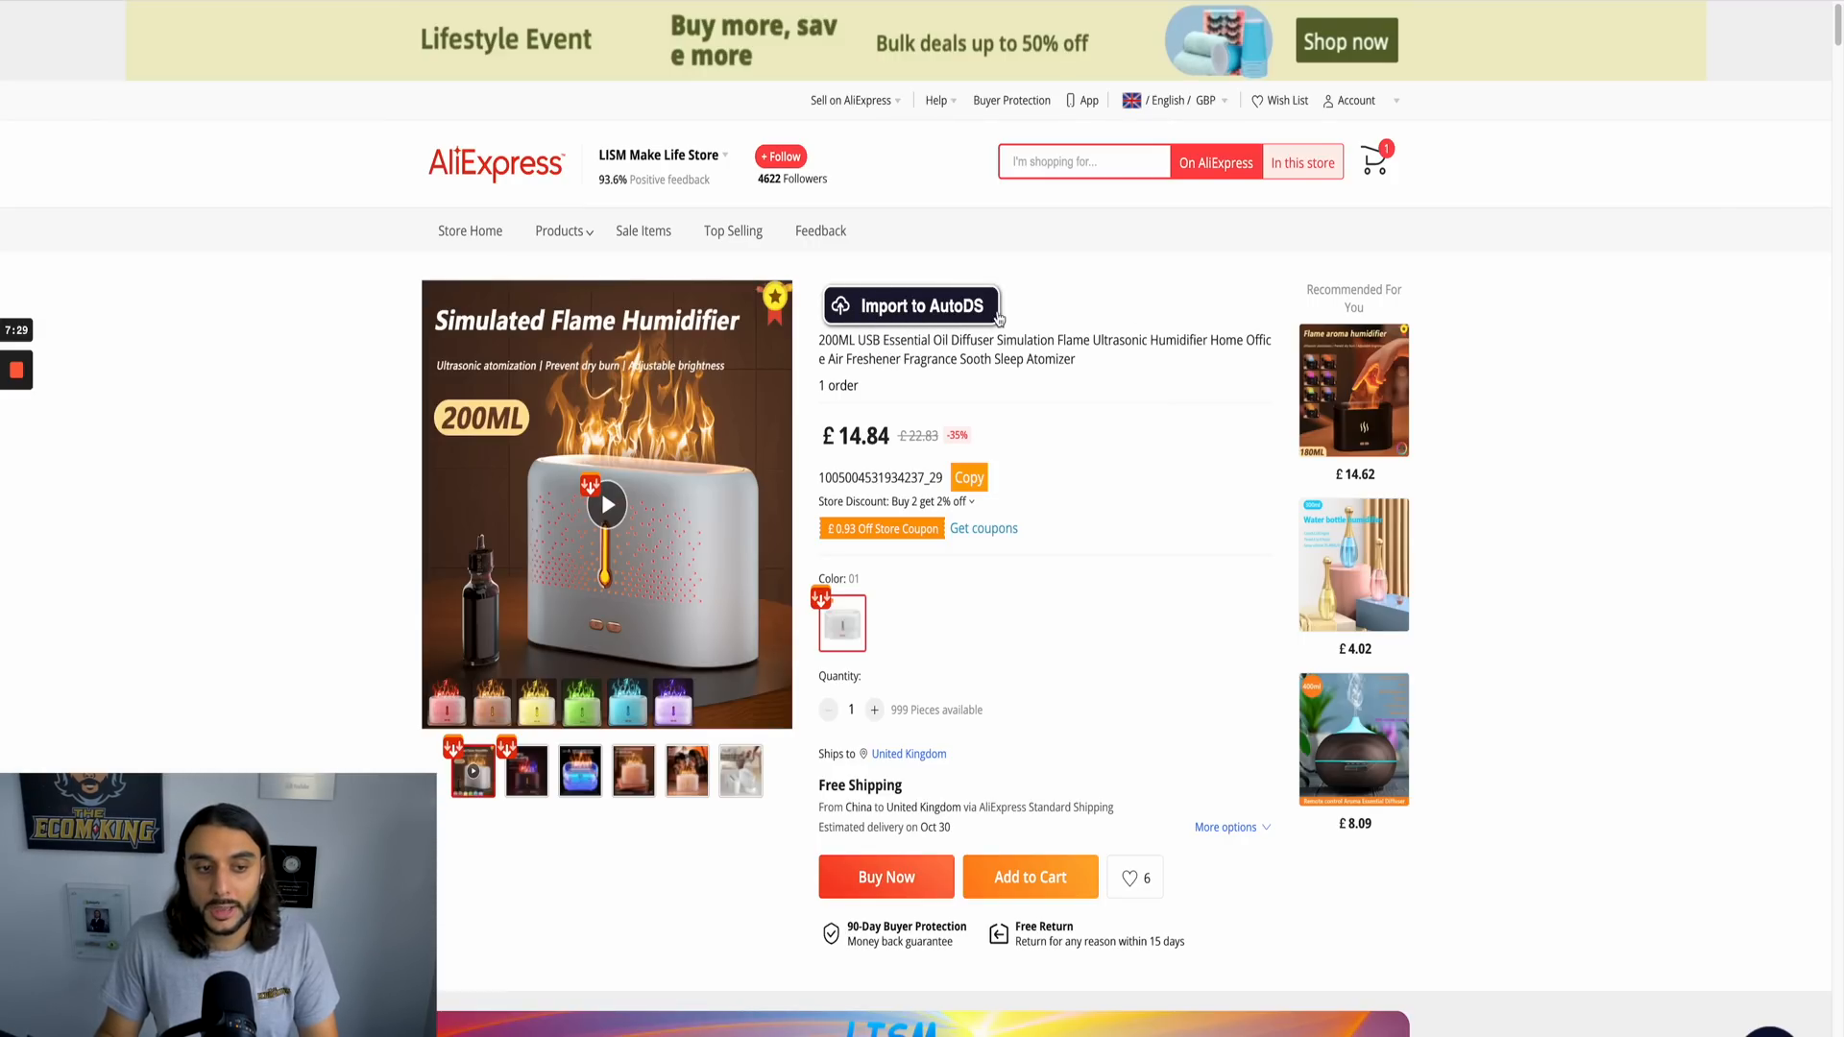
Step: Import the AliExpress flame humidifier to AutoDS and open the imported product for editing
left_click(931, 307)
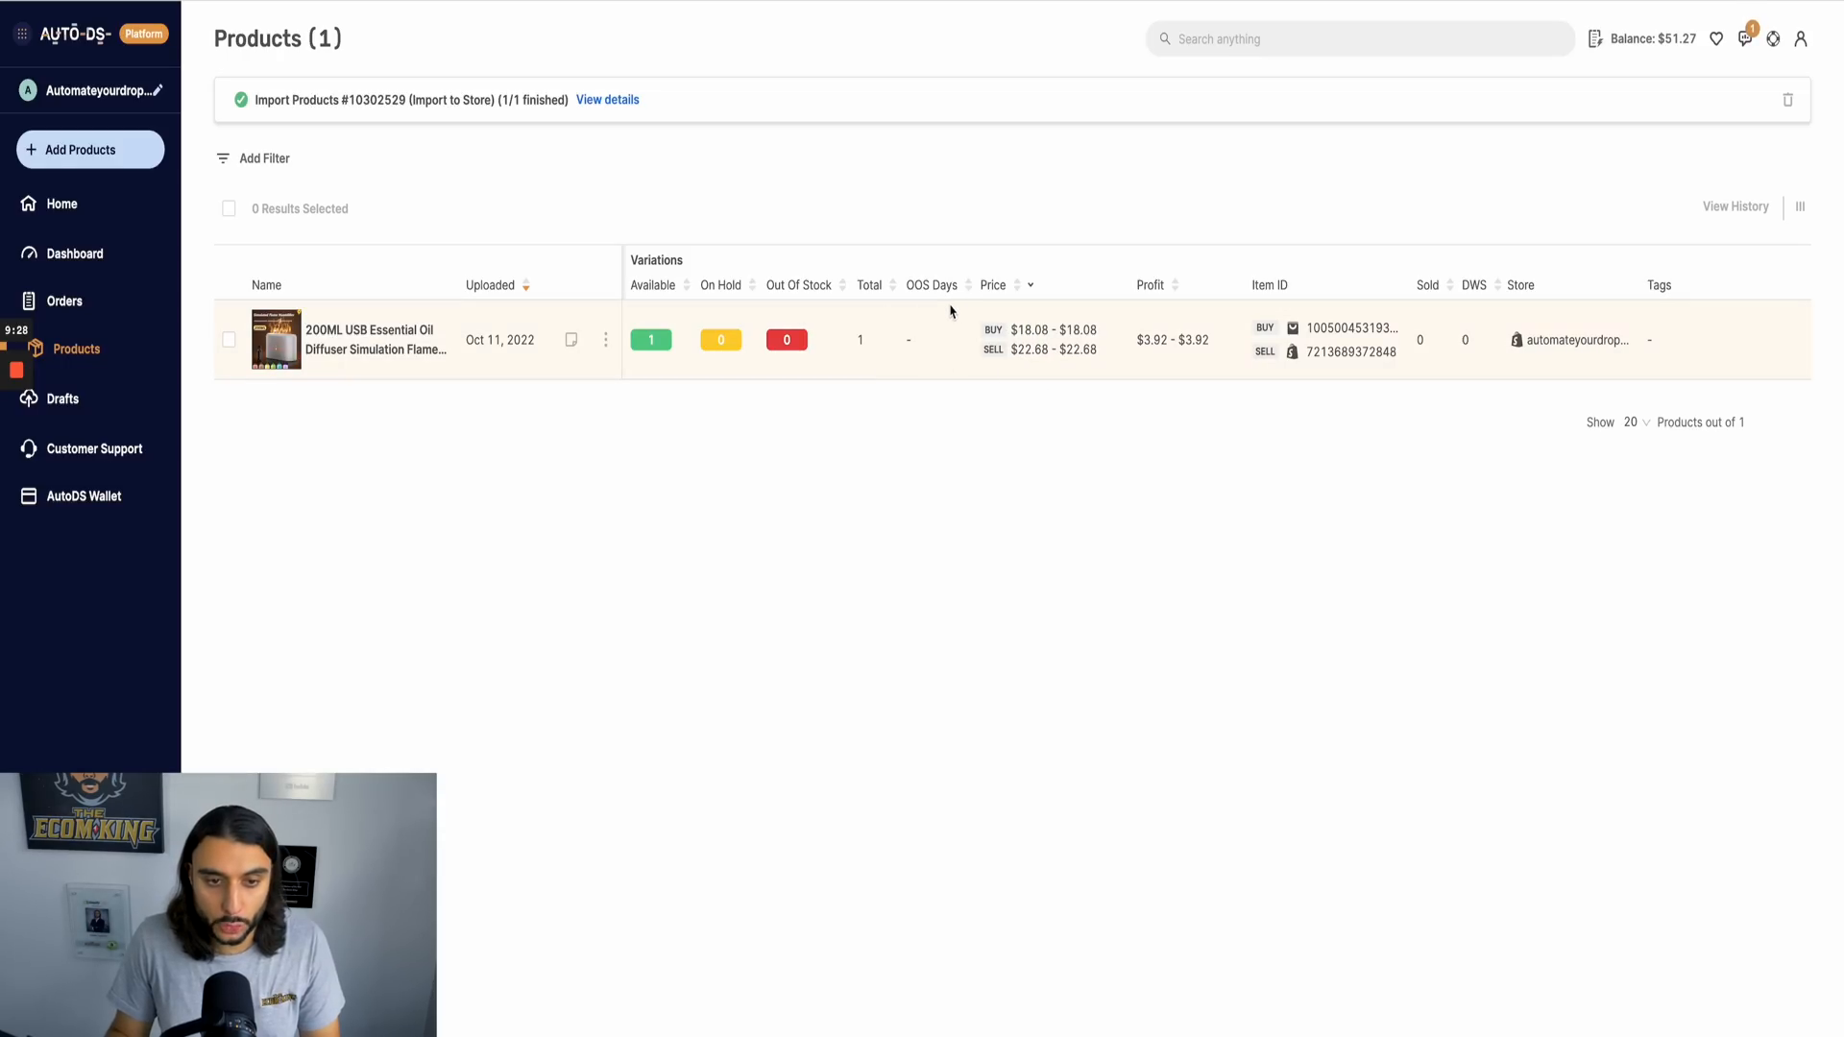
left_click(609, 344)
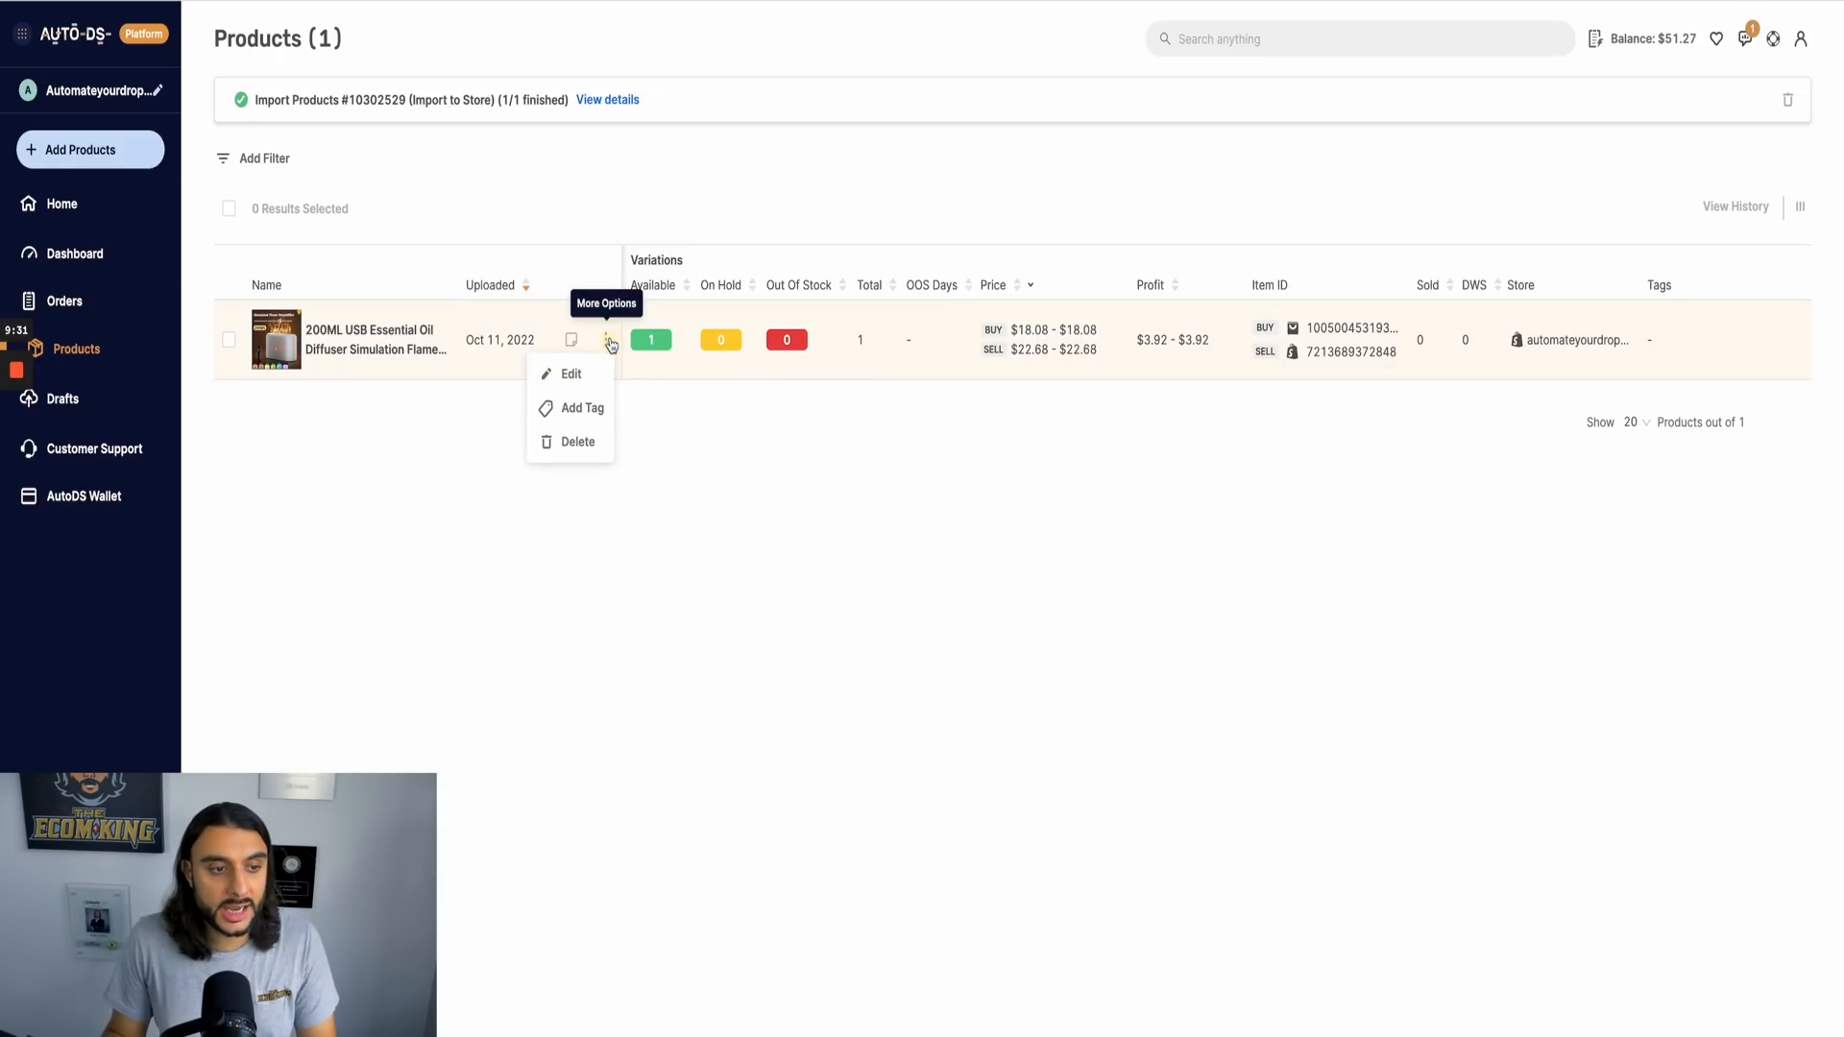
left_click(572, 373)
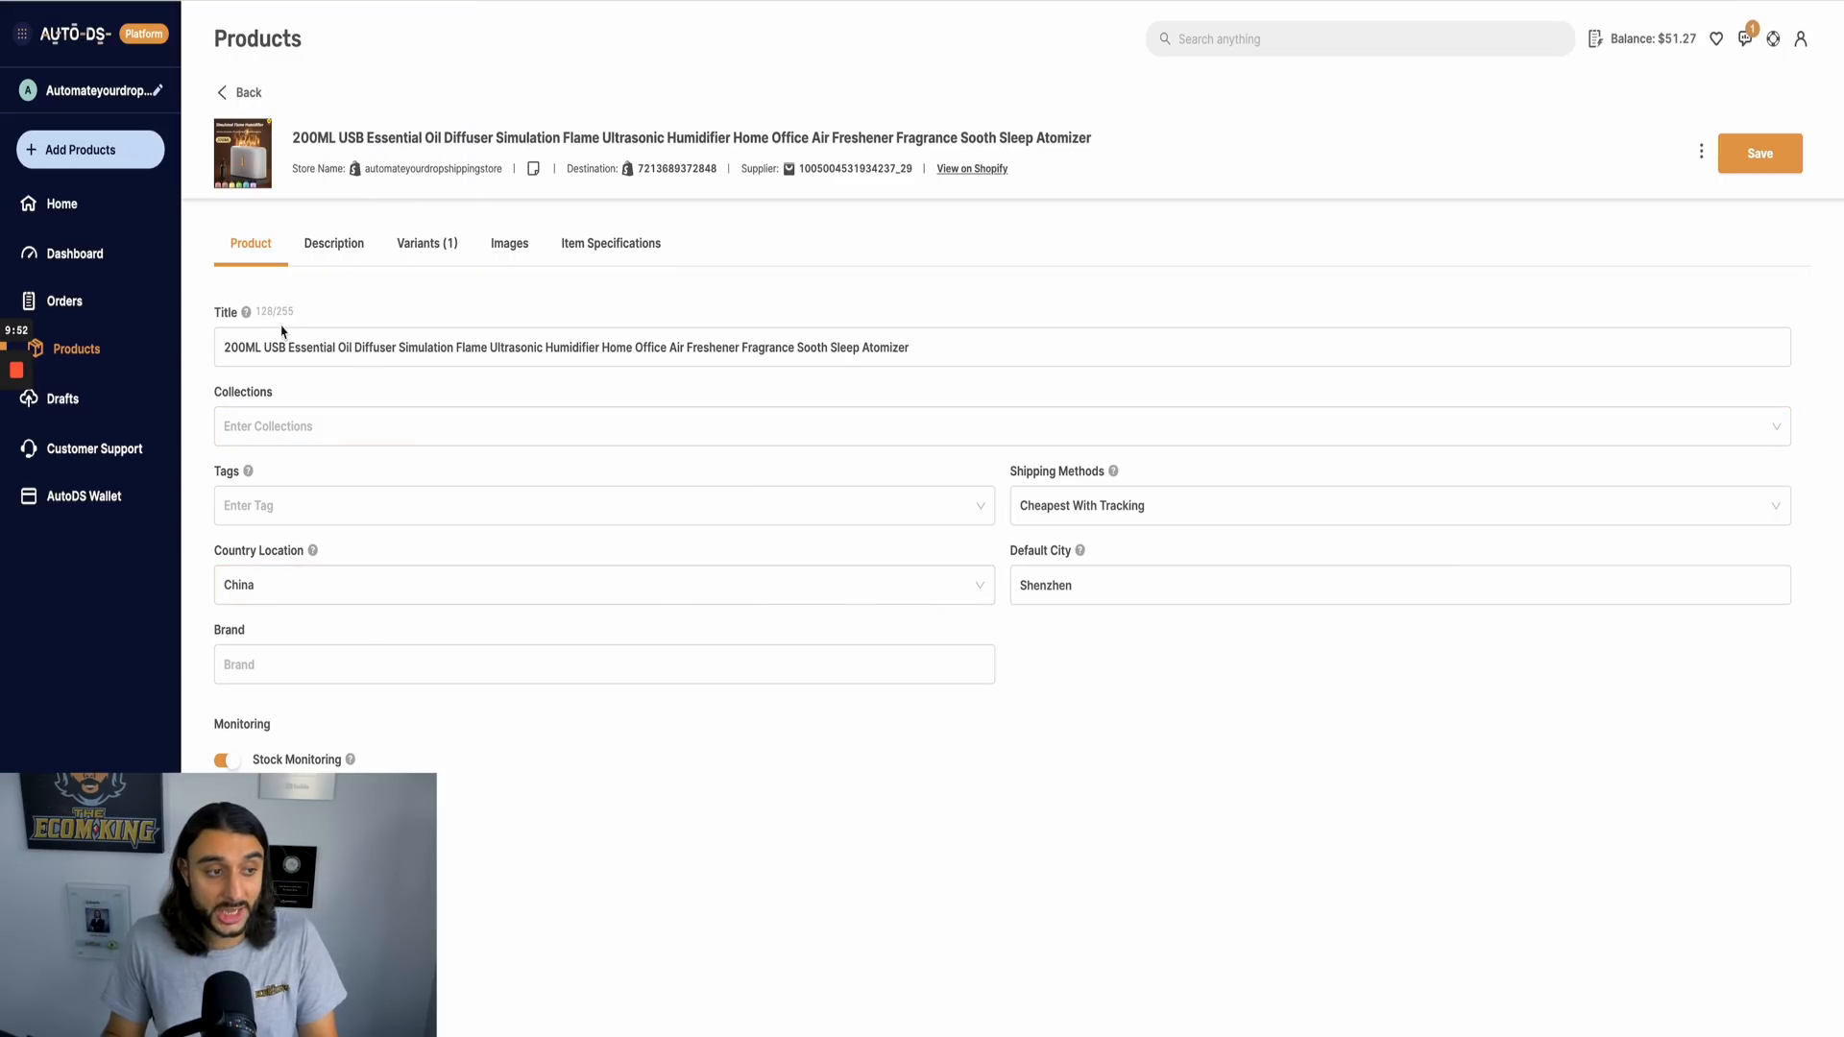
Step: Review the humidifier's title, description, variants, images and item specifications
left_click_drag(239, 350, 959, 358)
left_click(962, 358)
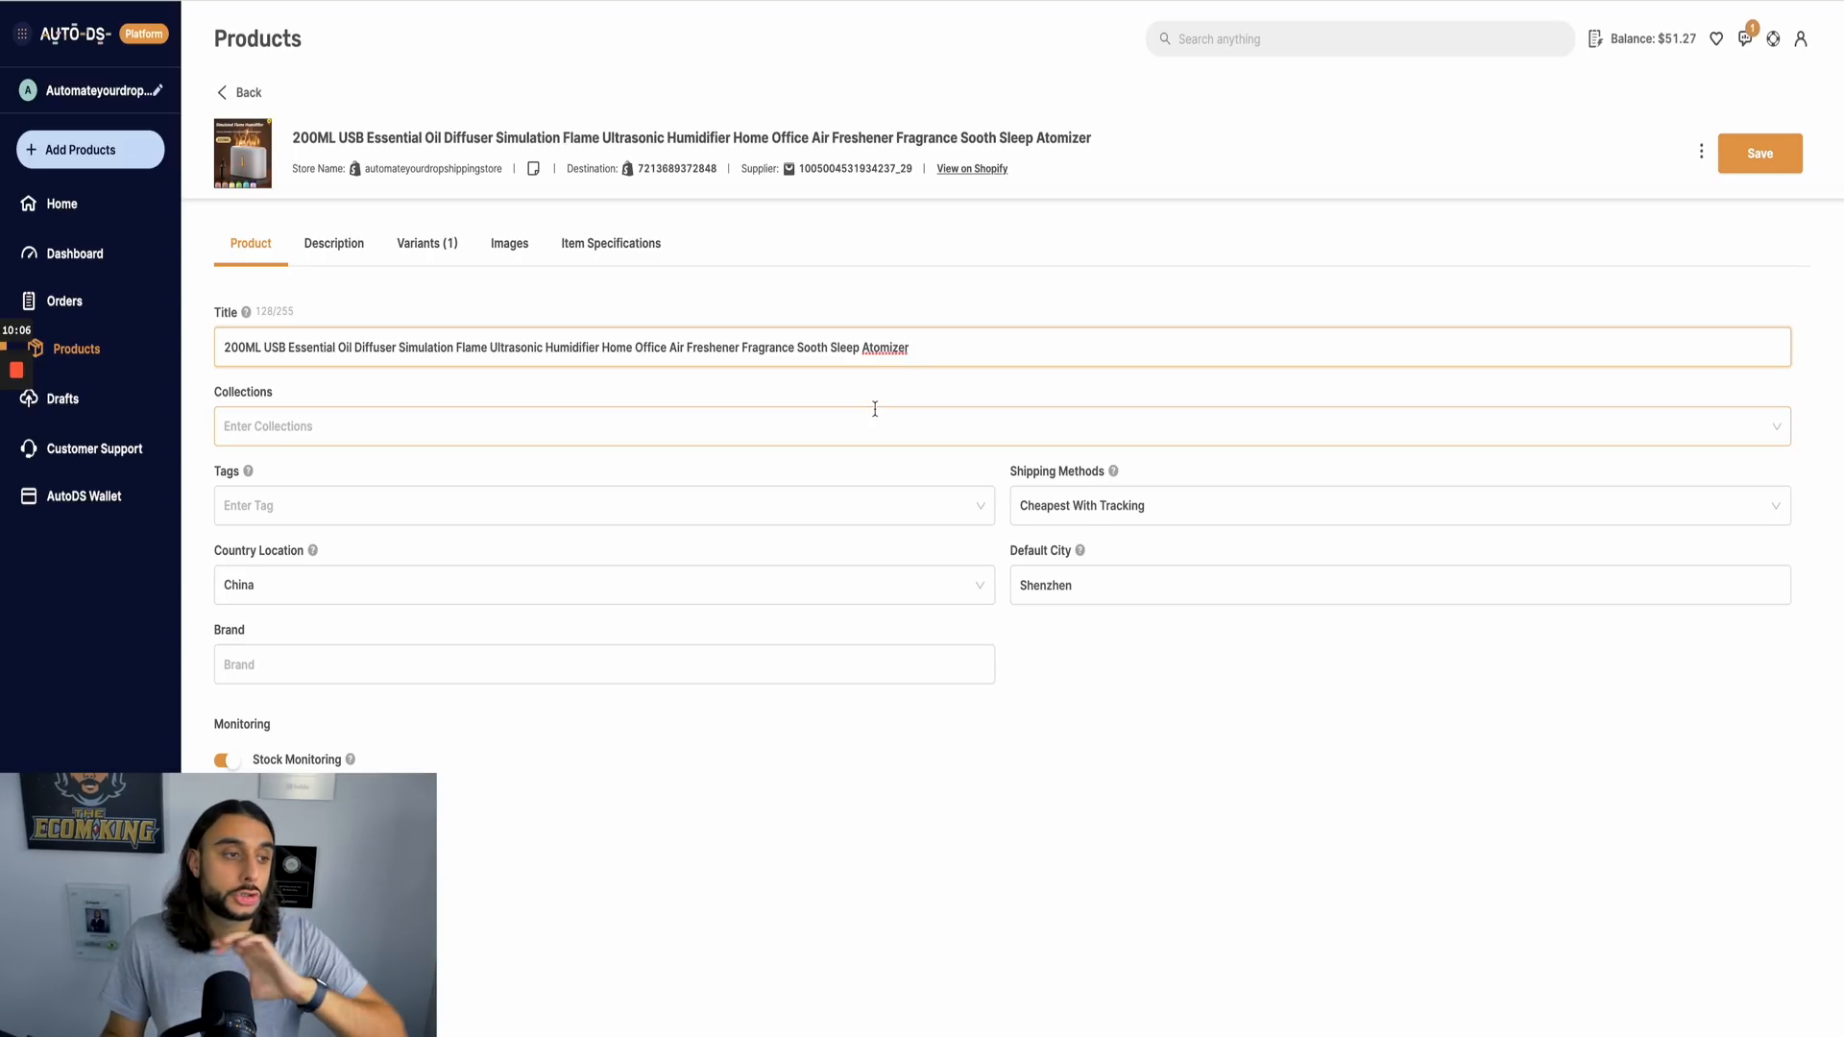
left_click(348, 266)
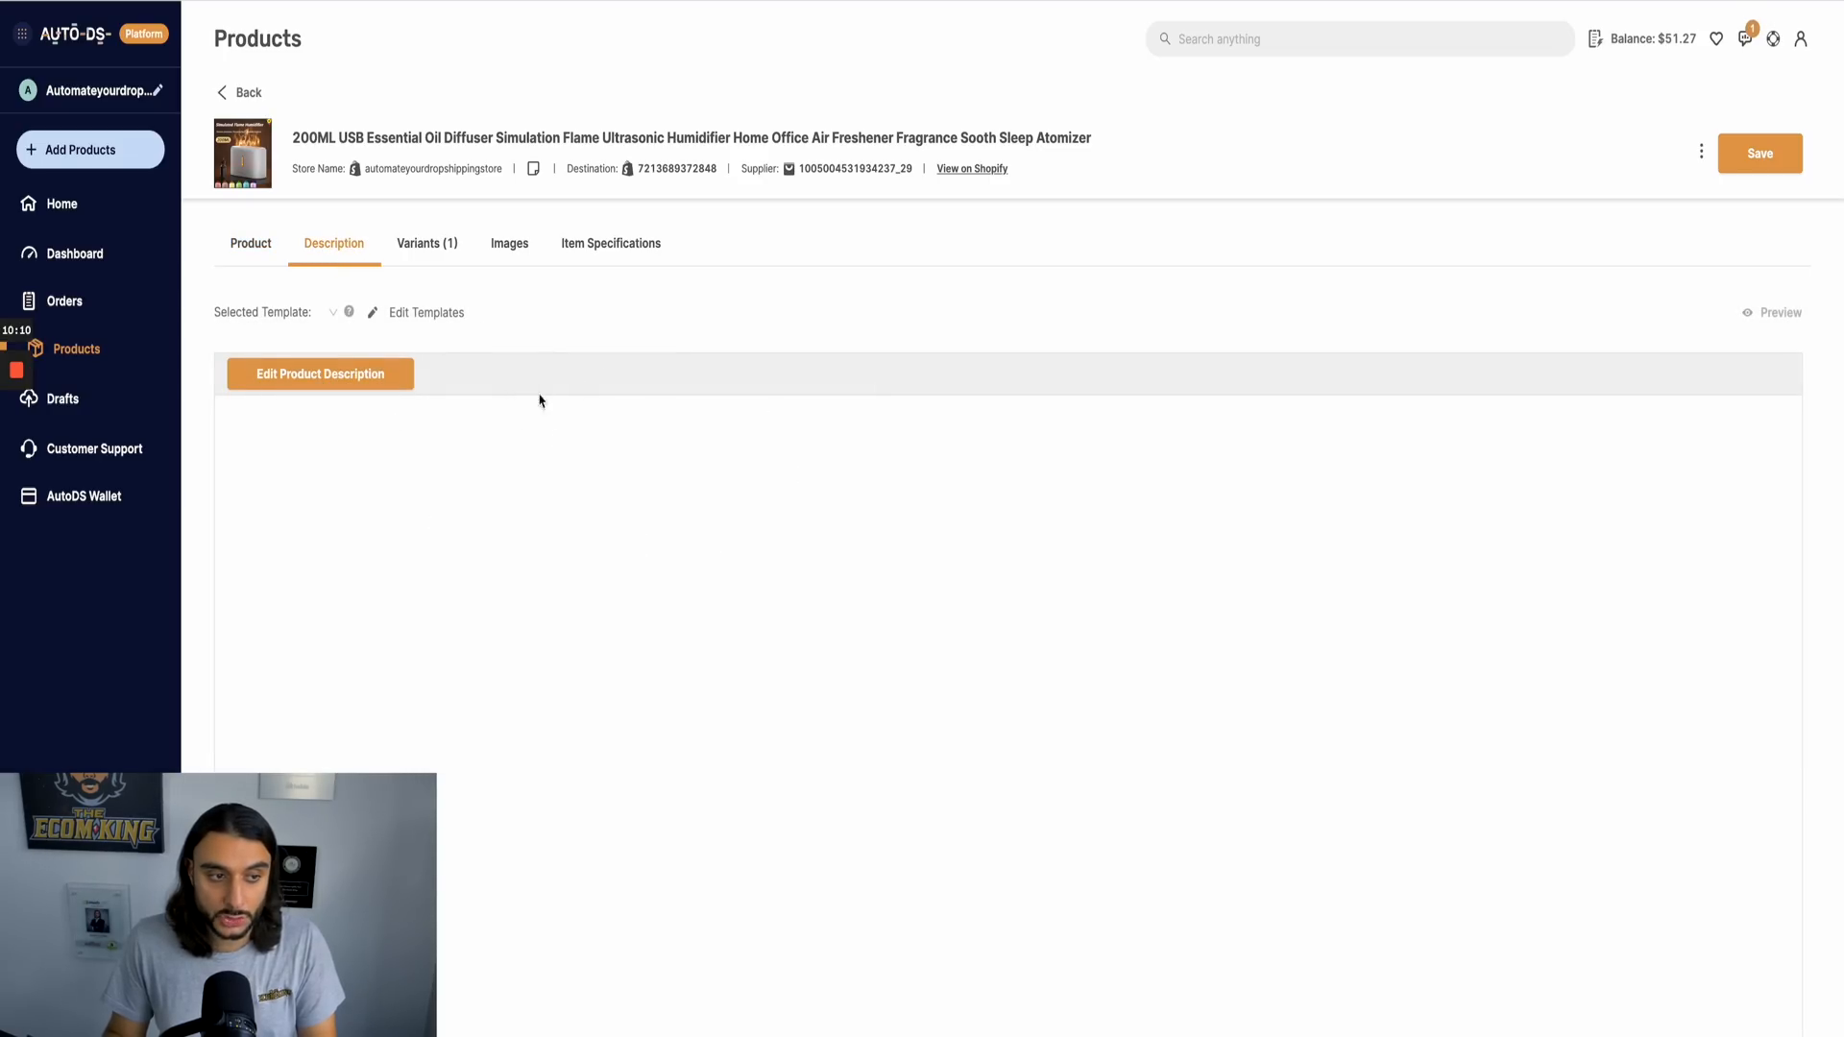
left_click(415, 242)
left_click(504, 244)
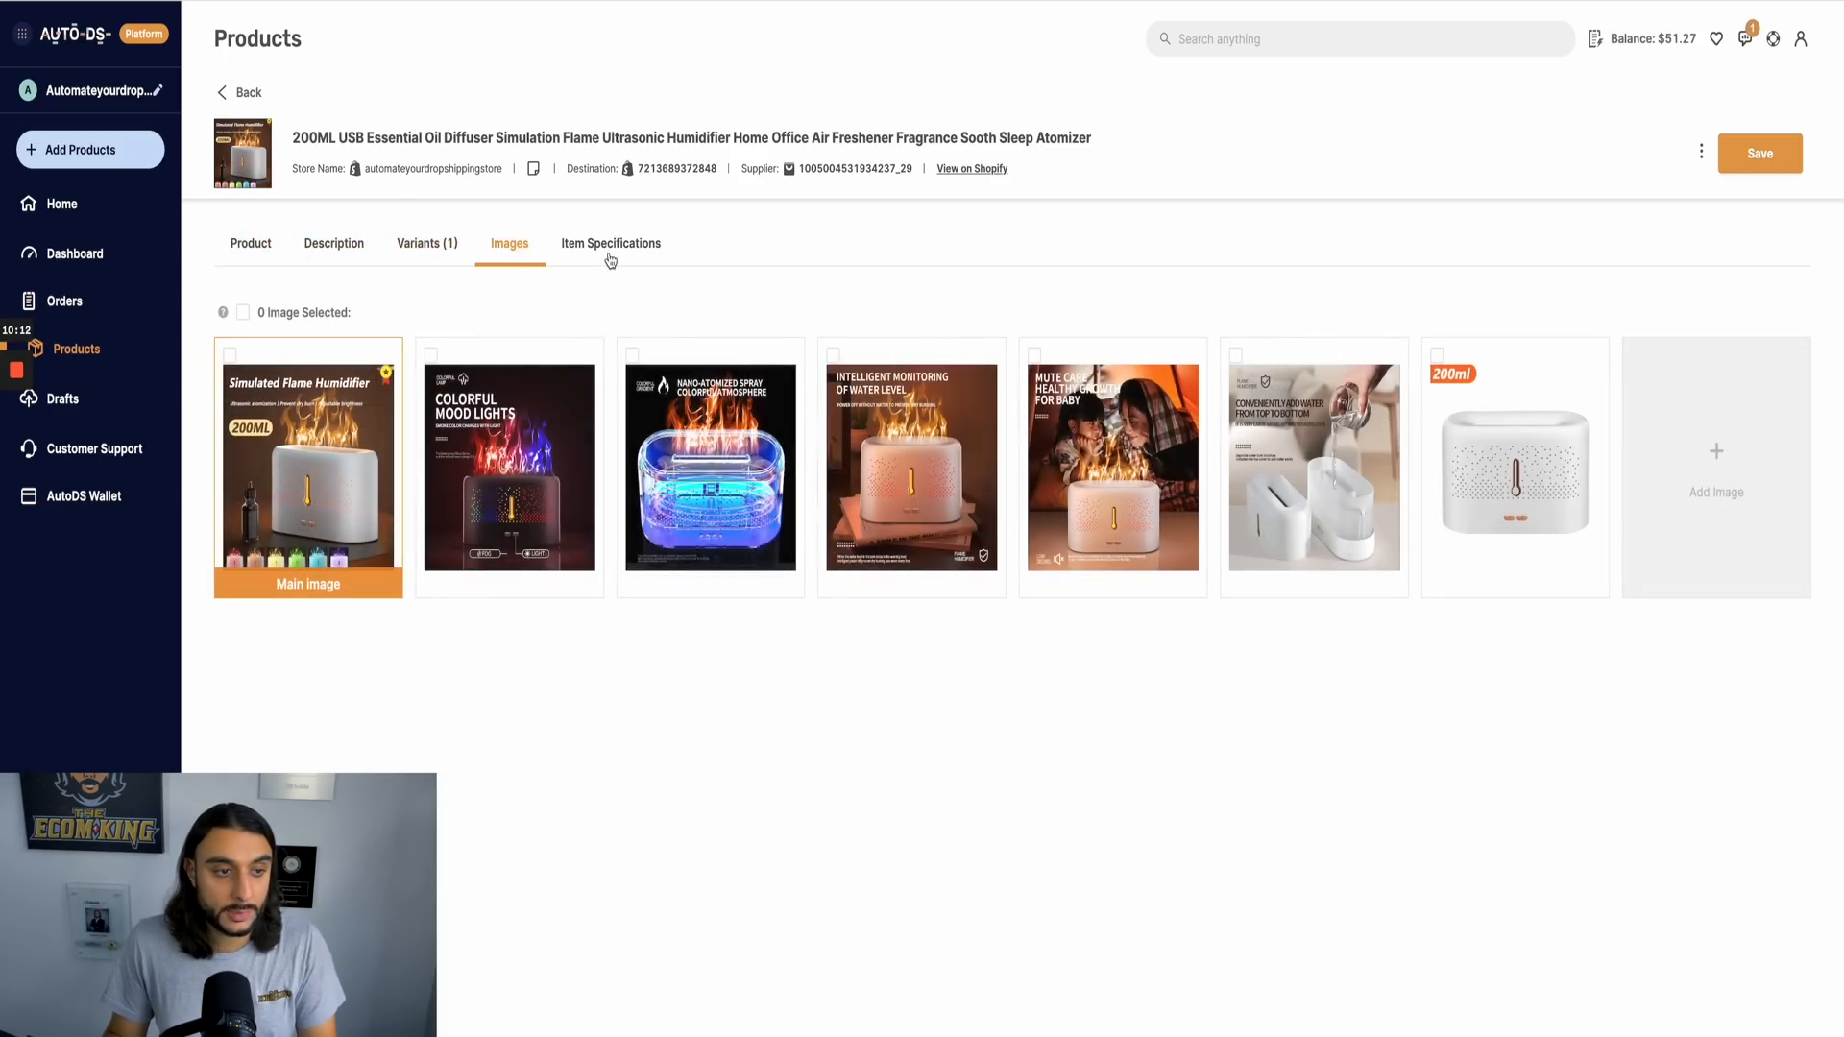
left_click(611, 251)
left_click(245, 251)
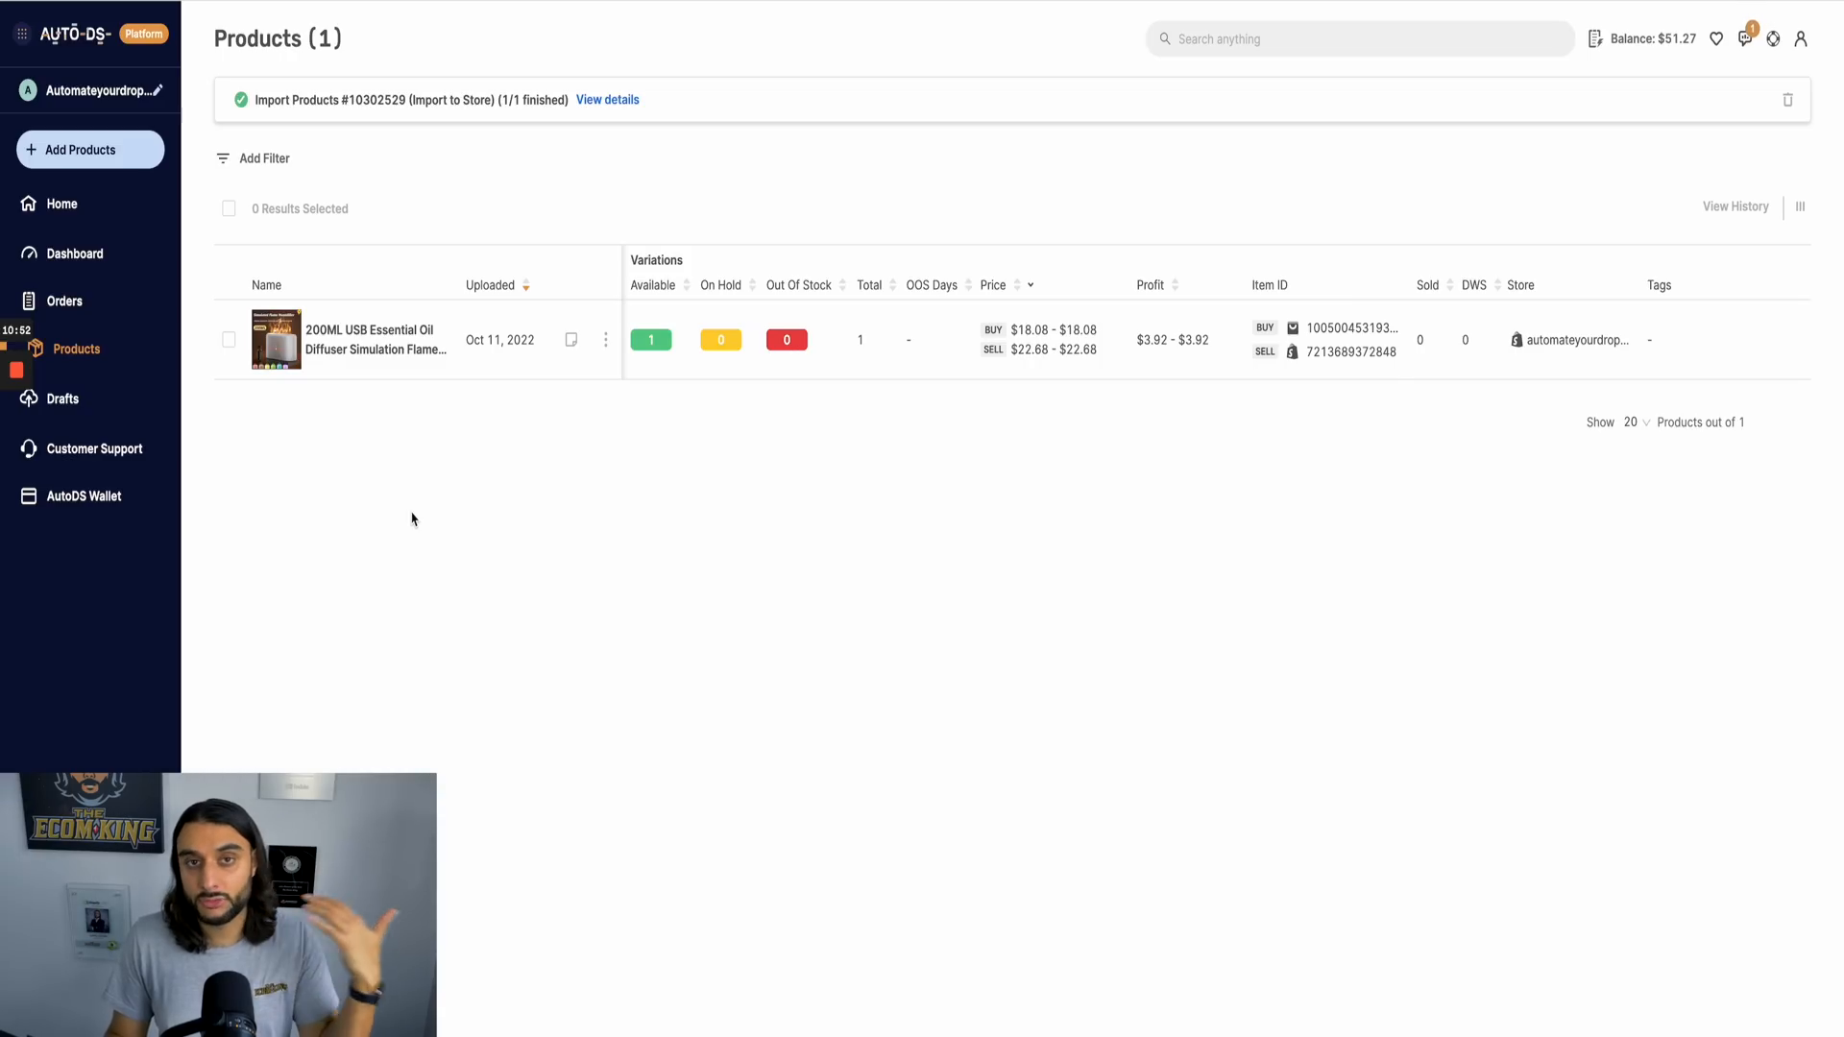
Step: Open the import for multiple products and stores and examine its product URL and CSV upload options
left_click(63, 166)
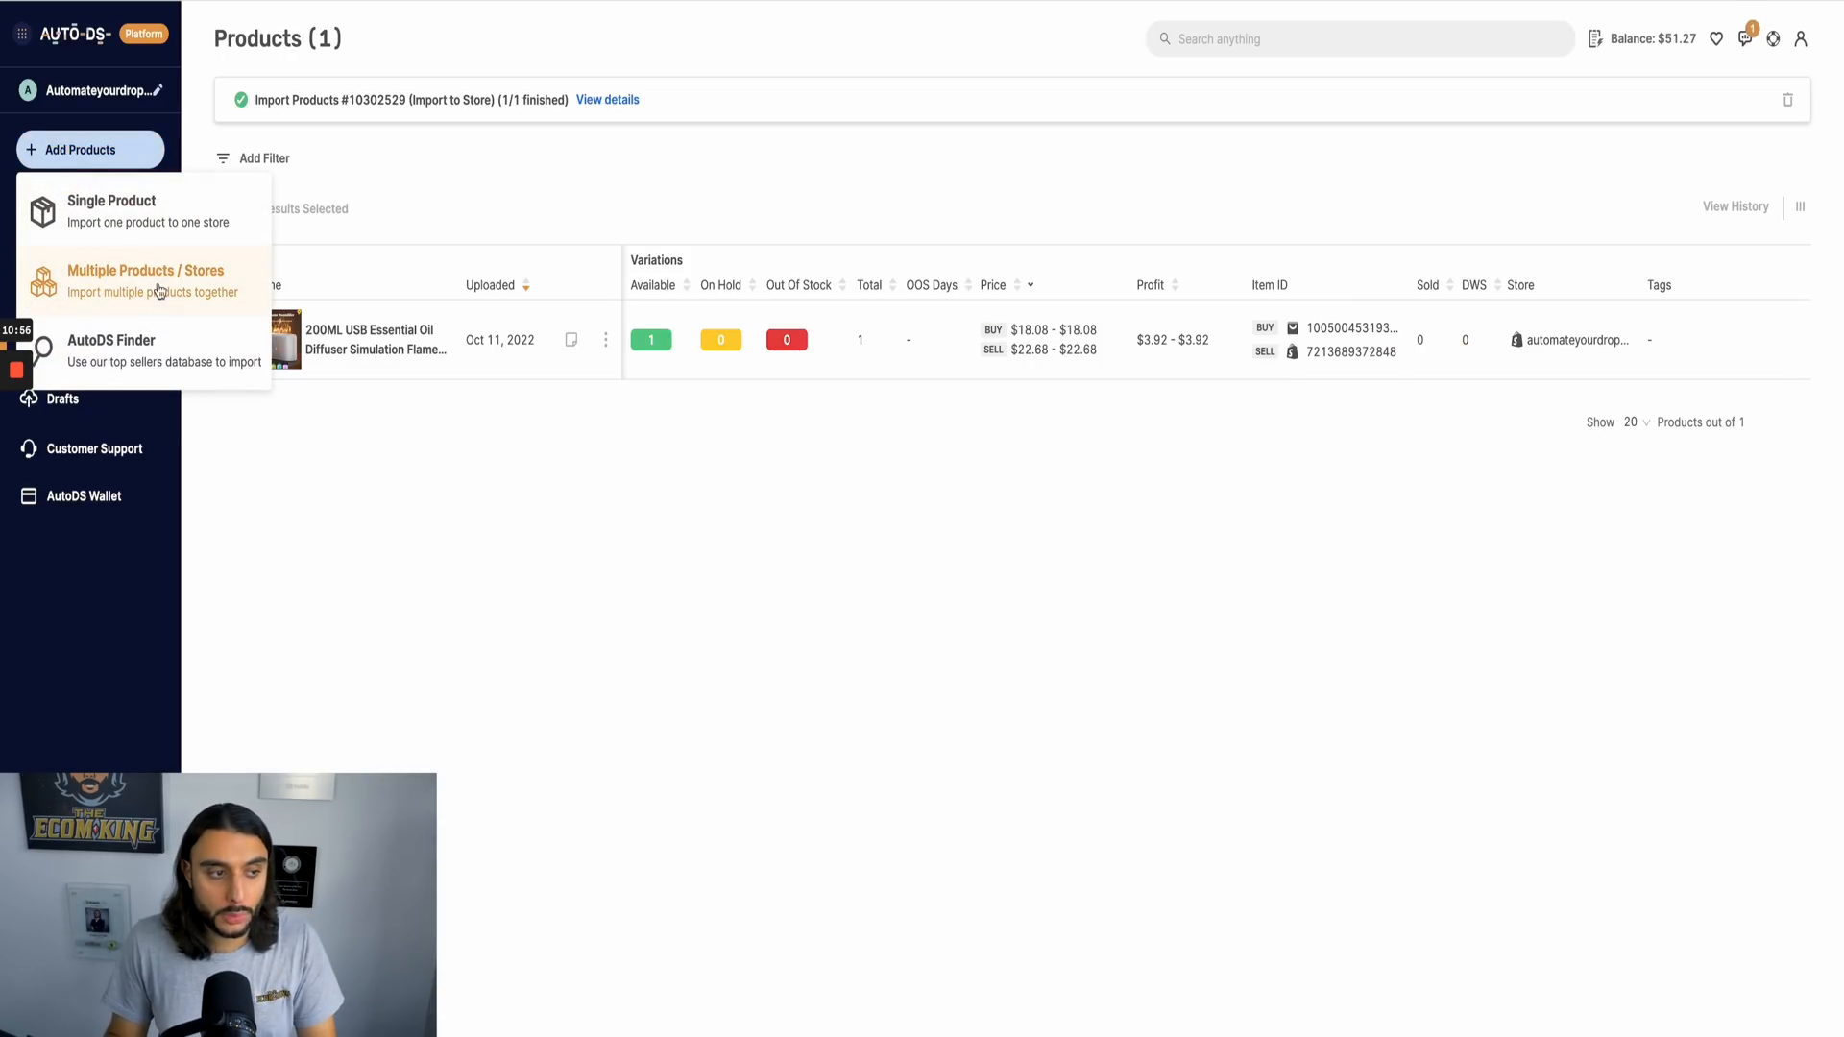
left_click(161, 290)
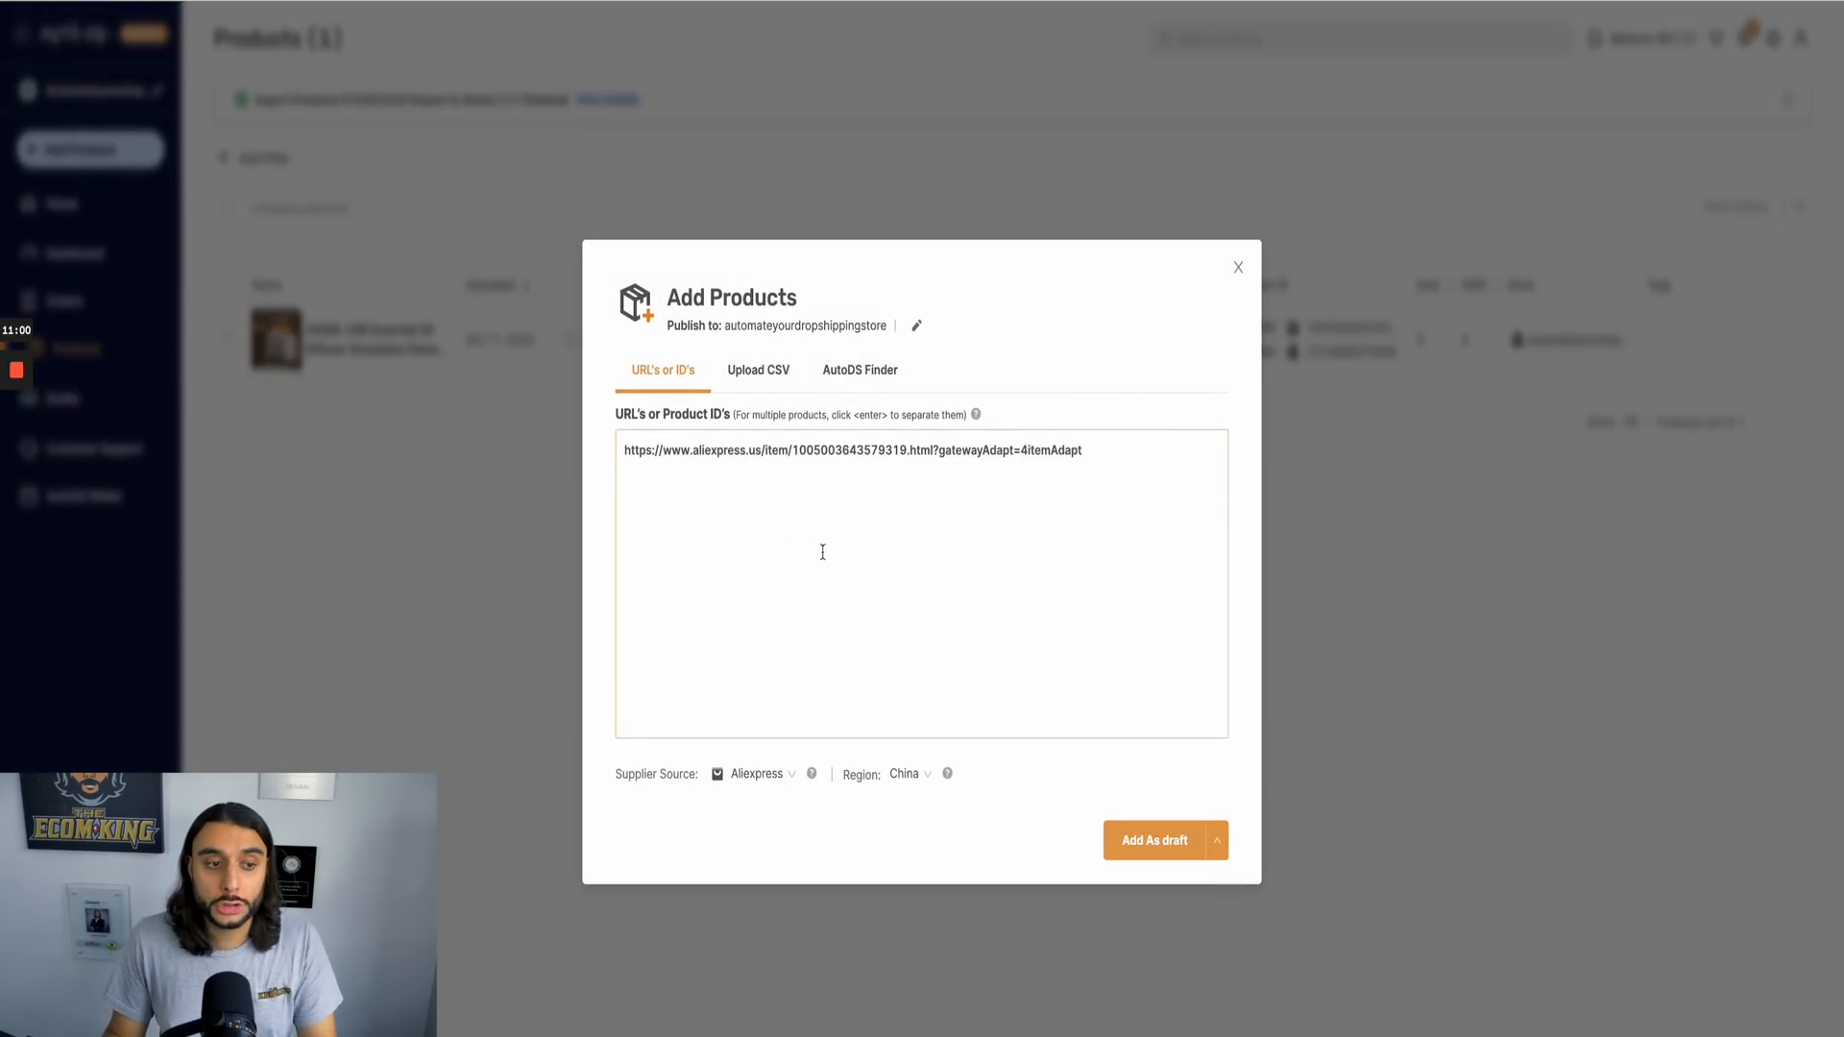
left_click(967, 638)
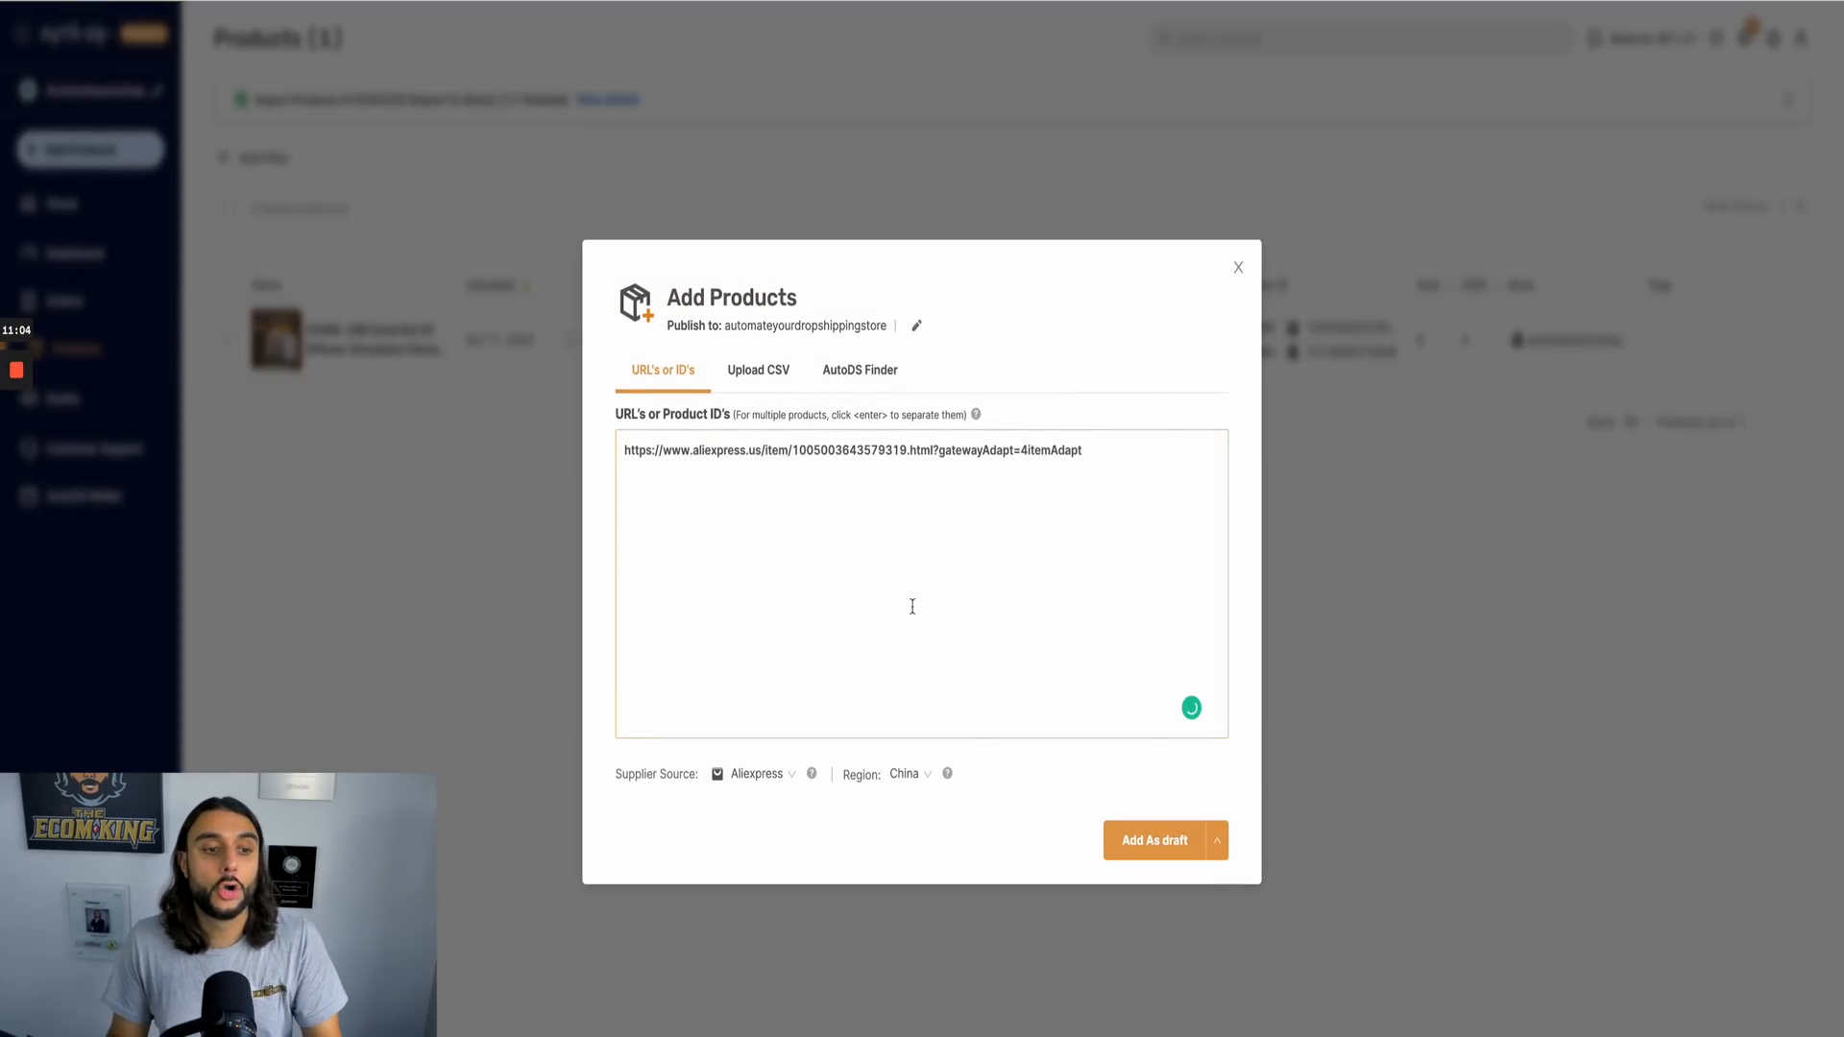
left_click(758, 371)
left_click(663, 370)
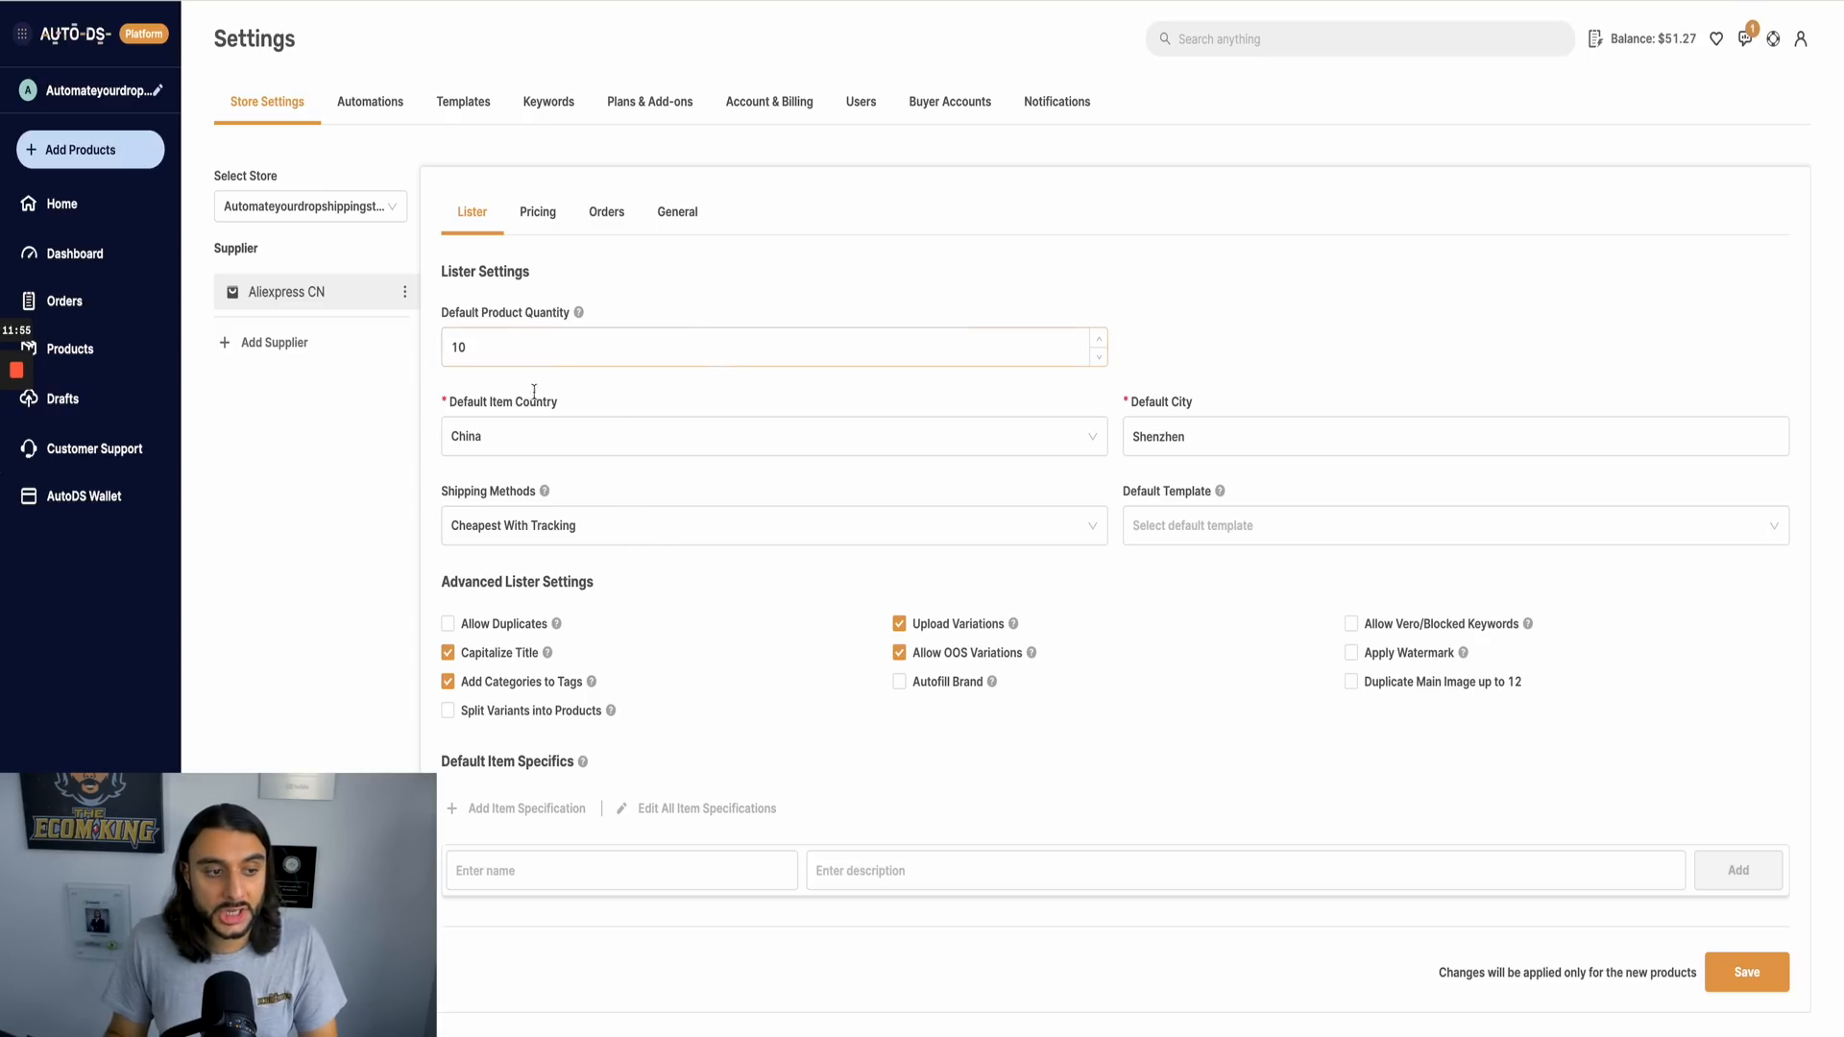
Step: Examine the available default shipping methods in the Aliexpress CN lister settings
left_click(608, 538)
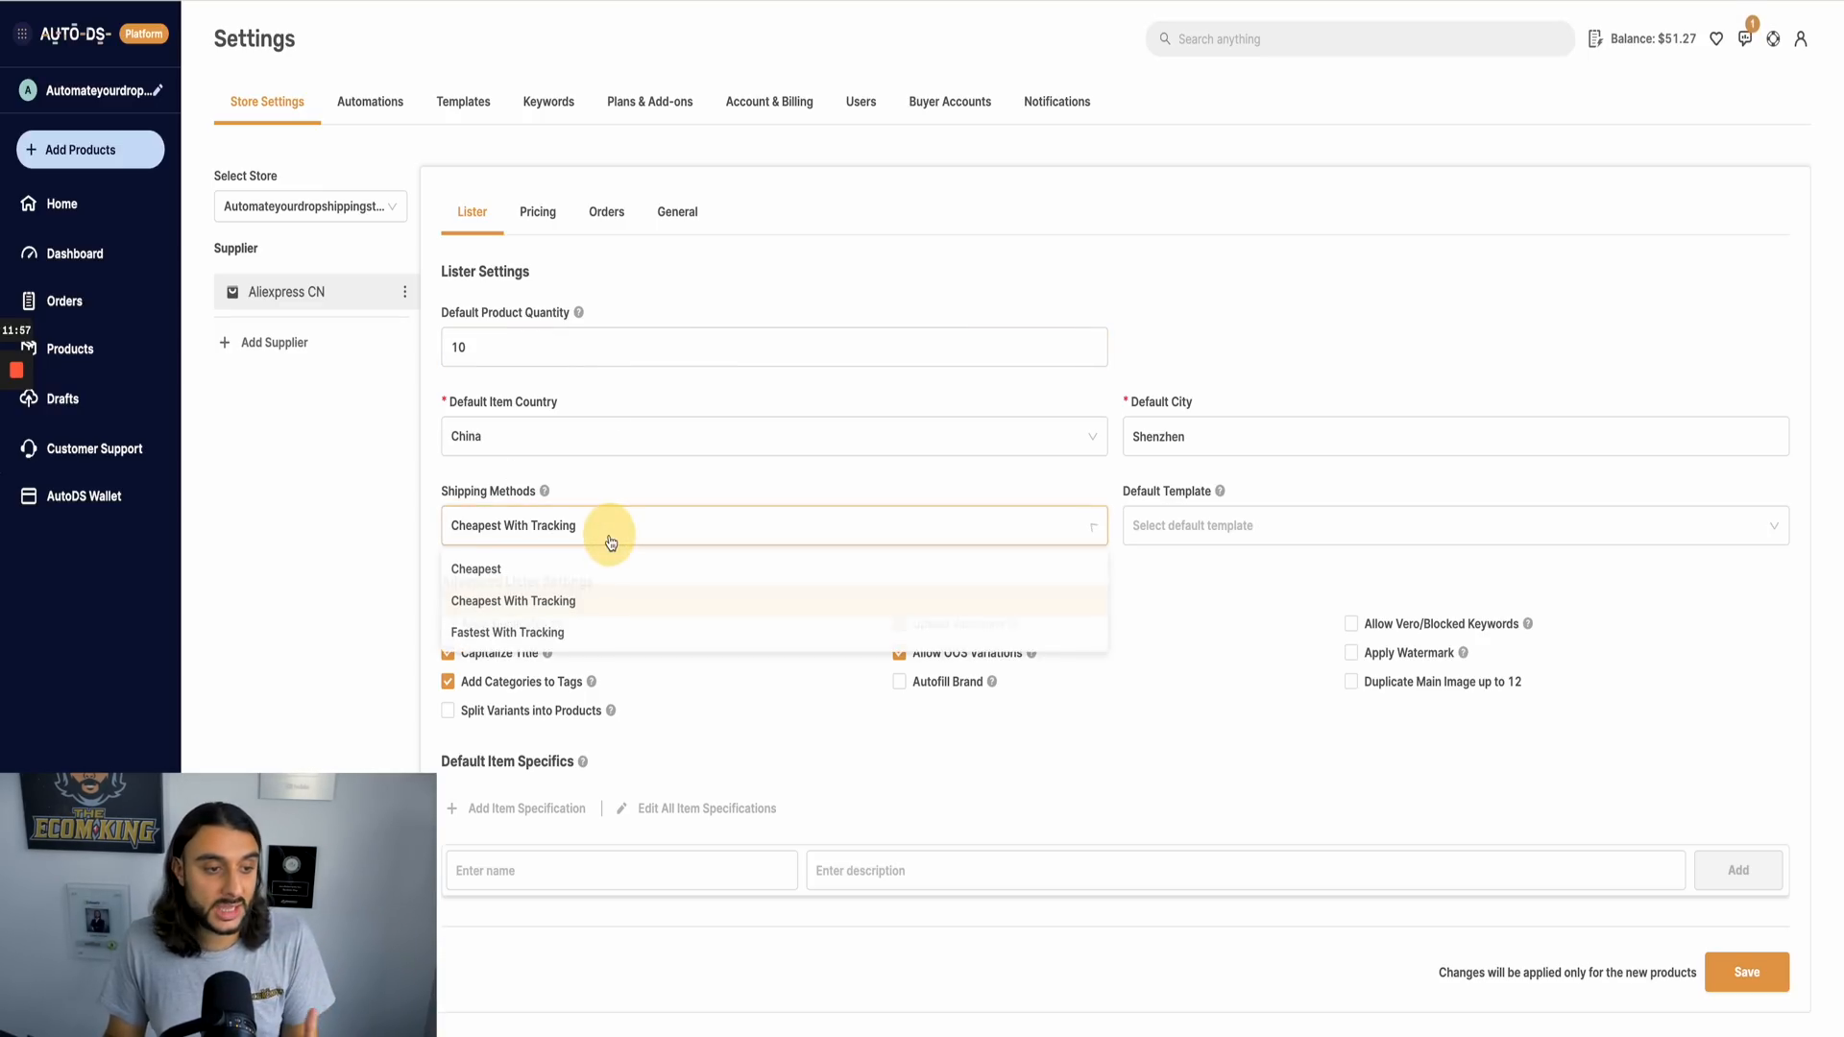
left_click(343, 536)
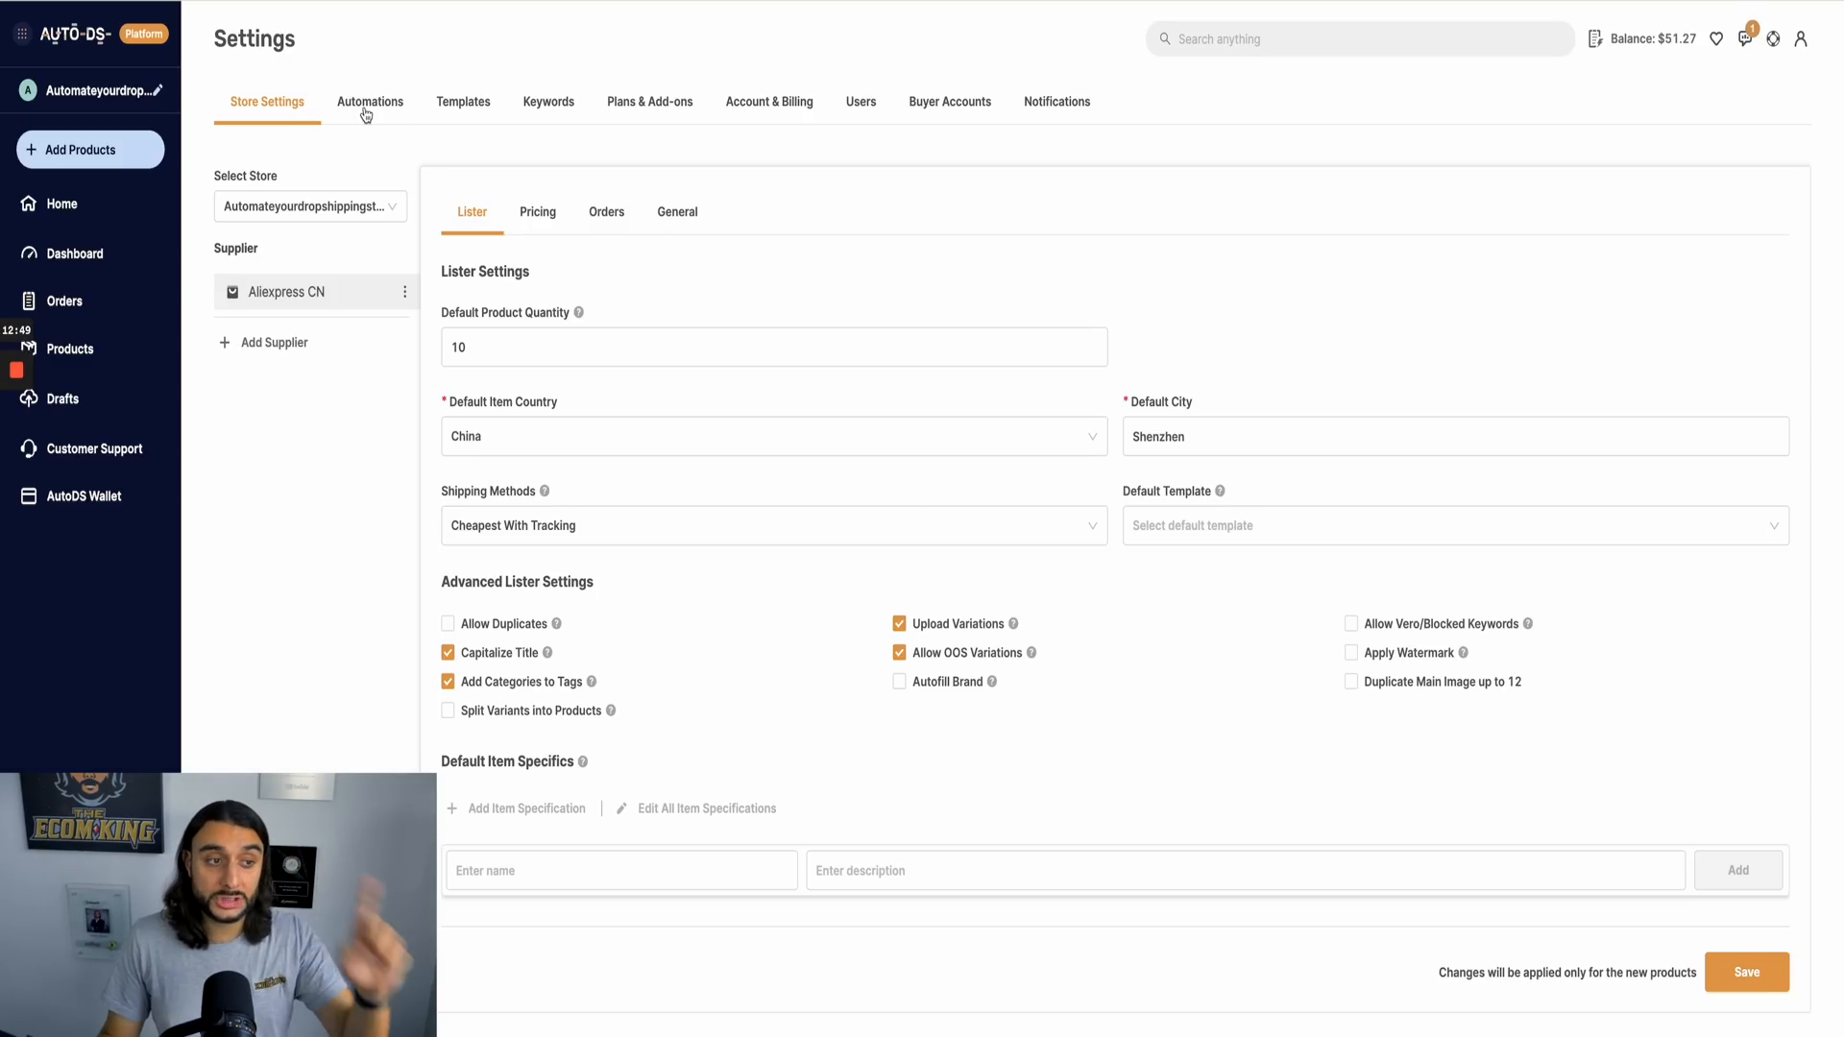
Step: Create a Sales Base Pricing automation named 1 and continue to its pricing for sales increases
left_click(366, 113)
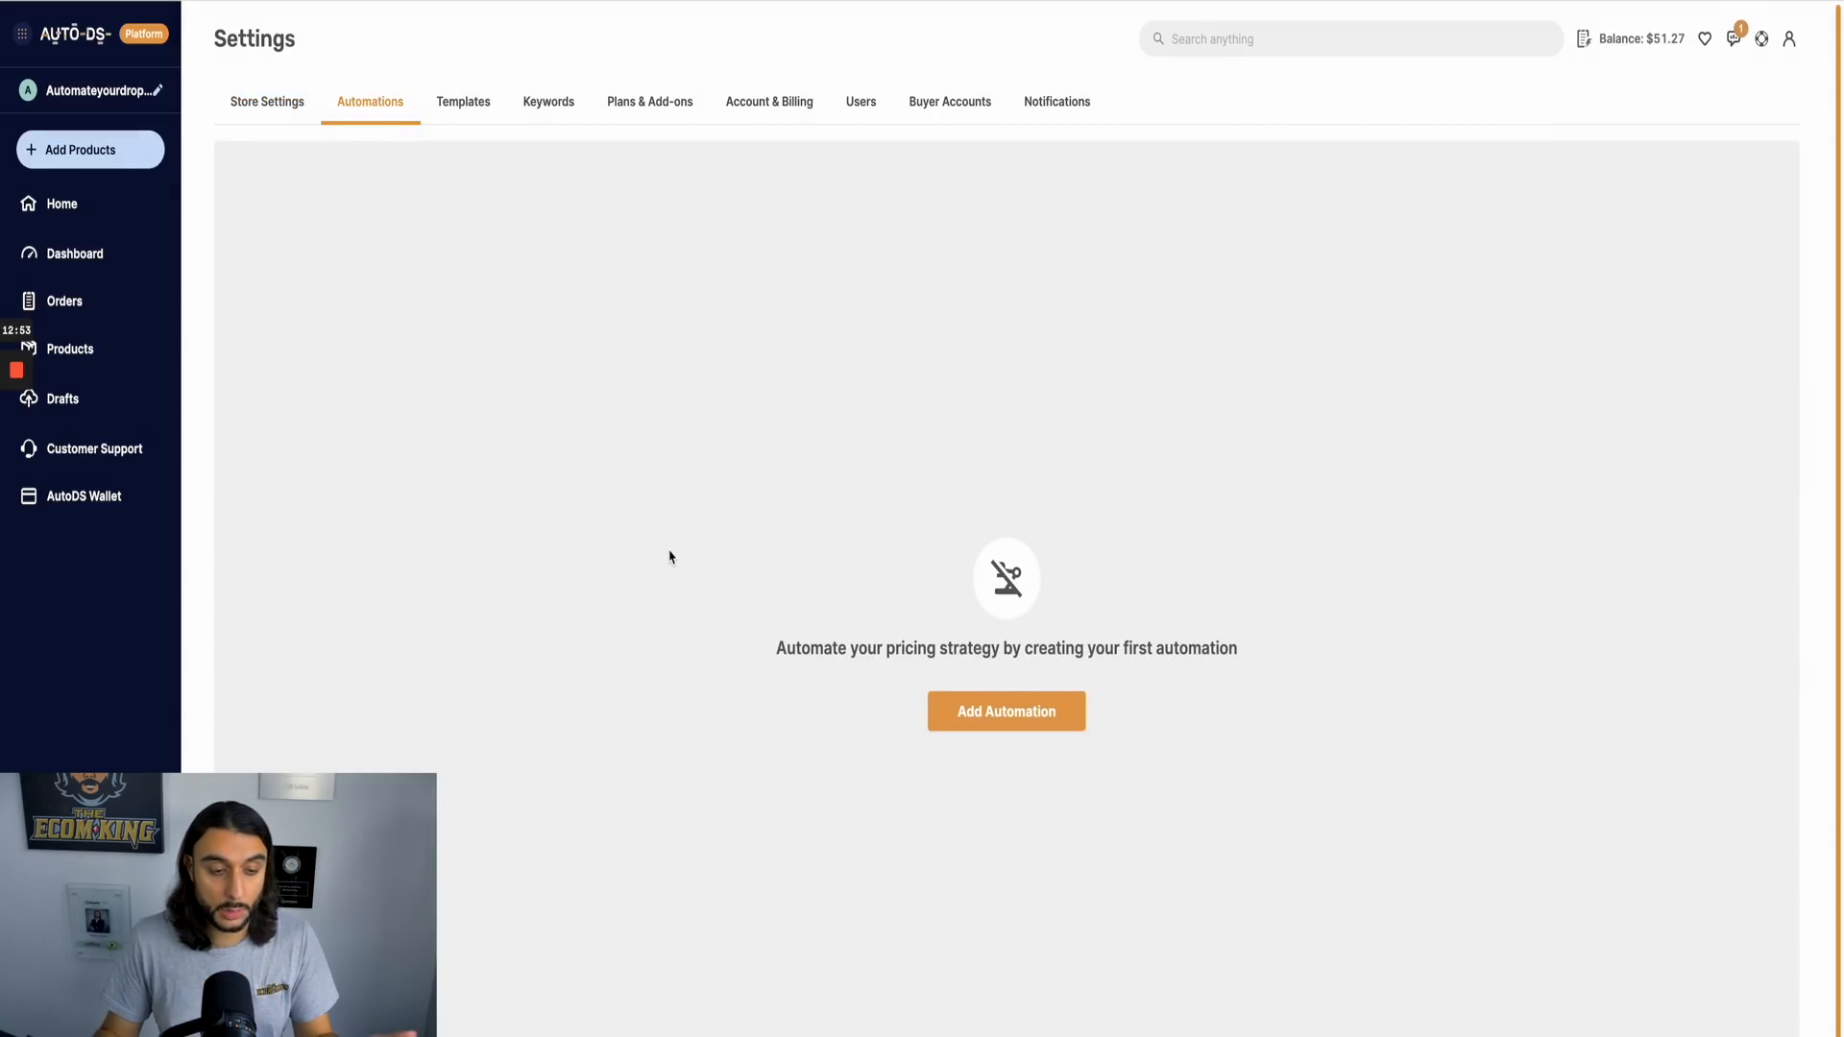
left_click(997, 713)
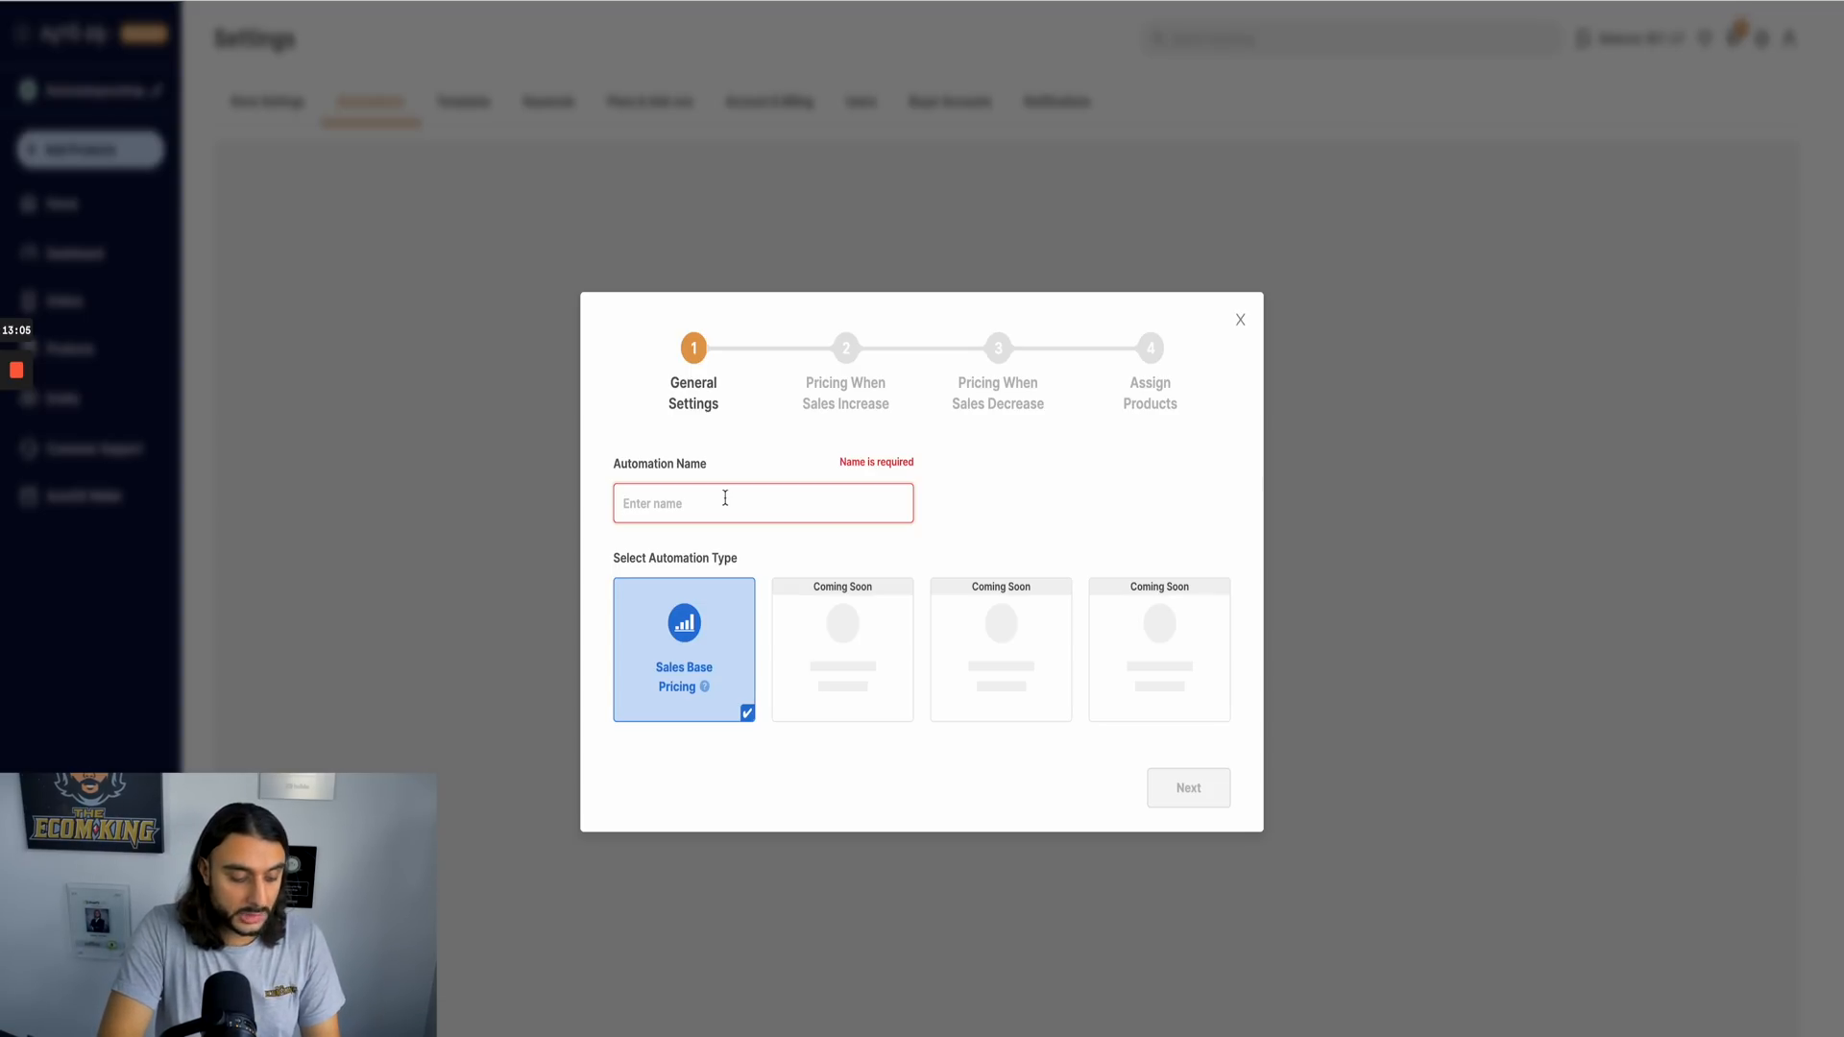
type("1")
left_click(1168, 793)
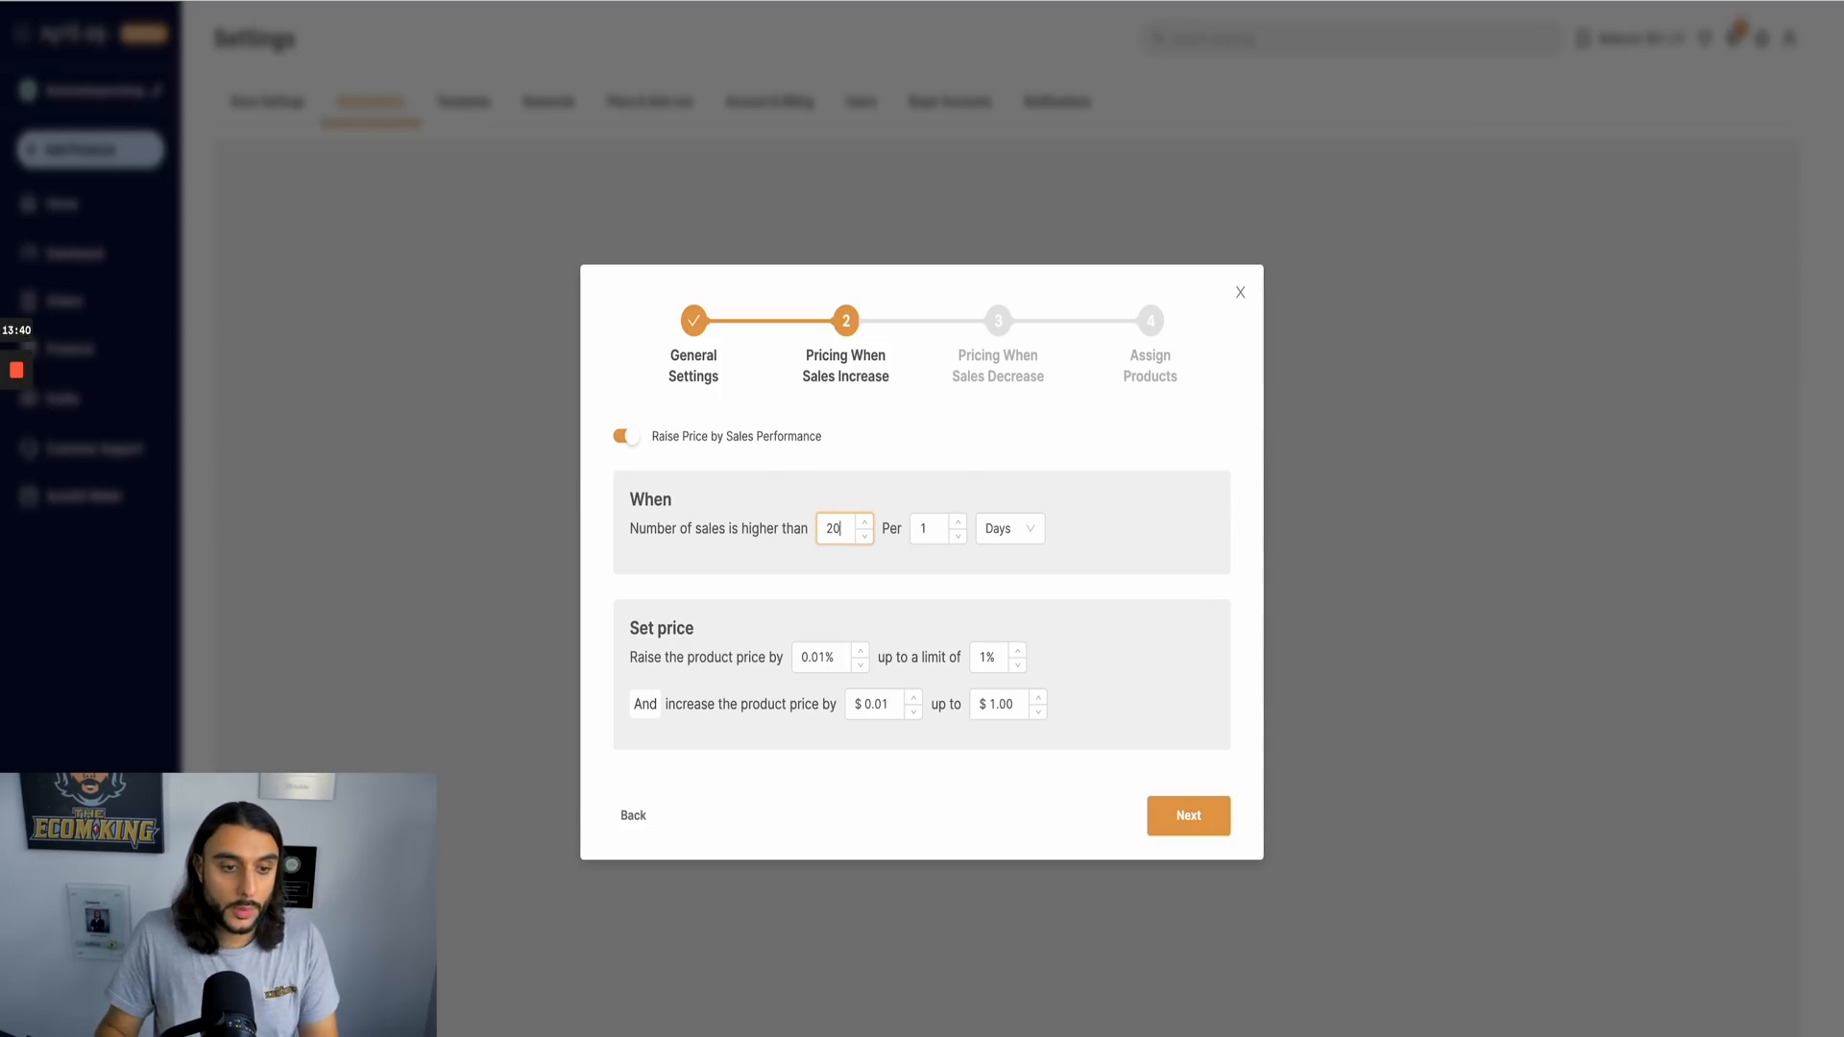
Step: Set the sales-increase rule to more than 20 sales per 1 month, with a product price increase of $2
left_click(997, 533)
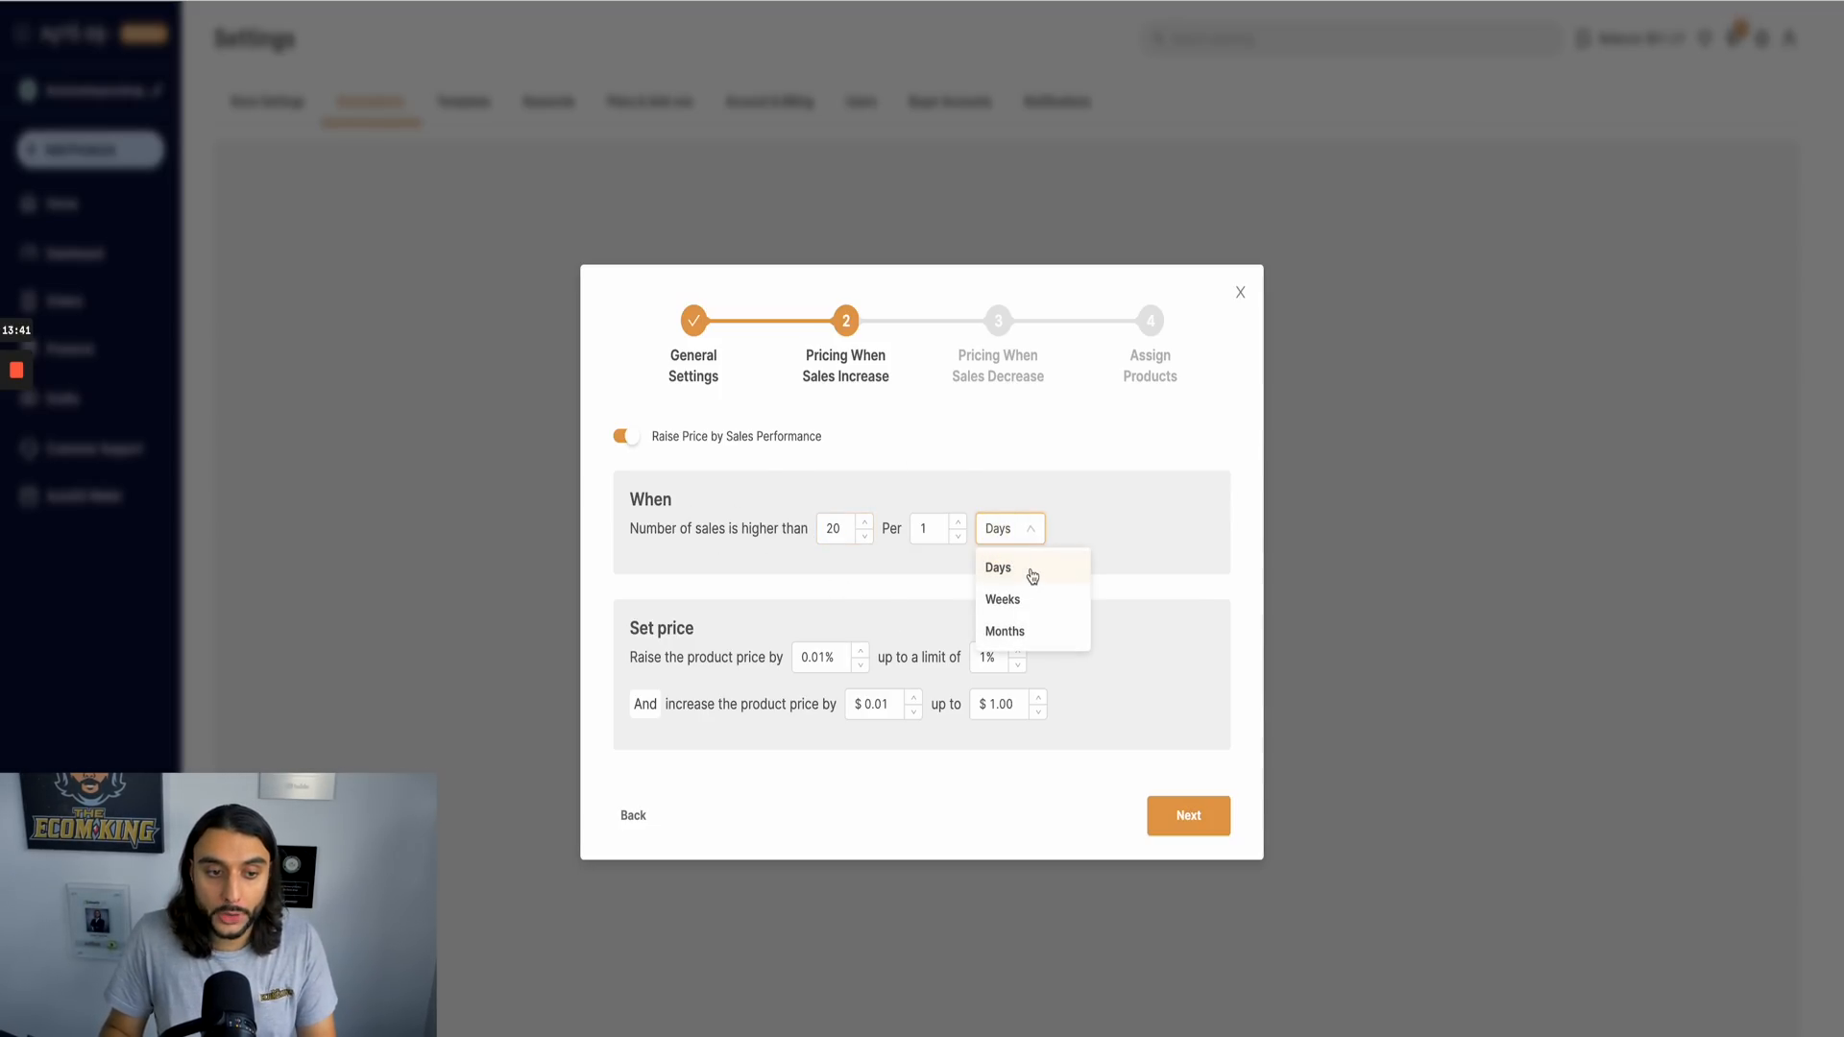
left_click(1023, 633)
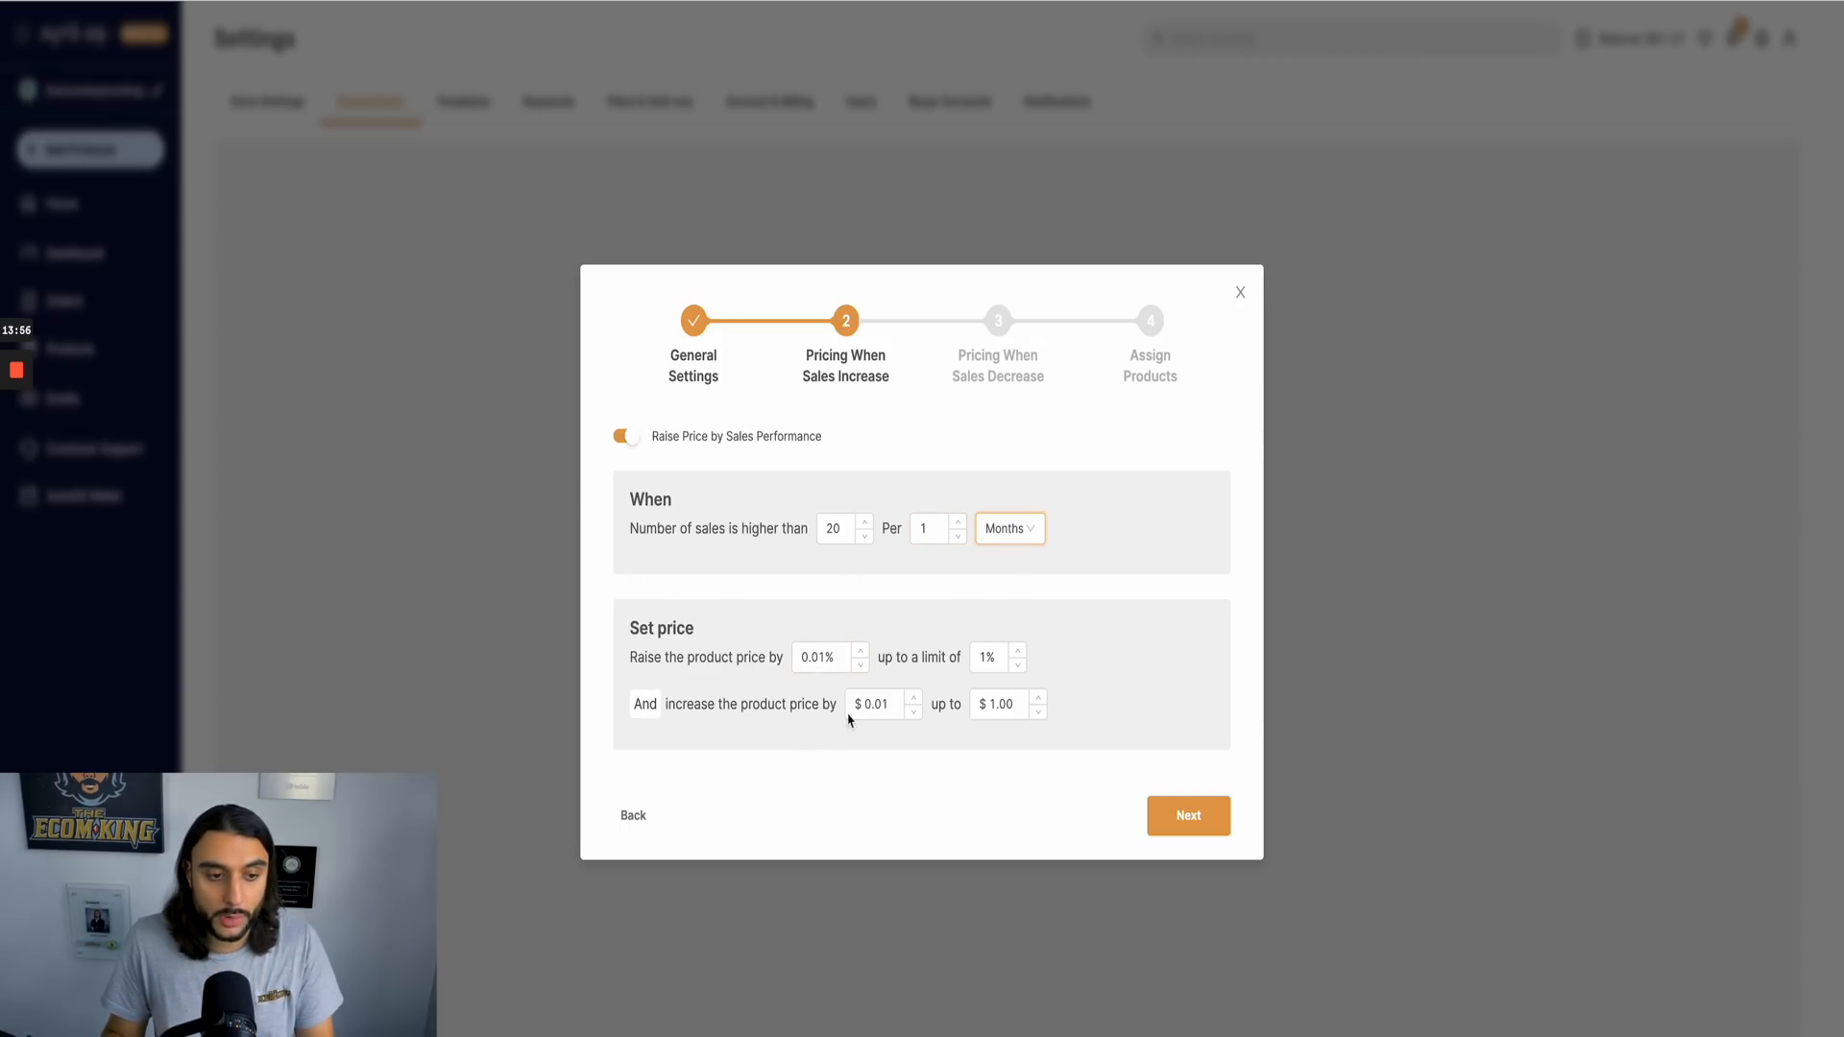
left_click_drag(903, 709, 847, 706)
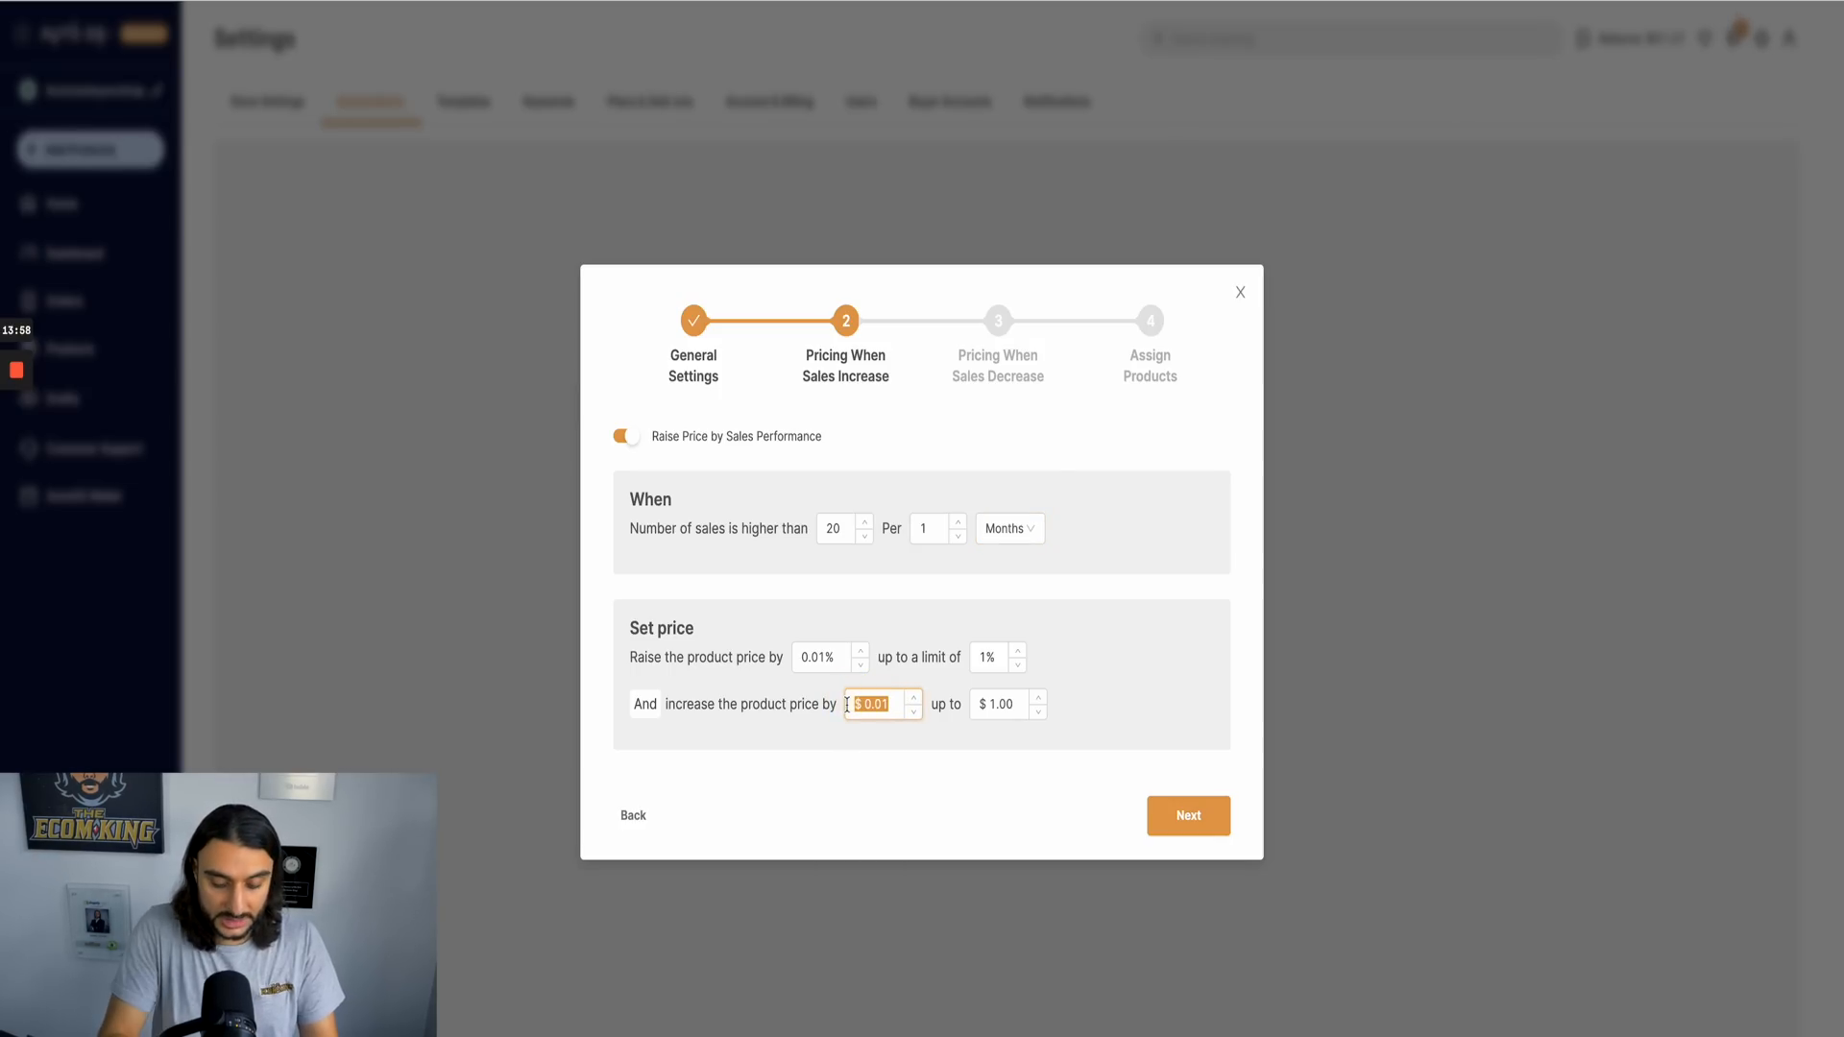
type("2")
left_click(959, 777)
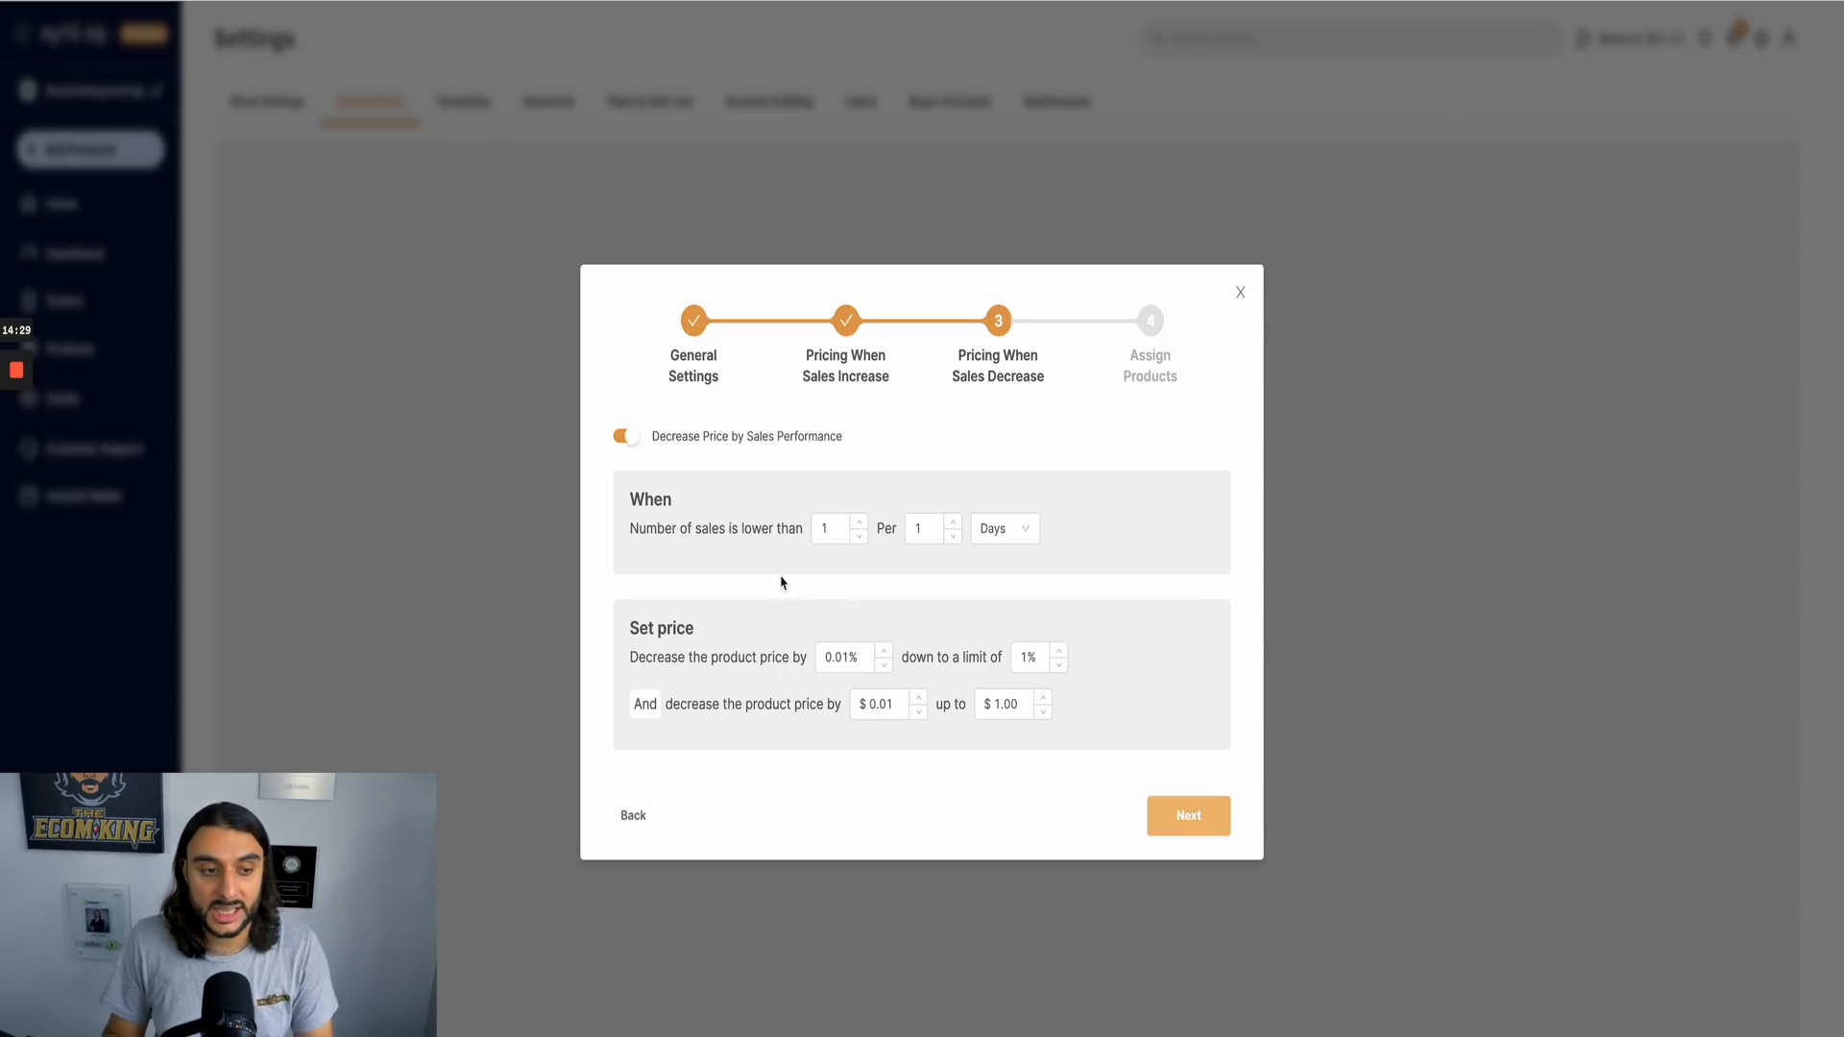
Step: Clear the number-of-sales threshold in the sales-decrease rule and go back to the sales-increase stage
left_click(831, 527)
key("BackSpace")
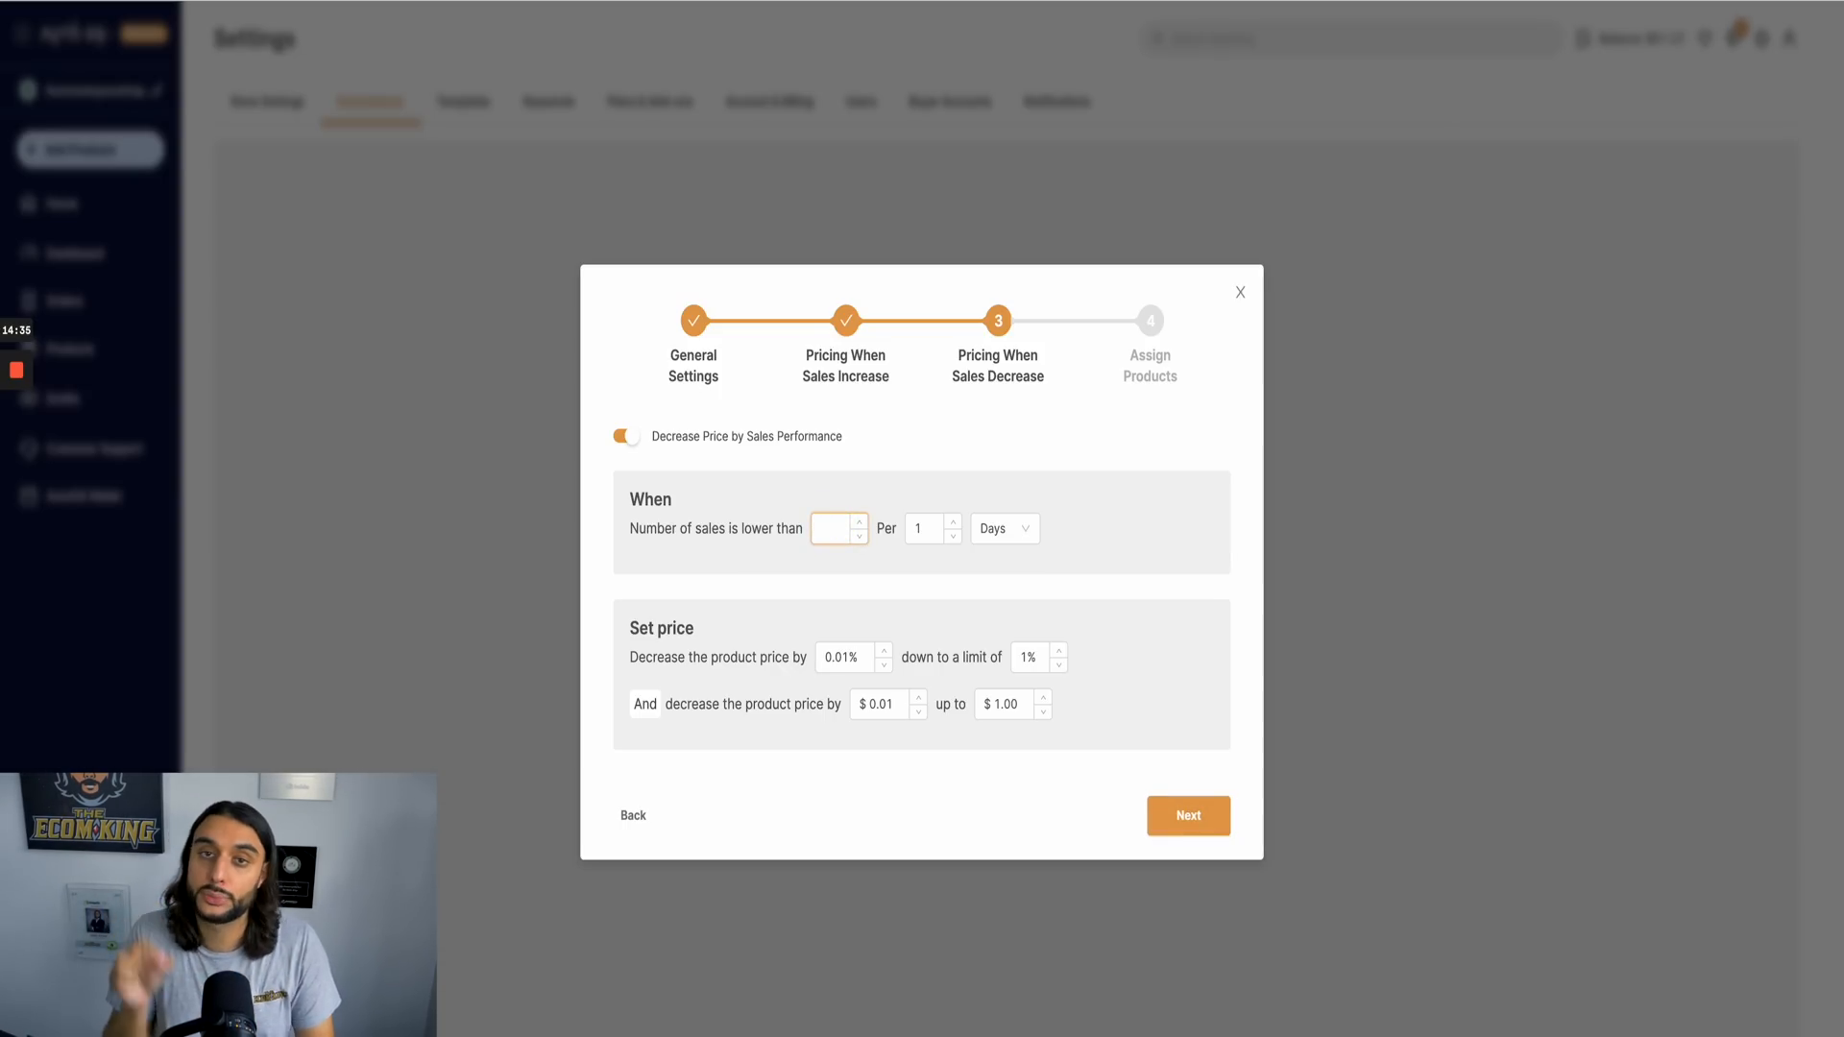
left_click(842, 321)
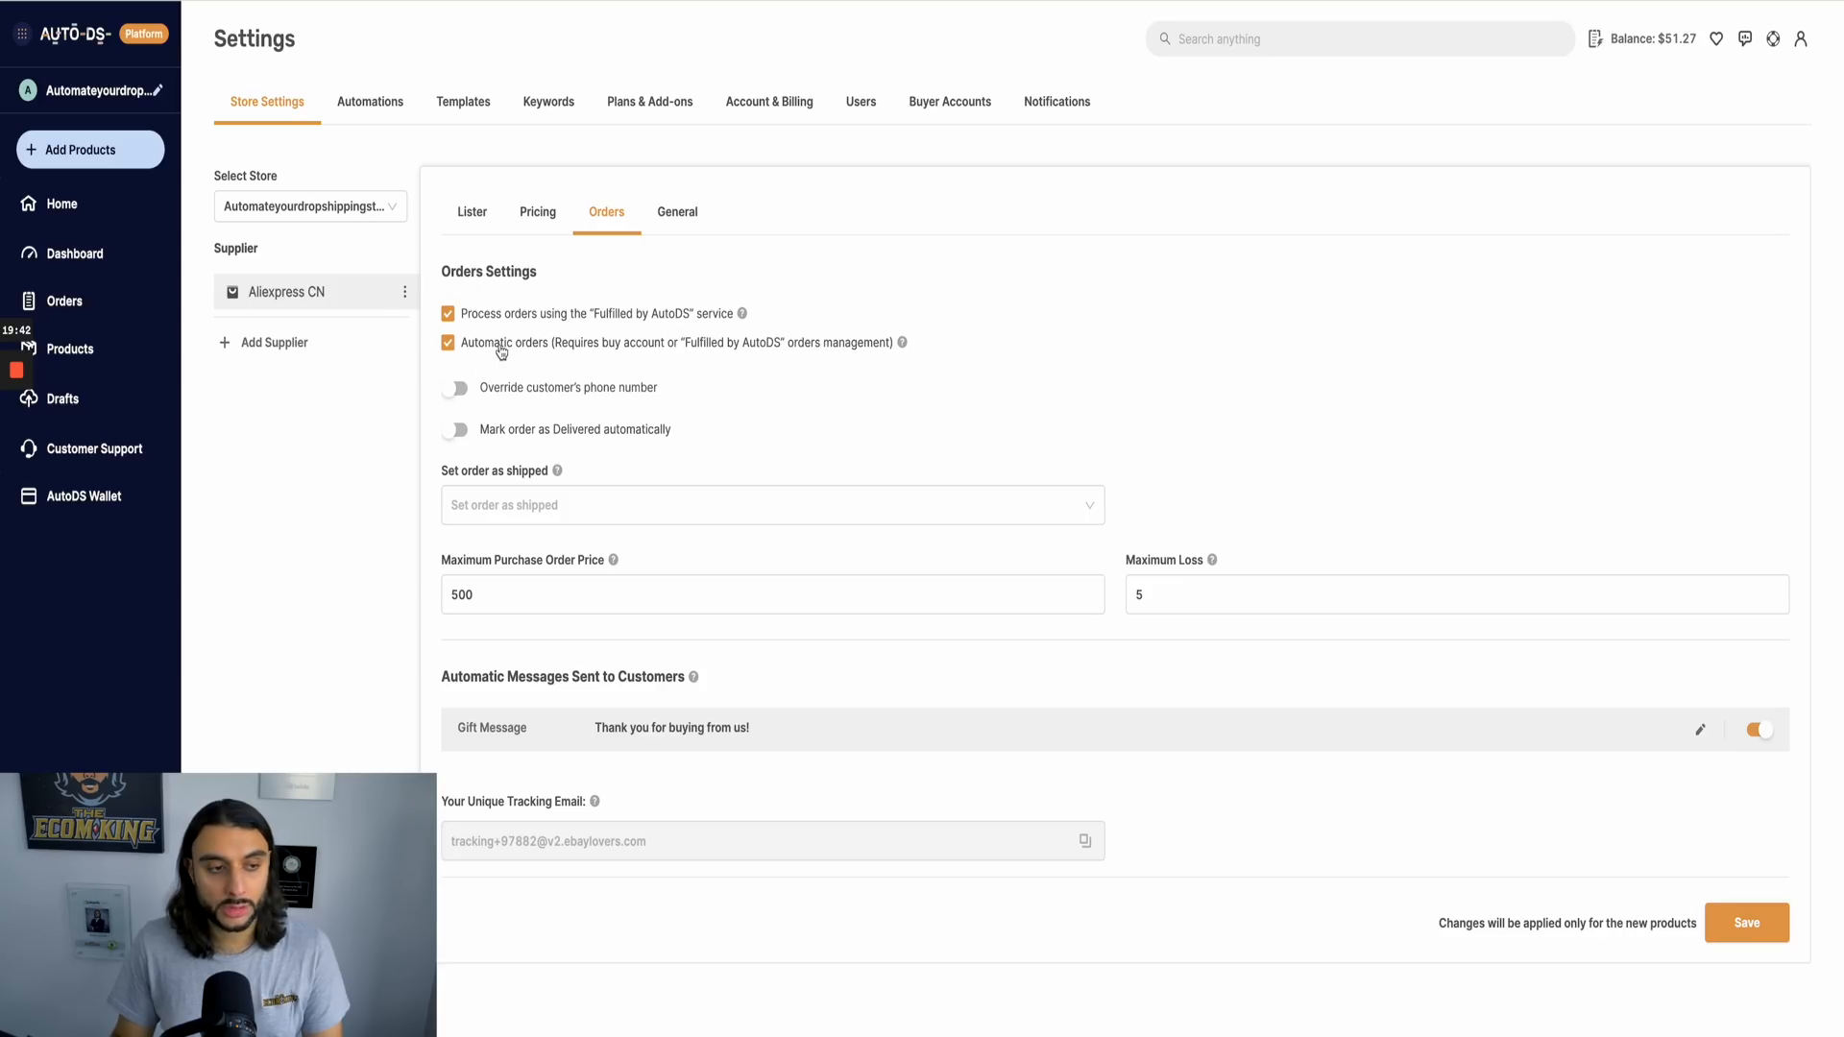
Step: Read the help on Fulfilled by AutoDS and automatic orders, and view the customer support inbox
mouse_move(741, 317)
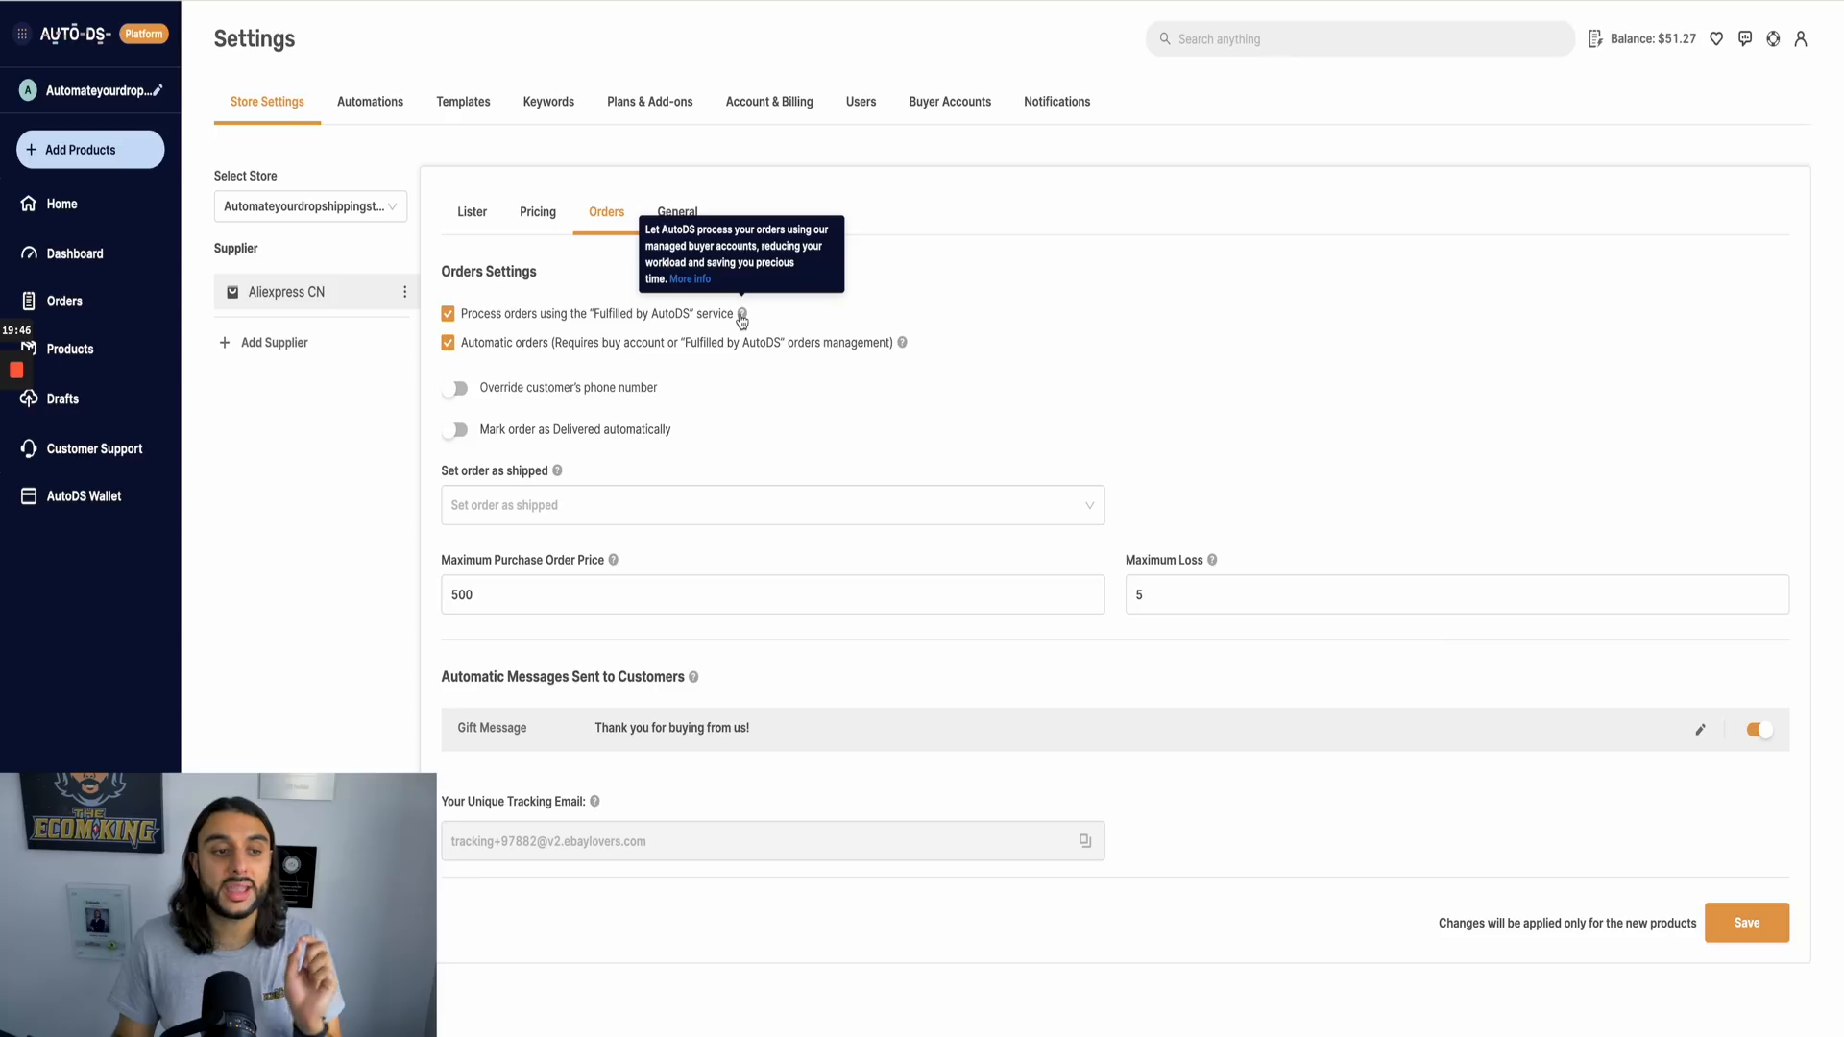
mouse_move(902, 352)
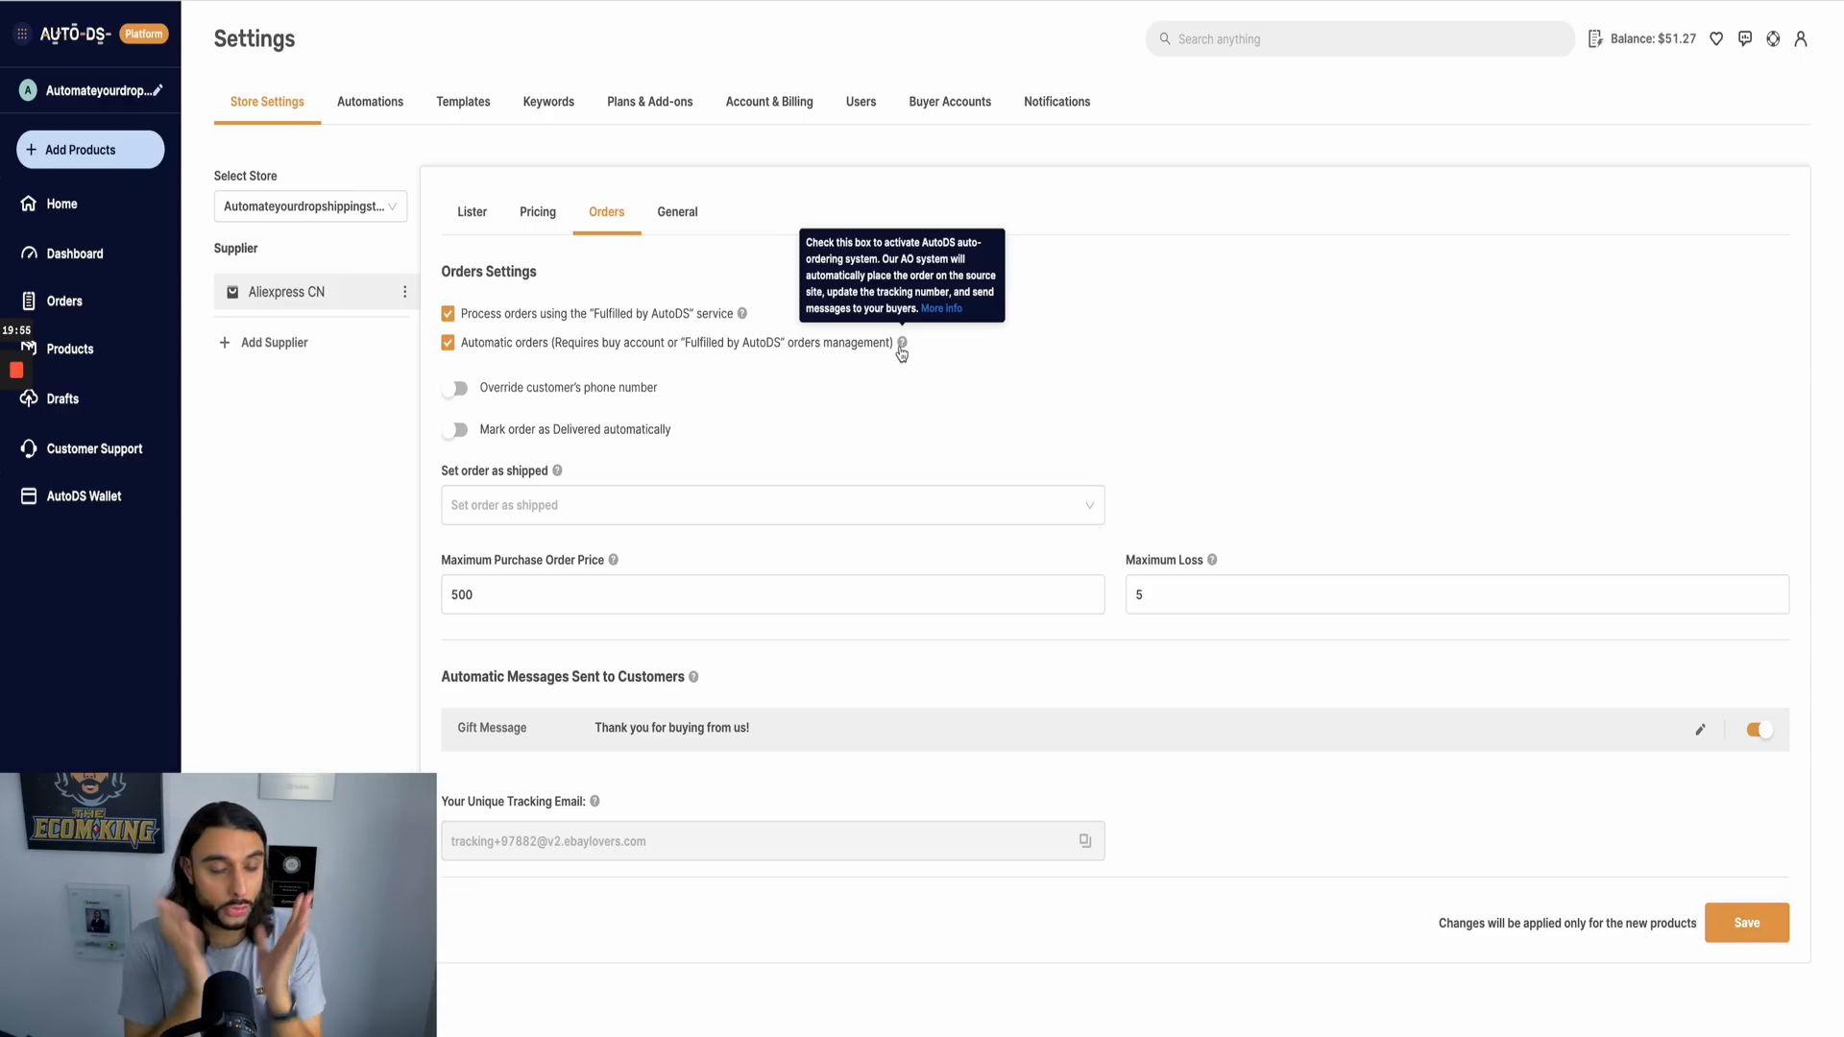
left_click(77, 448)
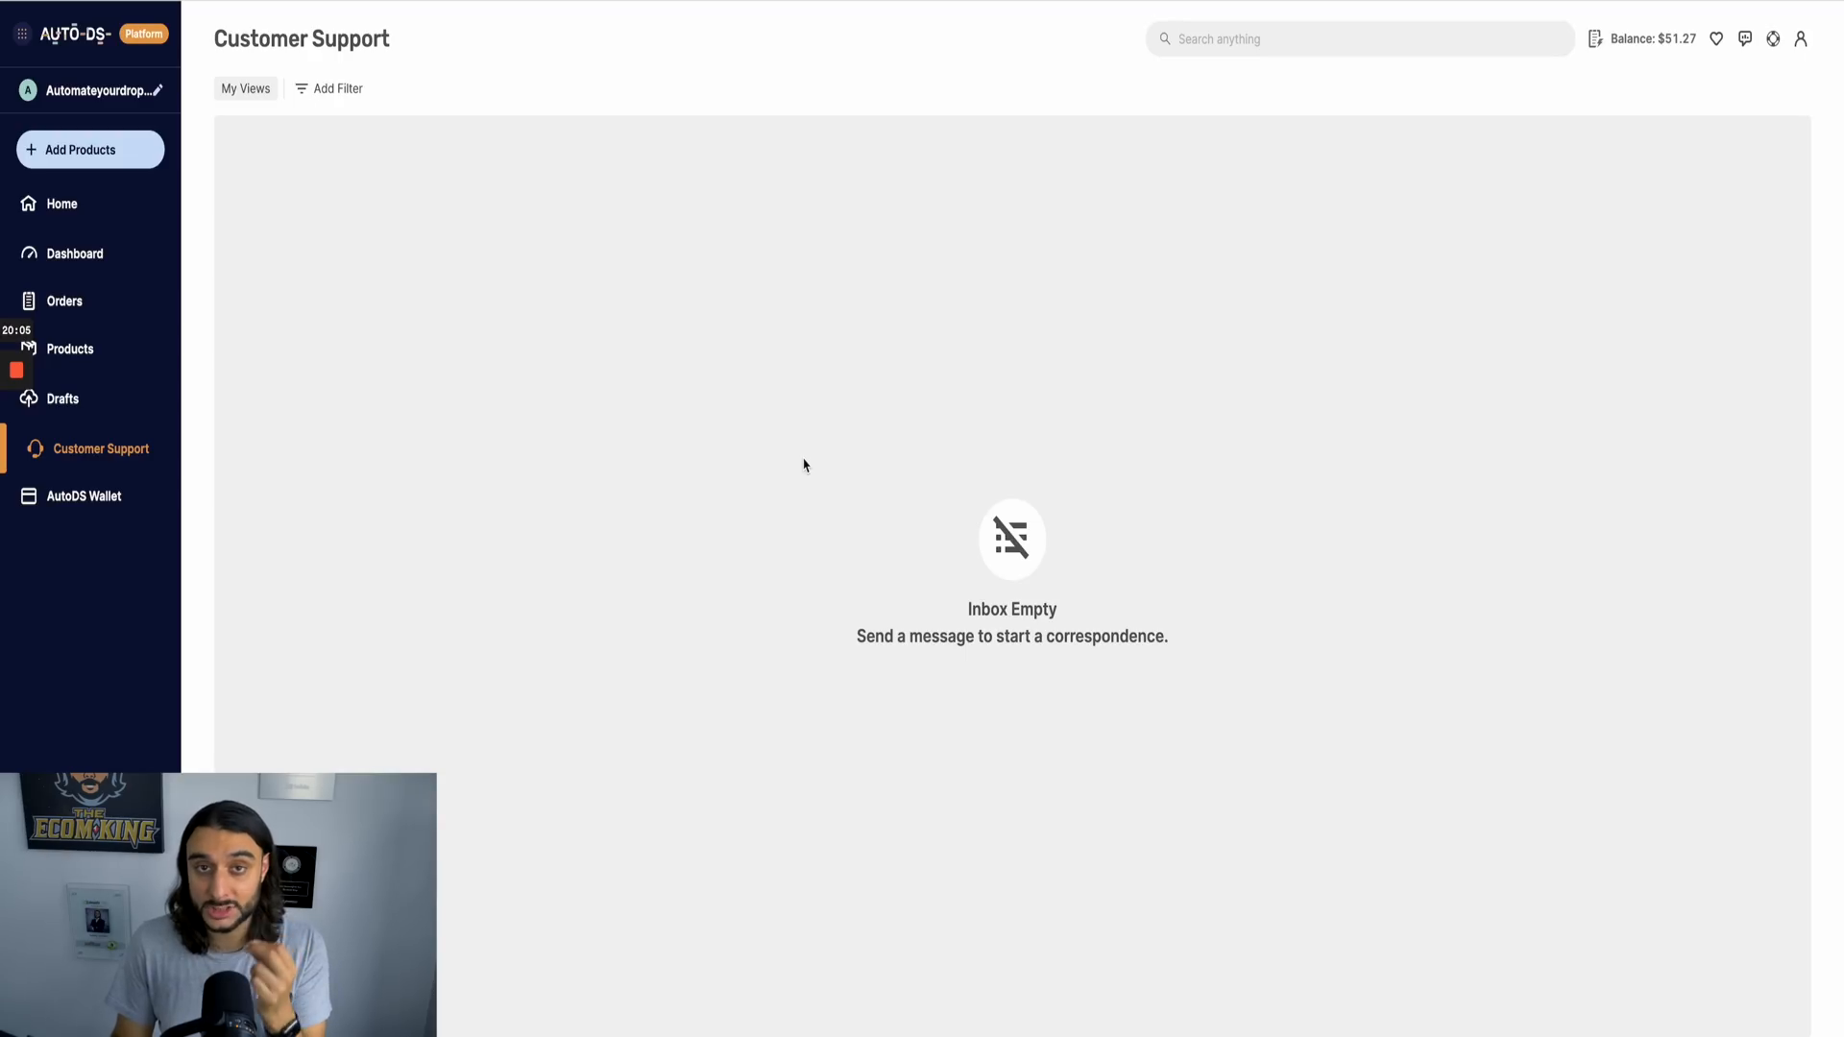
Step: View the managed order balance top-up and its form for adding a credit card account, and close the form
left_click(1650, 41)
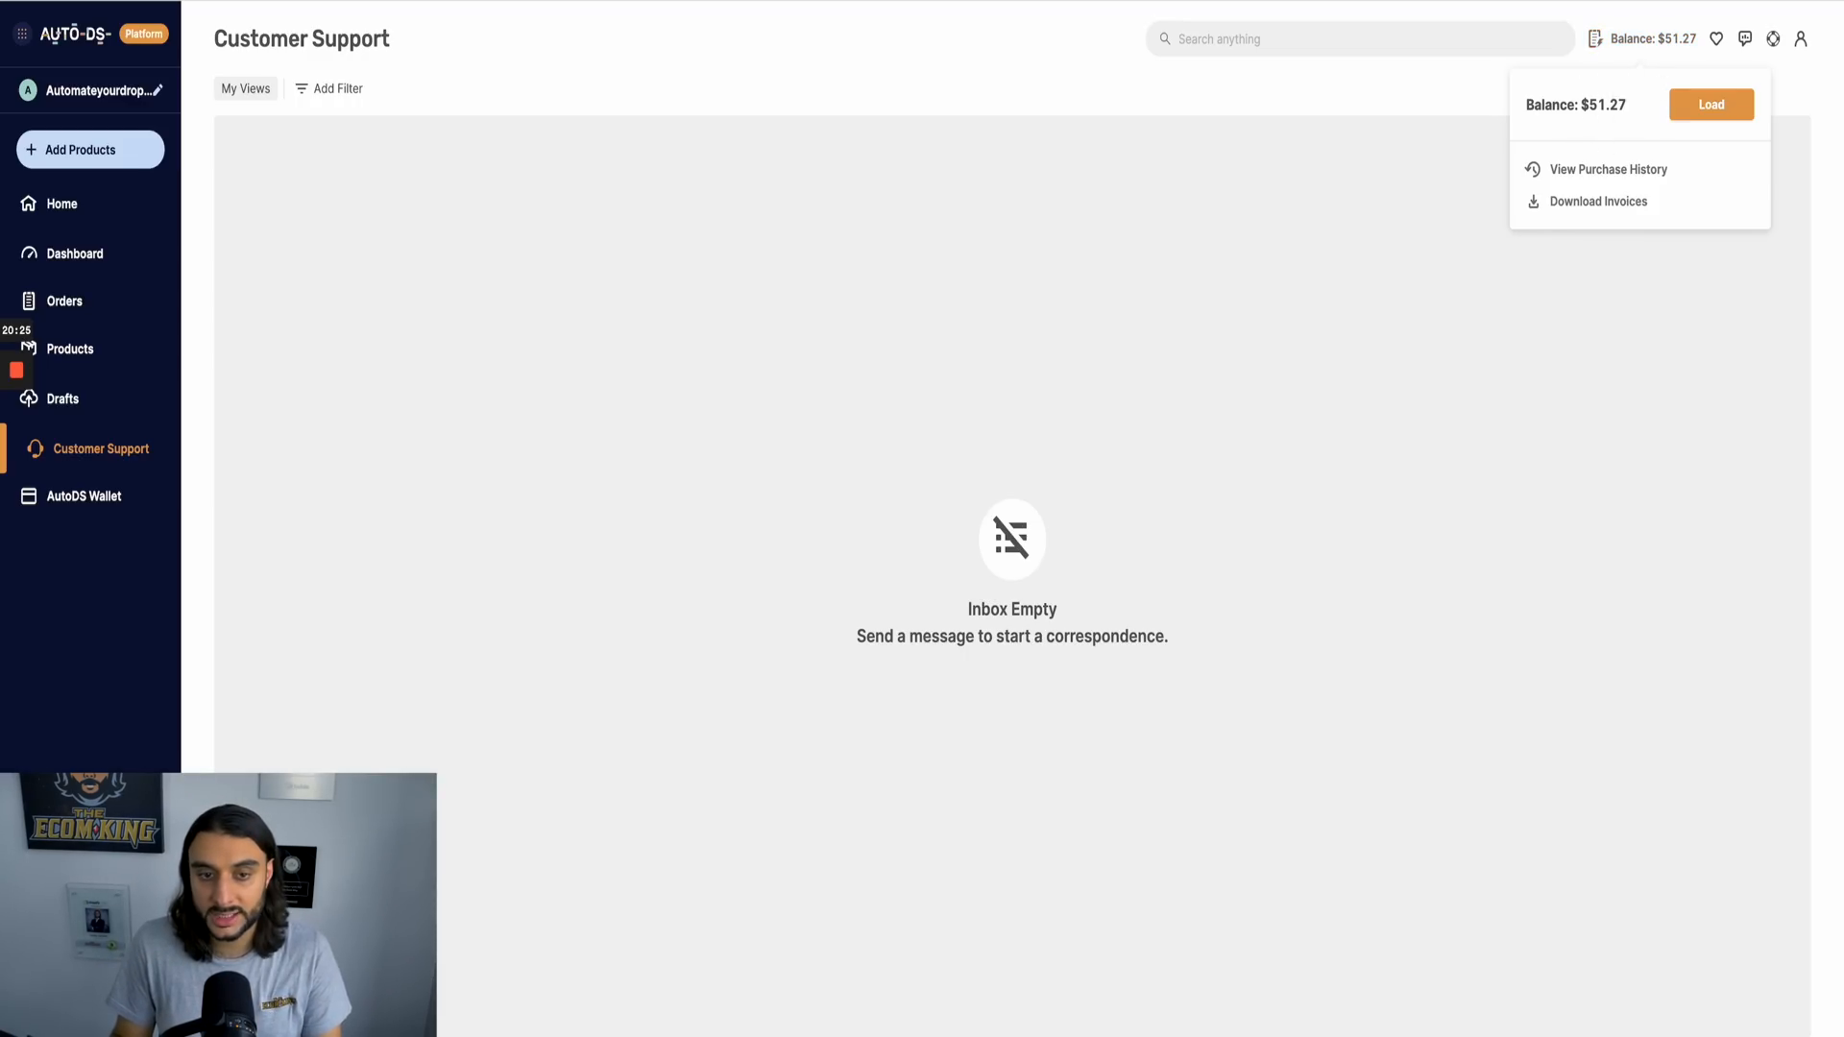
left_click(1705, 111)
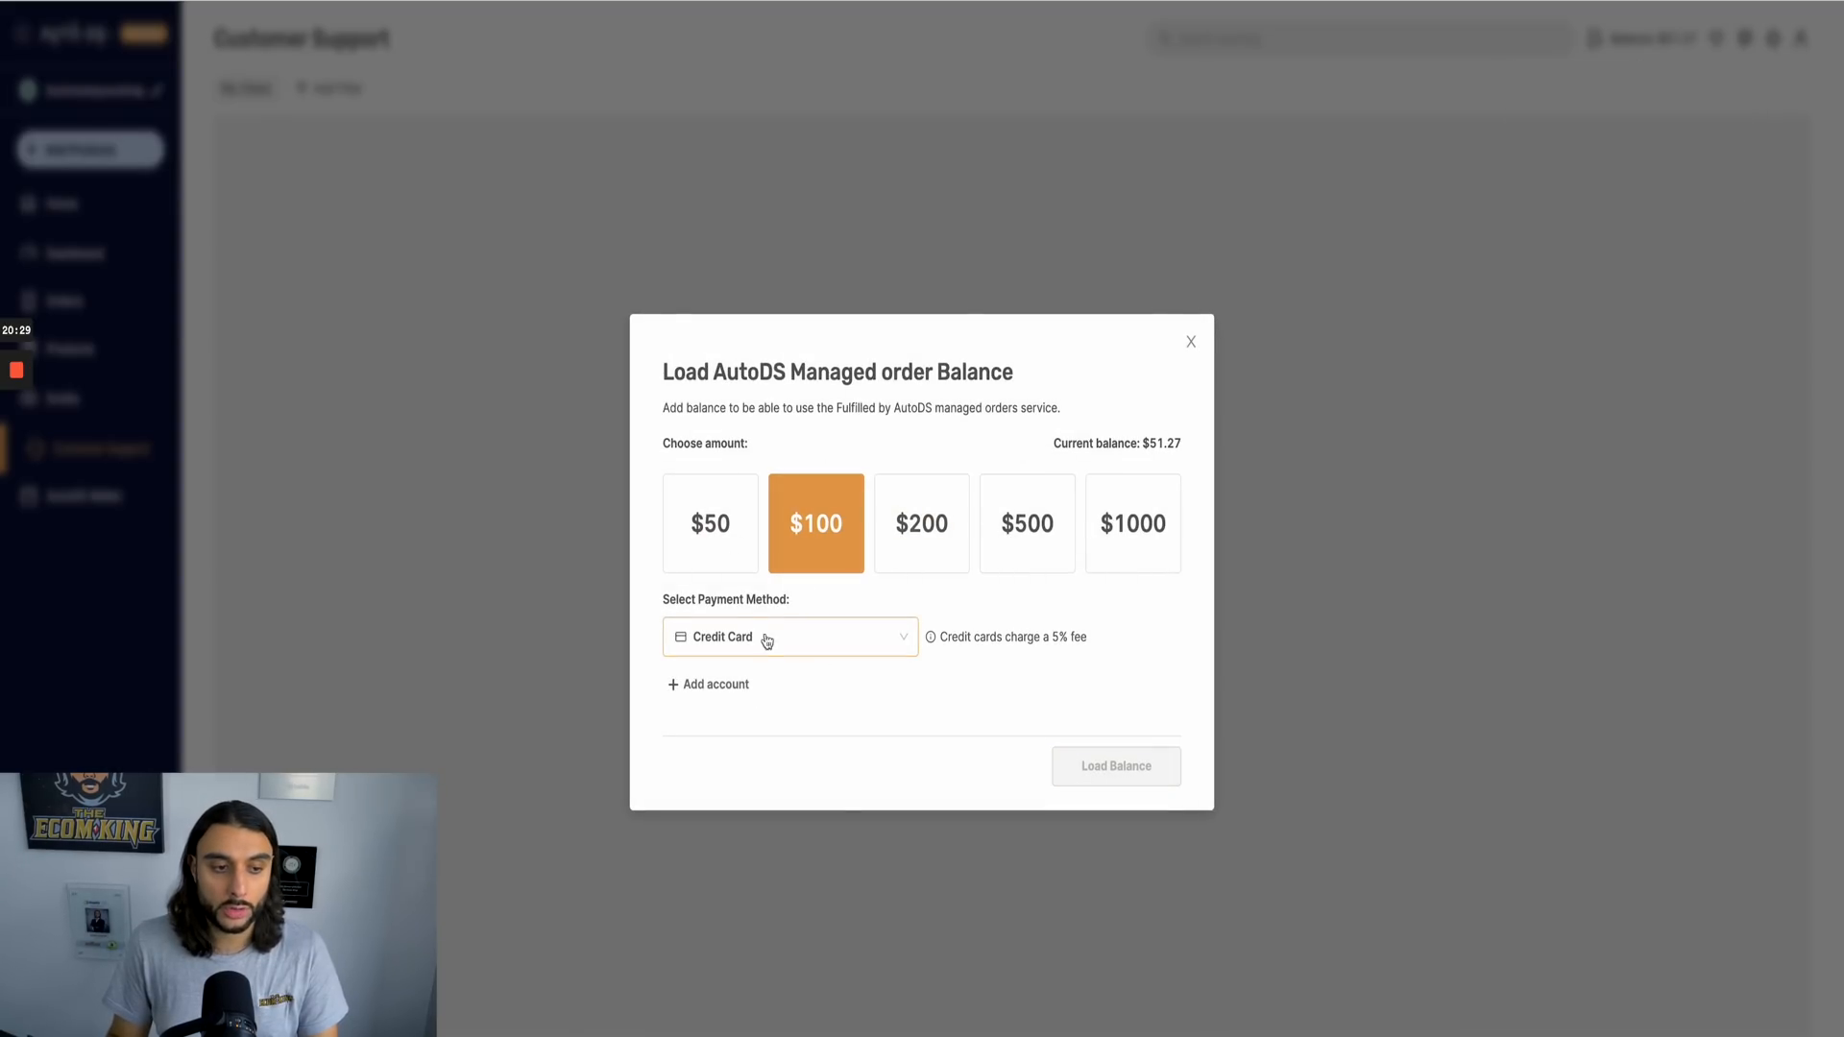
left_click(747, 685)
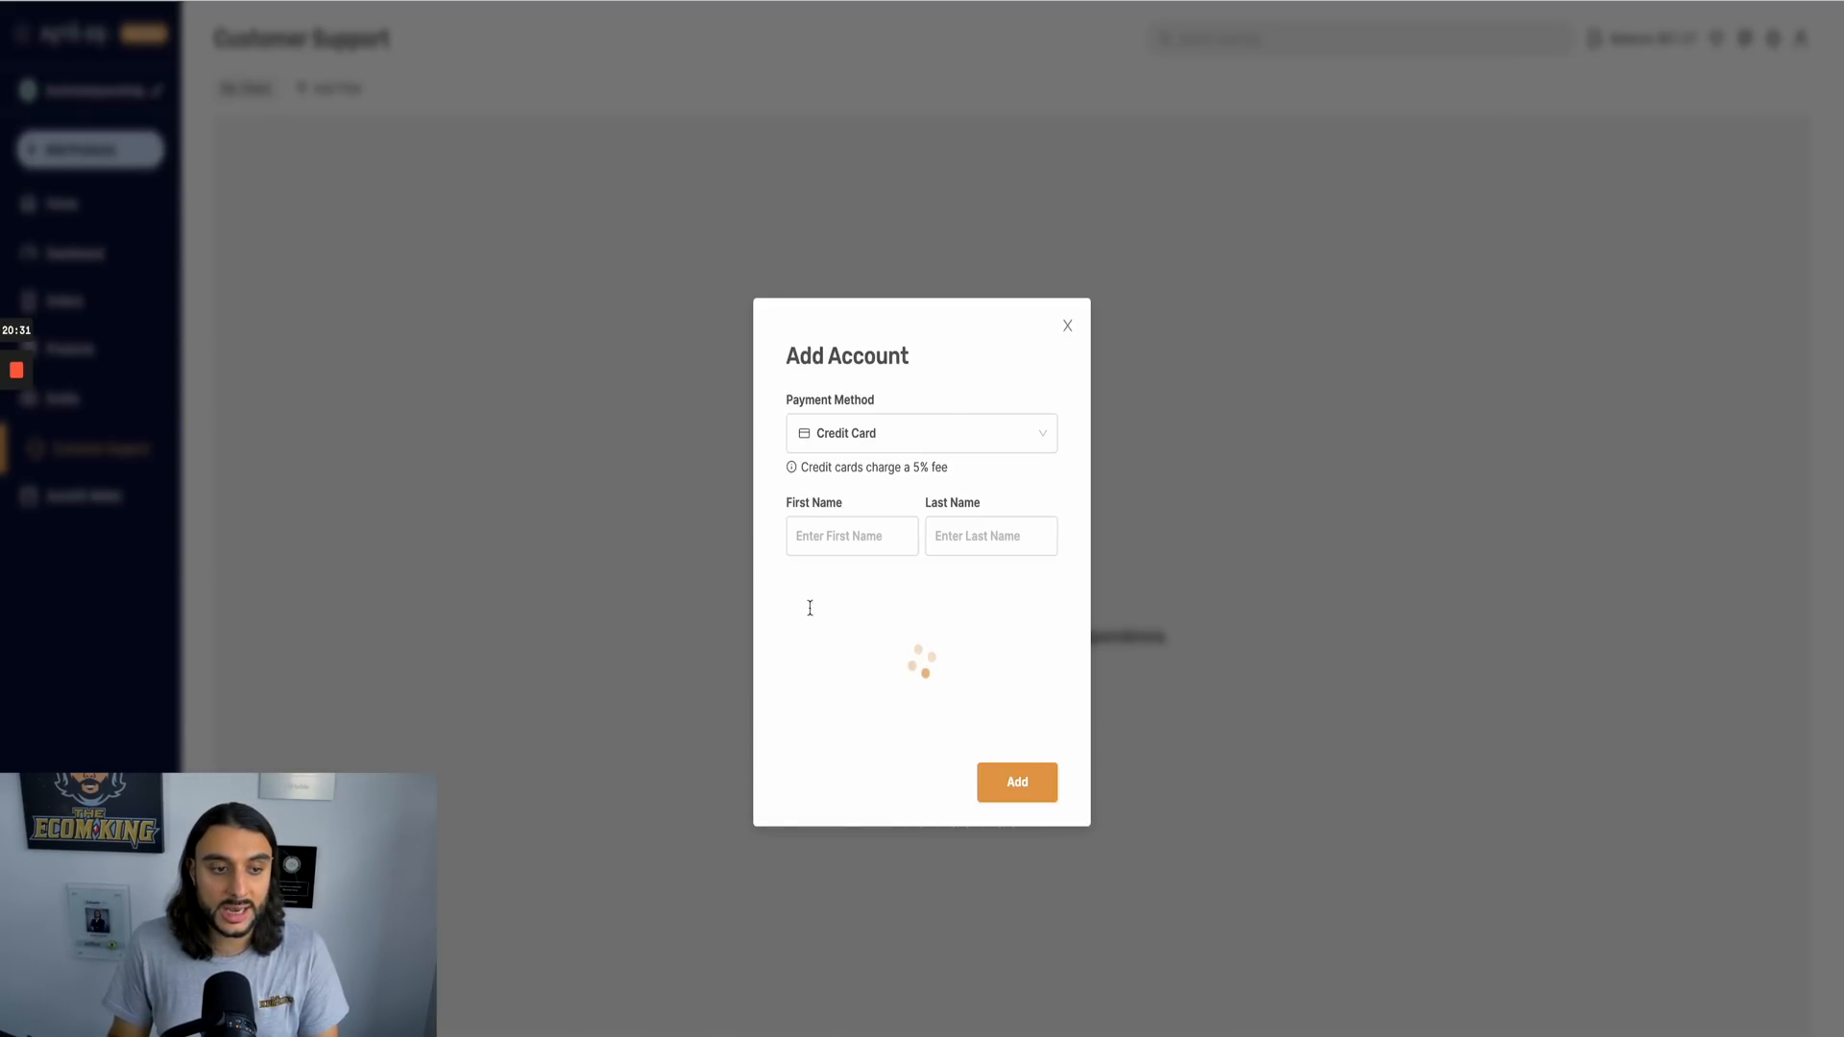
left_click(1066, 324)
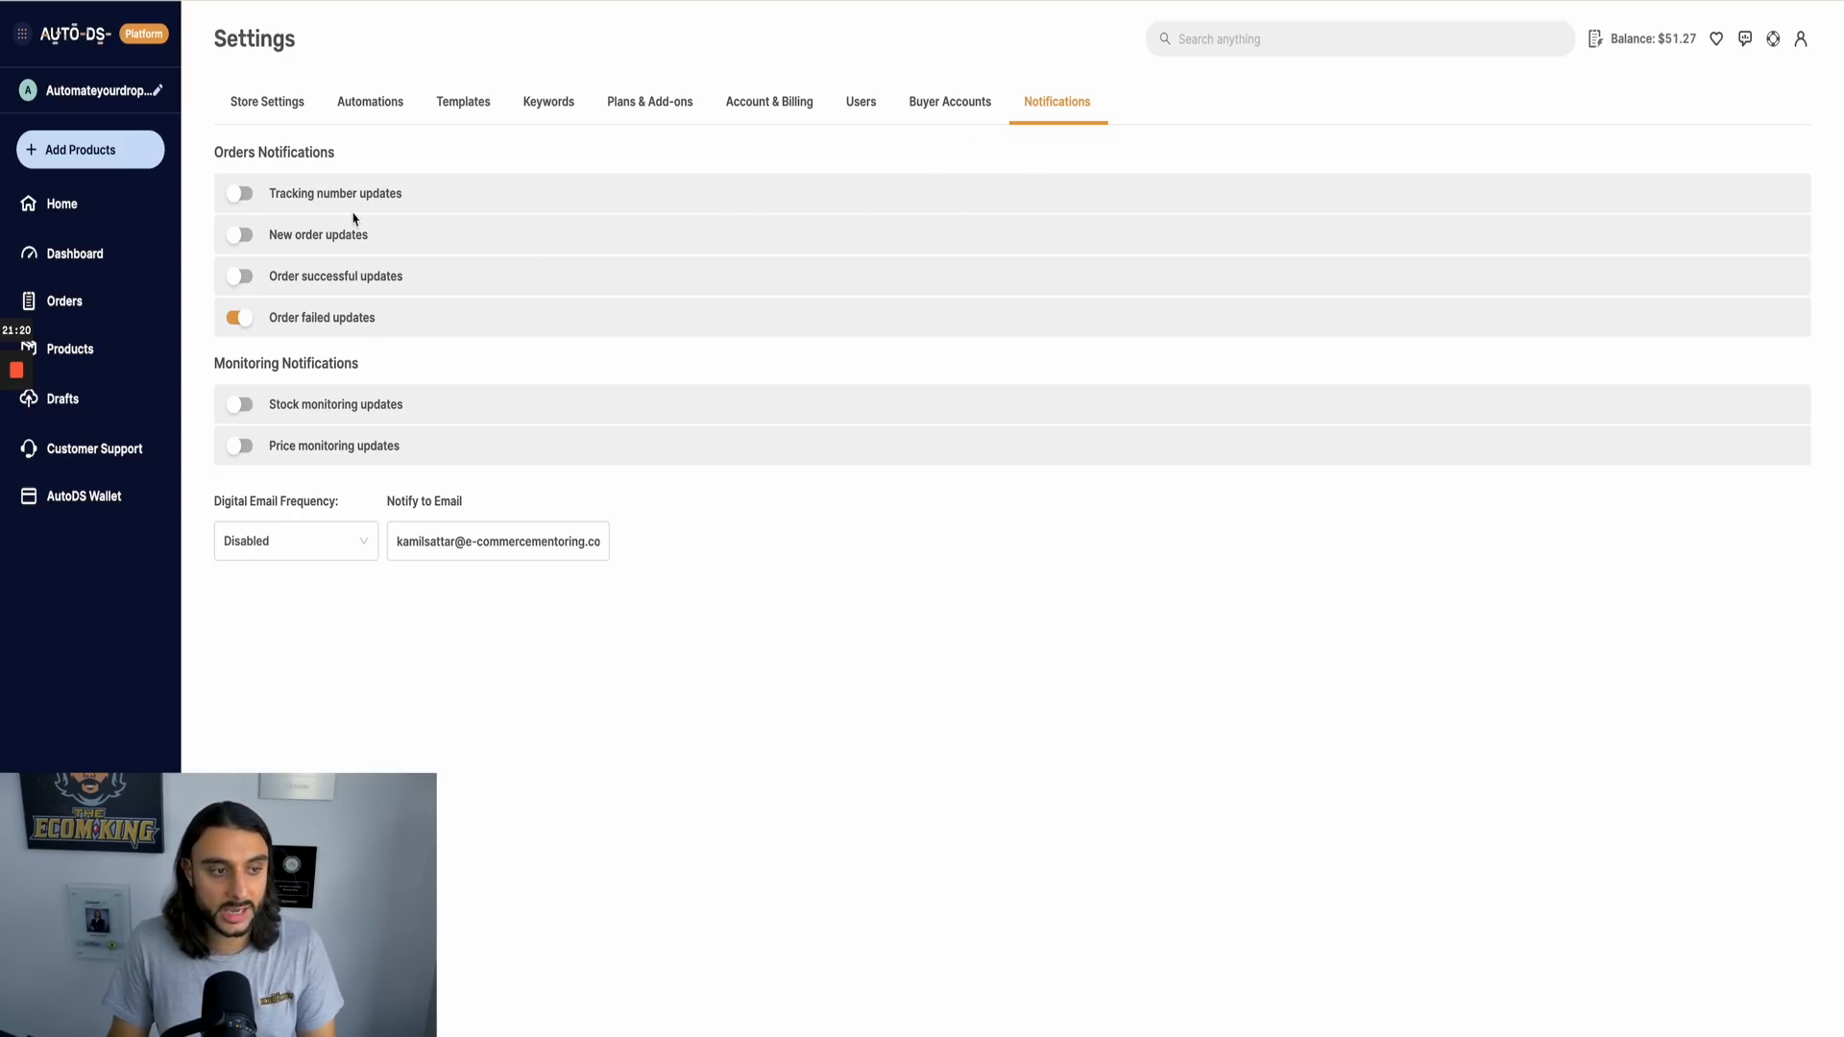
Step: Turn on tracking number, new order, order successful, stock and price monitoring notifications, and view the digital email frequency options
left_click(246, 196)
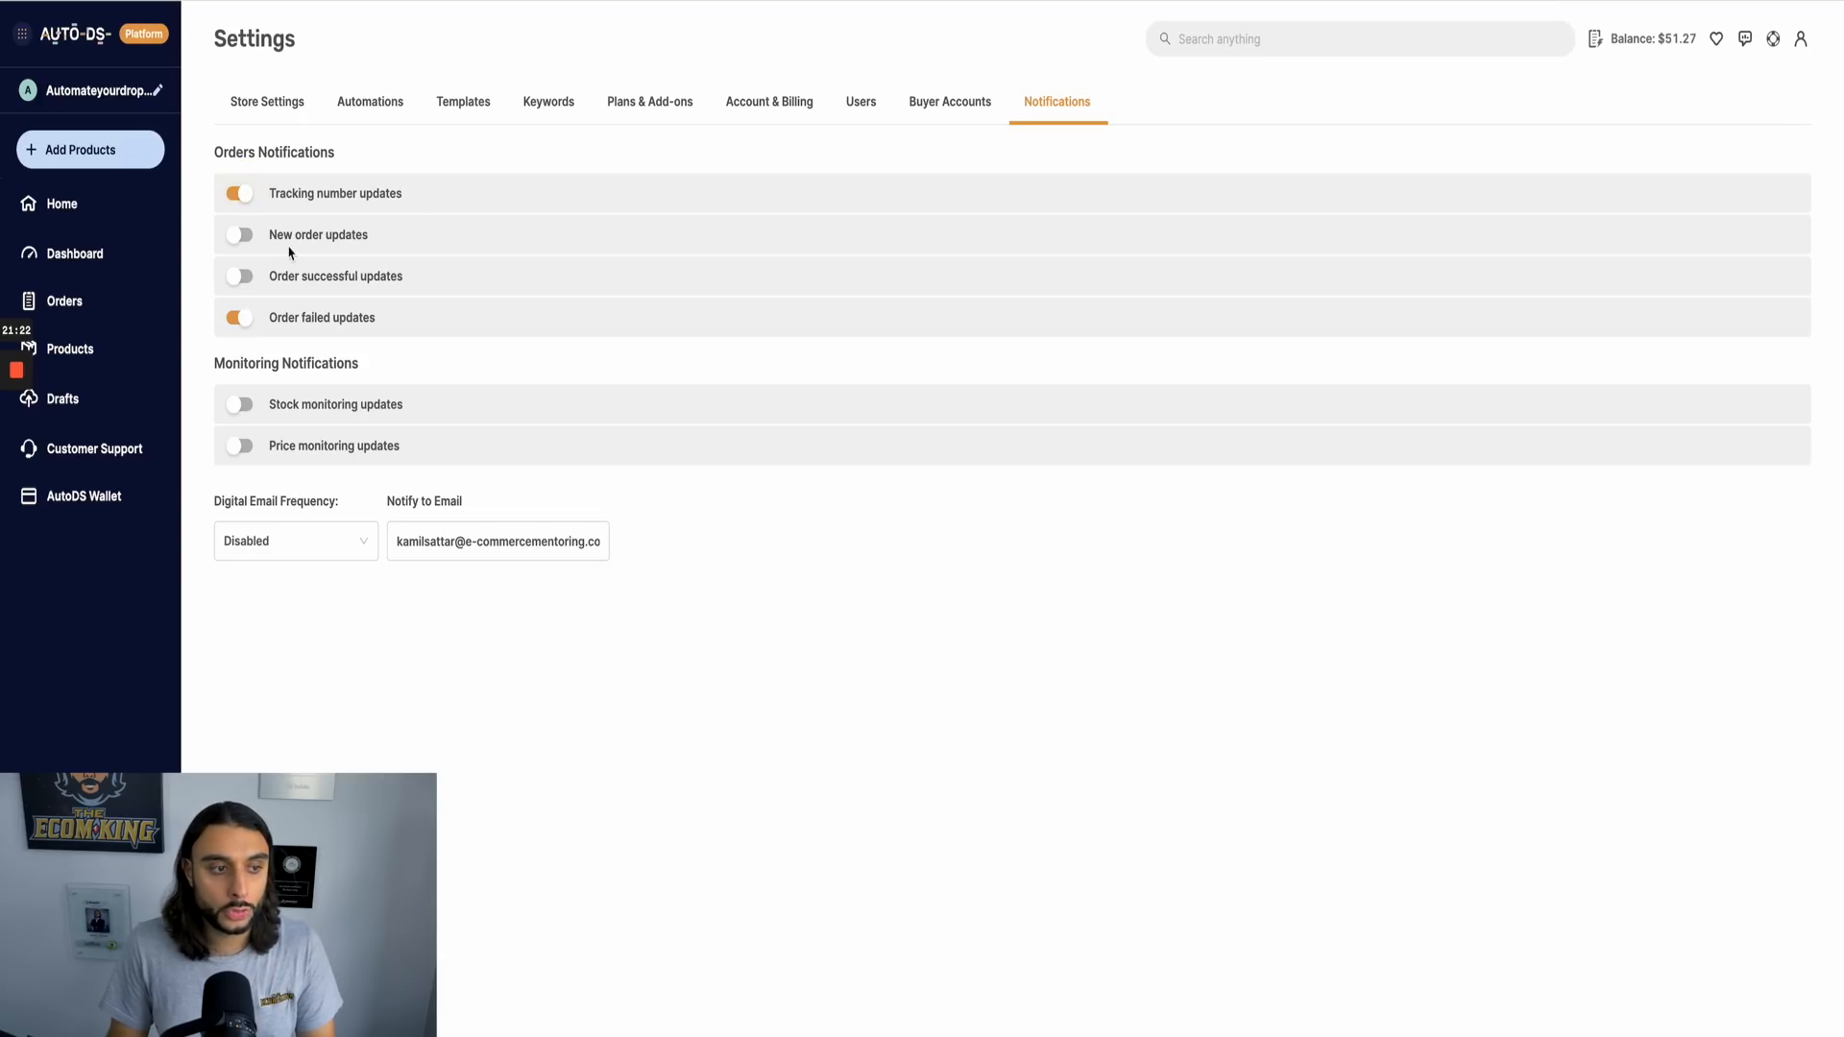
left_click(241, 239)
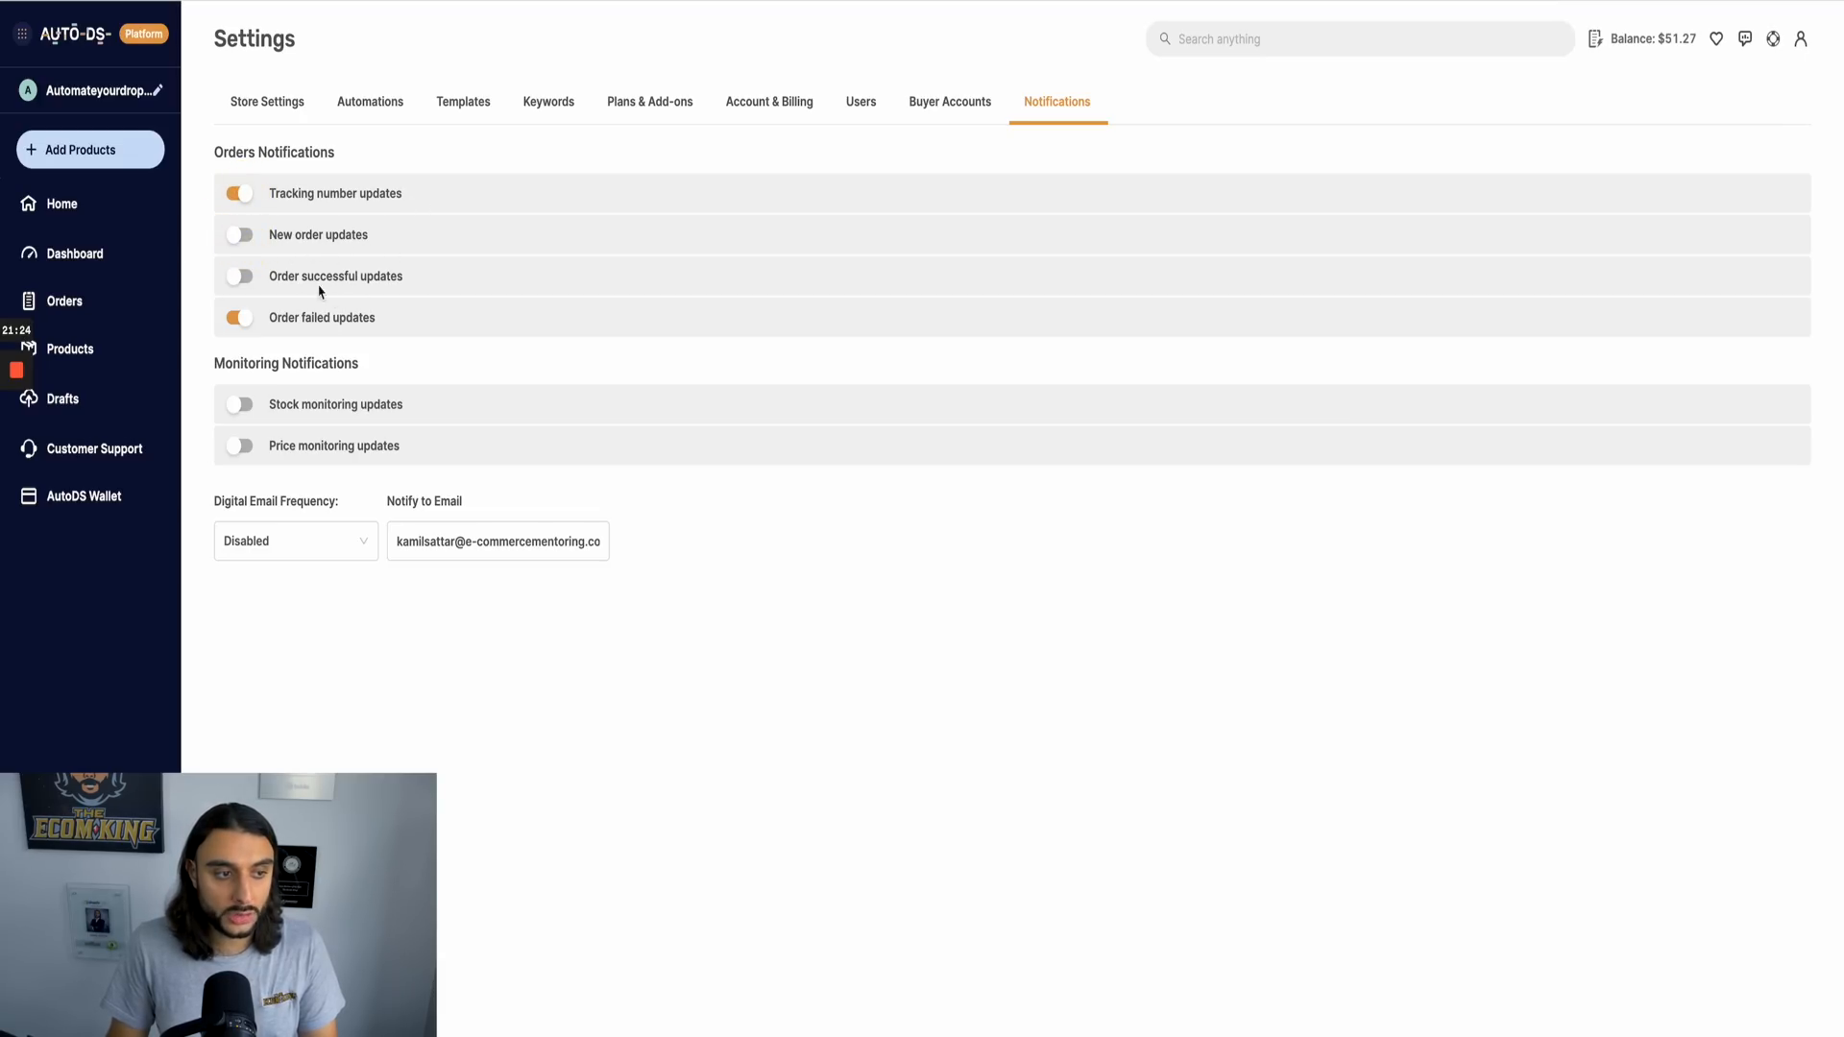
left_click(239, 234)
left_click(238, 273)
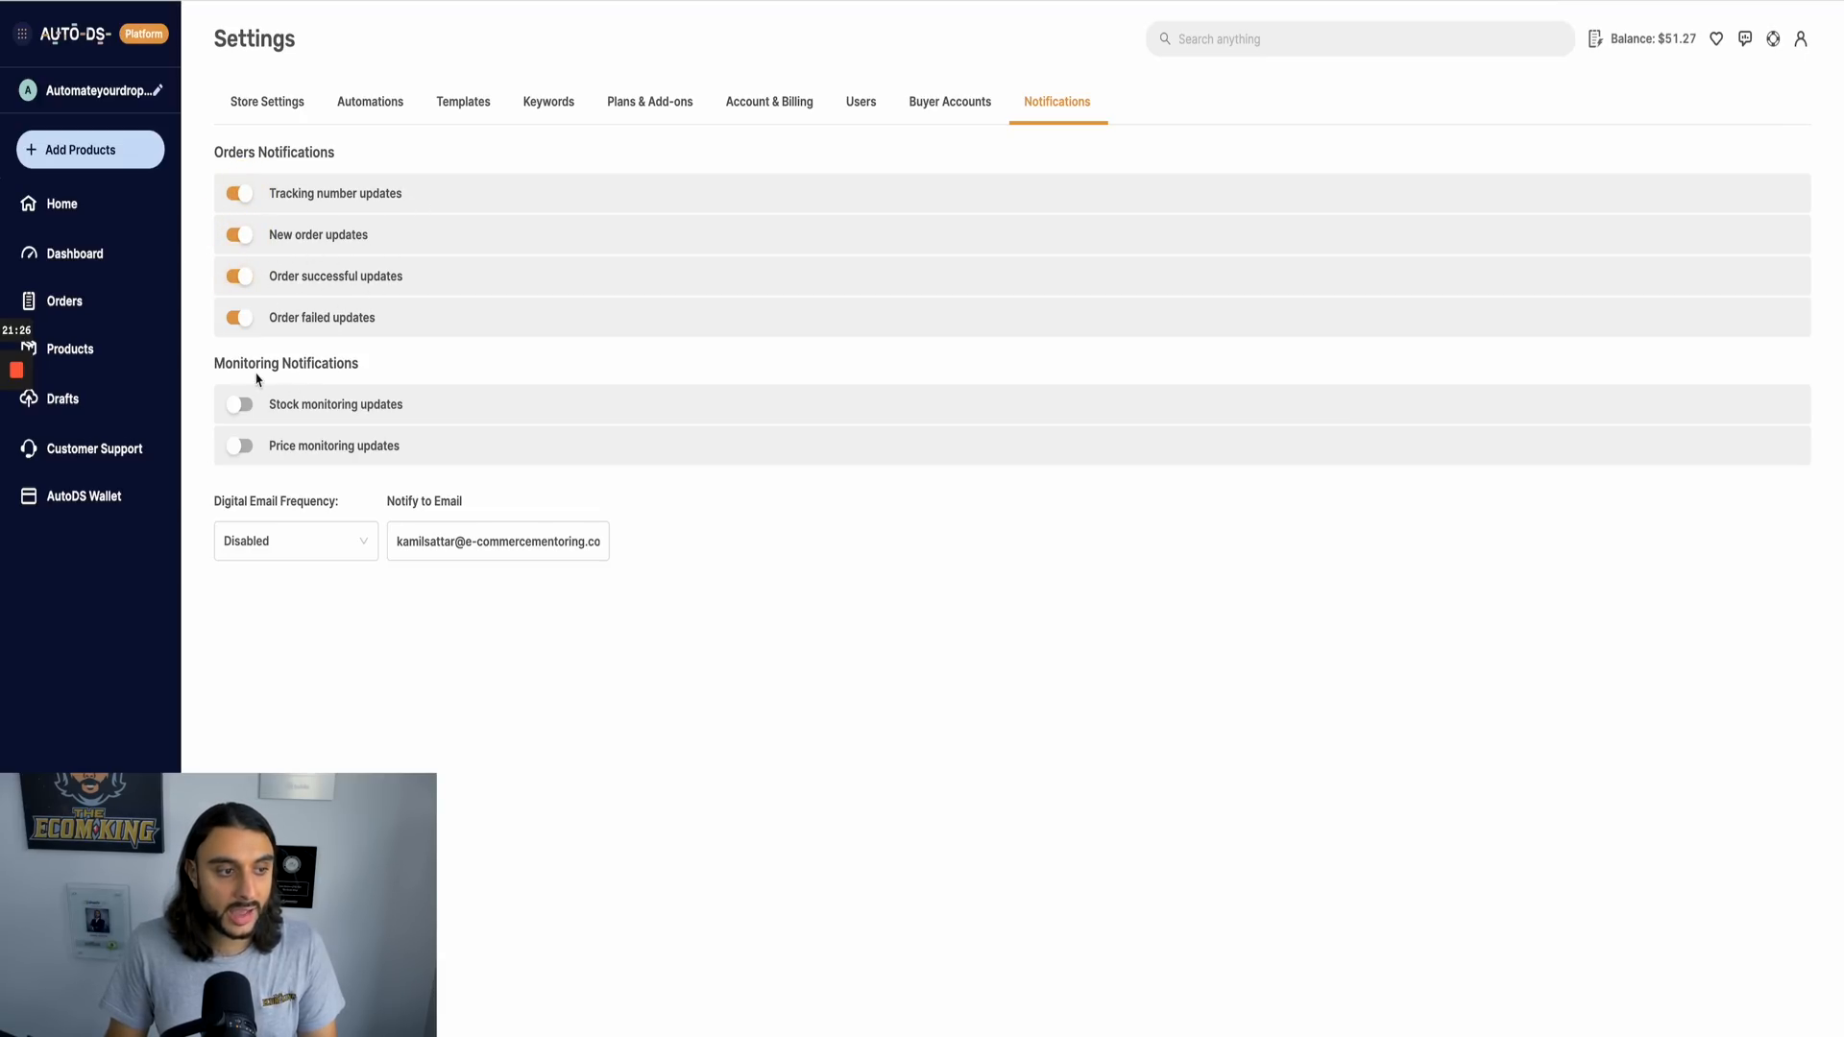
left_click(241, 404)
left_click(241, 446)
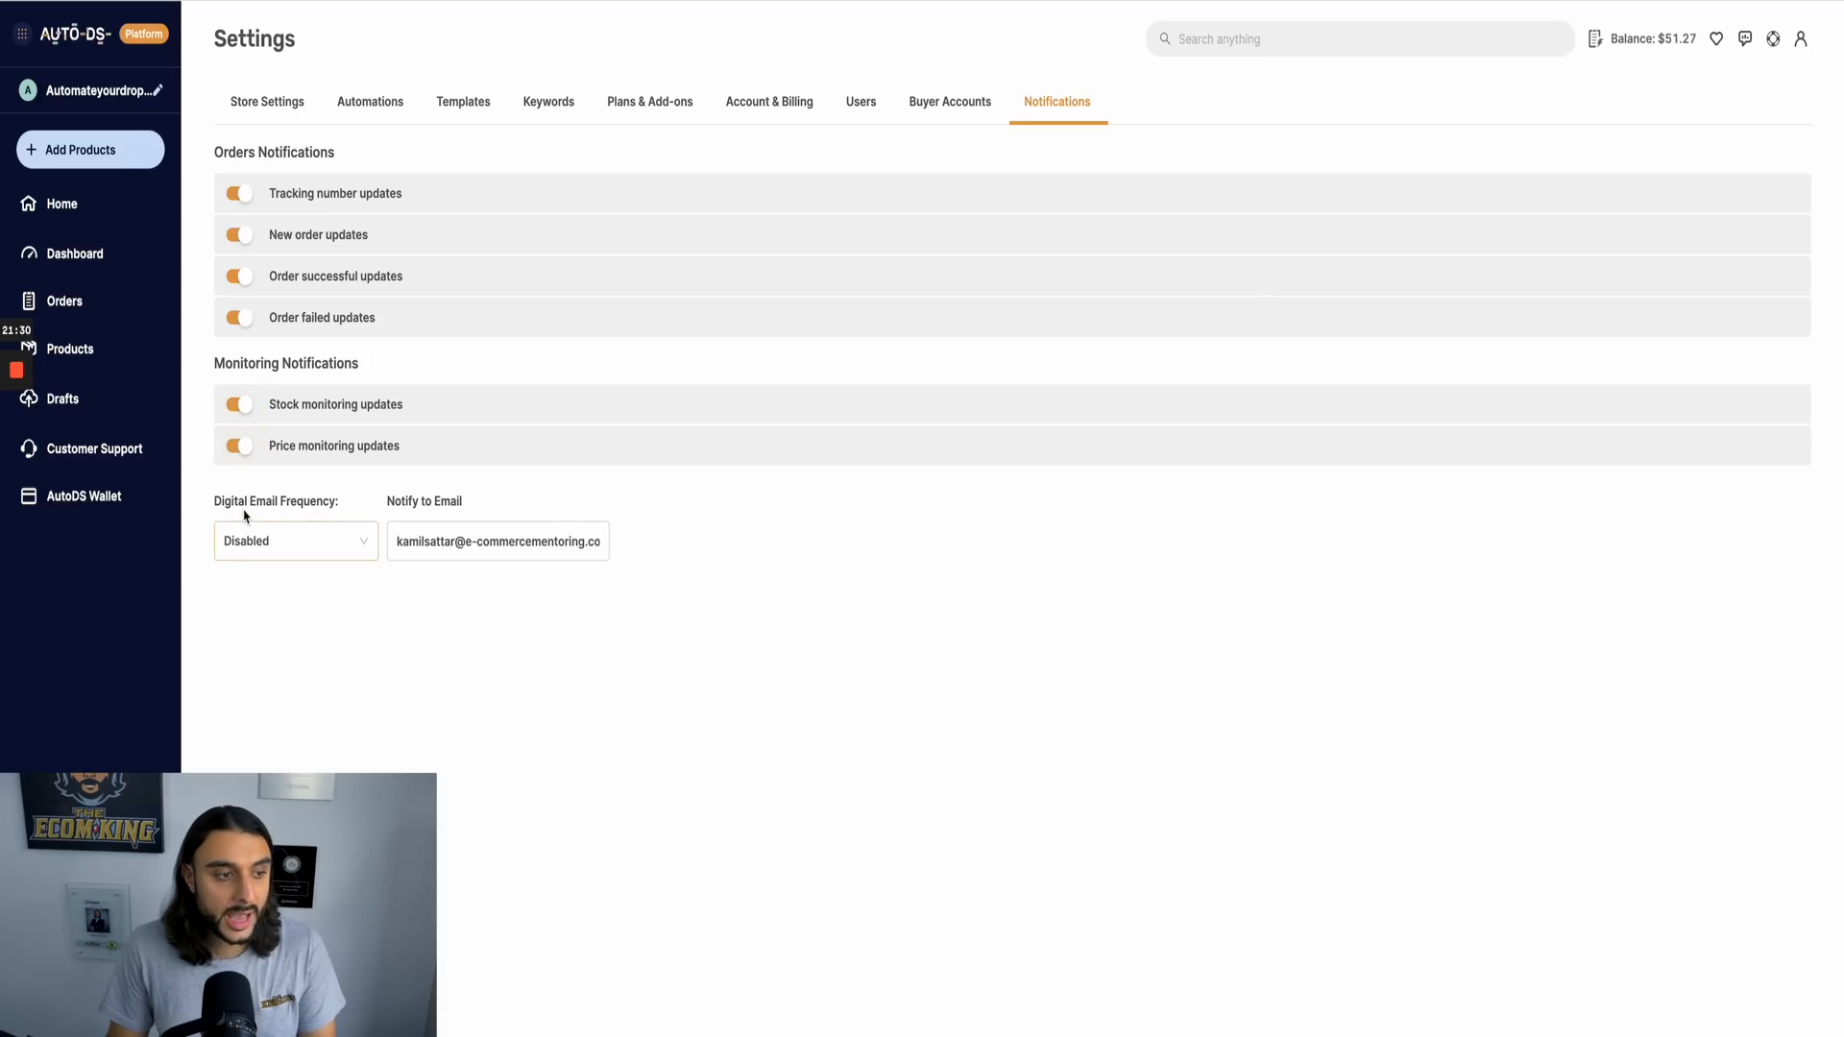
left_click(328, 541)
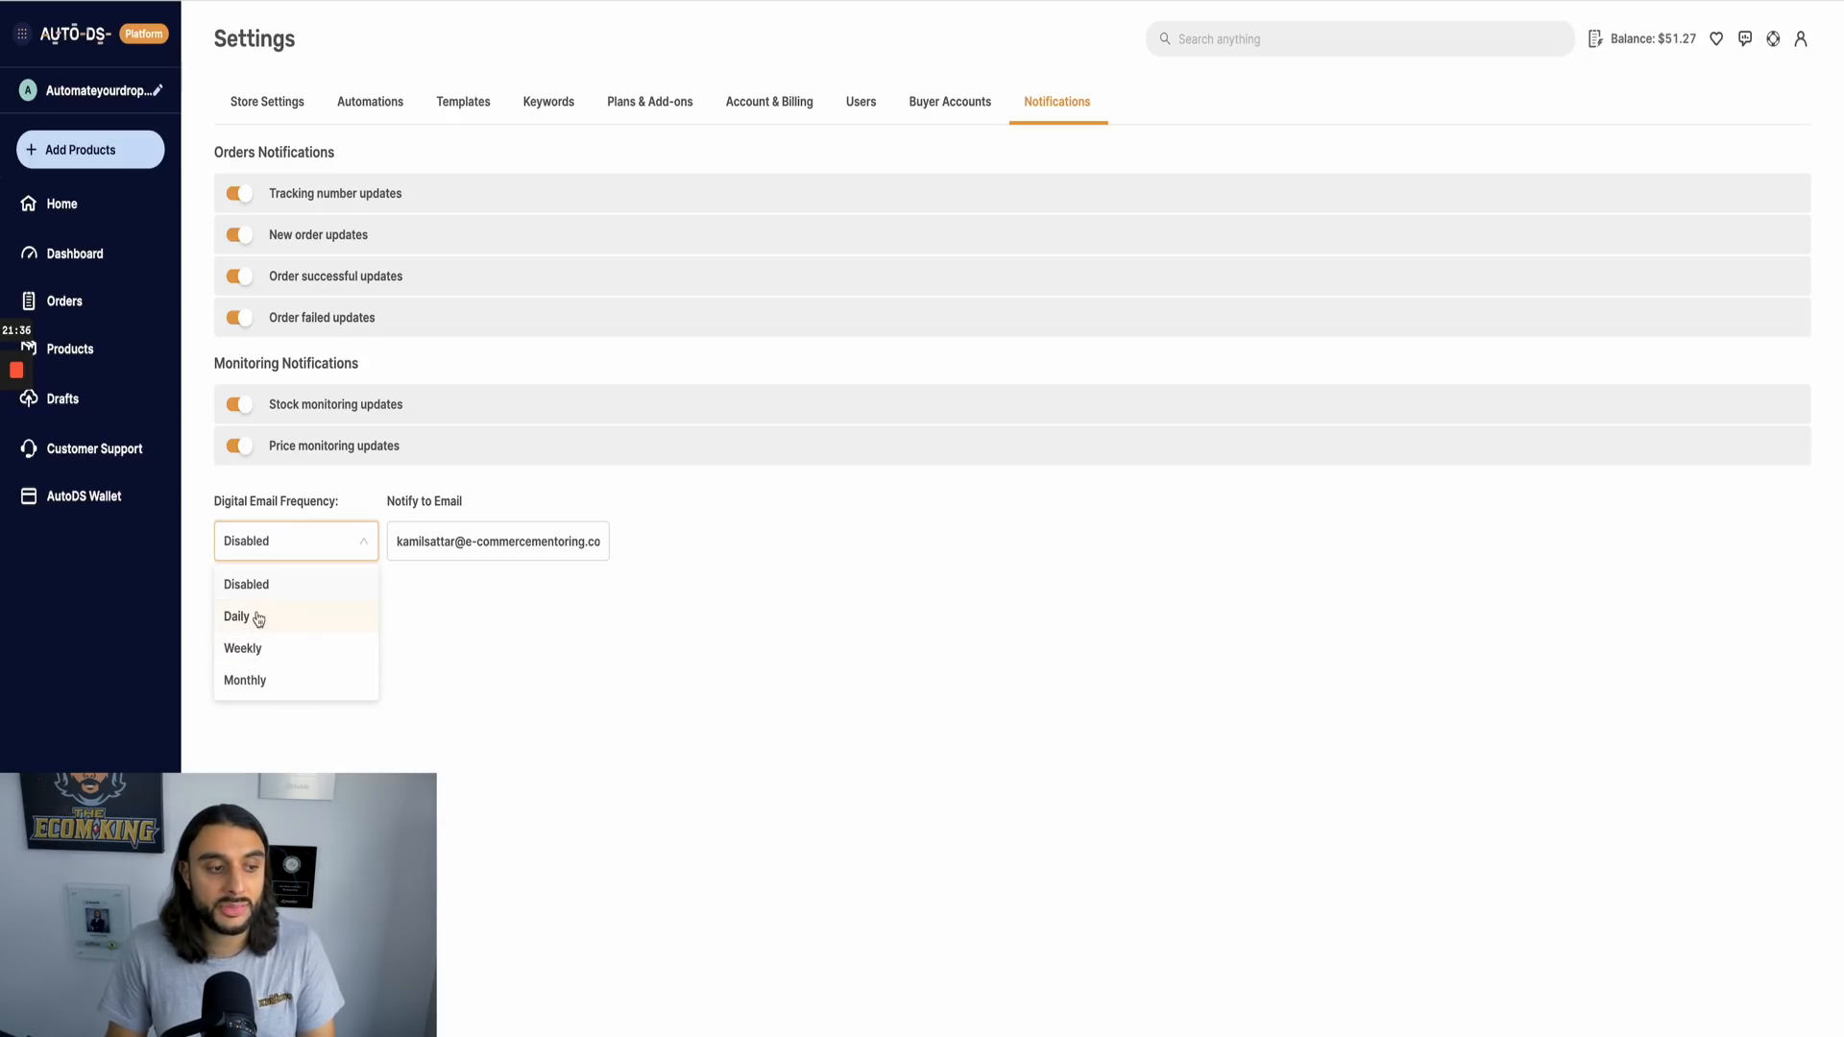
left_click(733, 741)
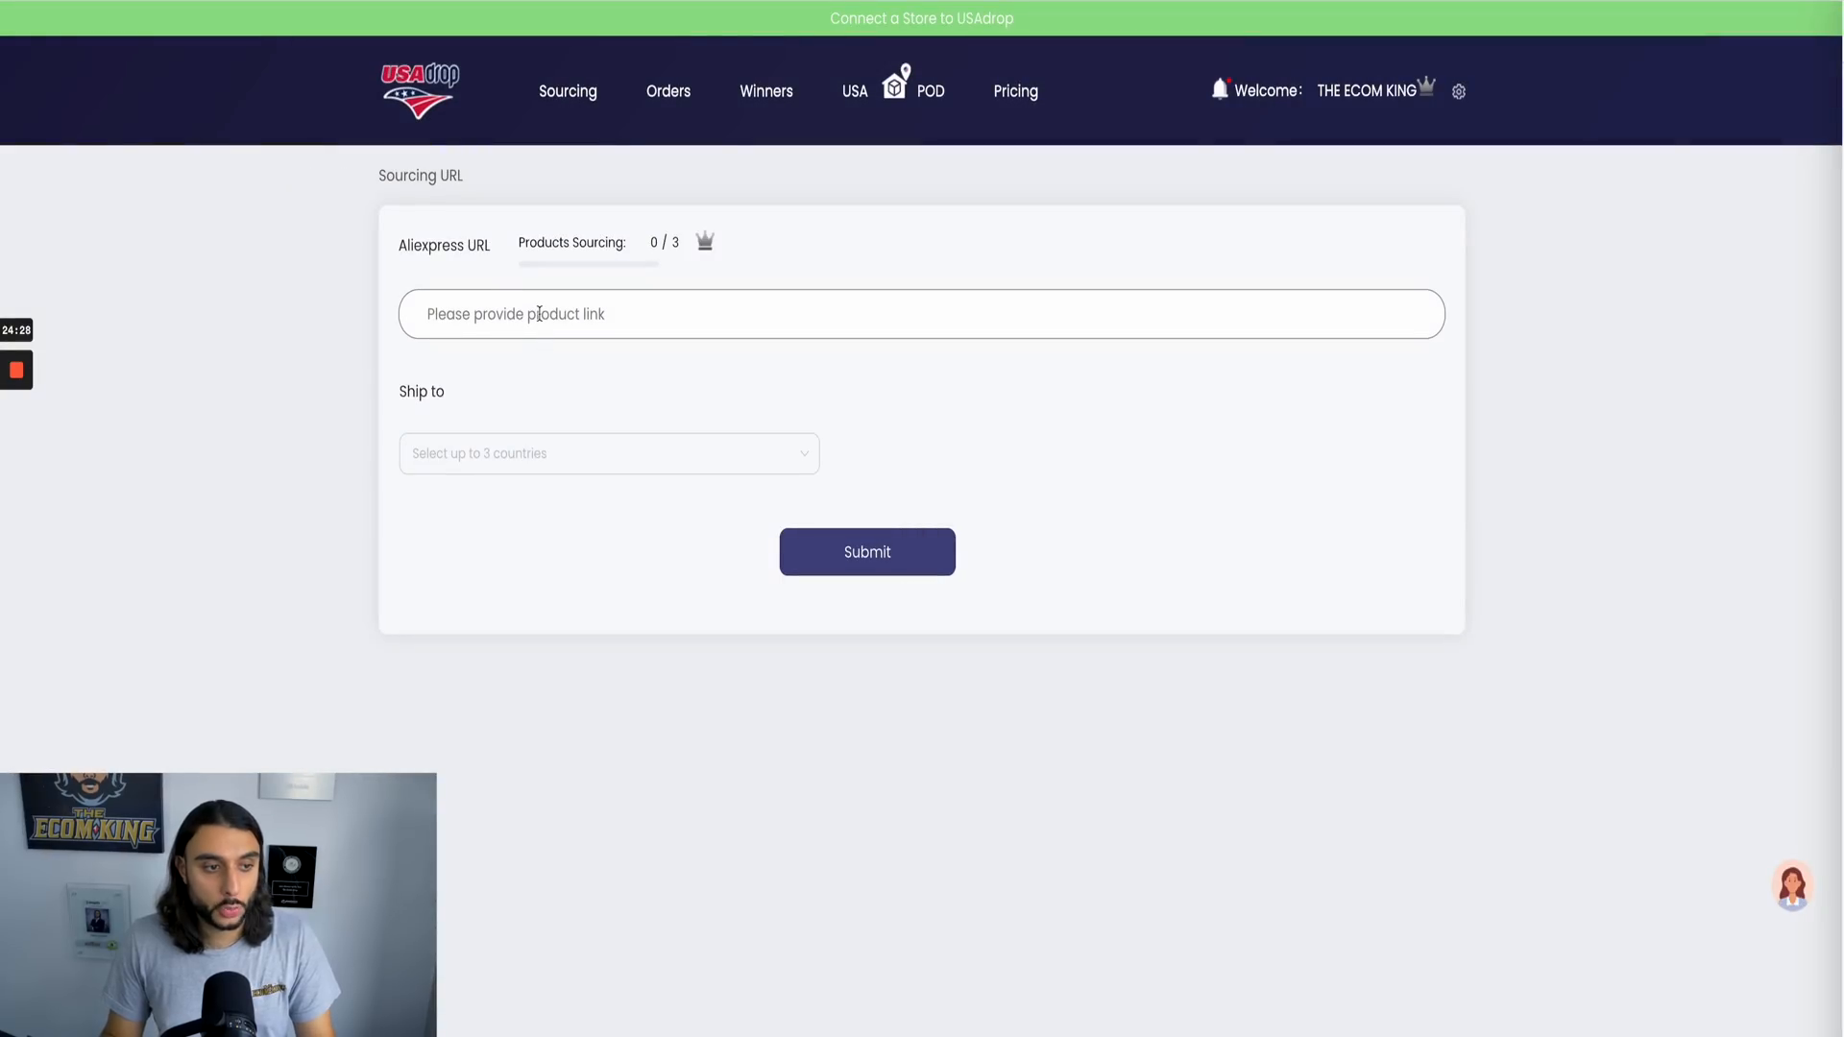
Step: Fill in a USAdrop sourcing request with the copied AliExpress product URL, shipping to United States, Canada and Australia
left_click(540, 314)
type("https://www.aliexpress.com/item/1005004531934237.html")
left_click(492, 461)
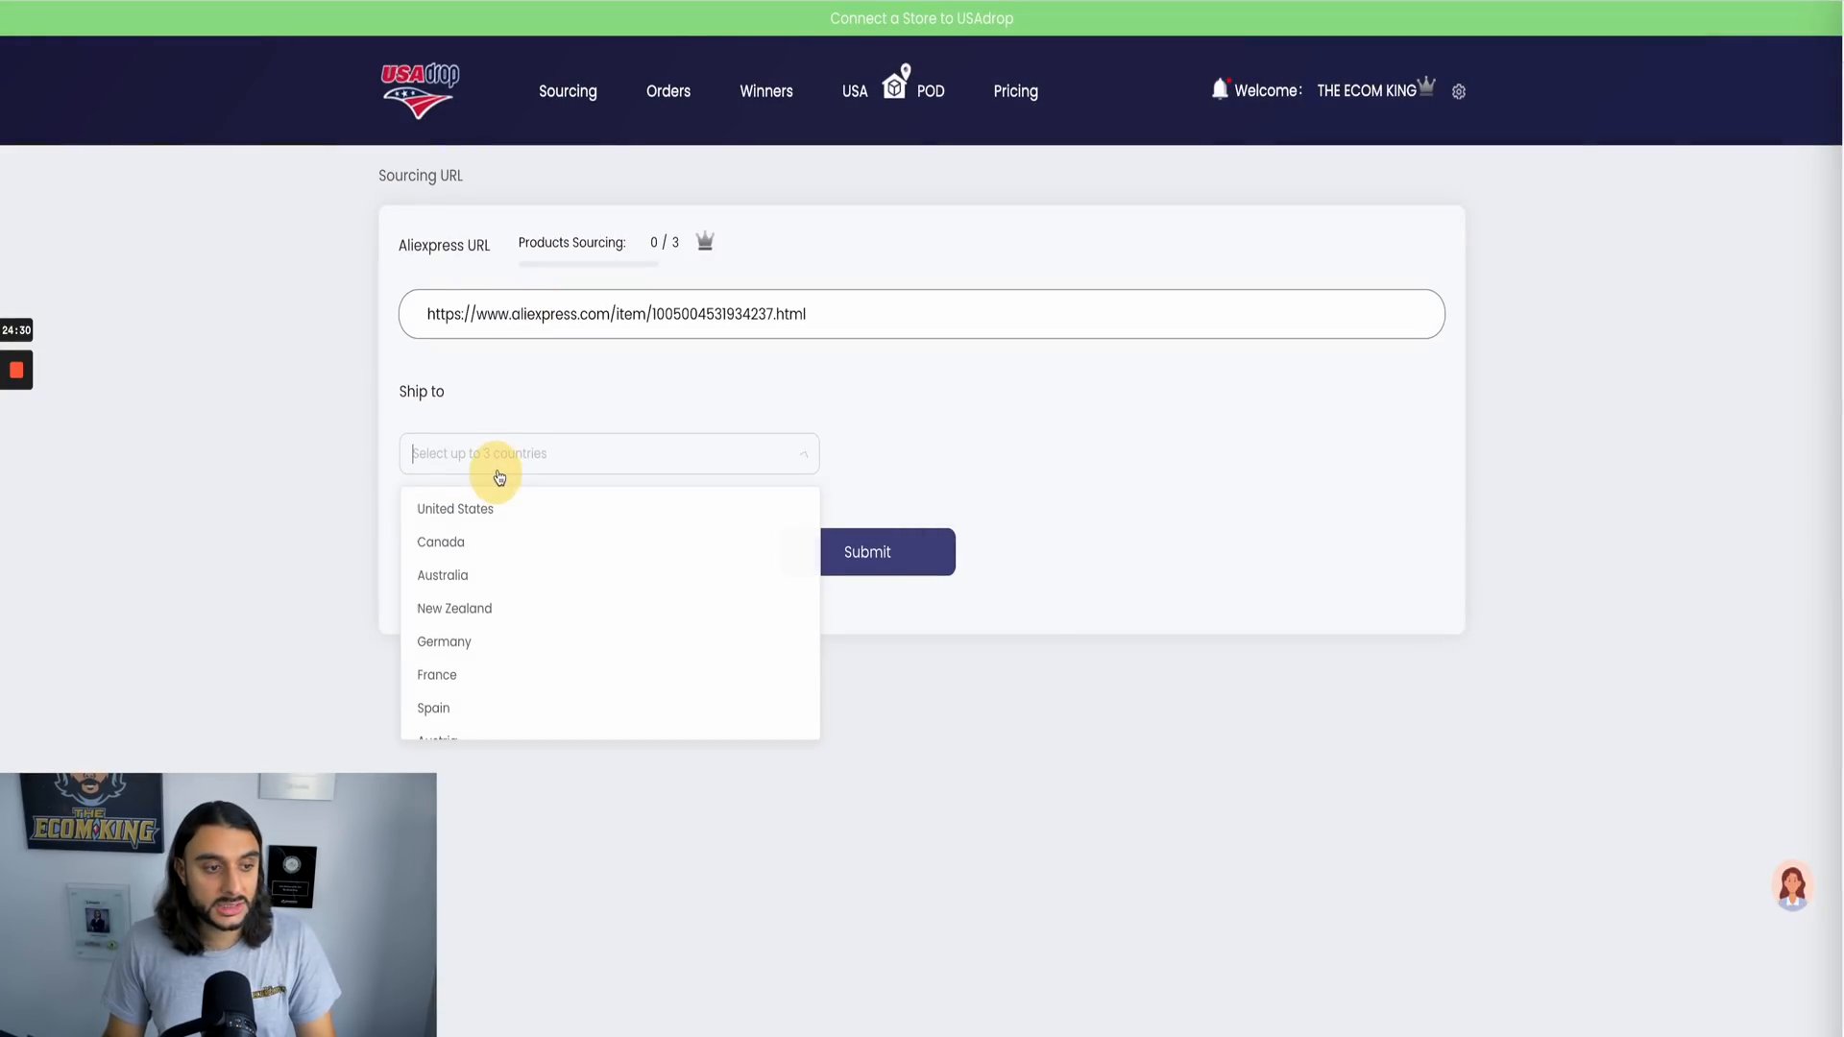
left_click(486, 508)
left_click(506, 543)
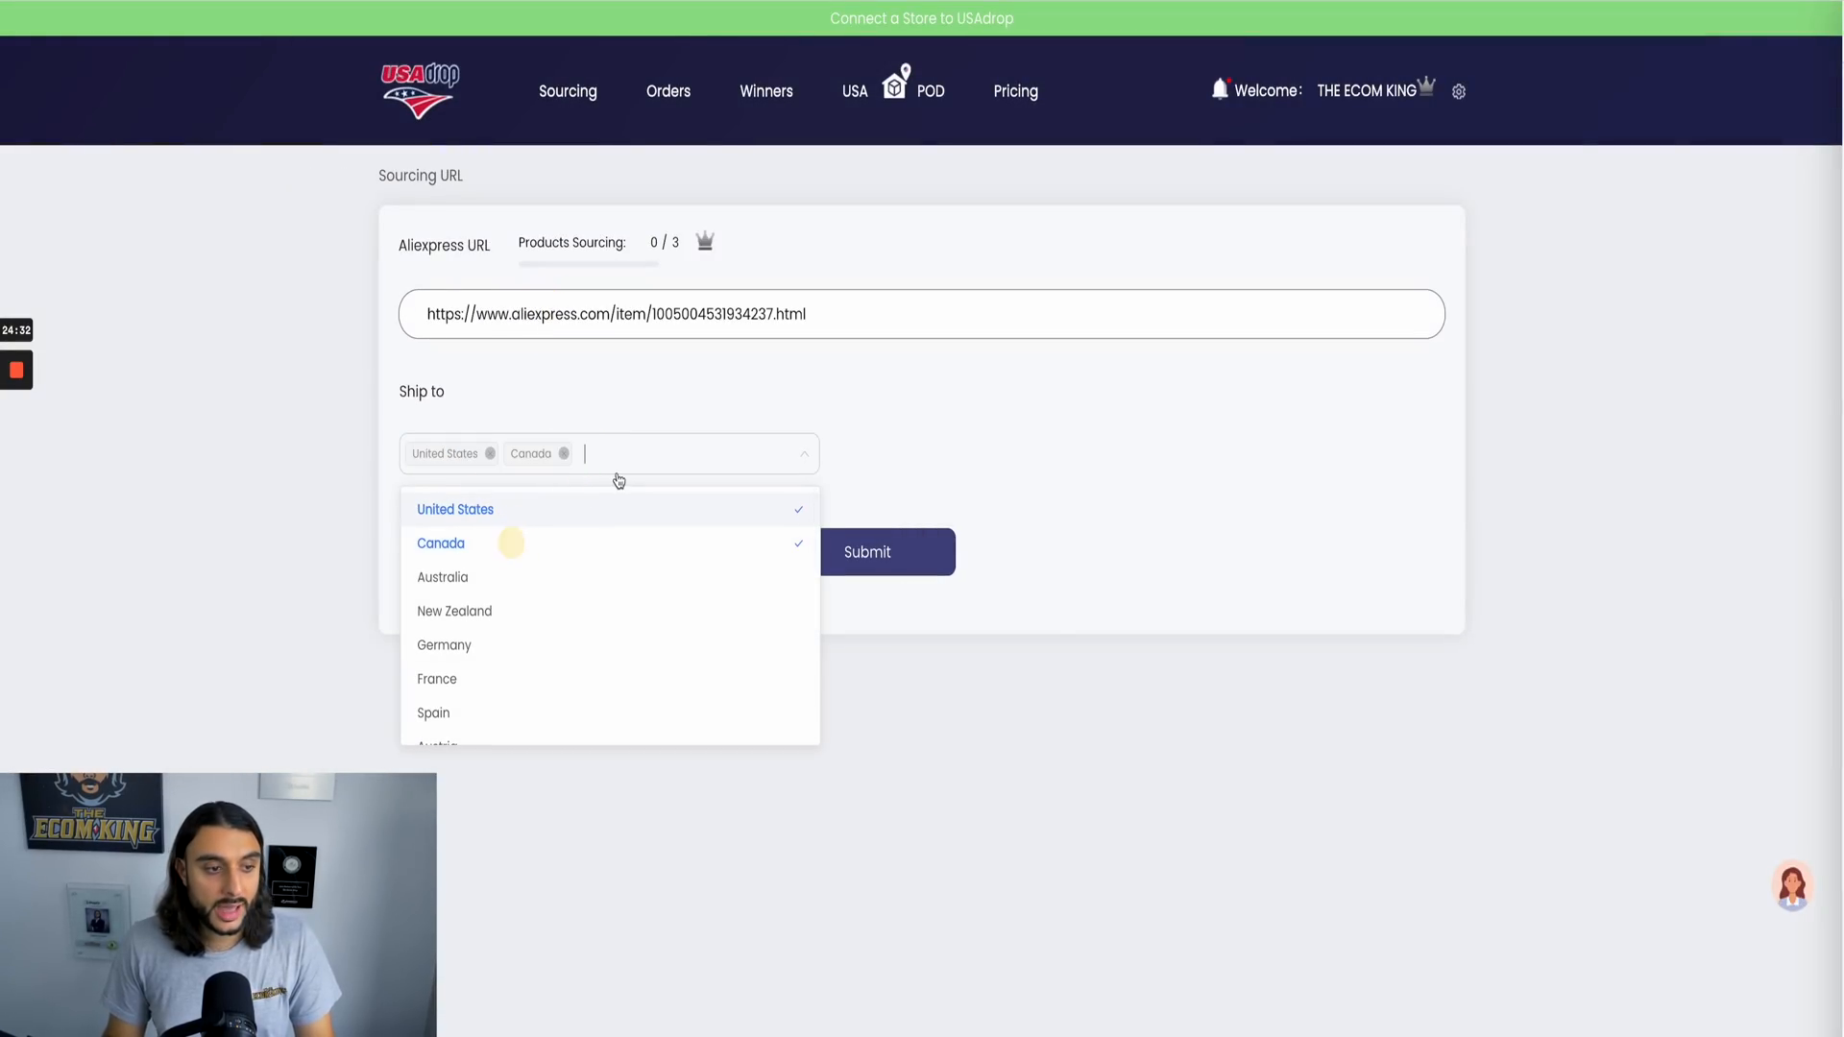
left_click(536, 576)
left_click(1126, 477)
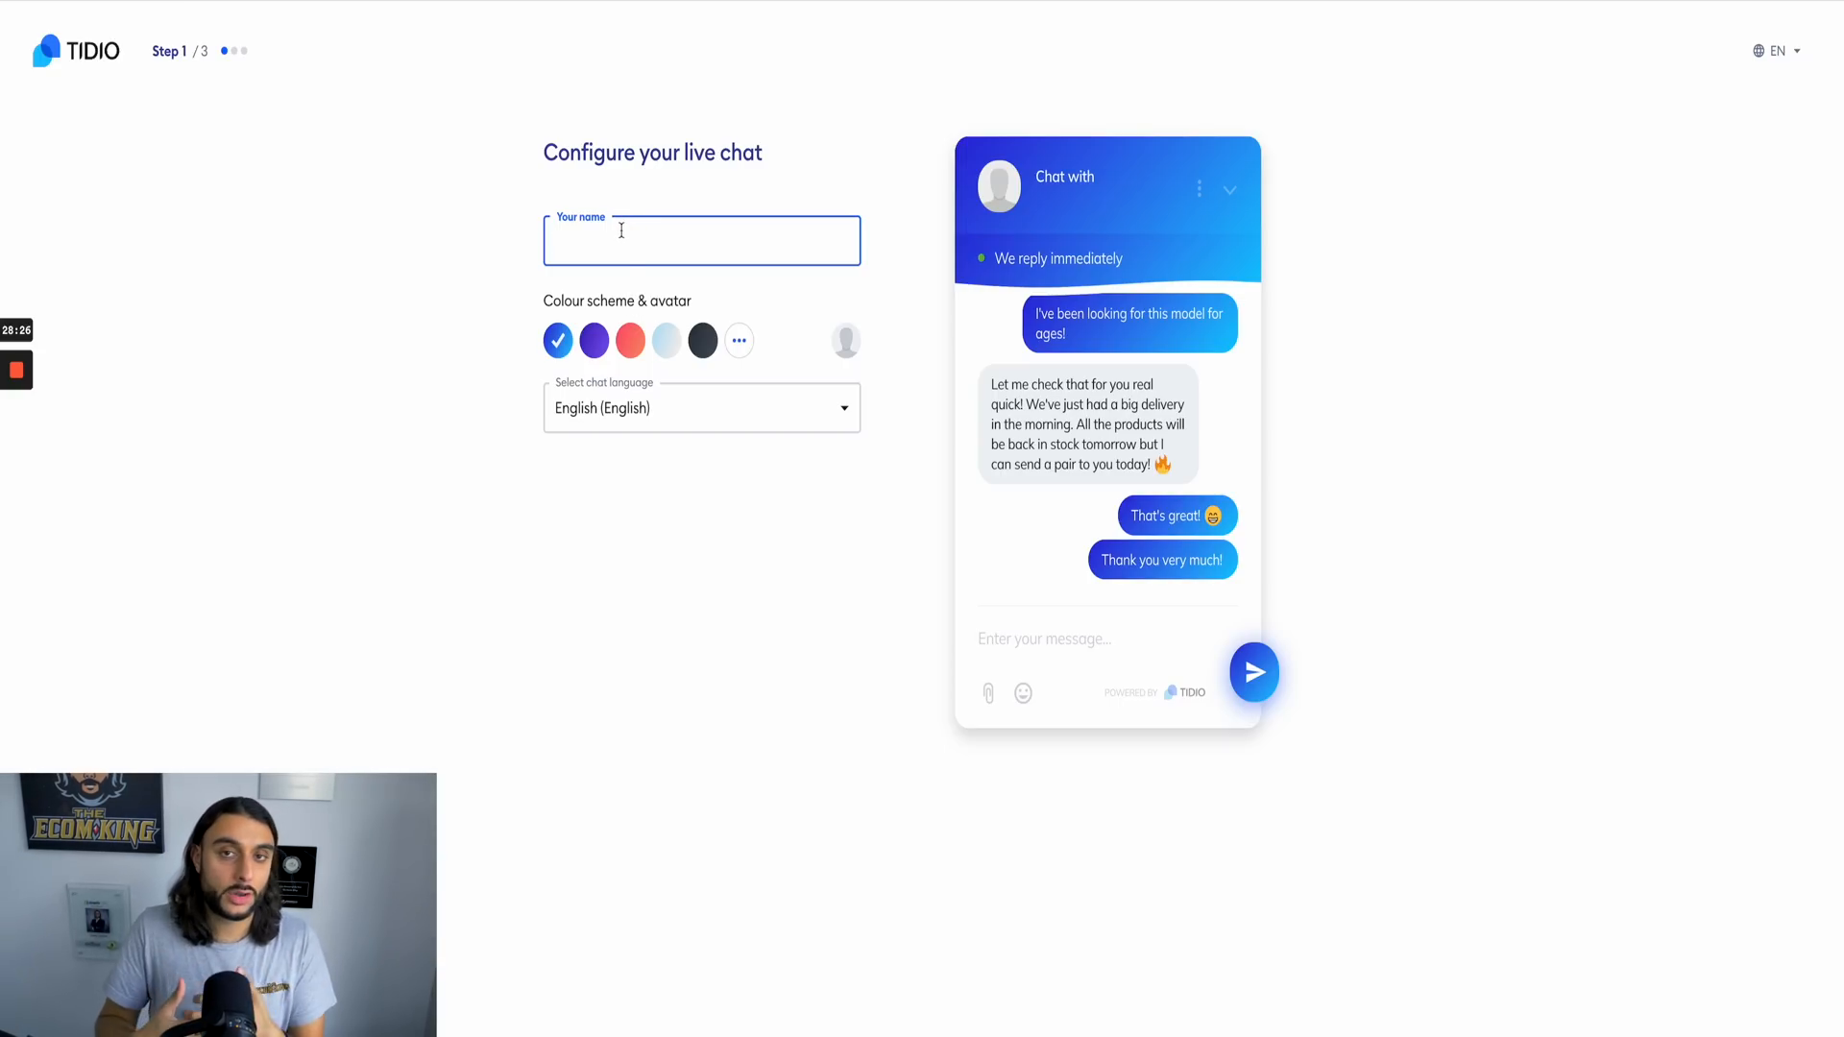
Step: In Tidio's live chat setup, enter the agent's name and choose automating conversations and increasing sales as the aims
type("ane s")
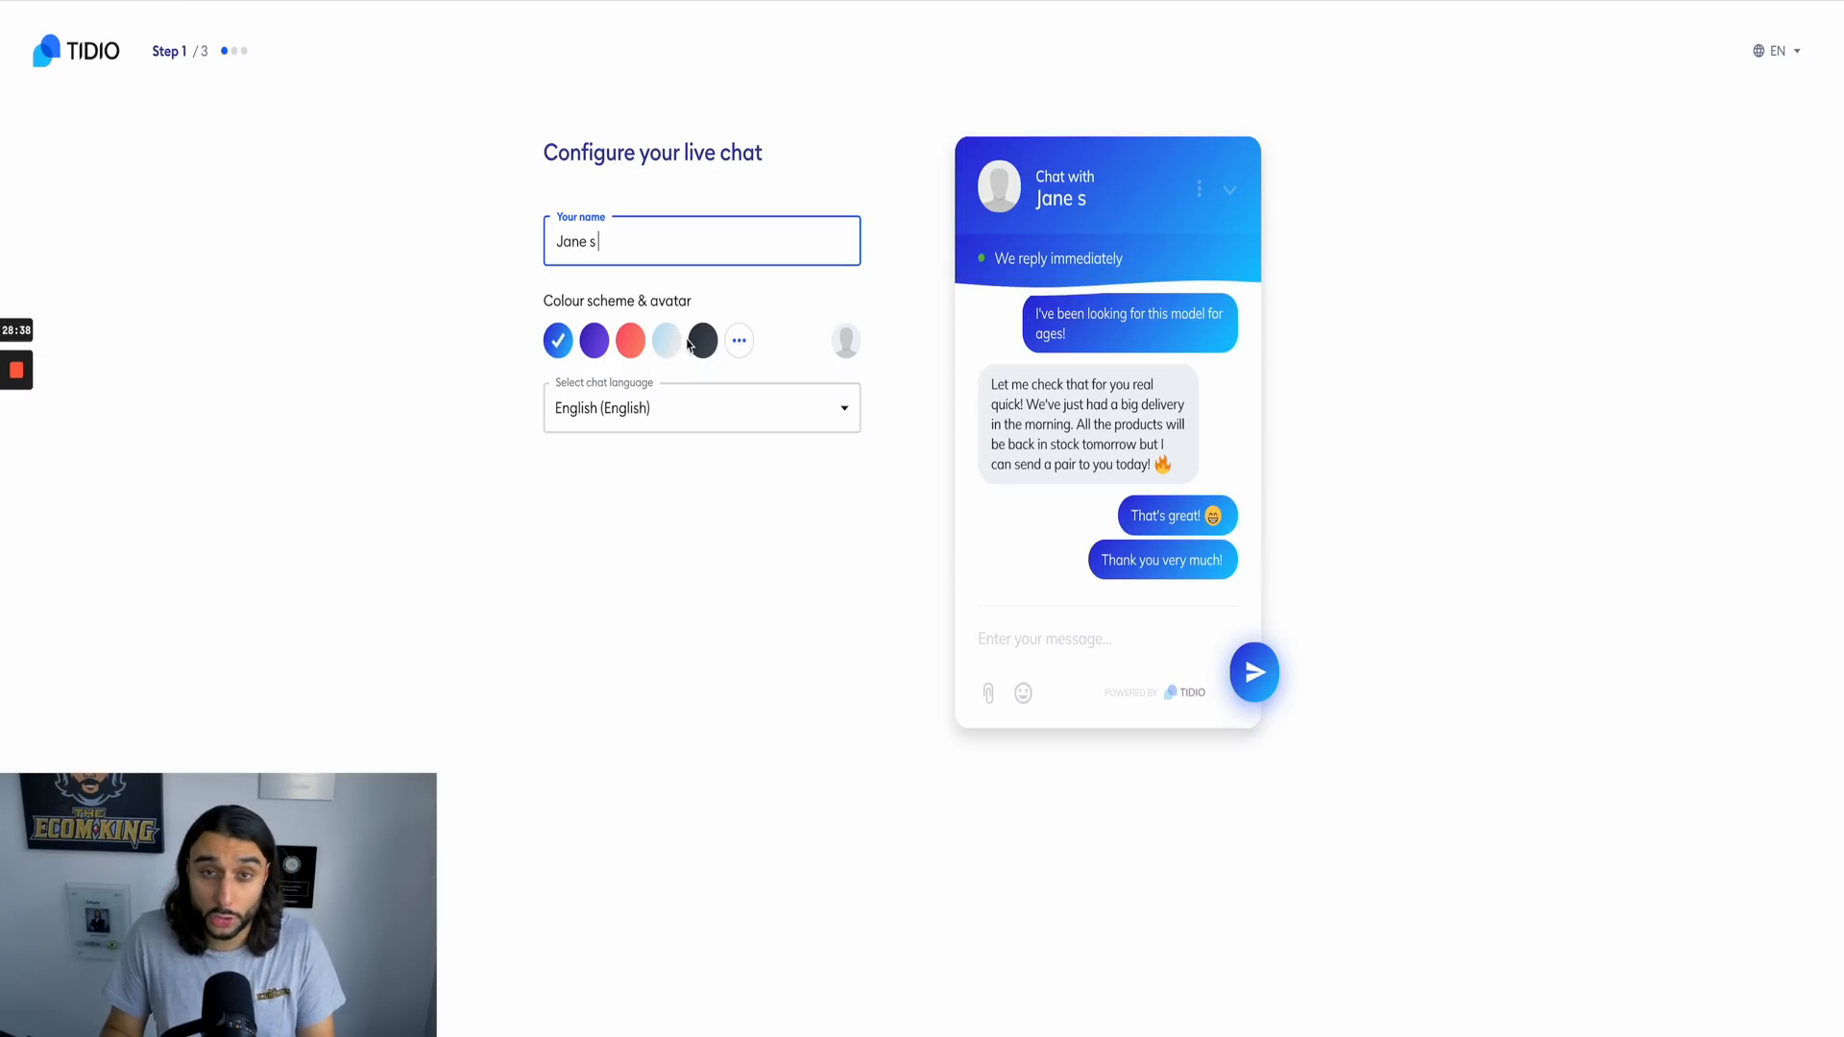
left_click(960, 1034)
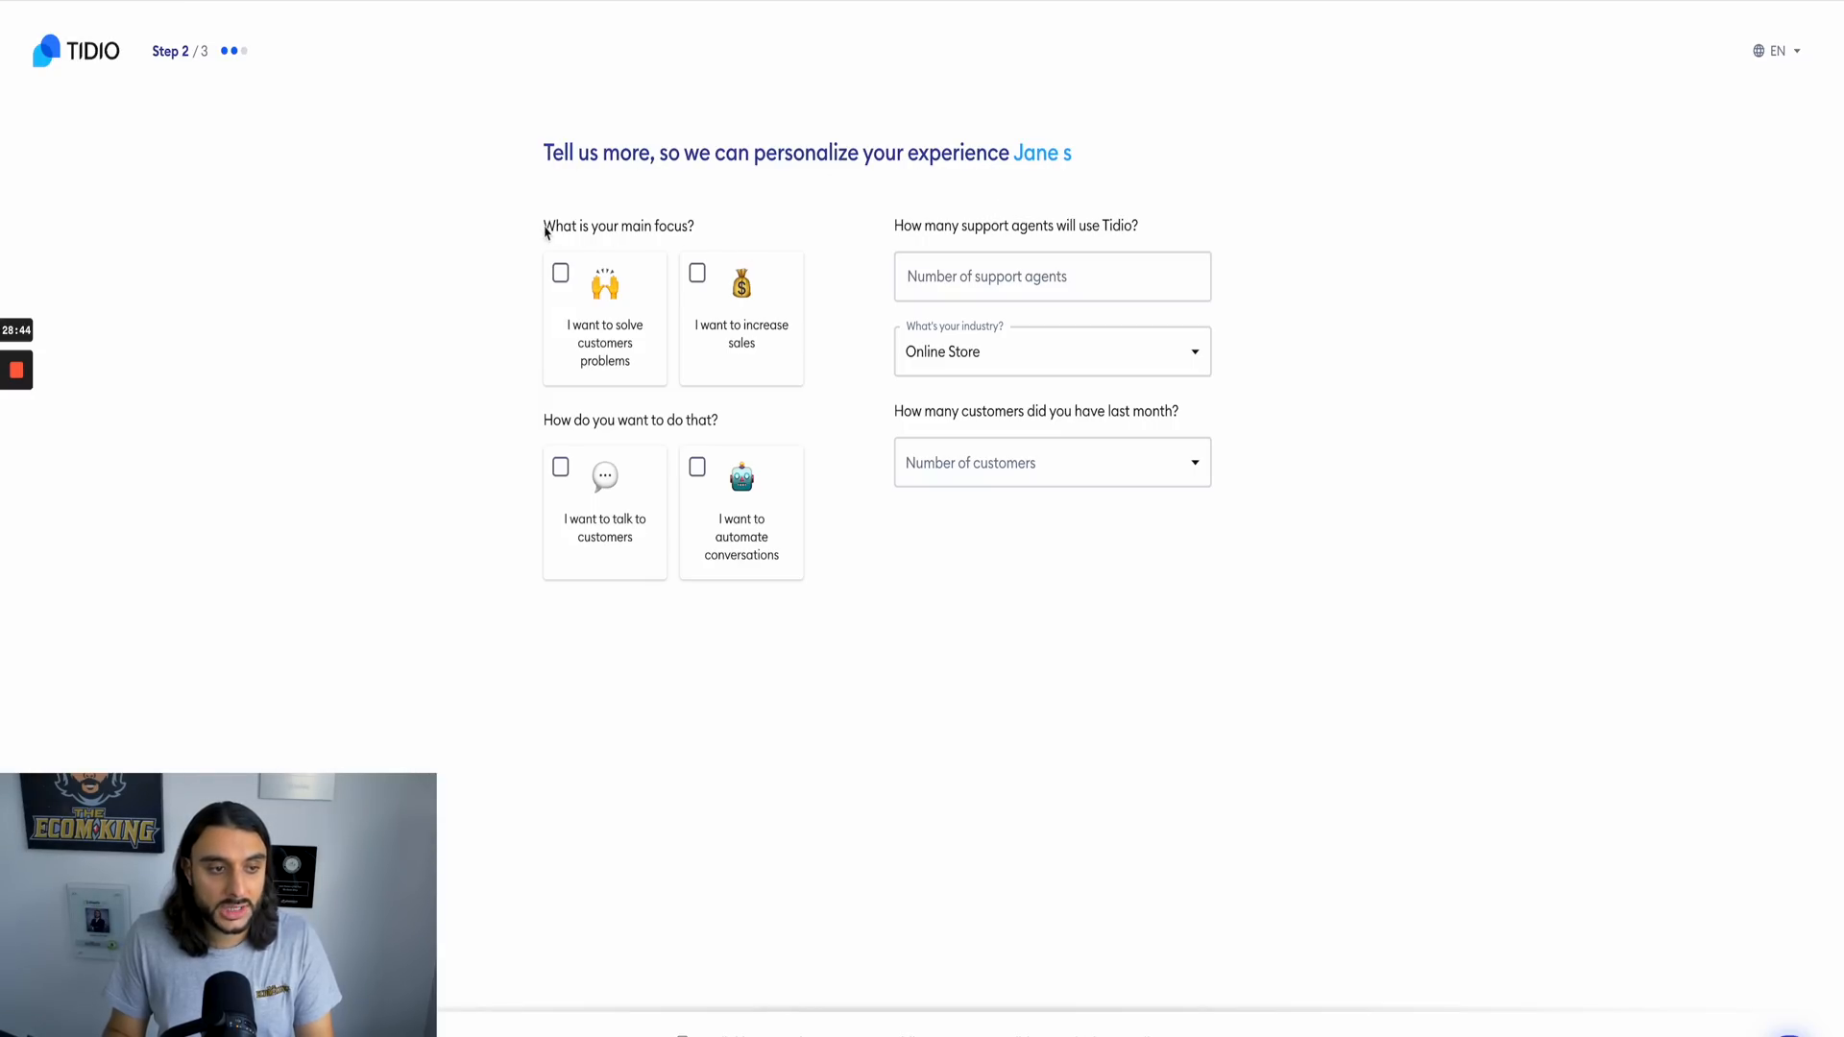
left_click(702, 516)
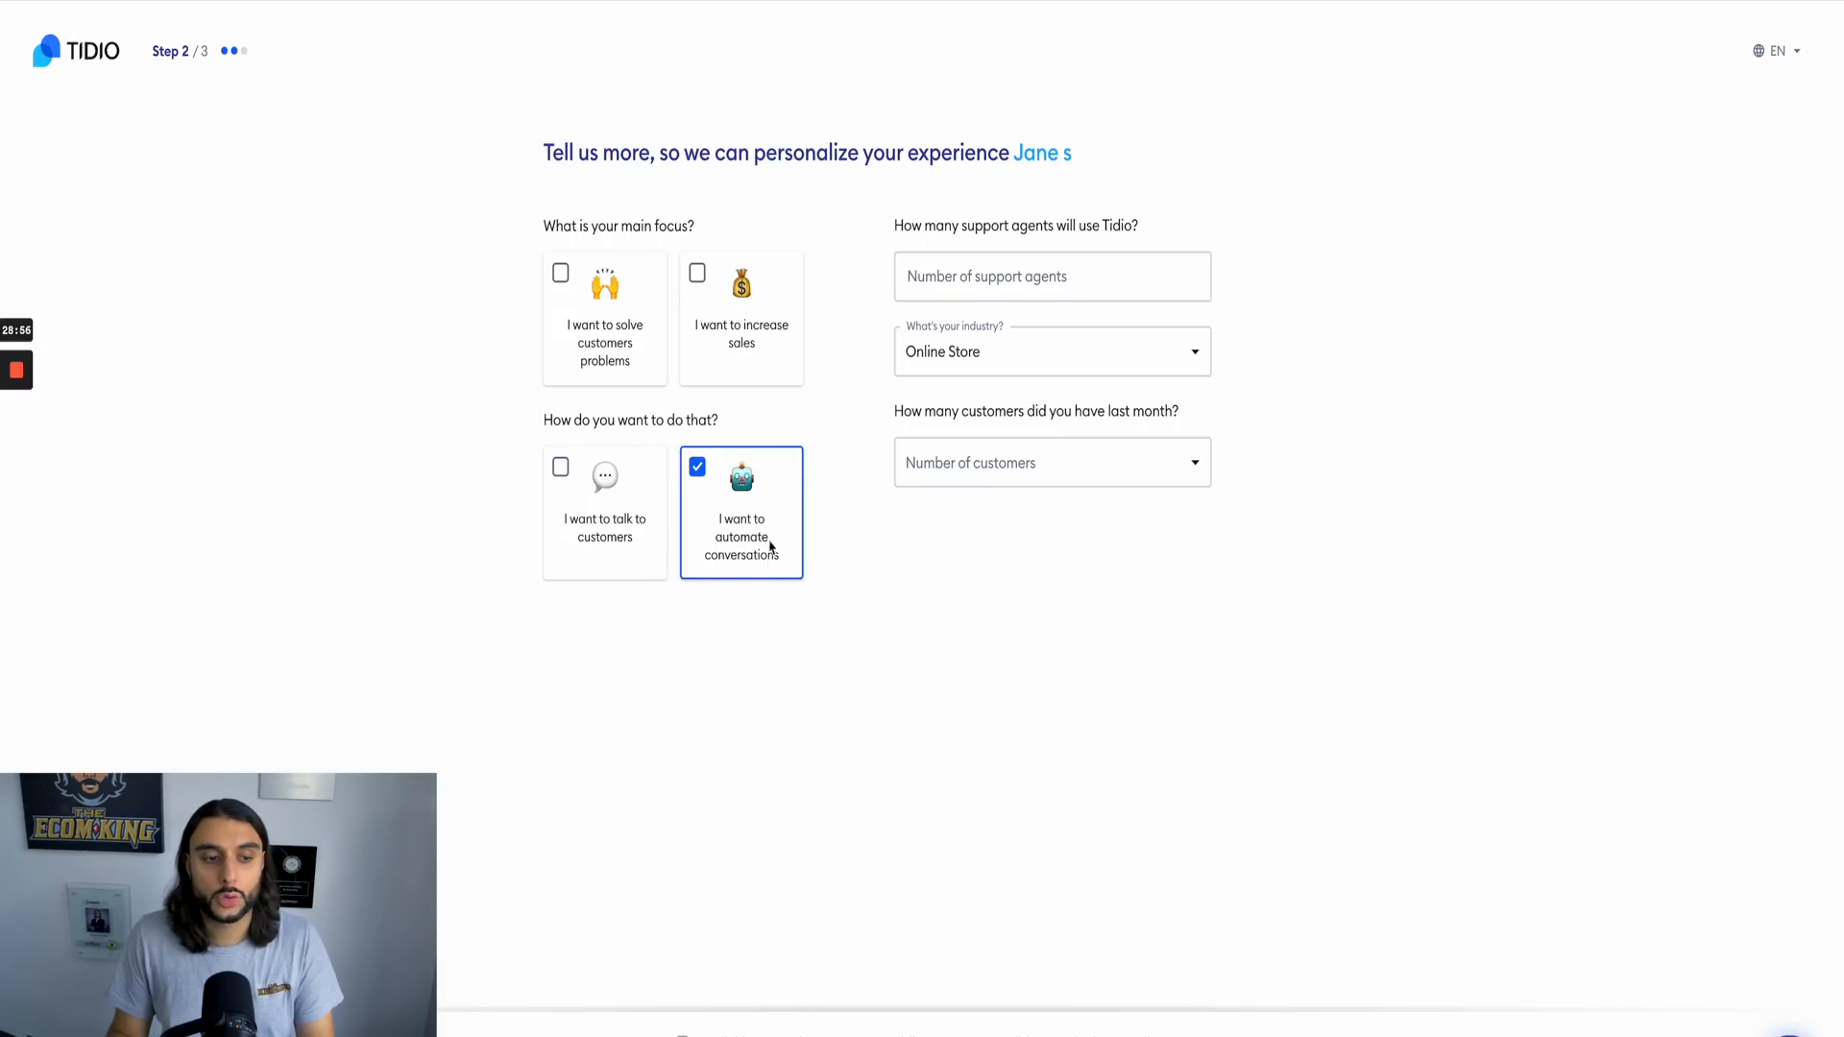
left_click(722, 293)
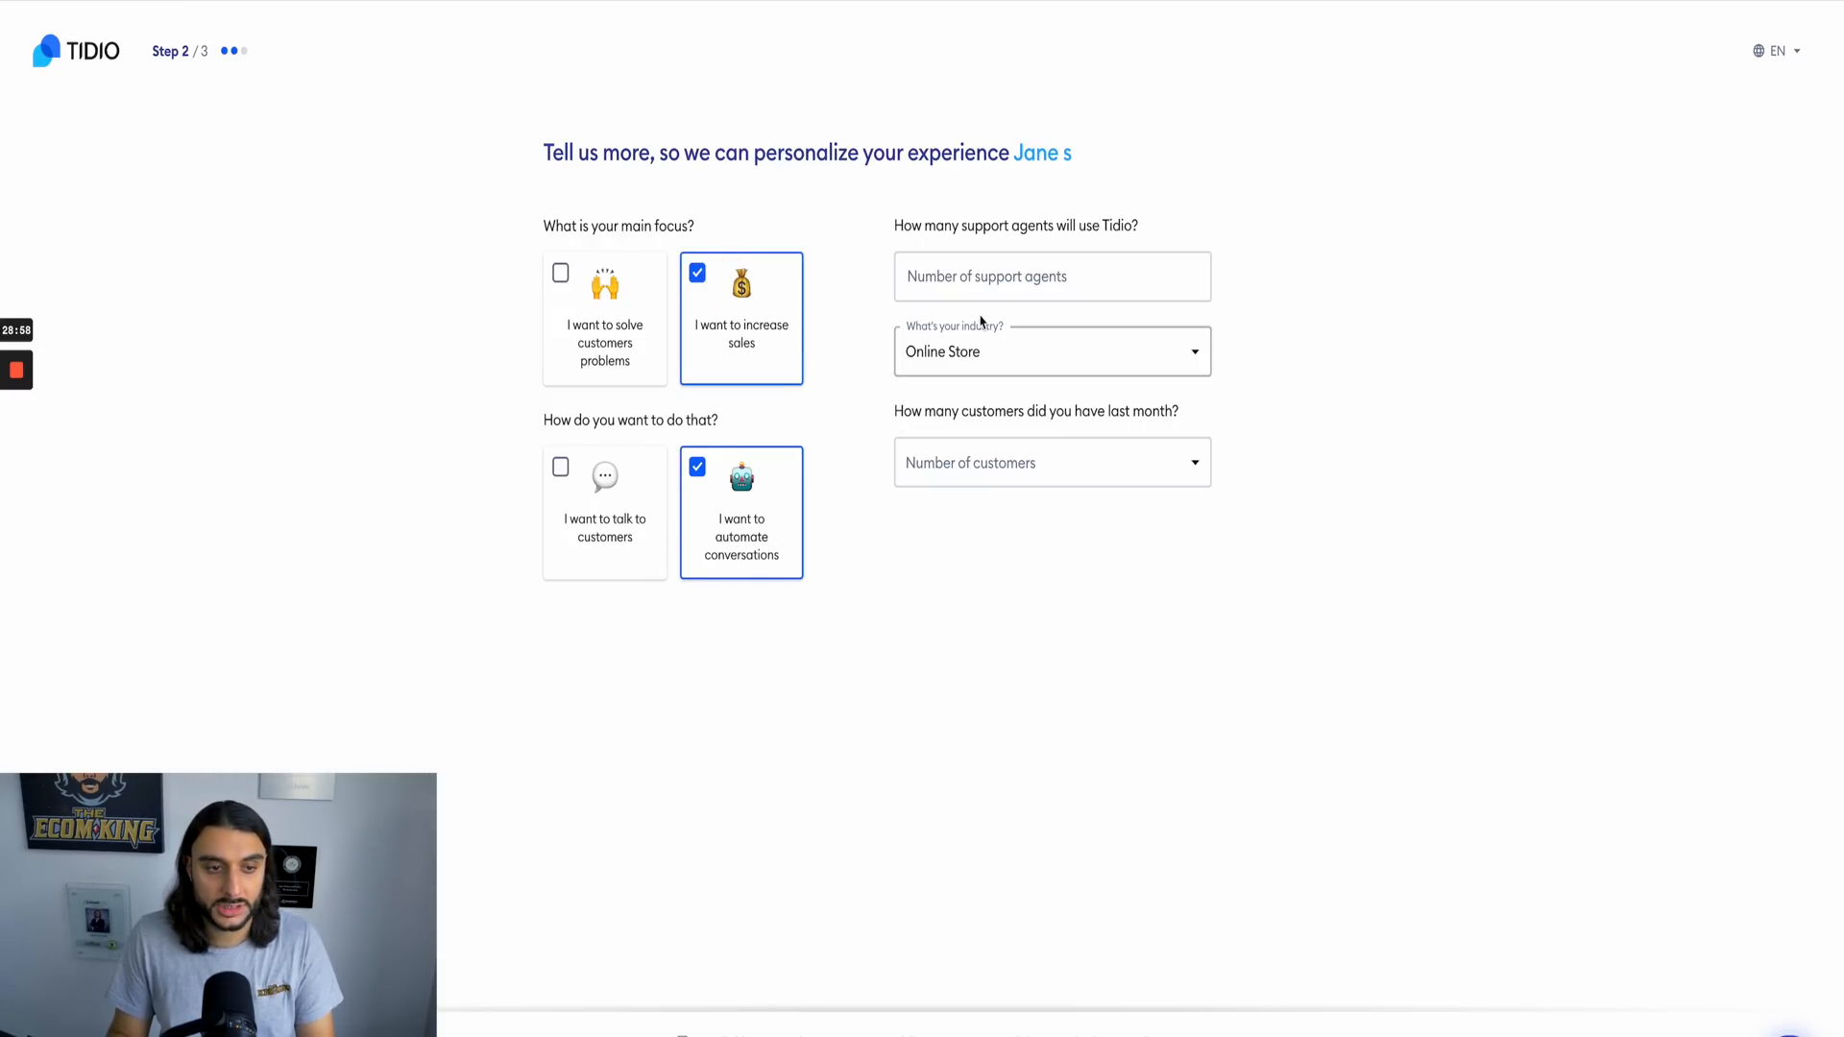
Step: Specify 1 support agent, the Beauty & Wellness industry and 6-25 monthly inquiries in the personalization questions
left_click(1012, 277)
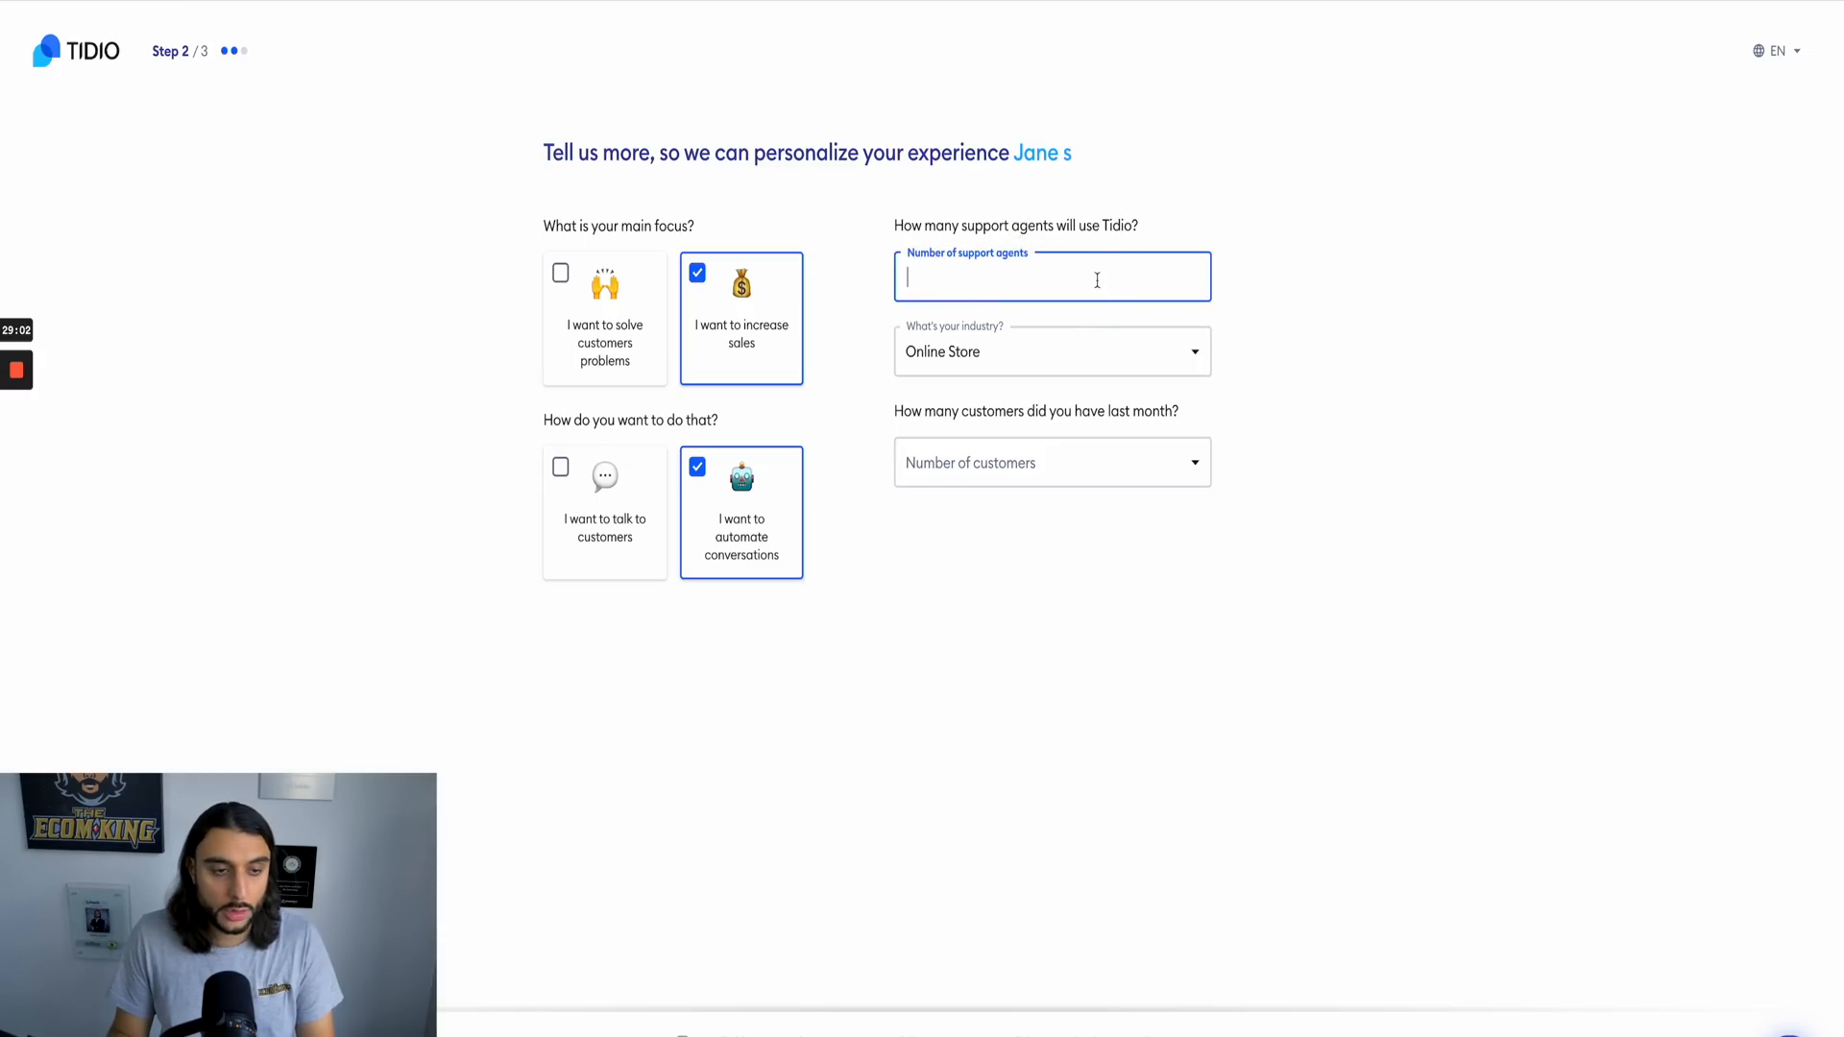
type("1")
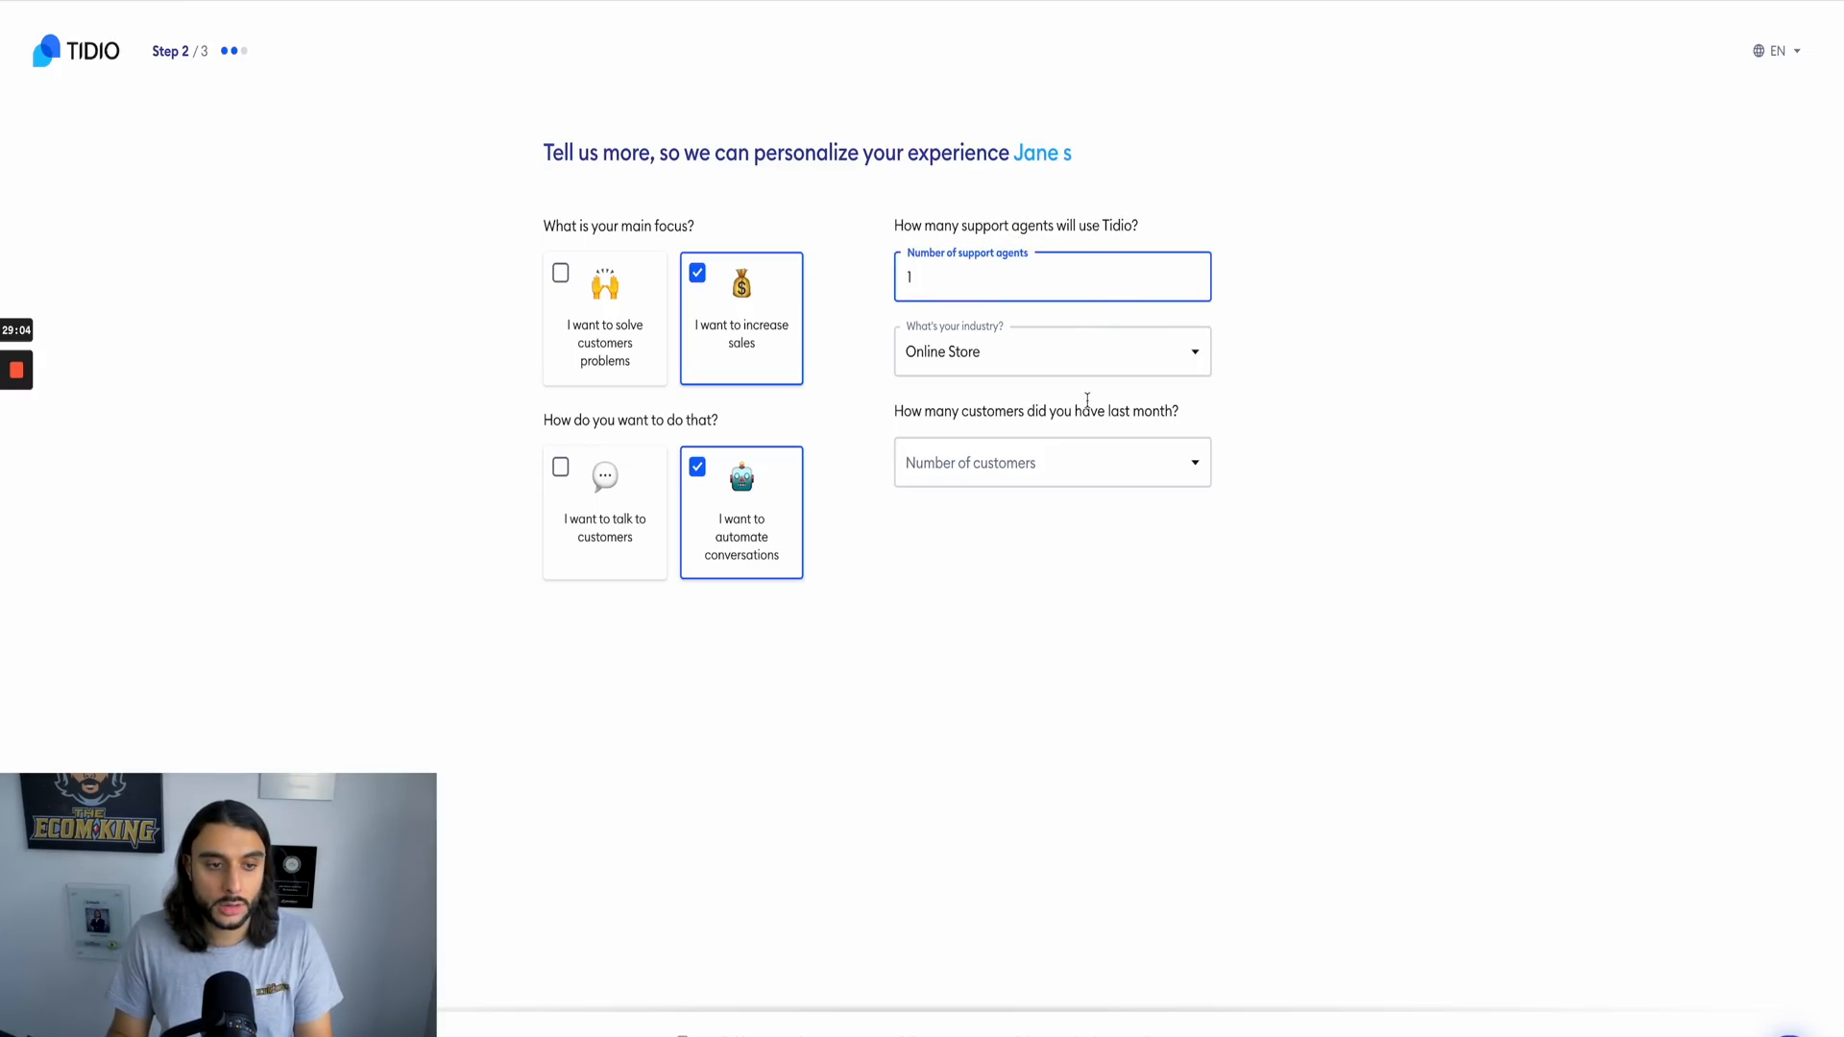
left_click(976, 356)
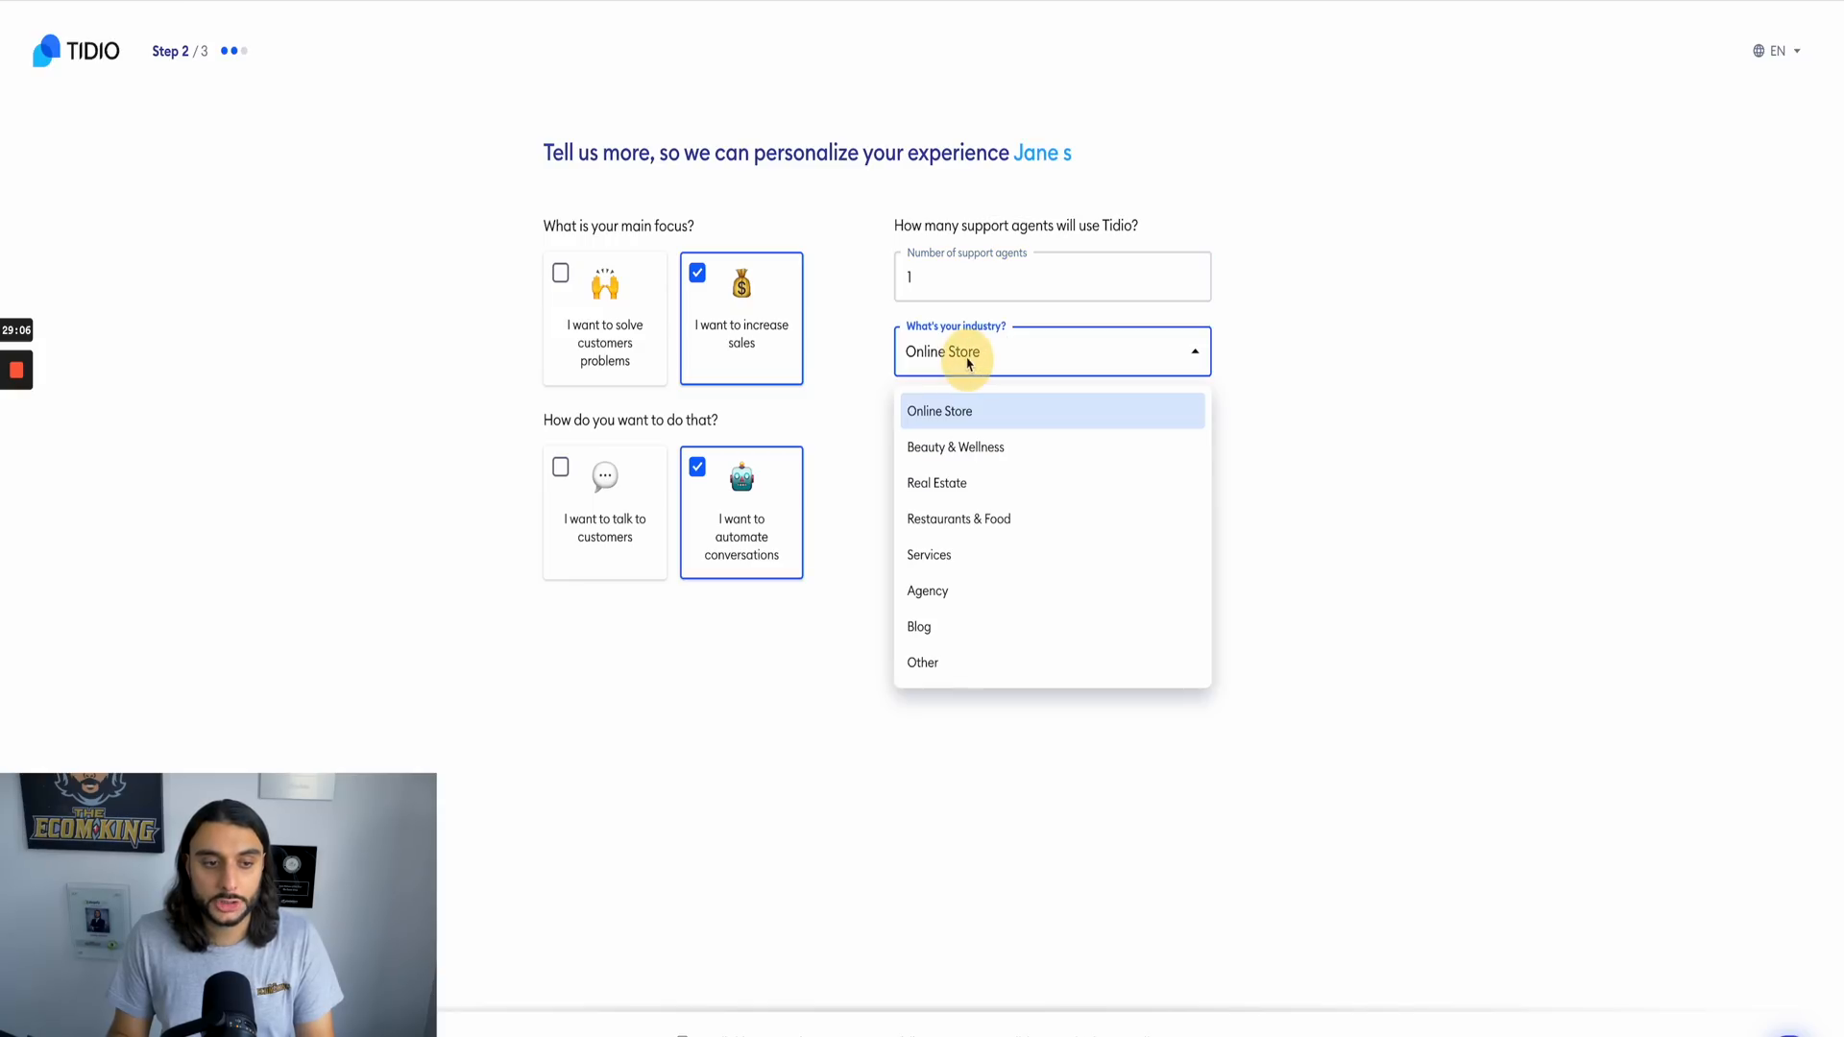
left_click(970, 448)
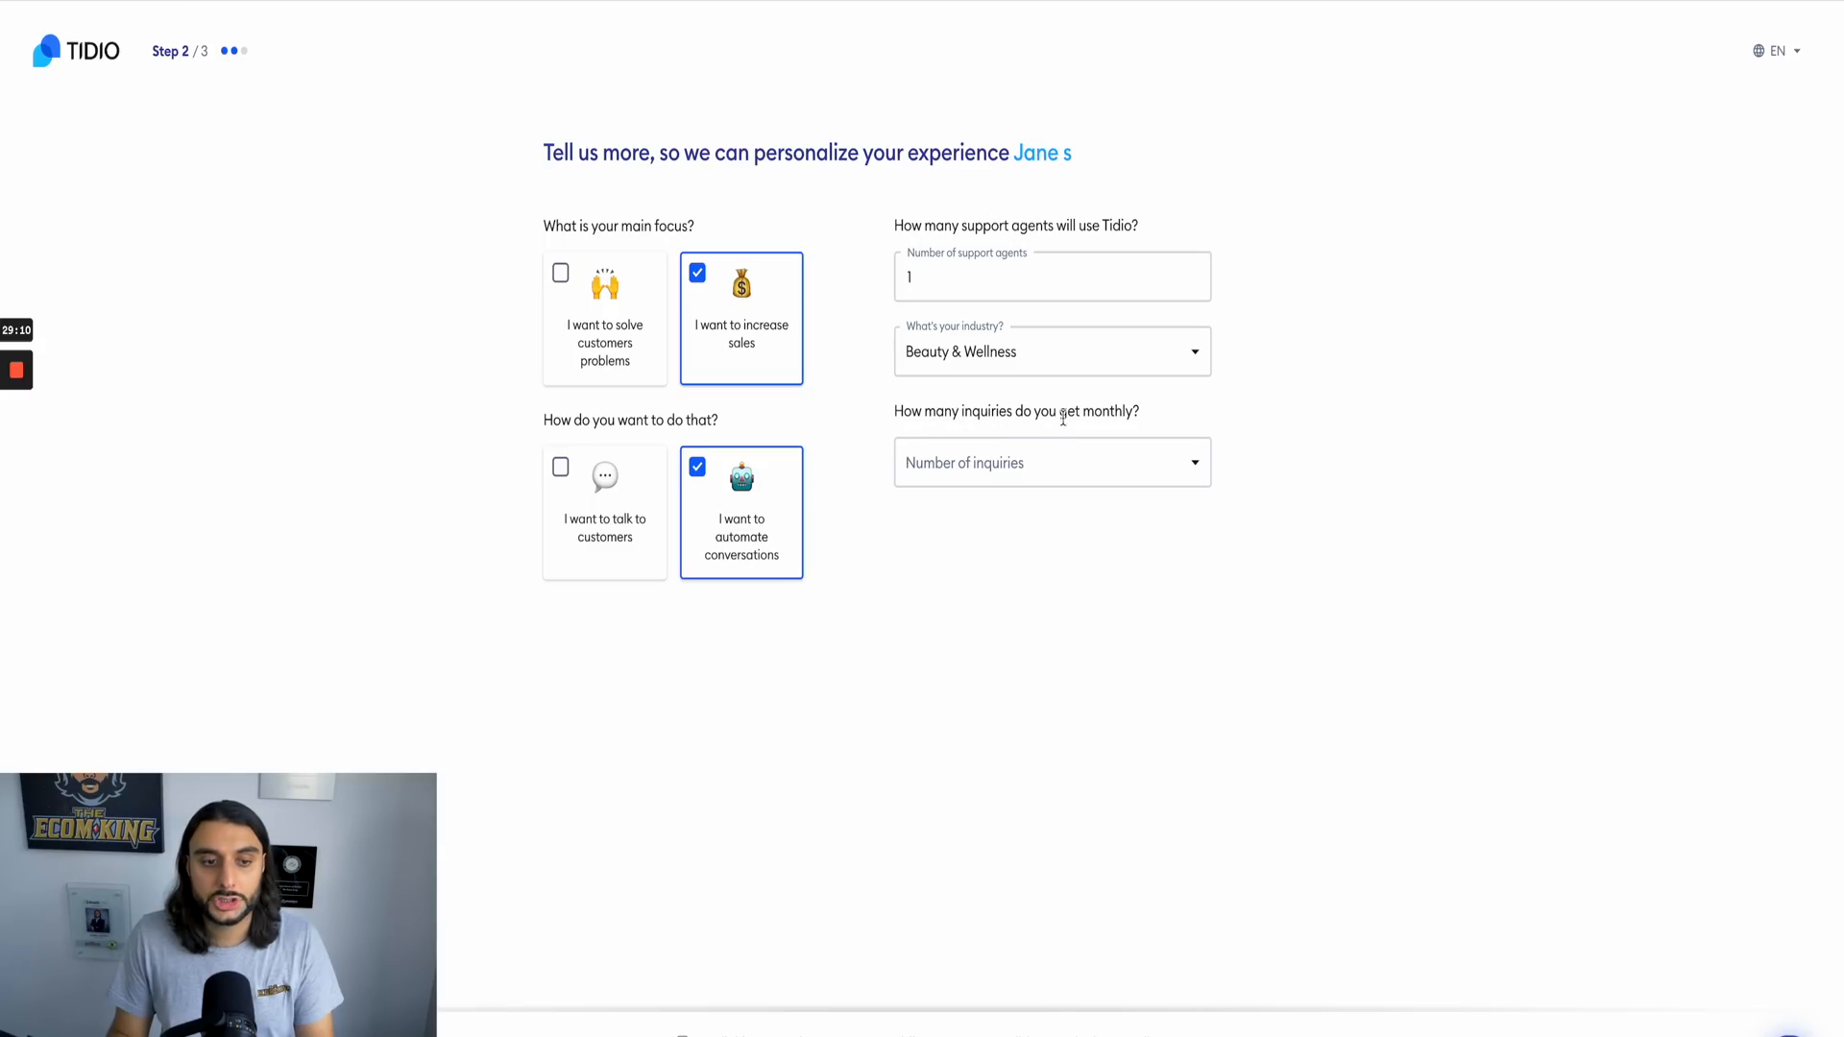
left_click(1112, 463)
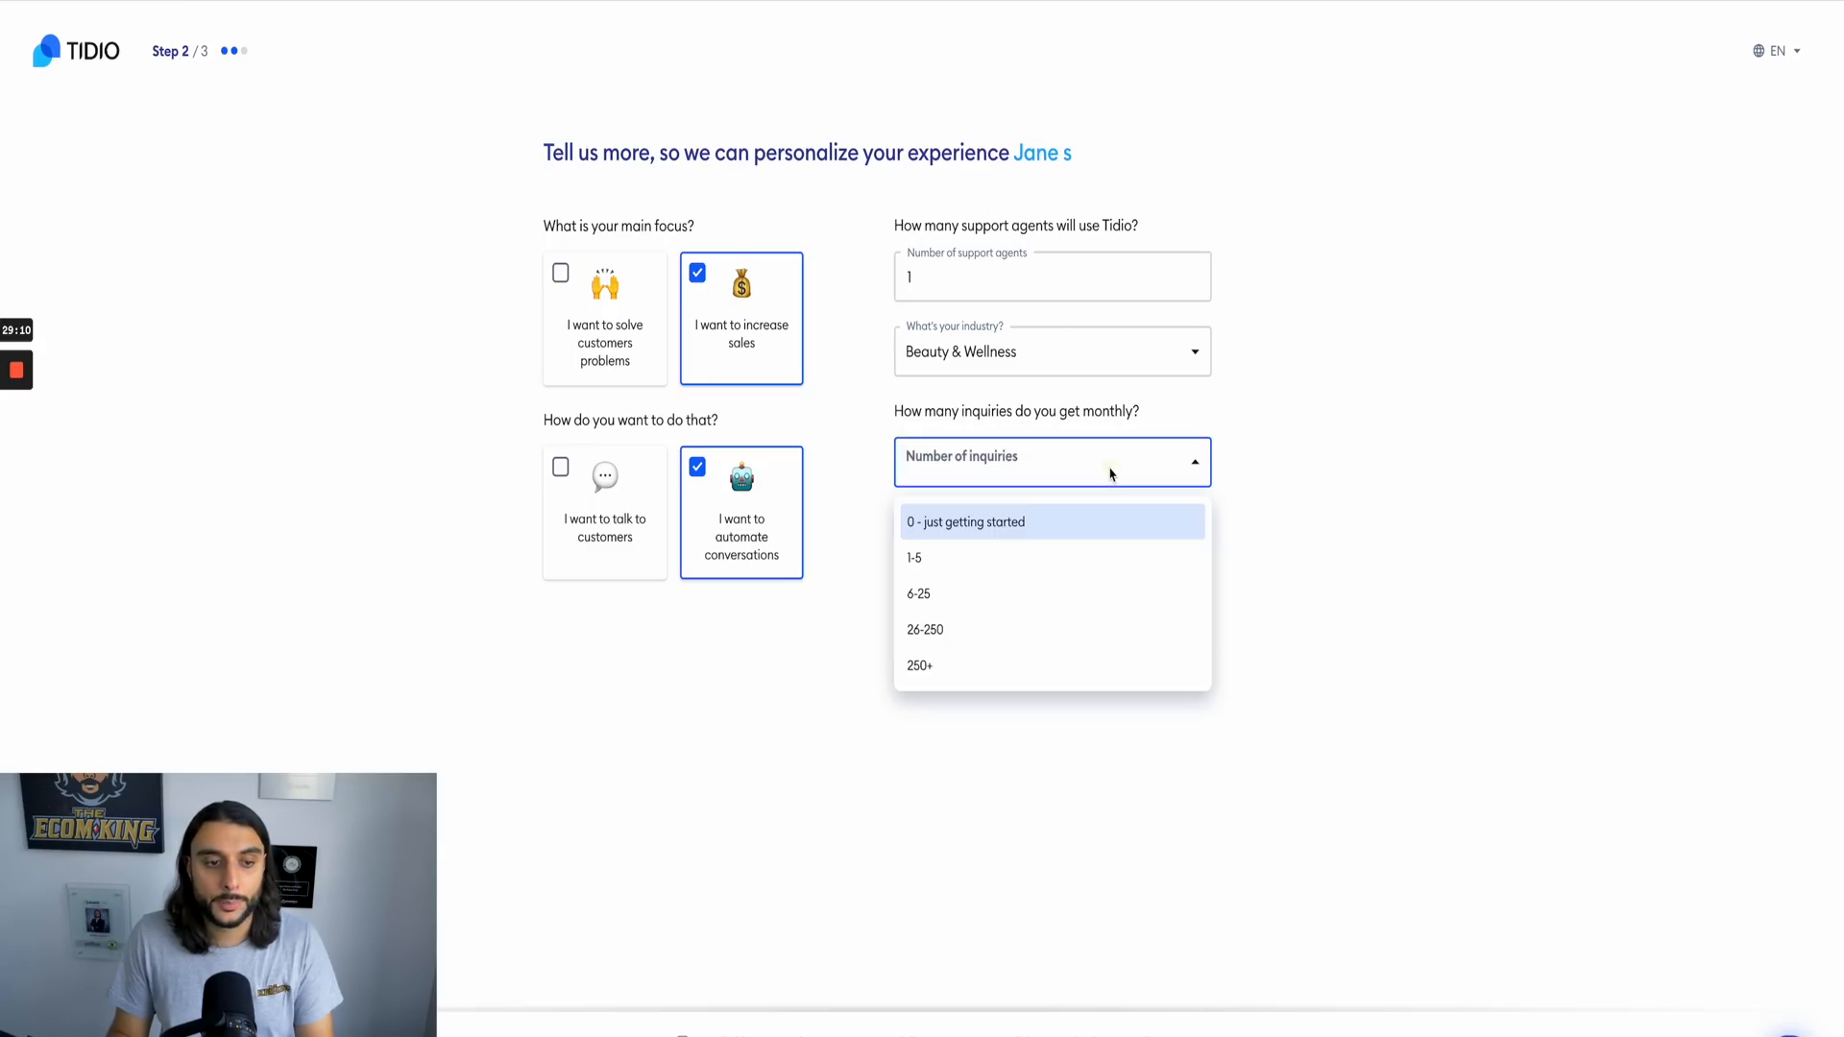
left_click(970, 604)
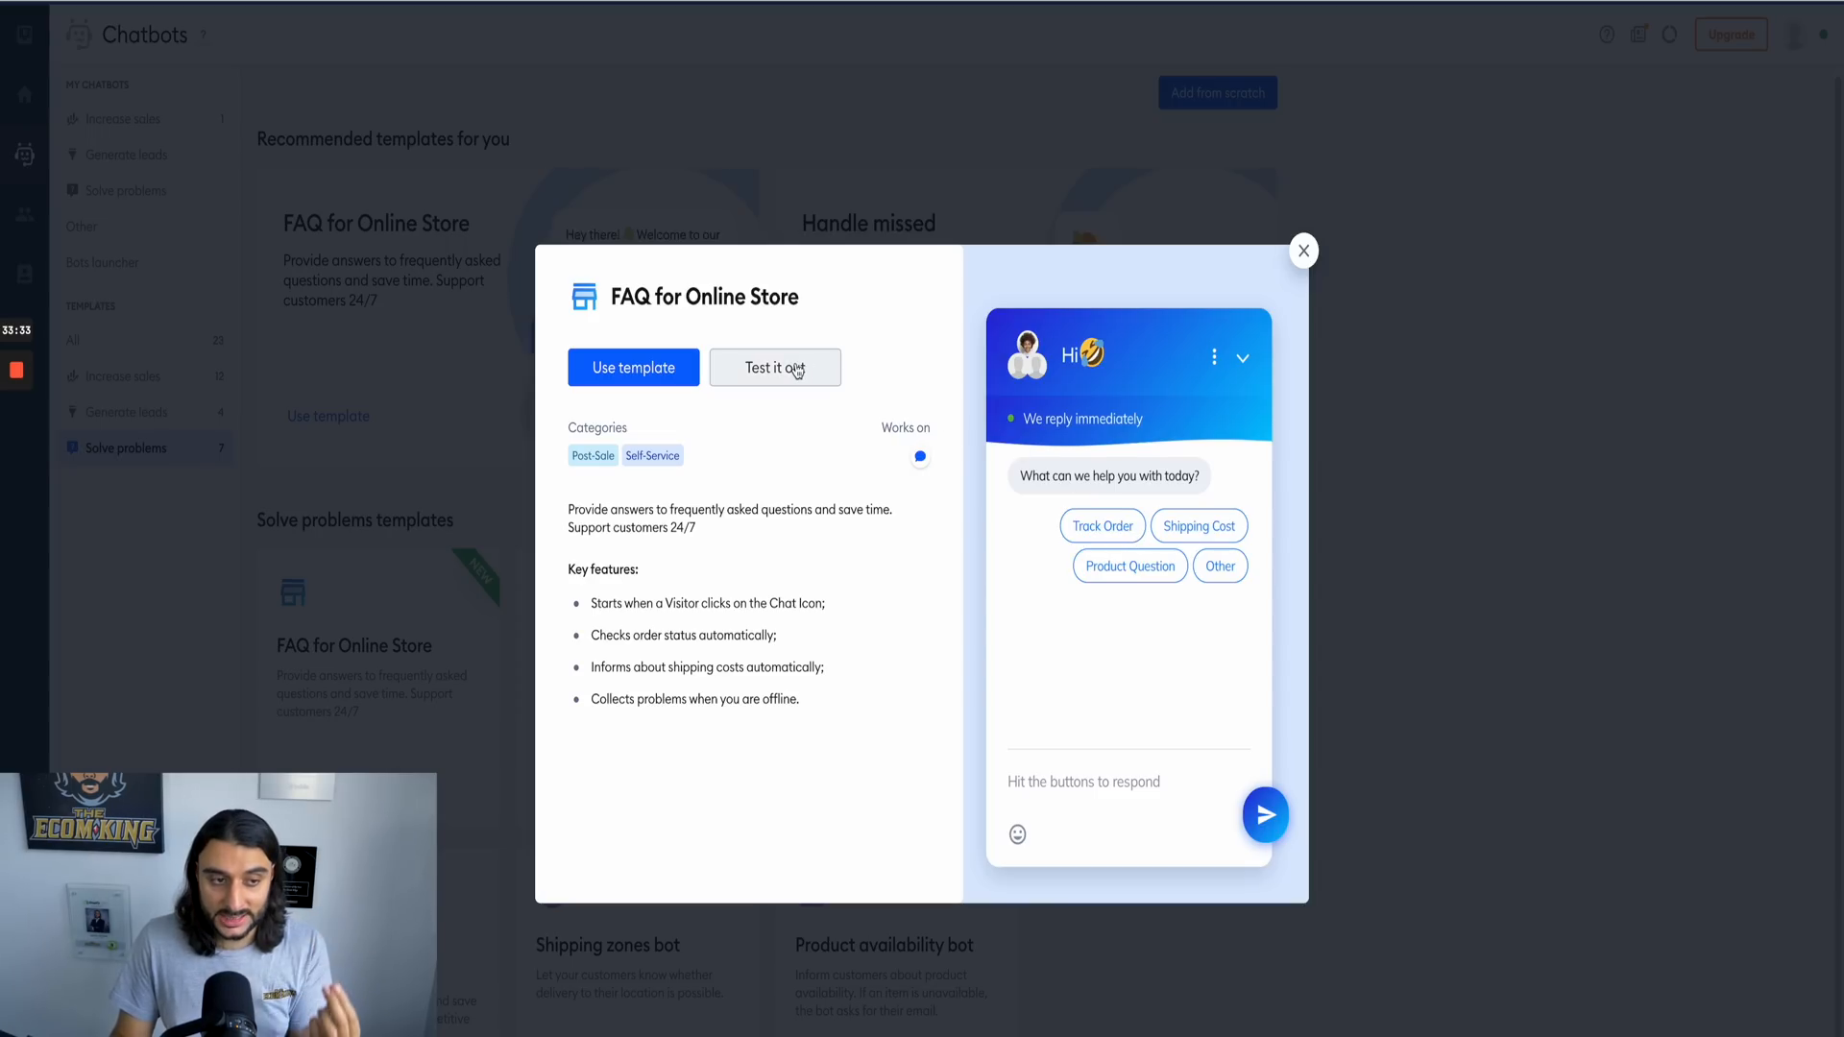
Step: Create a chatbot from the FAQ for Online Store template and look through the triggers available for its flow
left_click(625, 374)
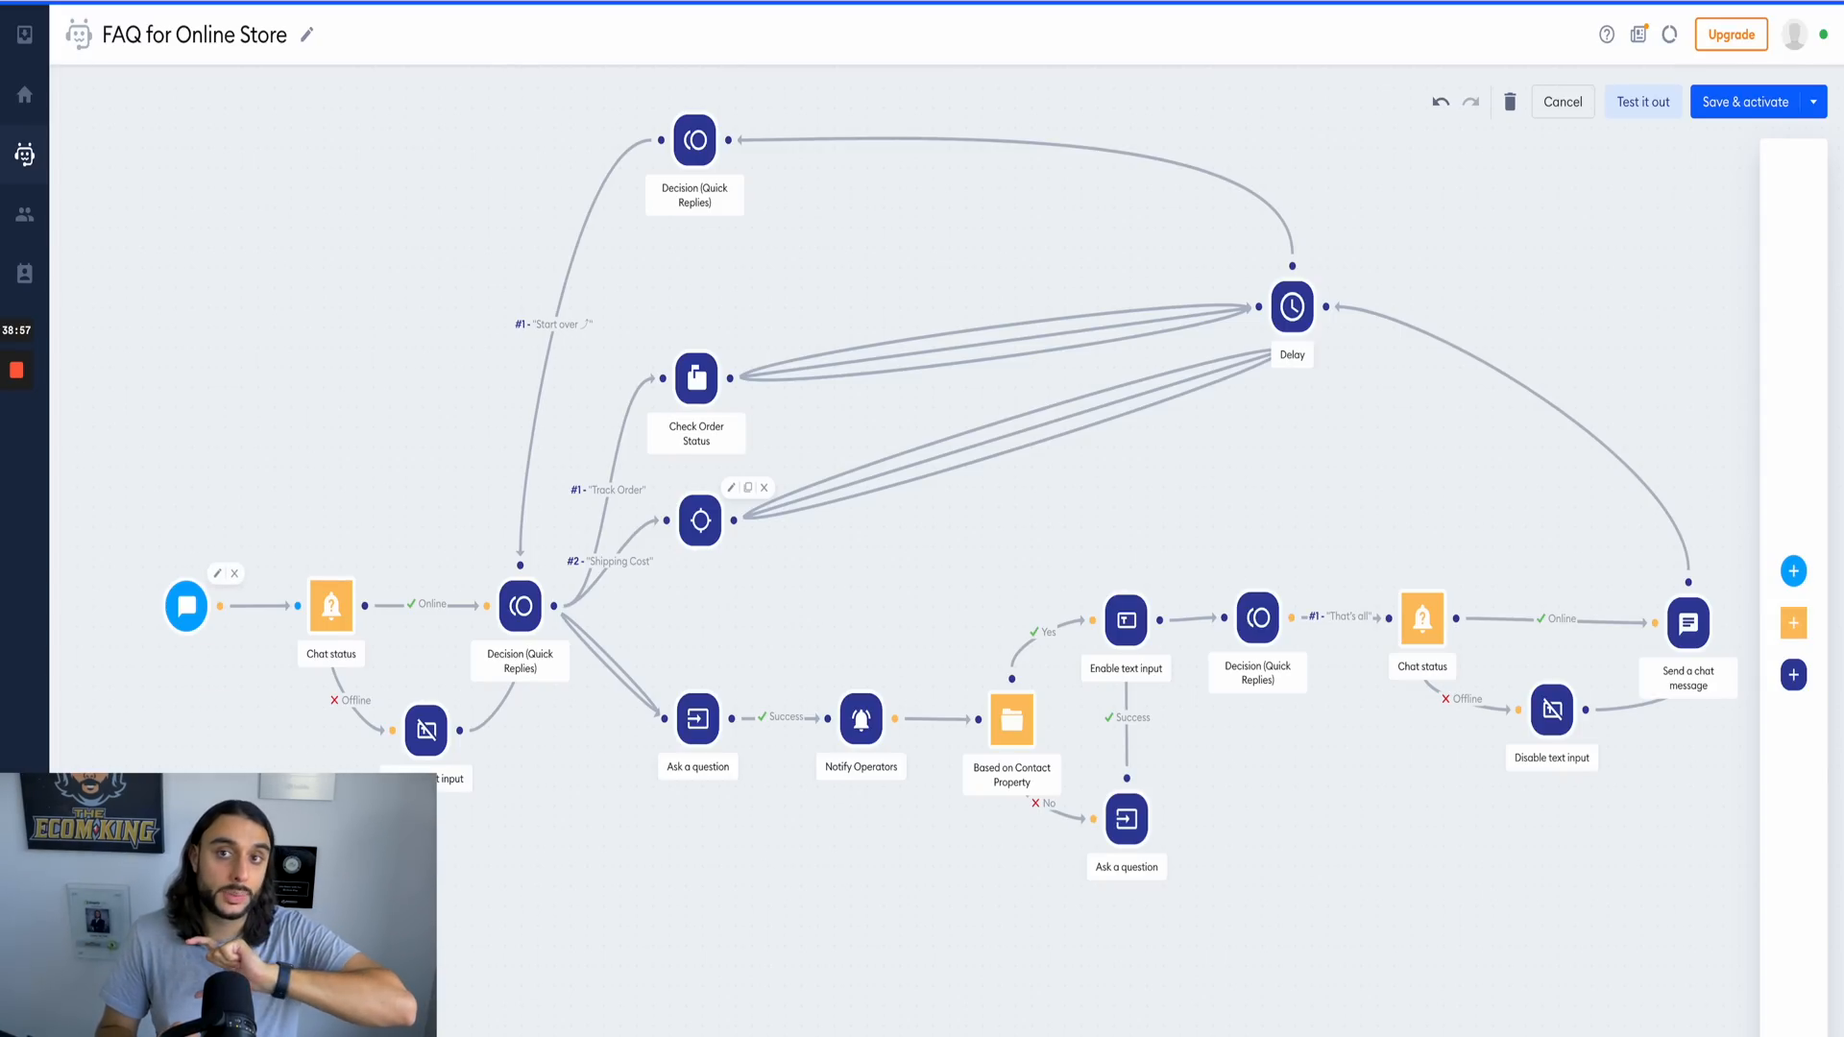
scroll(902, 518, "up", 1)
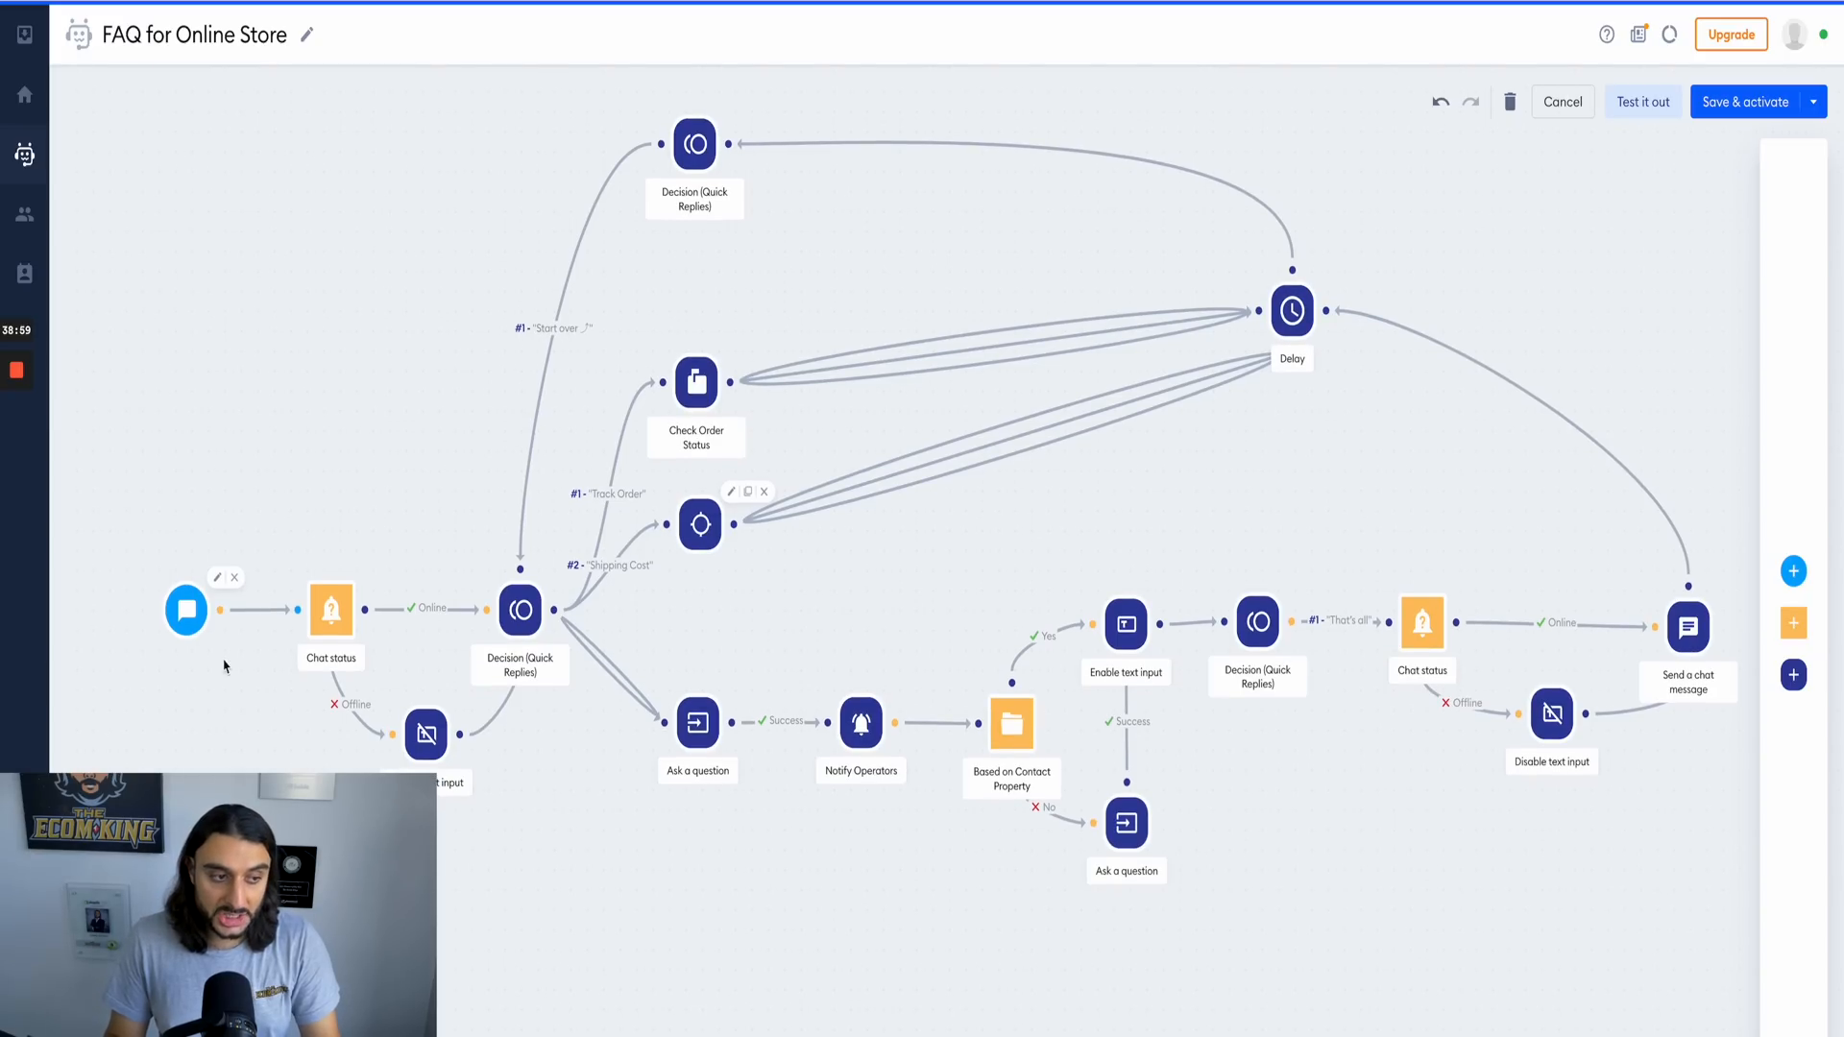
mouse_move(1798, 569)
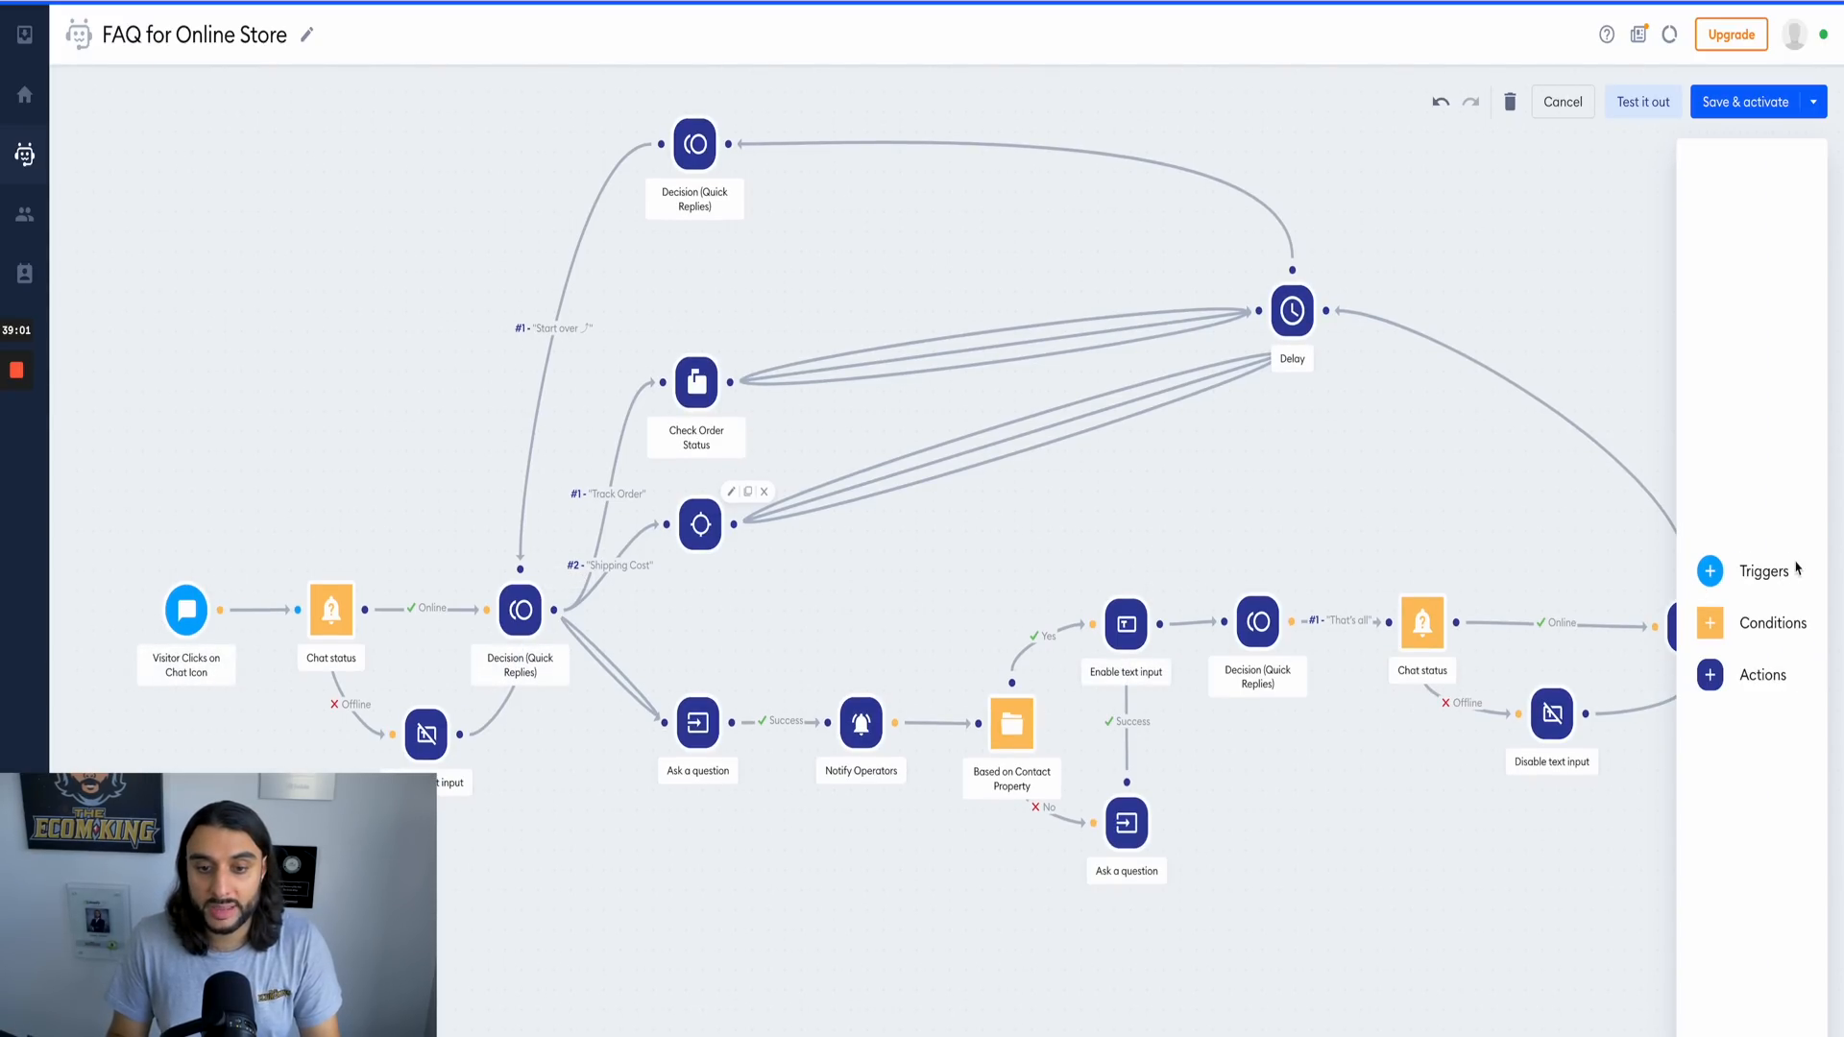
left_click(1738, 575)
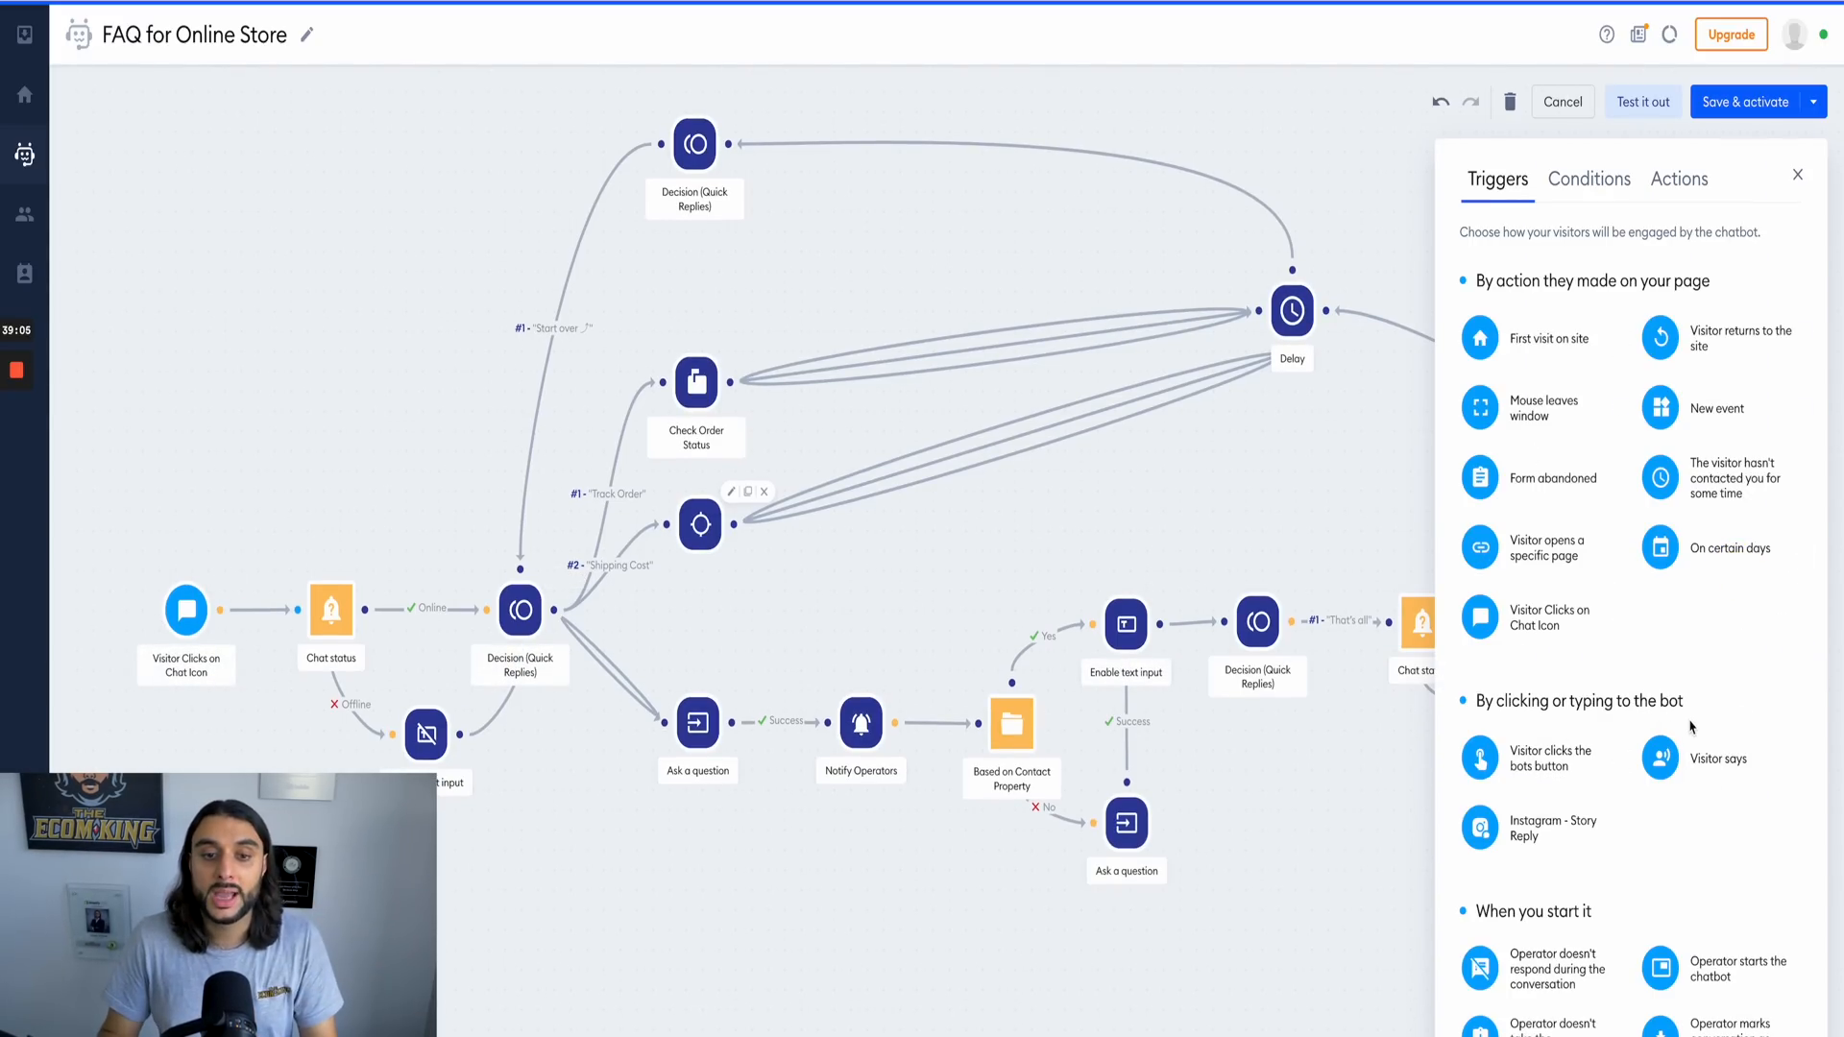
mouse_move(1687, 544)
left_mouse_down()
mouse_move(828, 670)
mouse_move(1714, 552)
left_mouse_up()
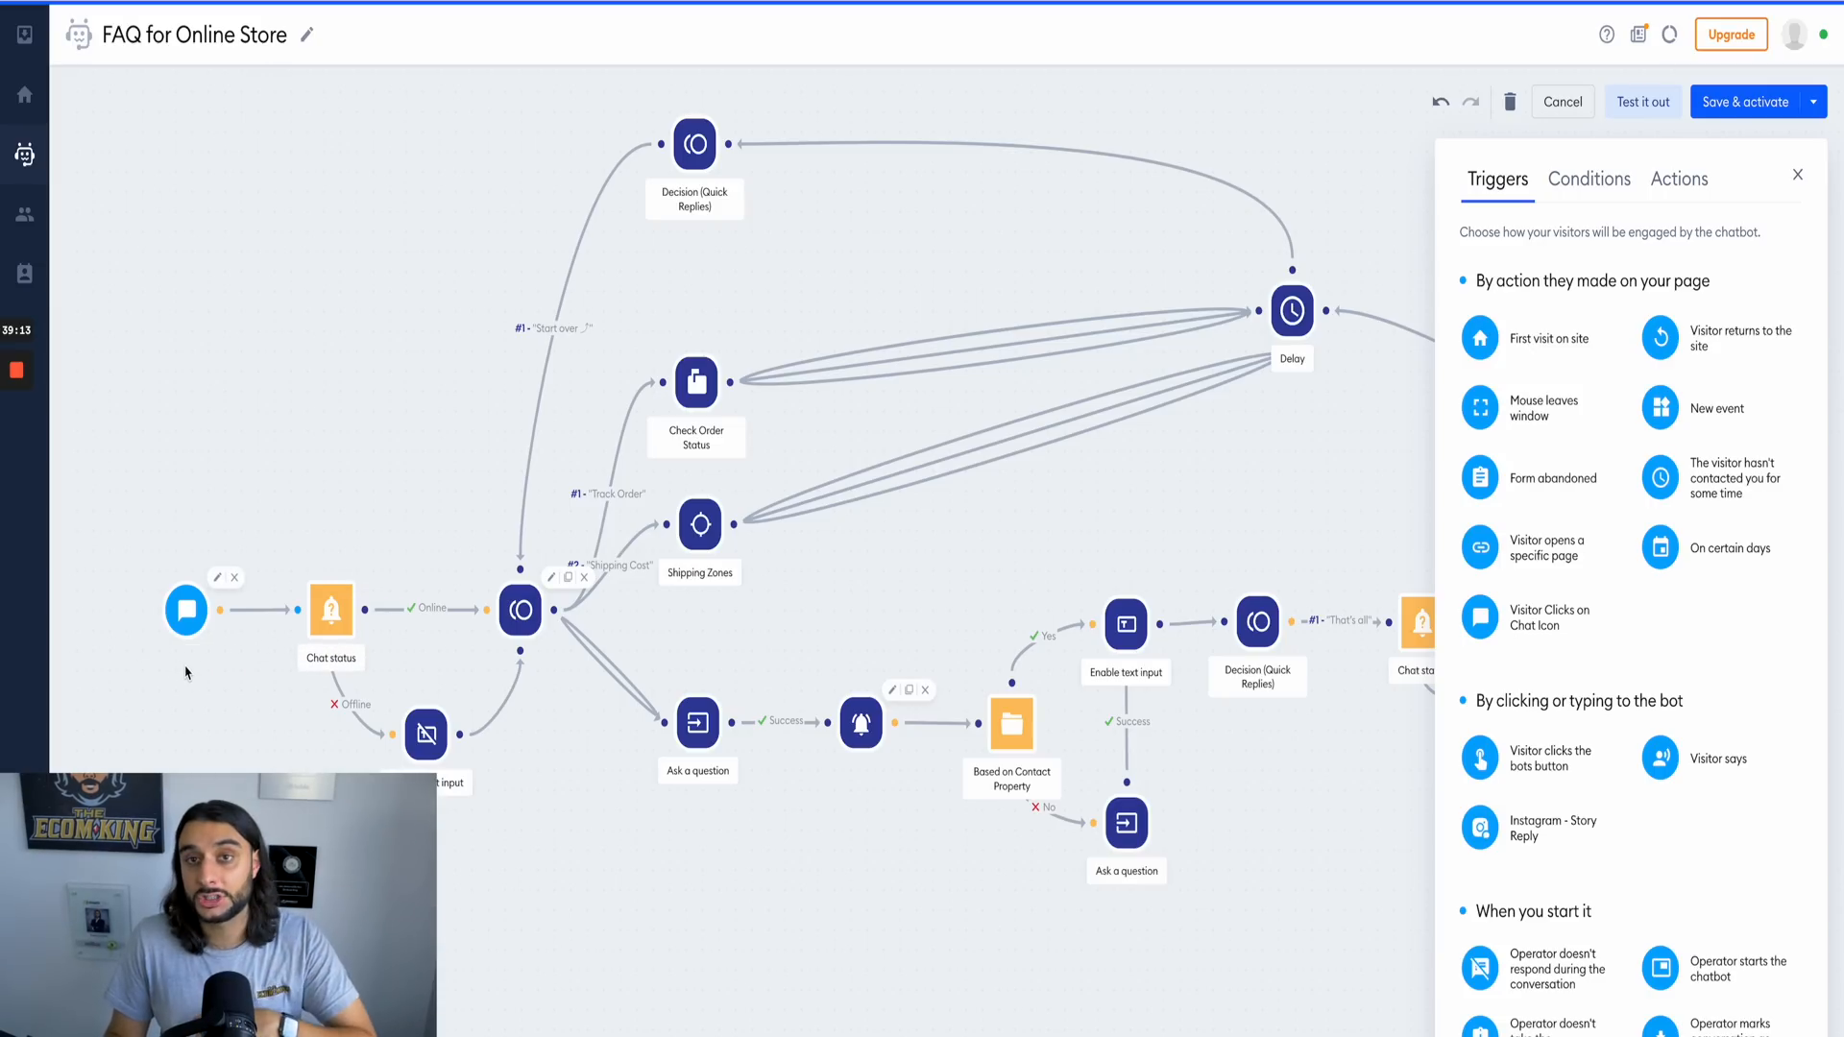
left_click_drag(1668, 764, 1734, 675)
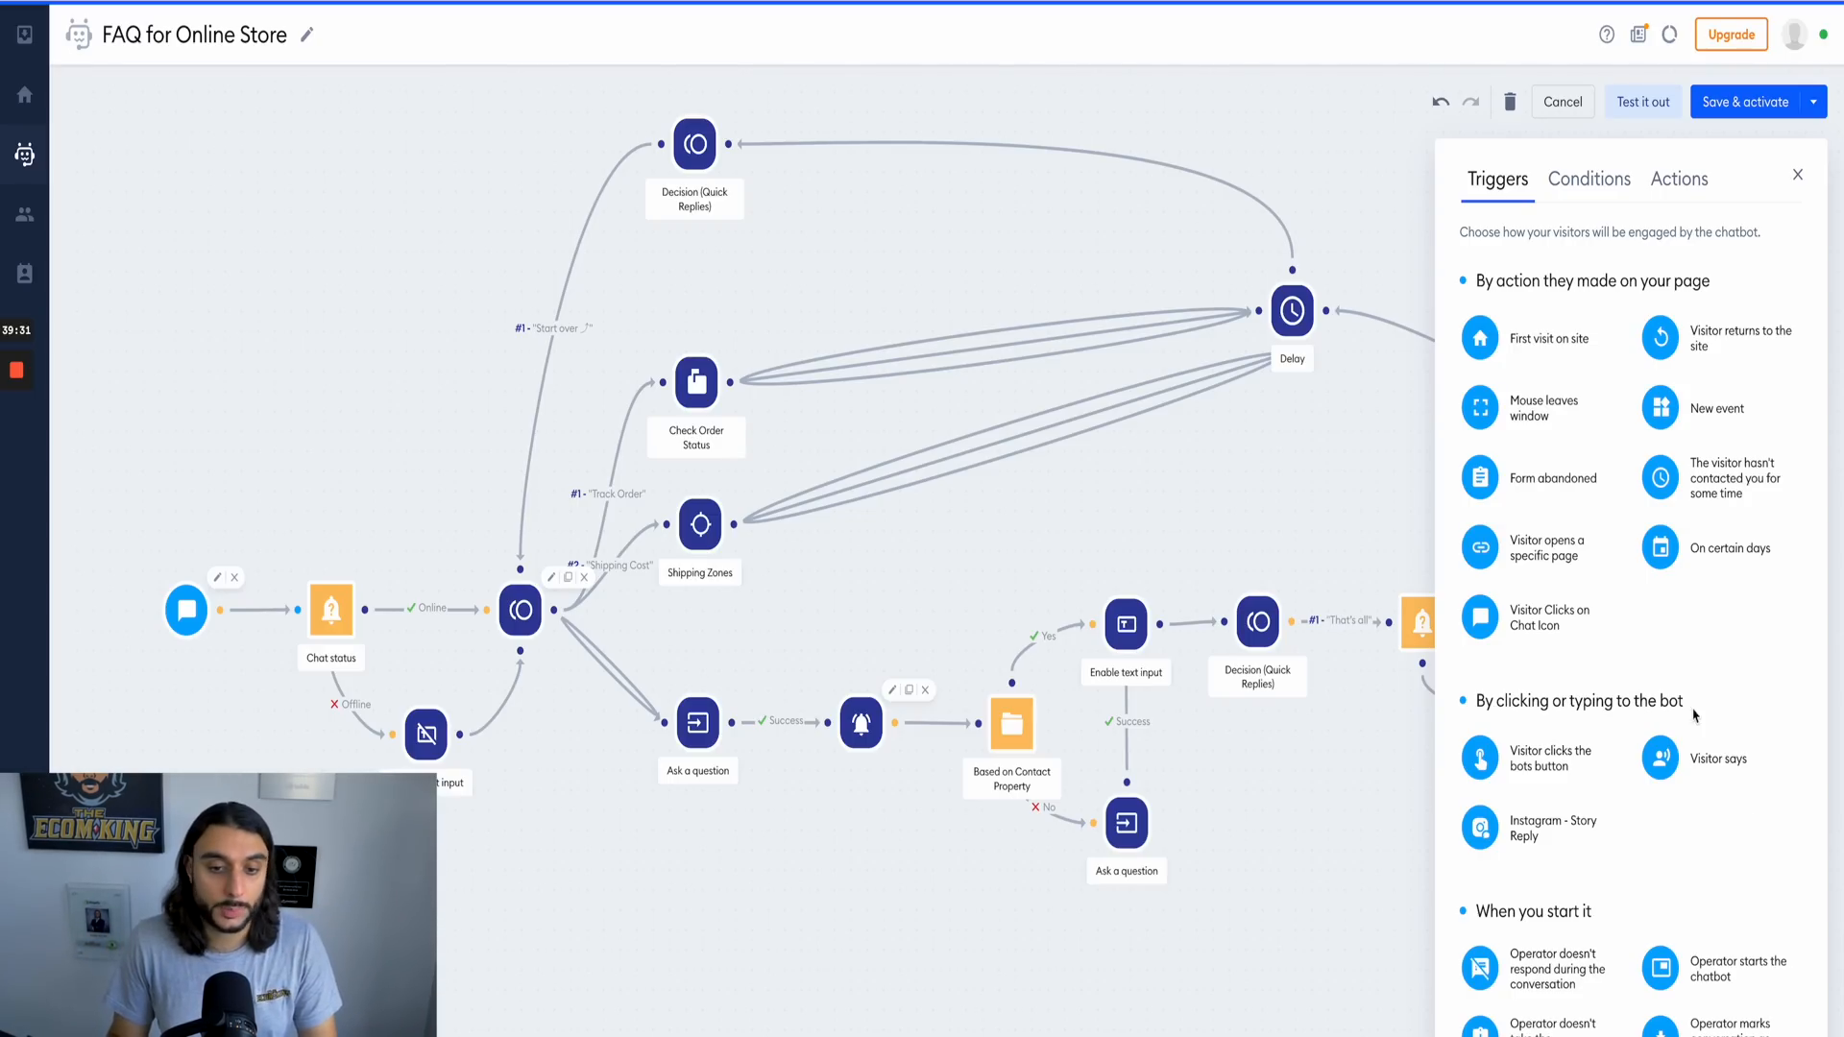
left_click(1797, 174)
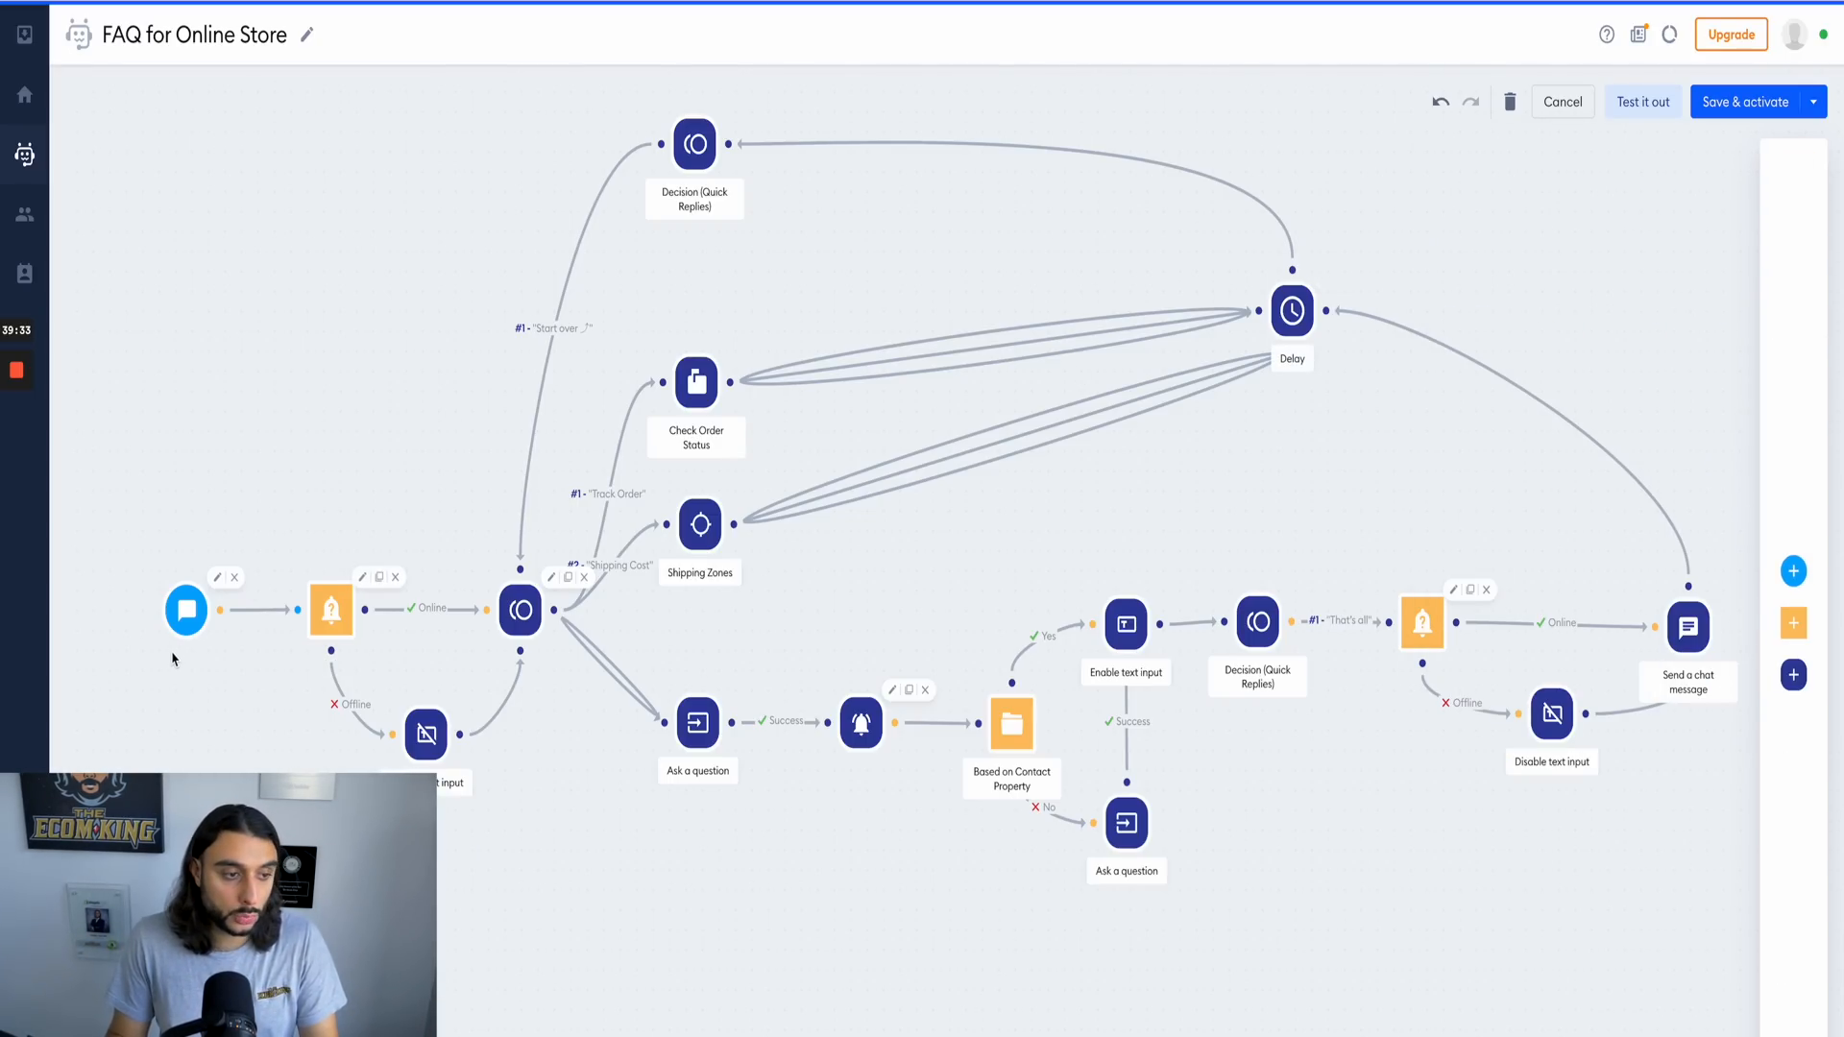
Step: Examine the settings of the Chat status condition, both linked quick-reply decisions and the Check Order Status action in the flow
left_click(328, 616)
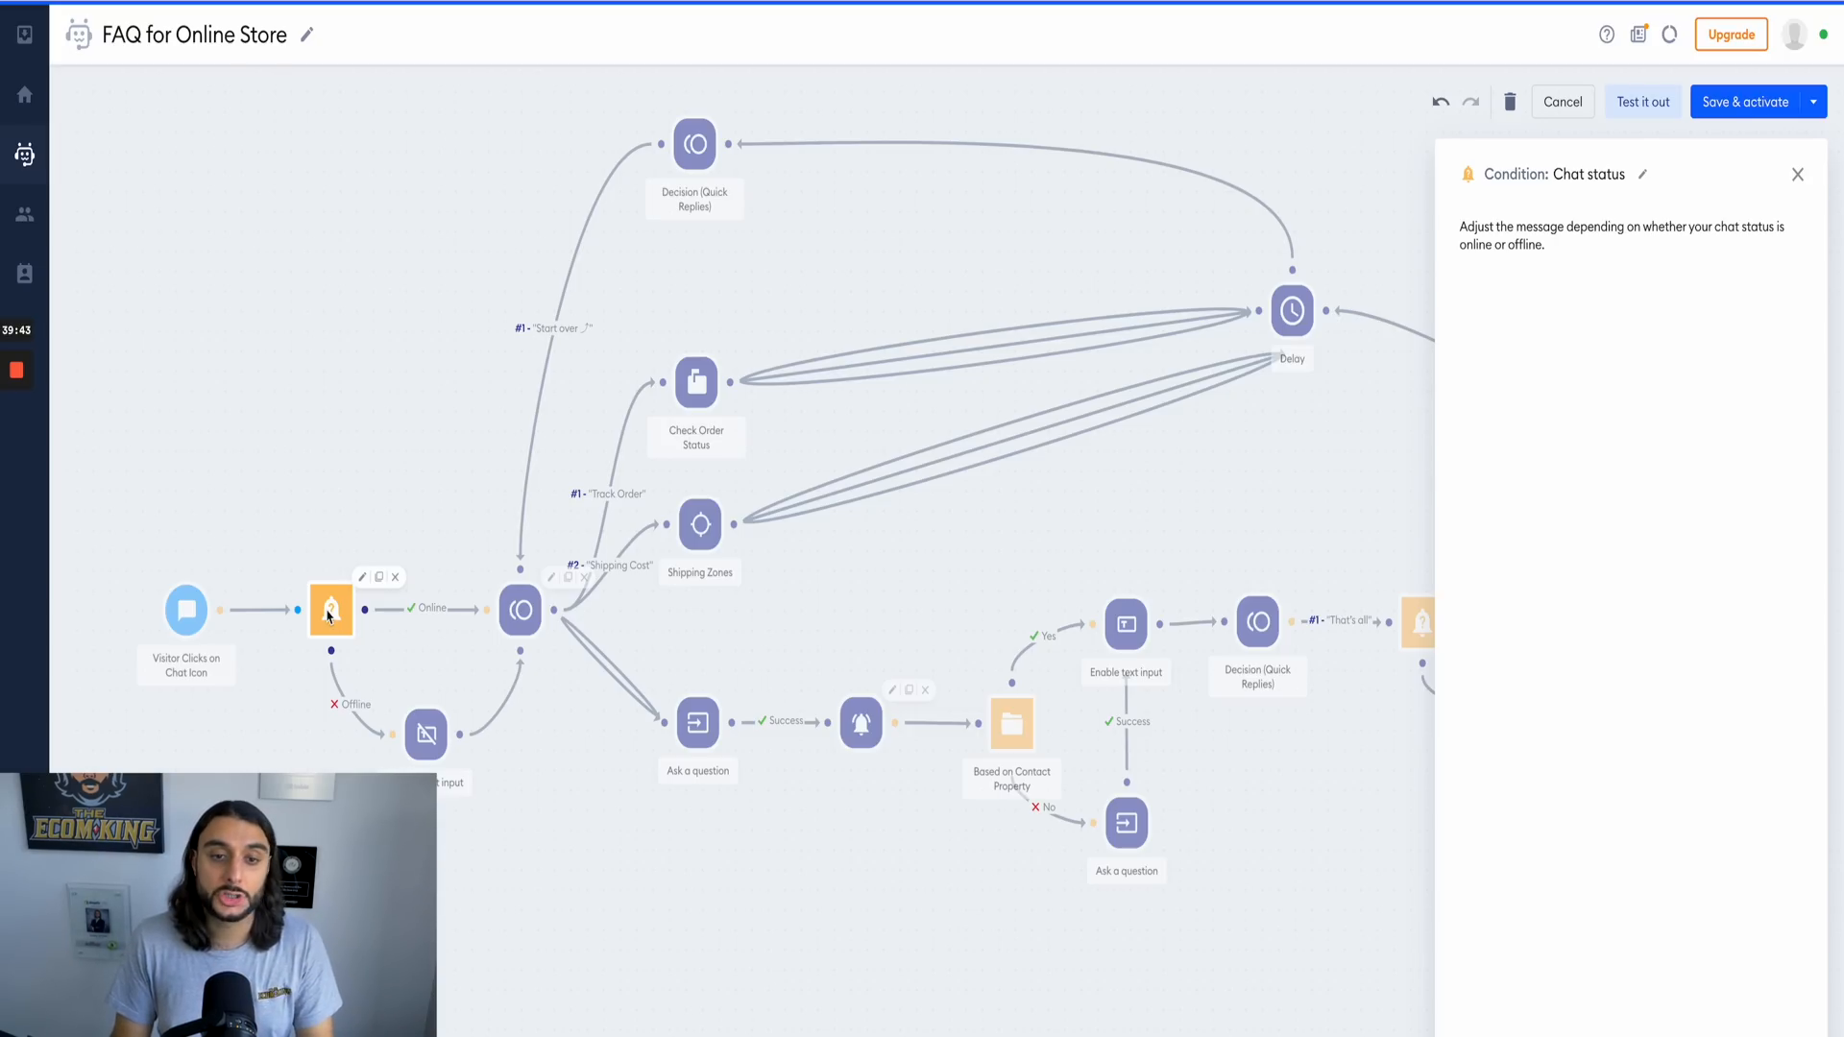
left_click(1797, 175)
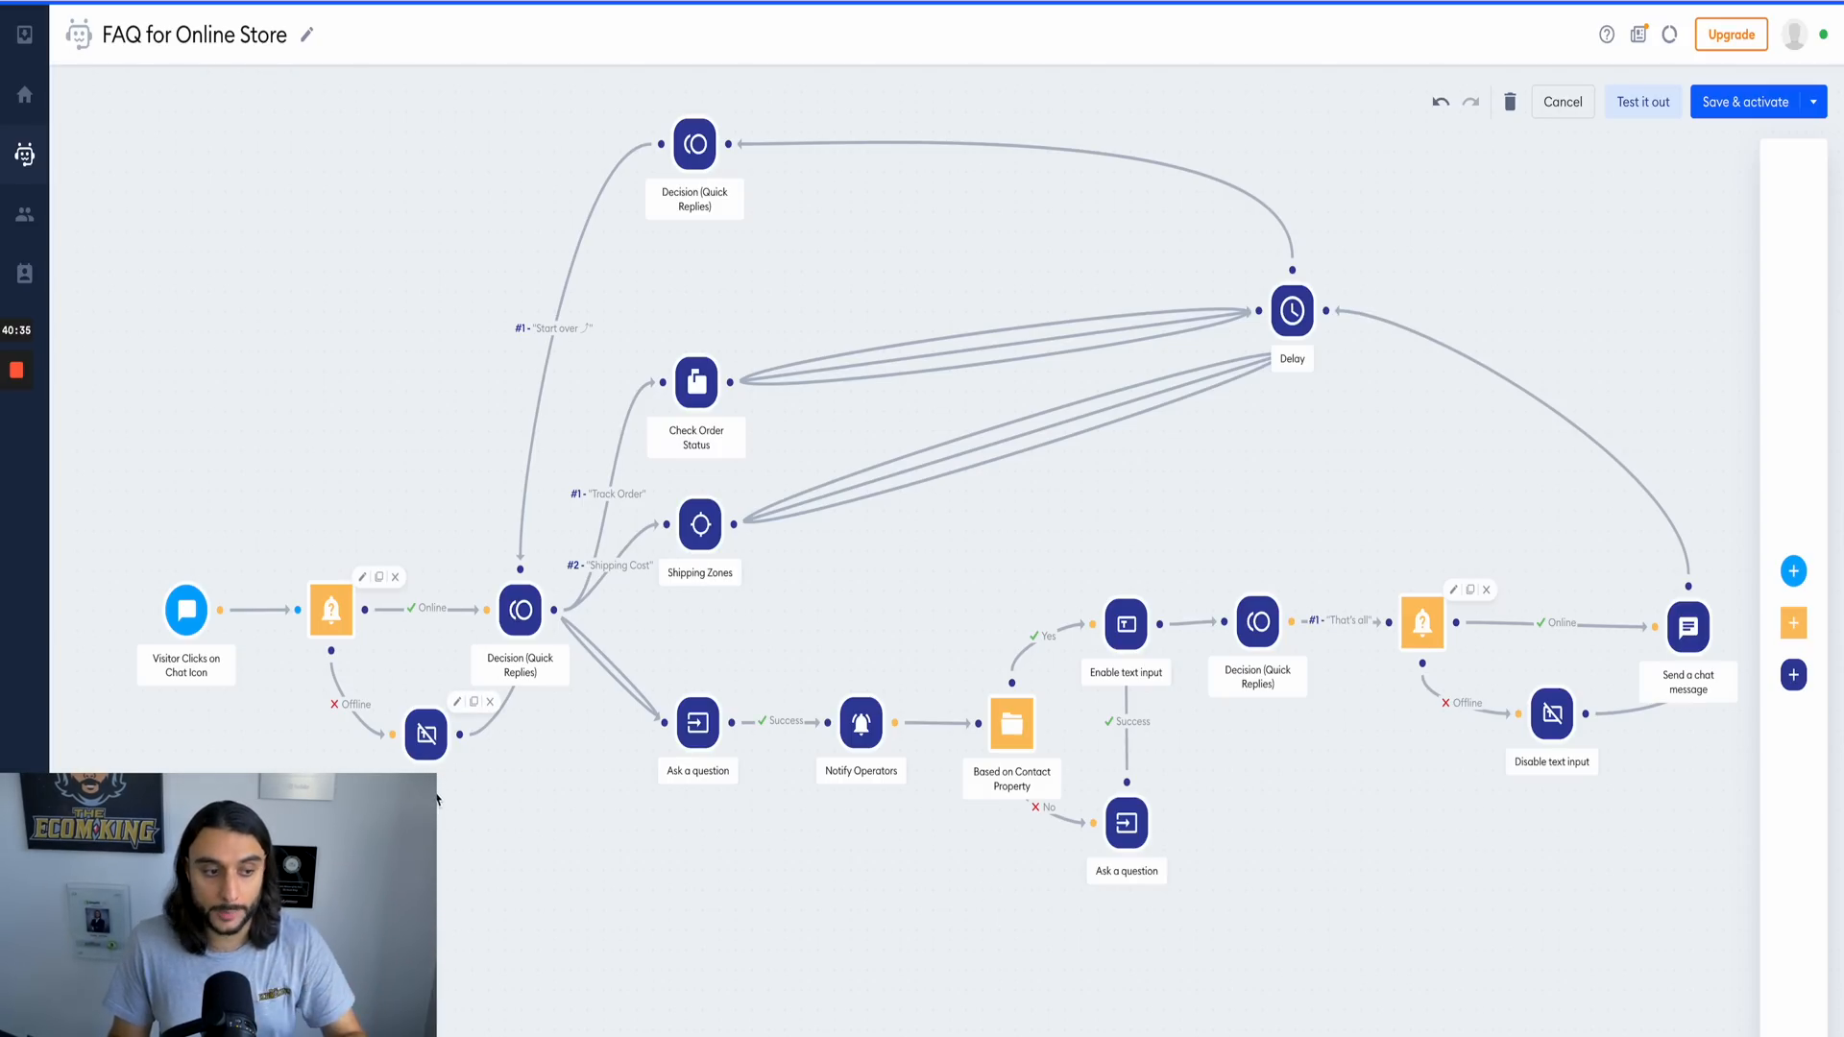
left_click(522, 611)
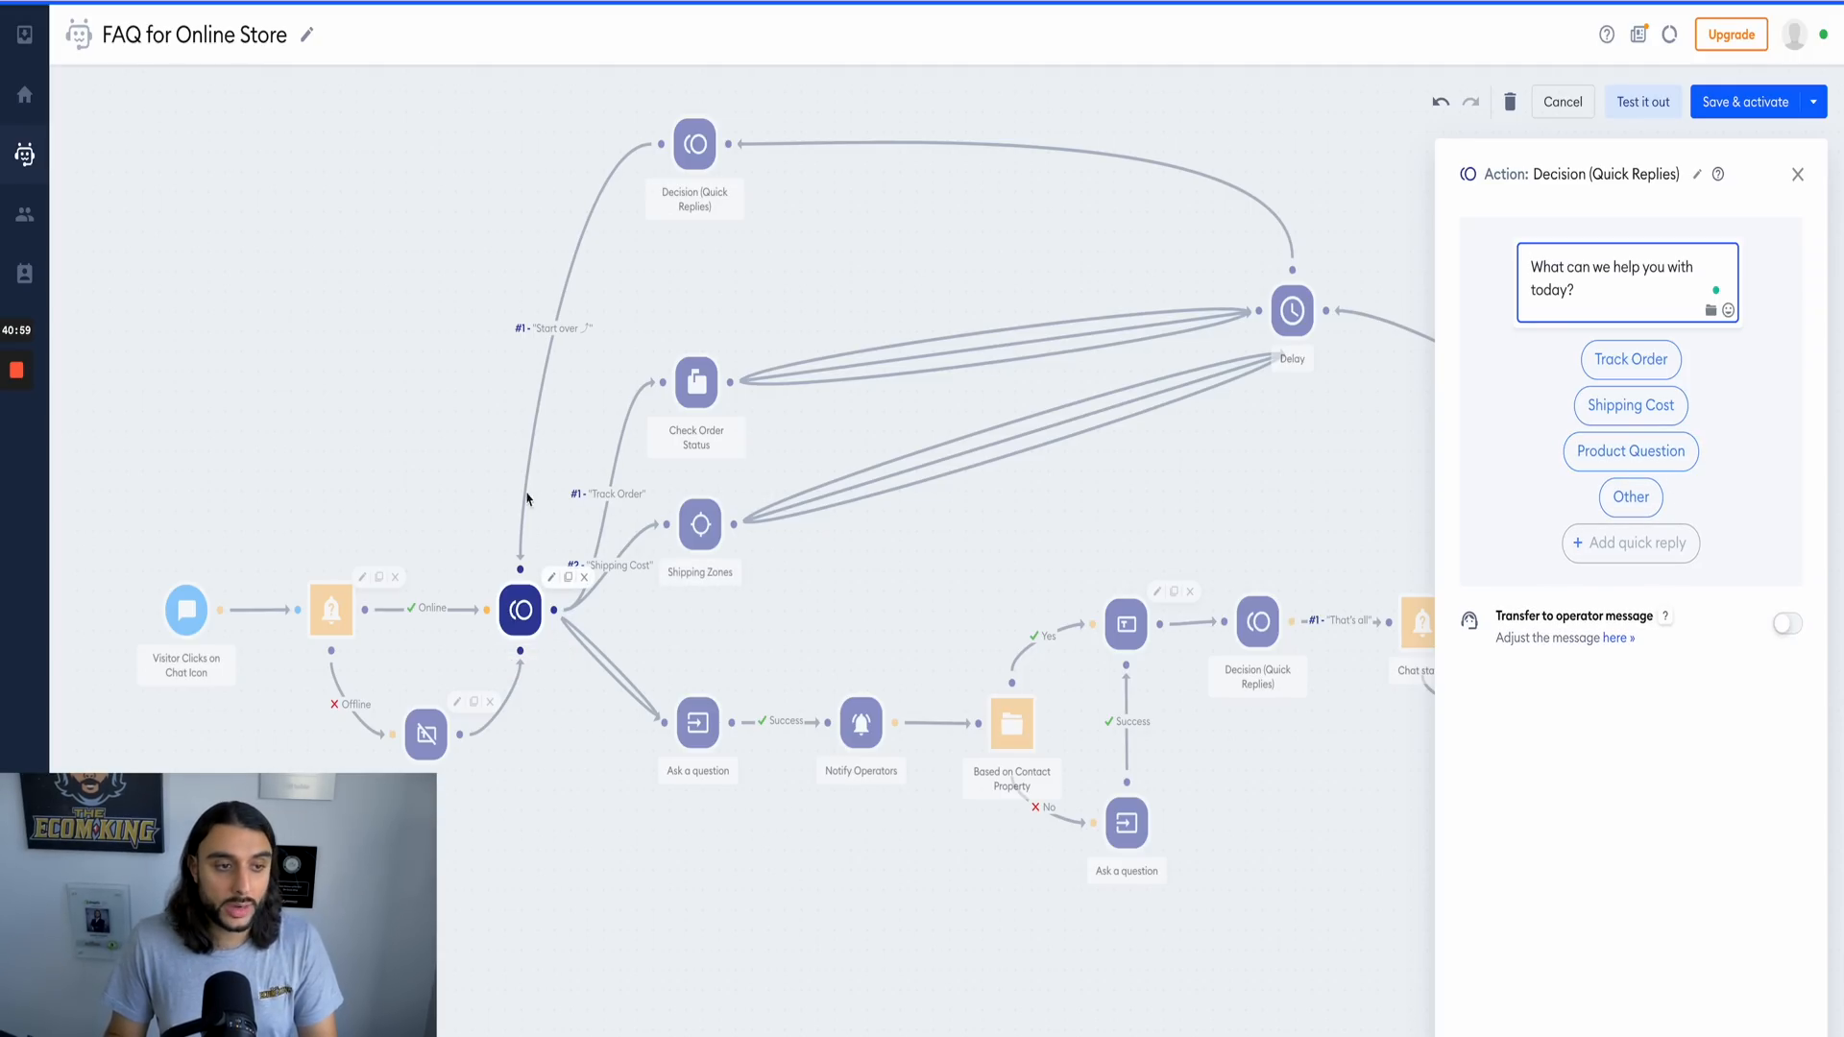
left_click(696, 156)
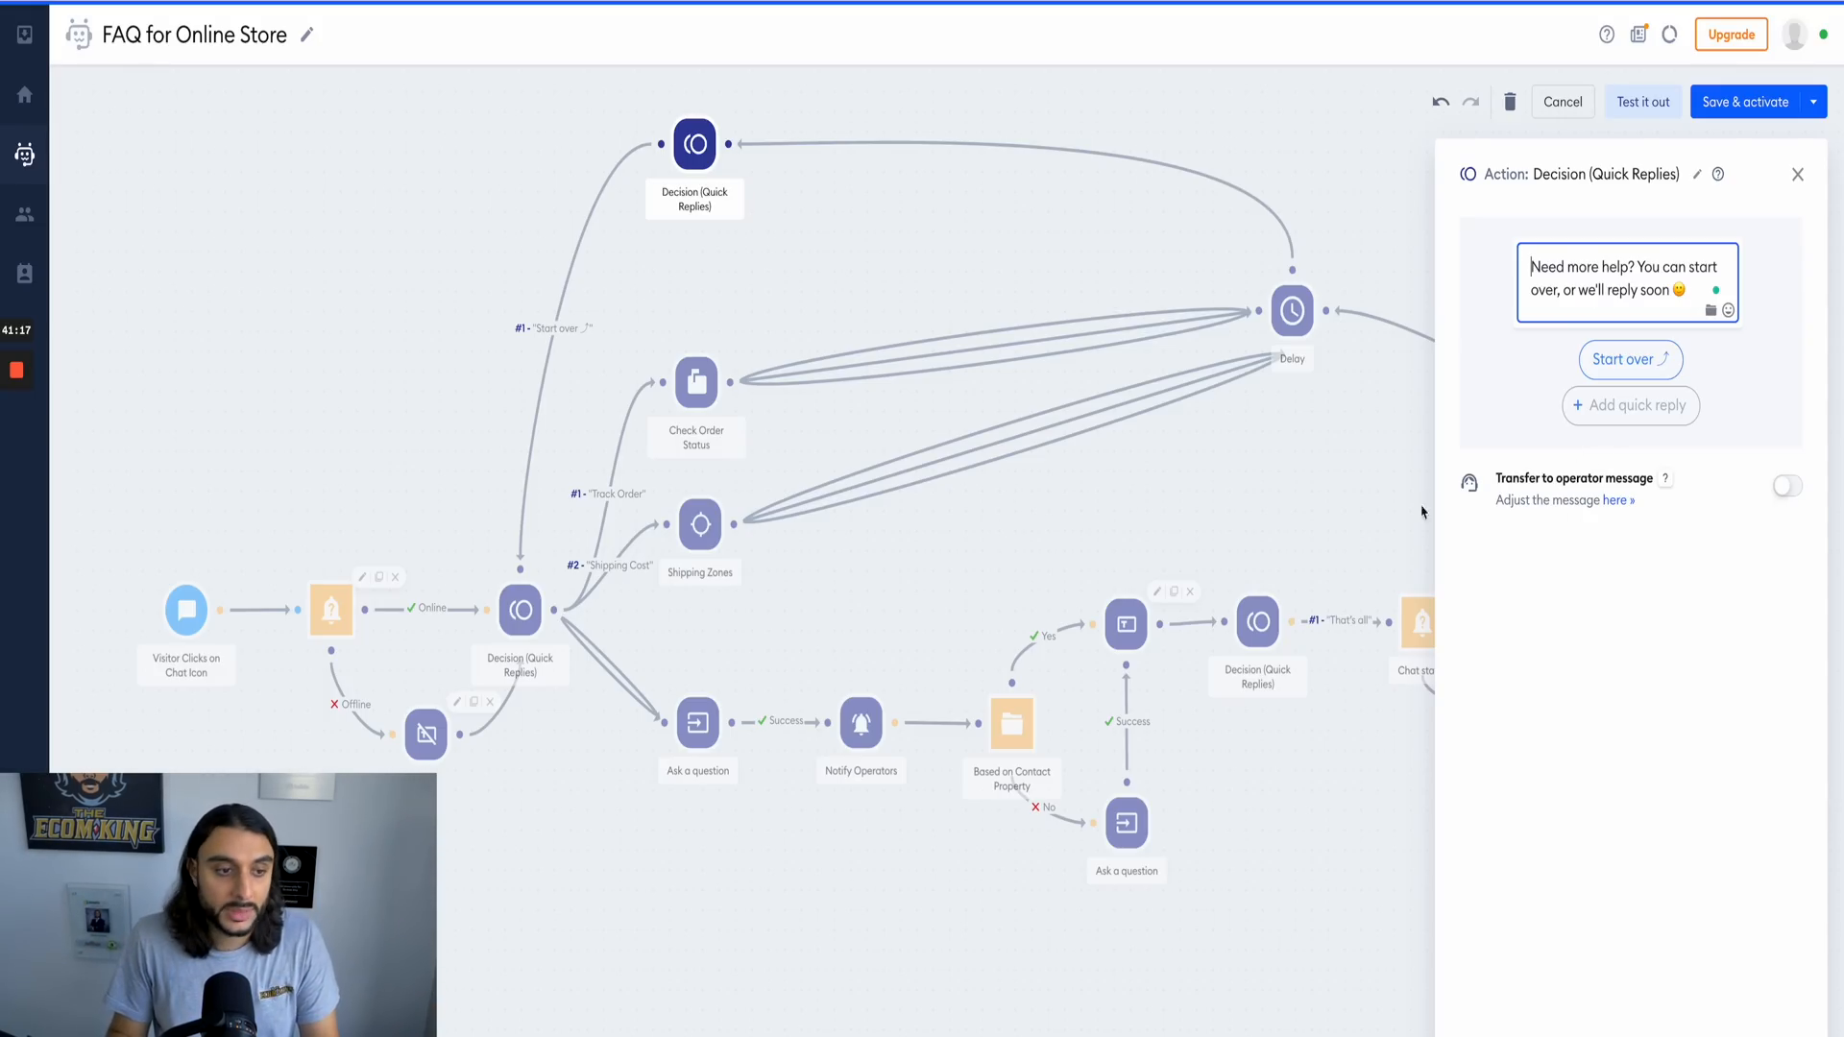
left_click(516, 608)
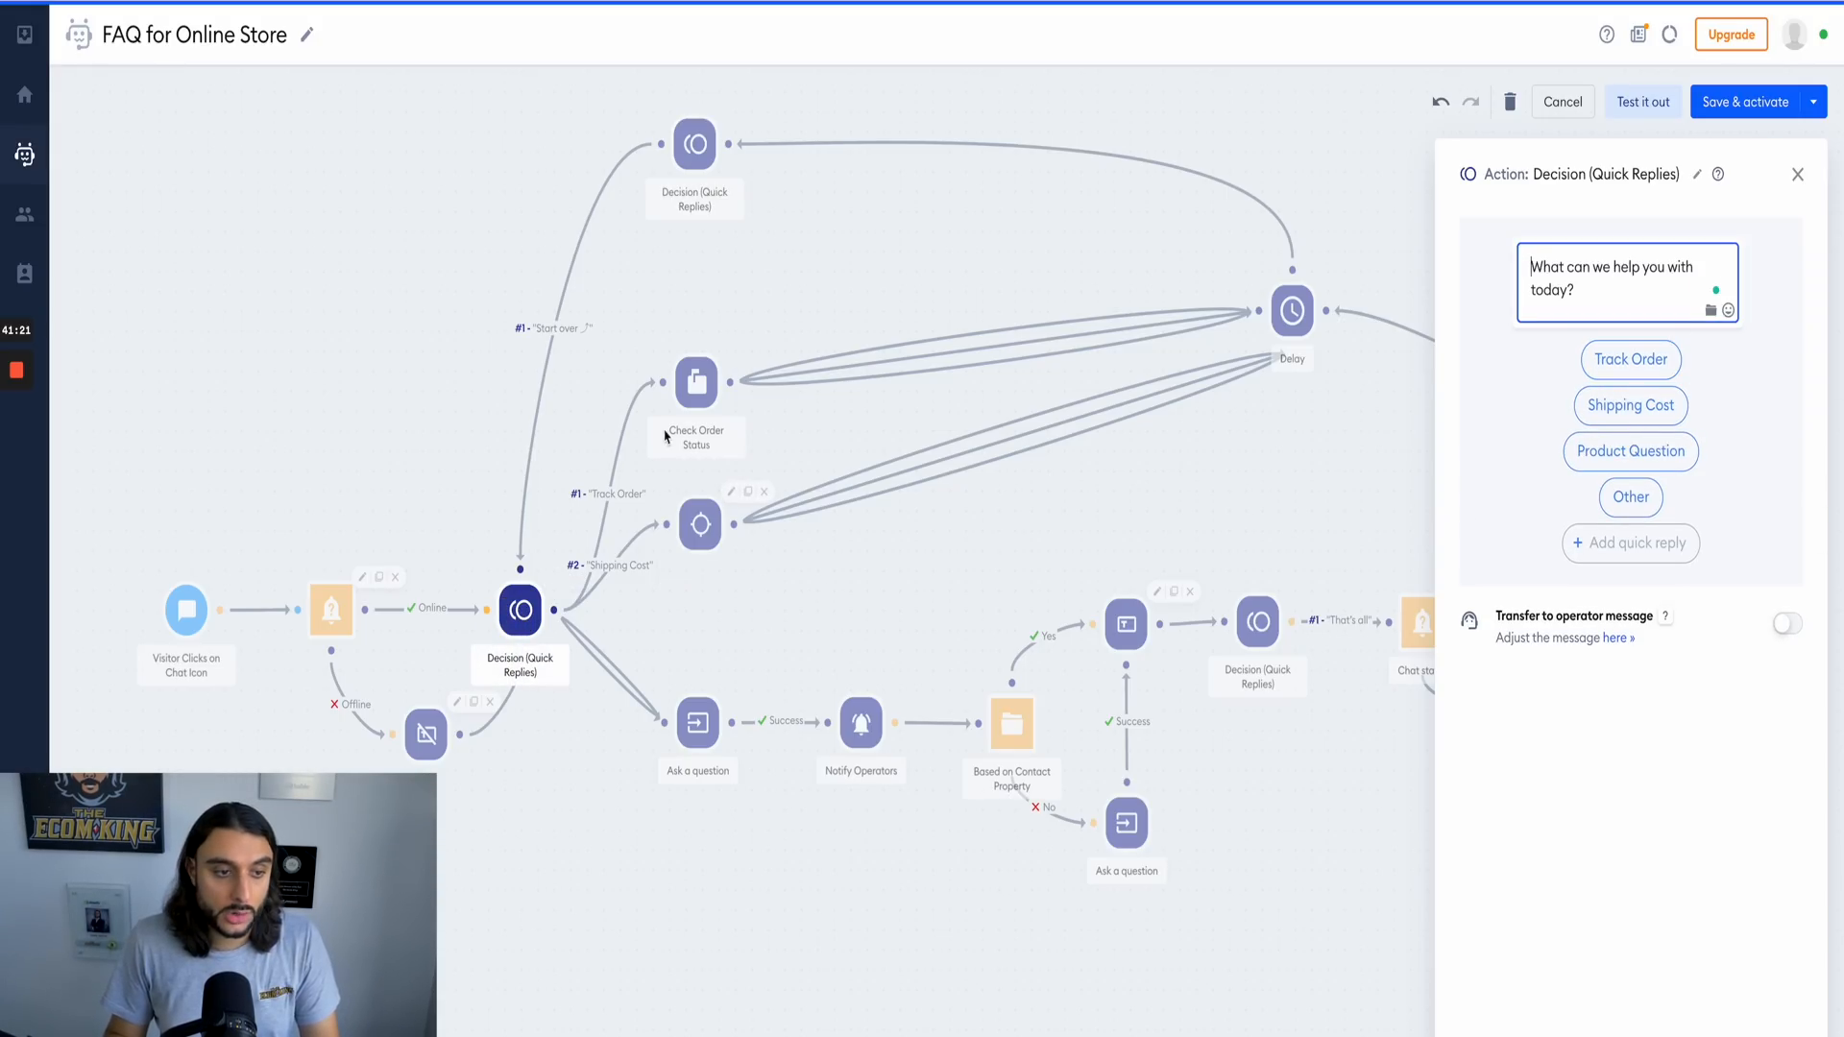
left_click(697, 394)
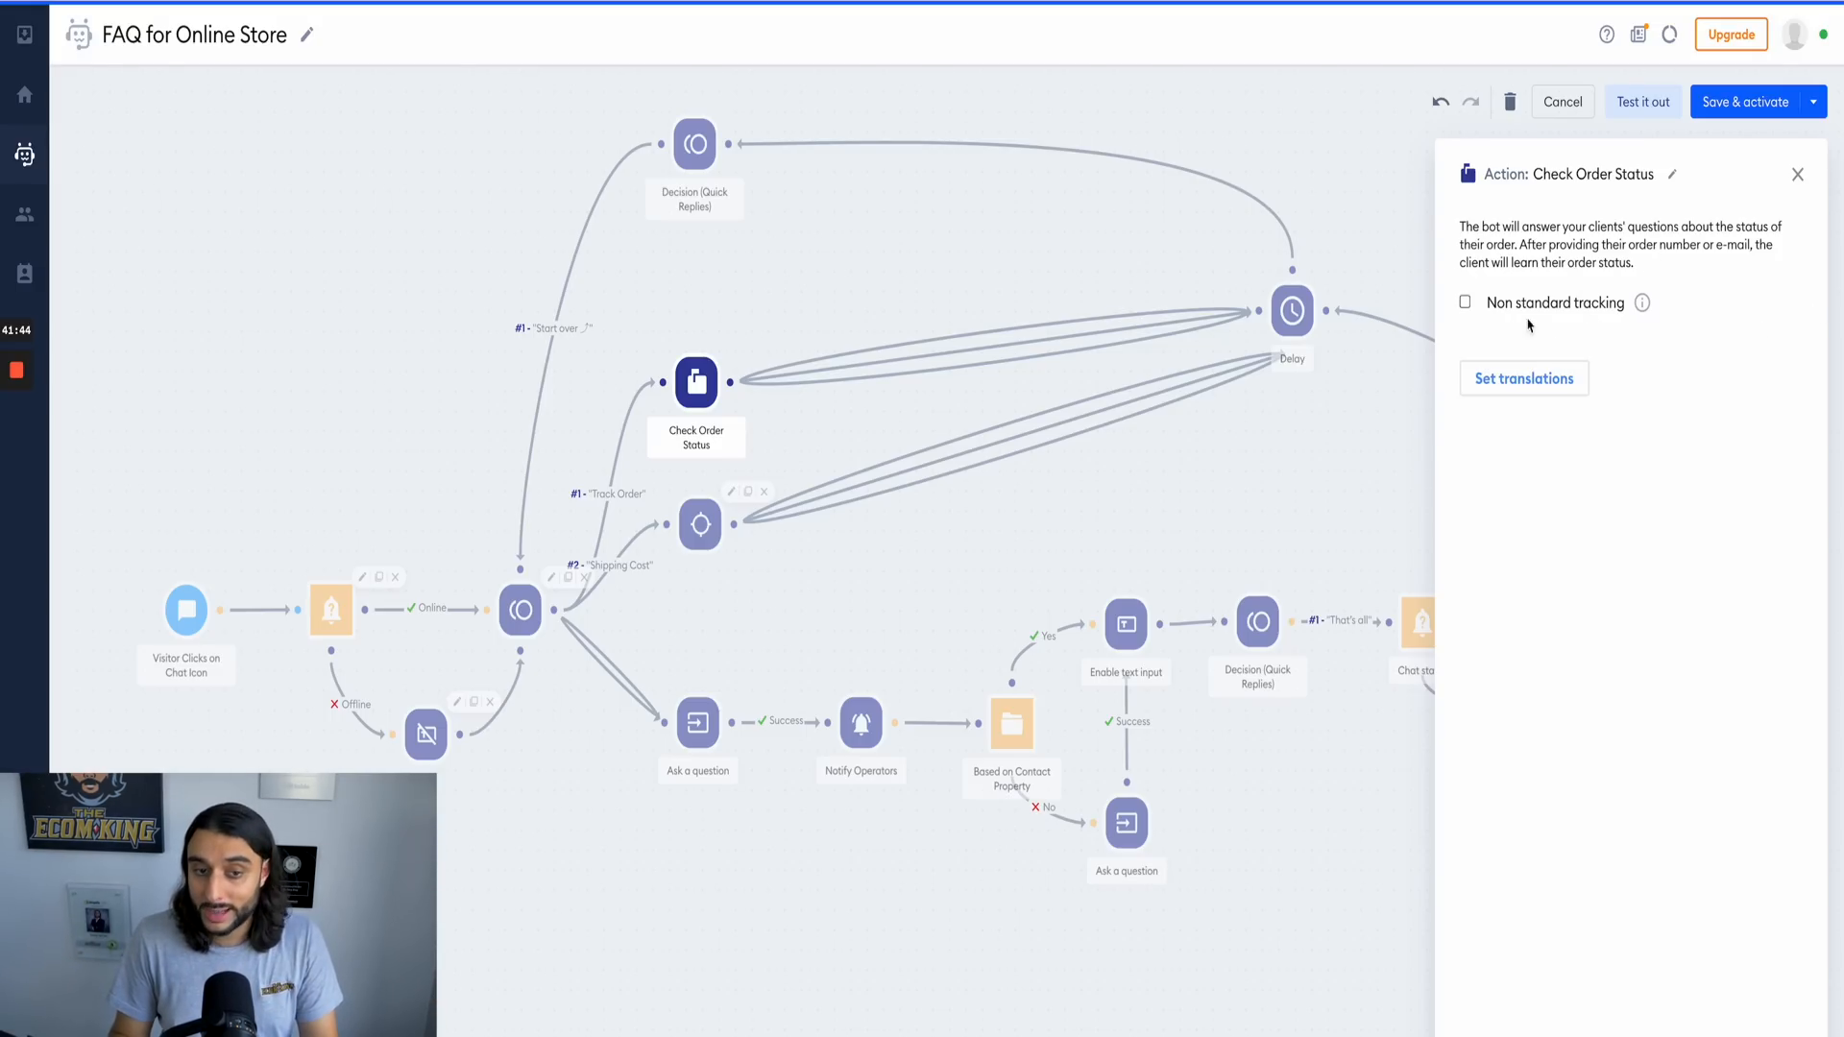
left_click(1797, 176)
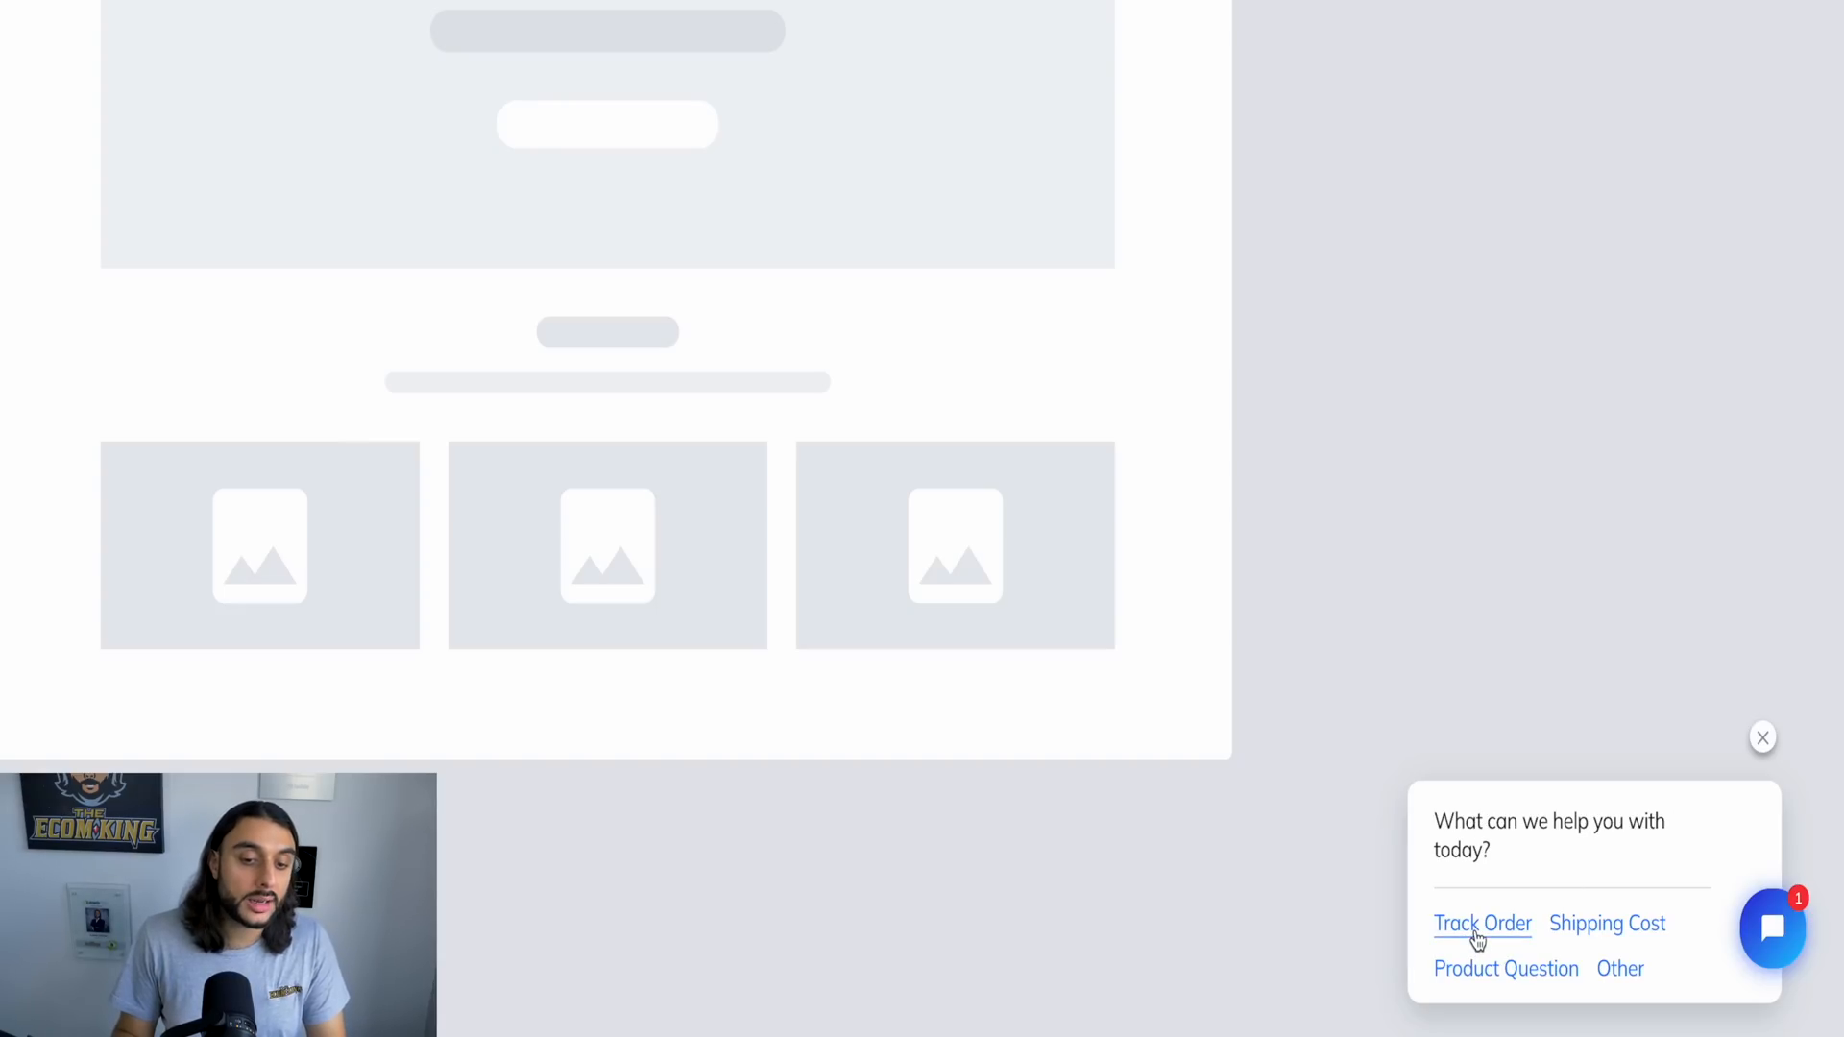
Step: Test the chatbot by asking to track an order with an order ID and sending a sample order number
left_click(1479, 927)
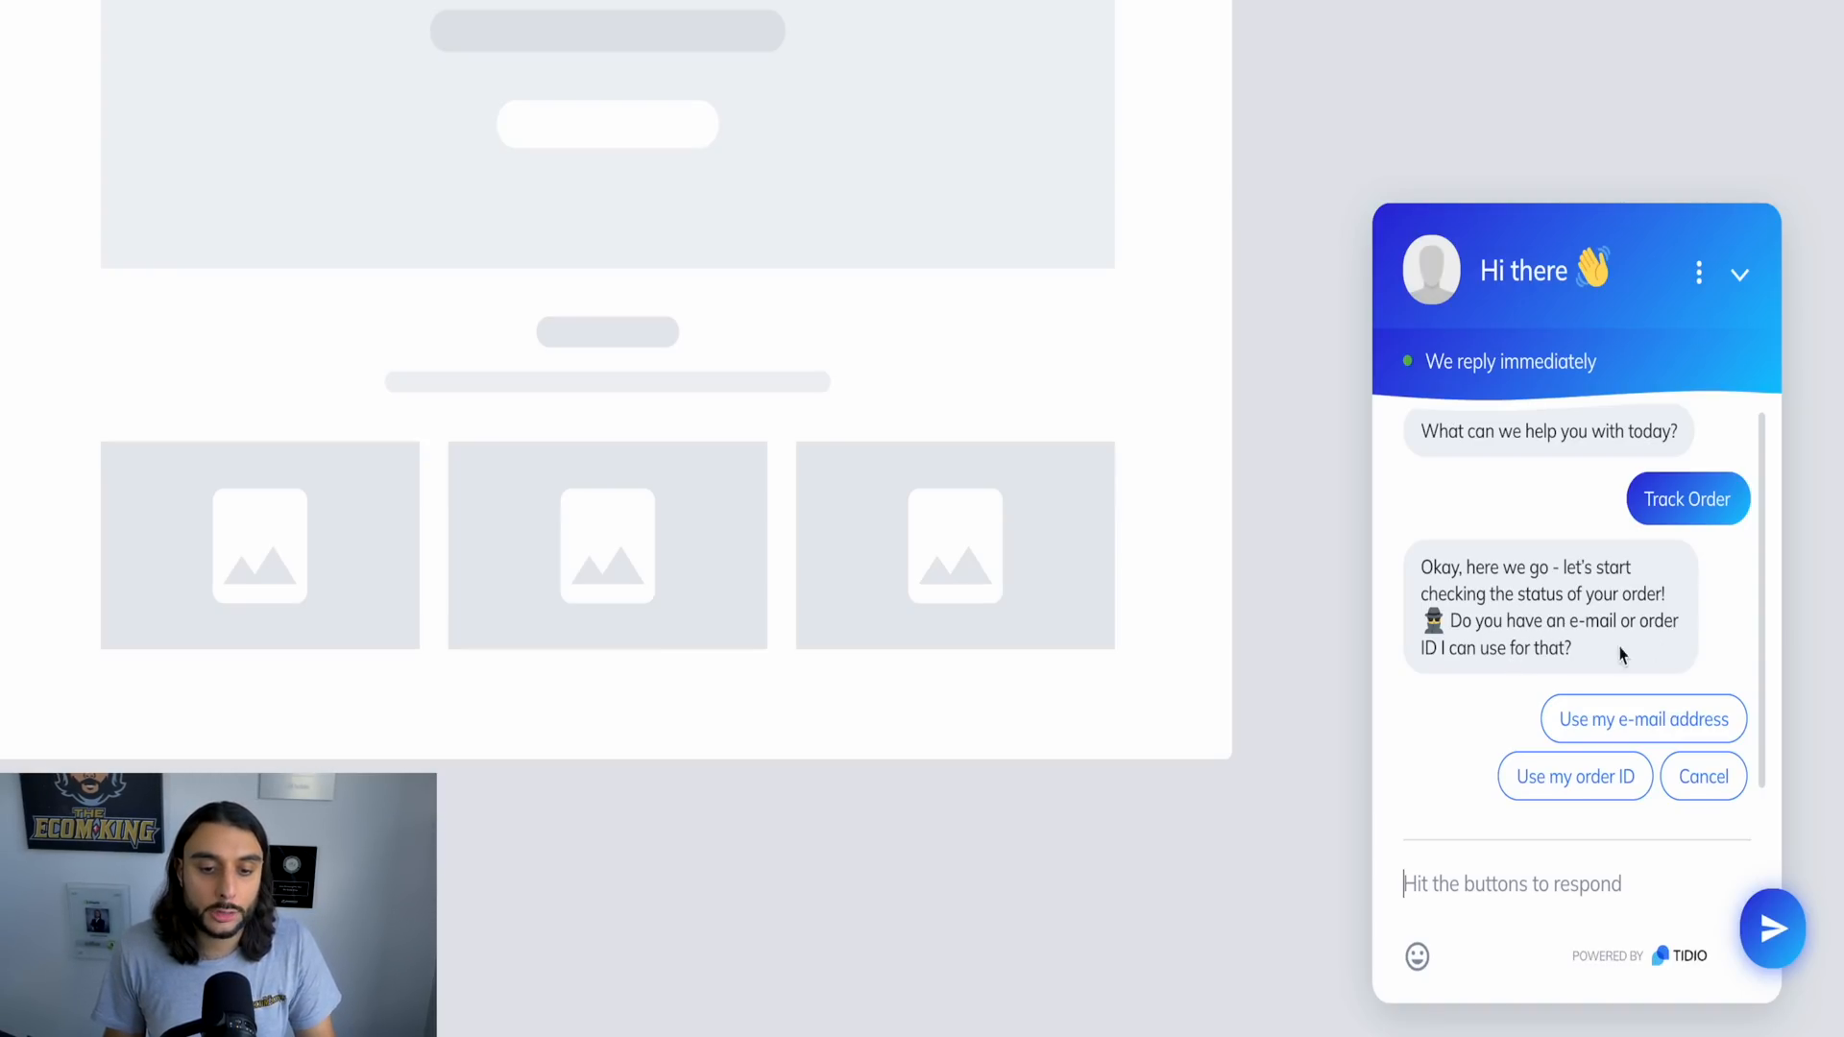
left_click(1579, 785)
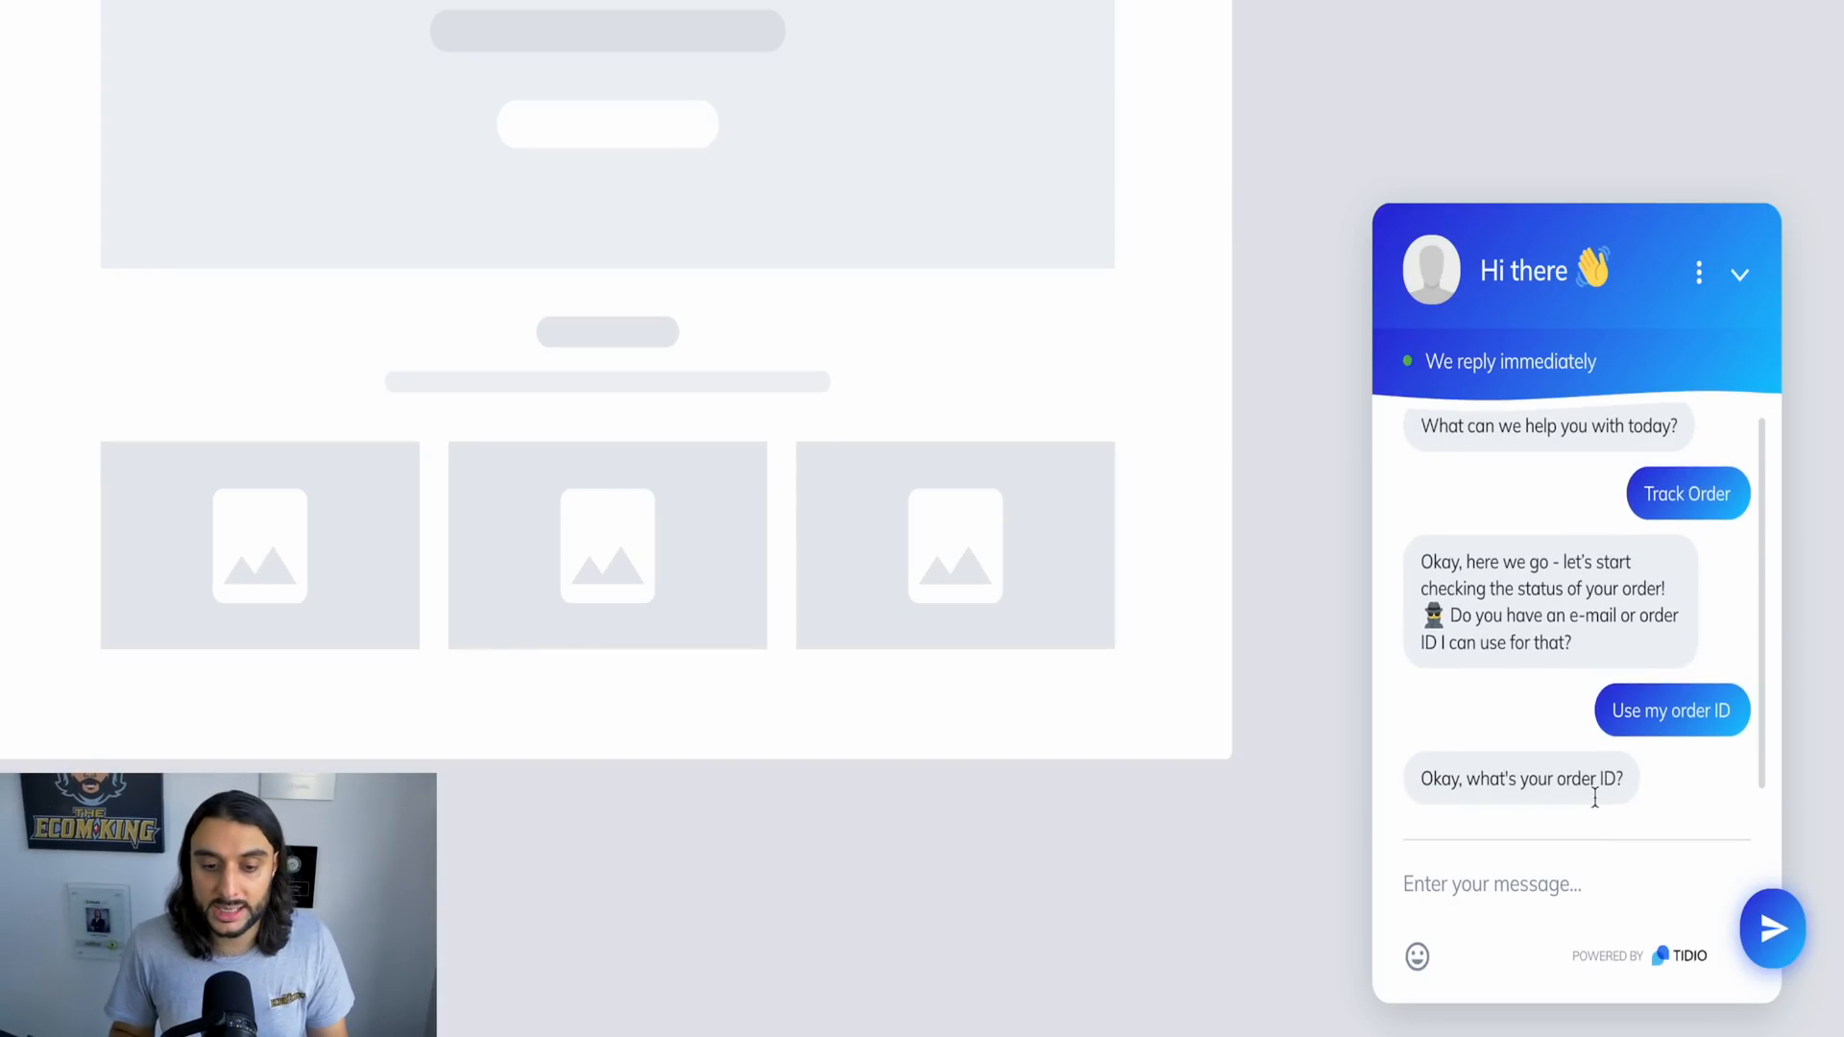
left_click(1504, 883)
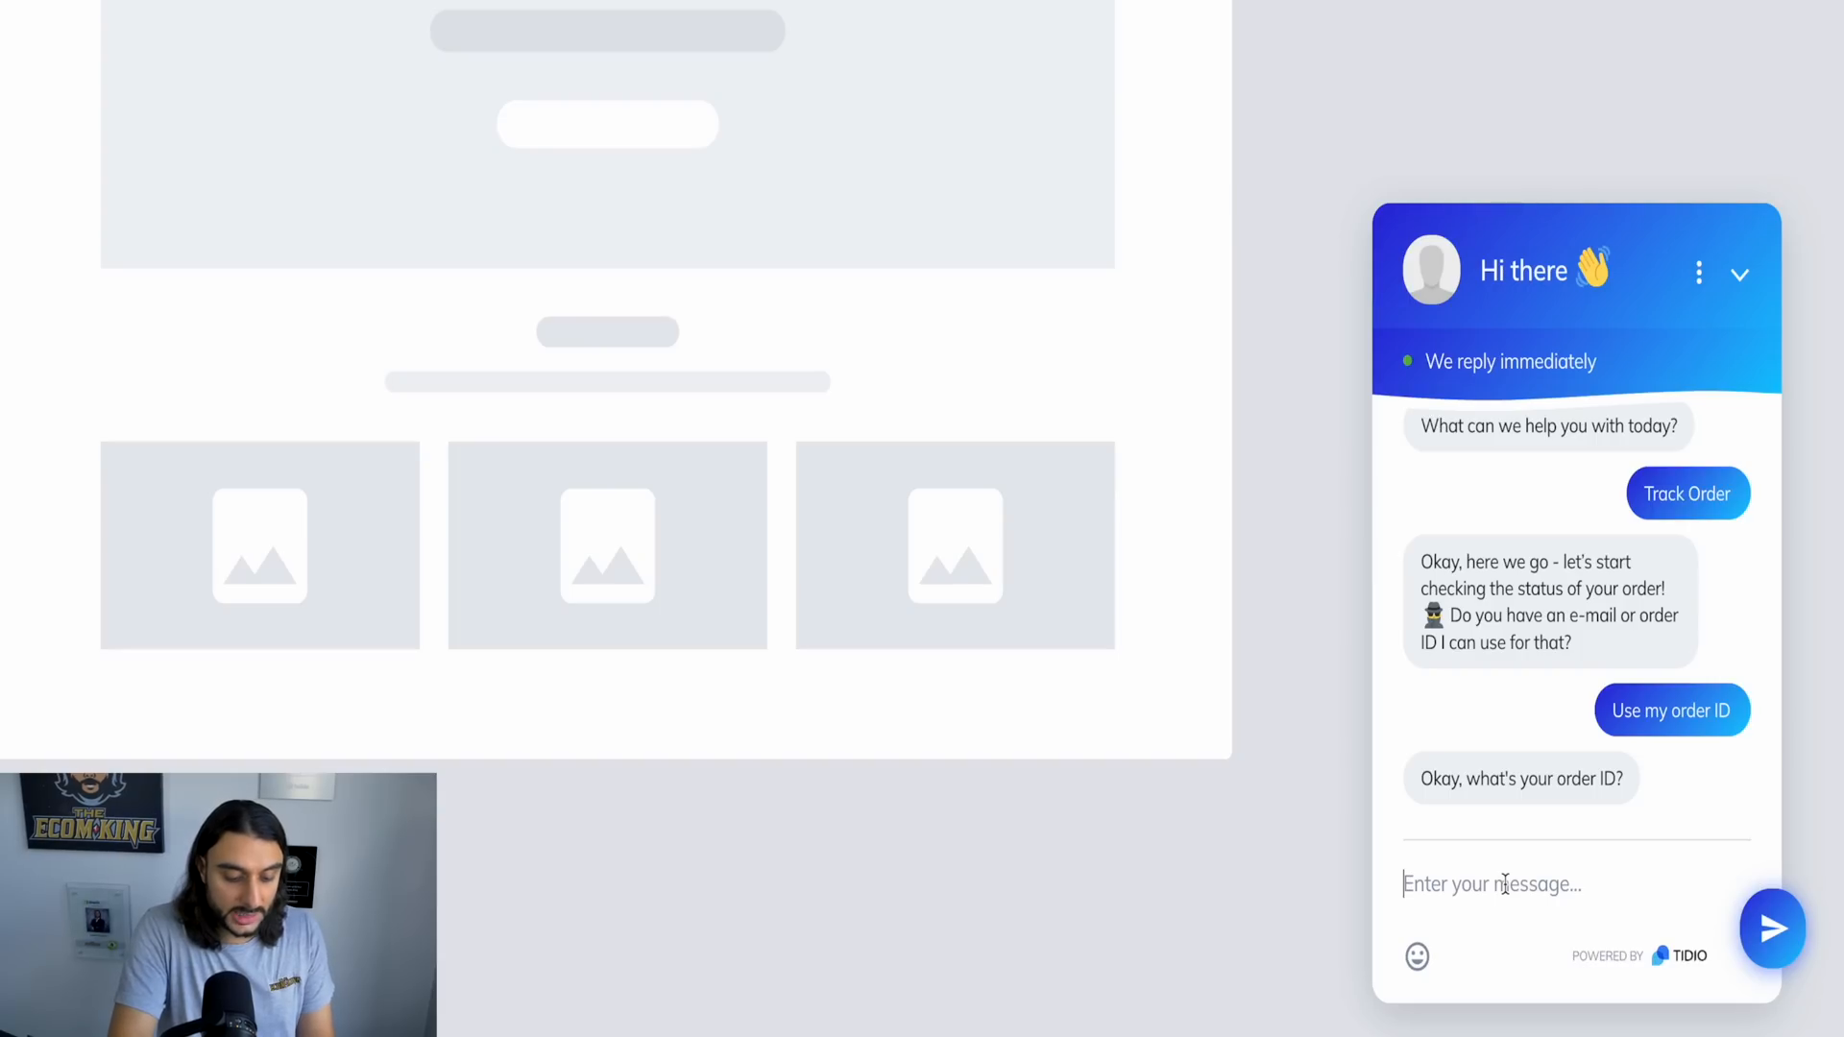
type("90840840")
key("Return")
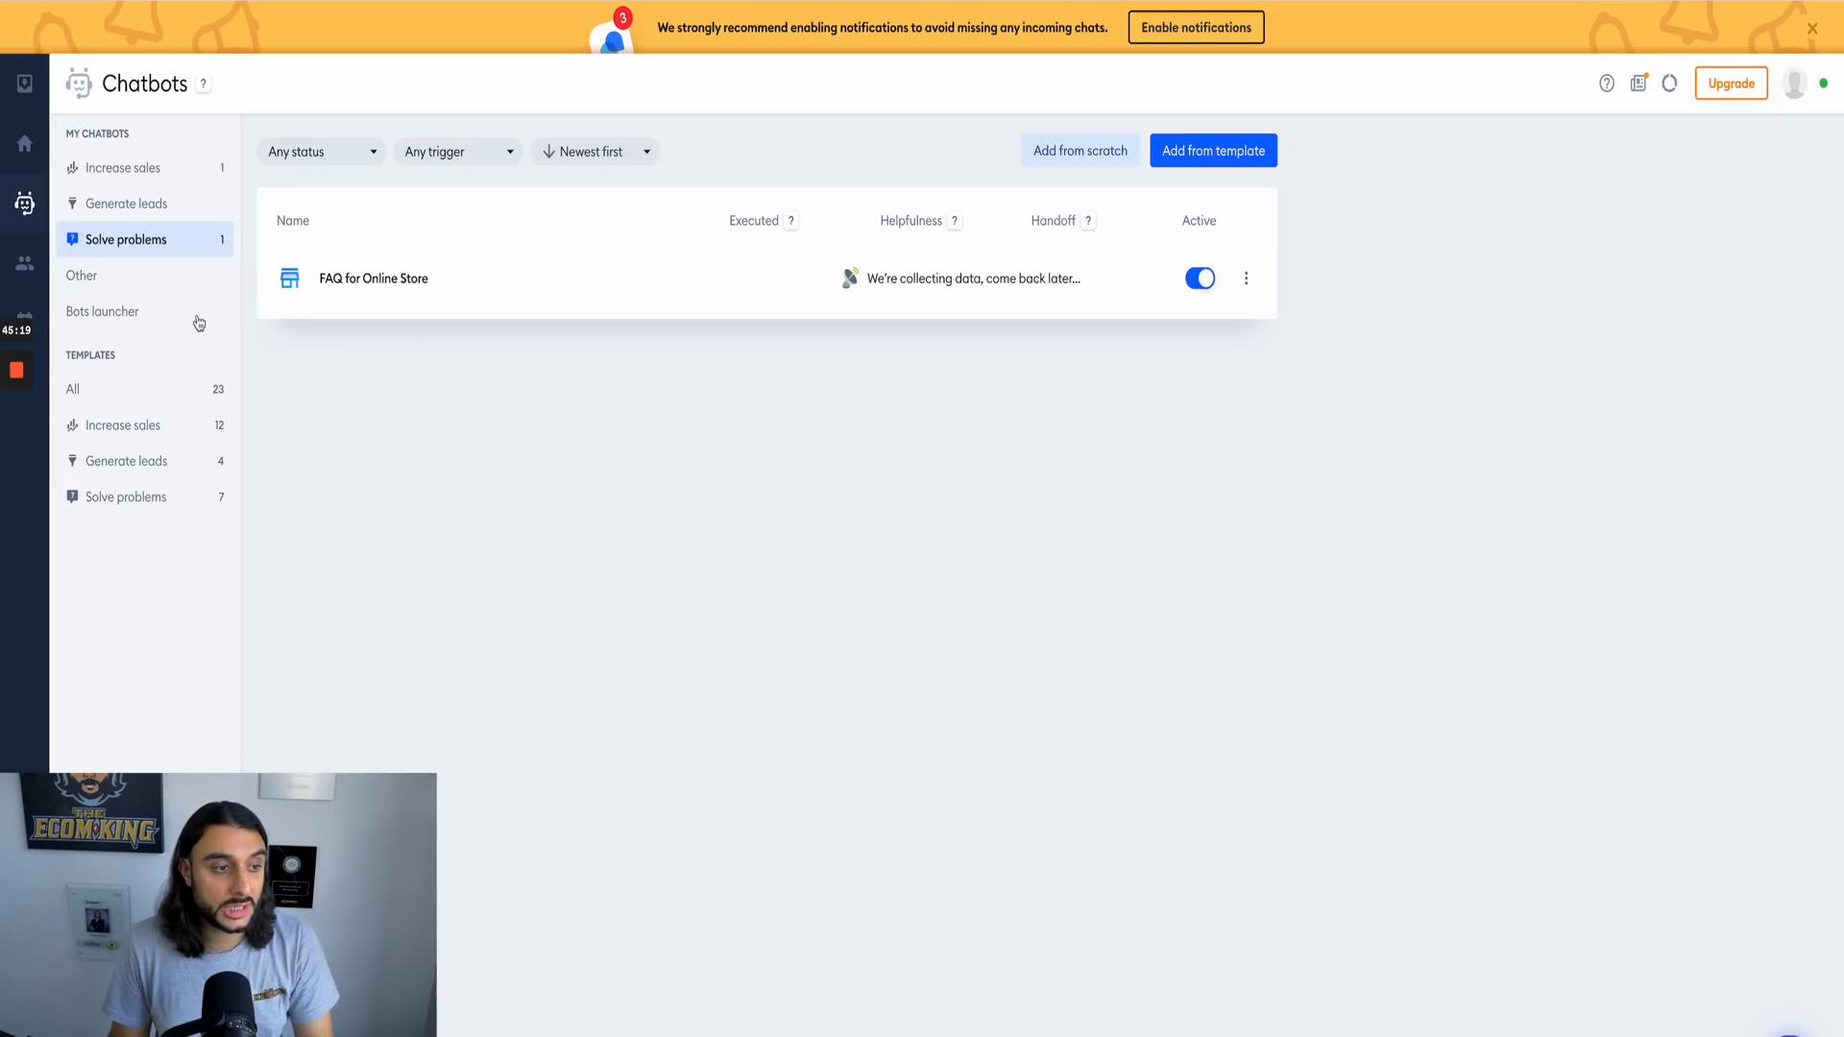
Step: Look through the chatbot templates for solving customer problems, including the missed conversations and AI Responder ones
left_click(135, 497)
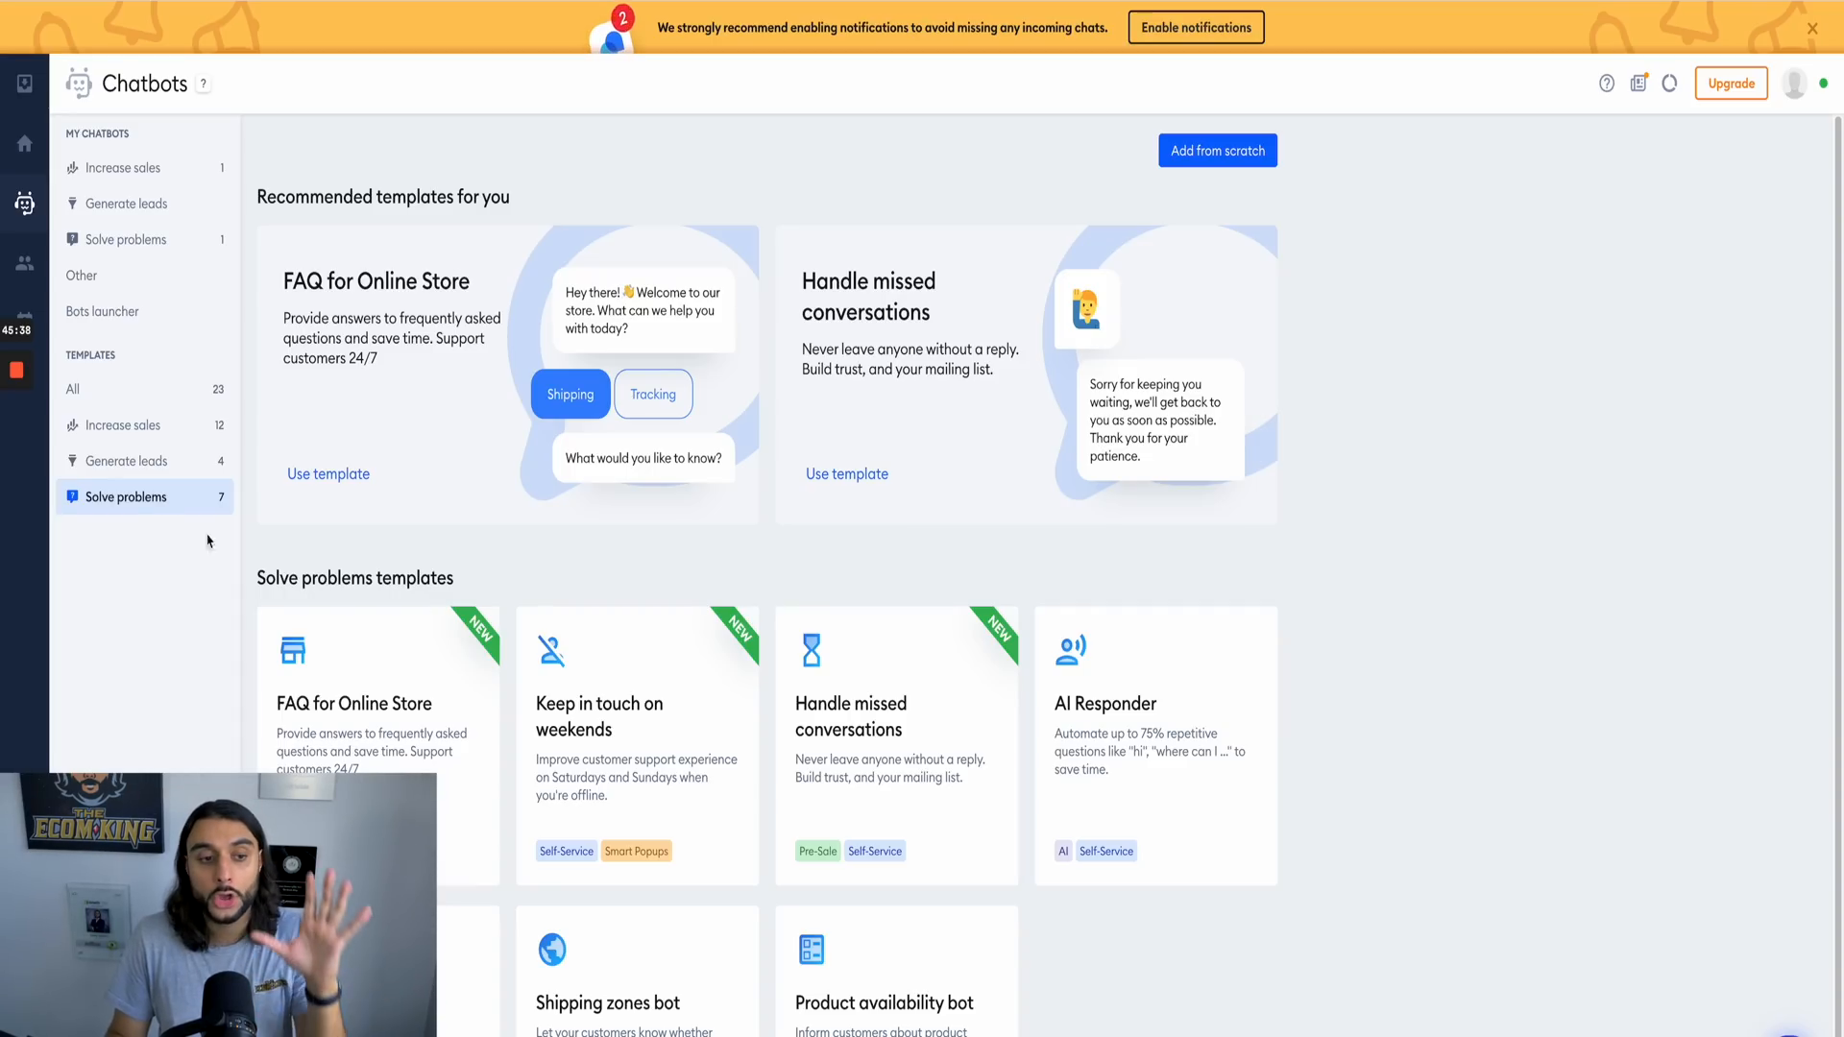
scroll(1201, 638, "down", 1)
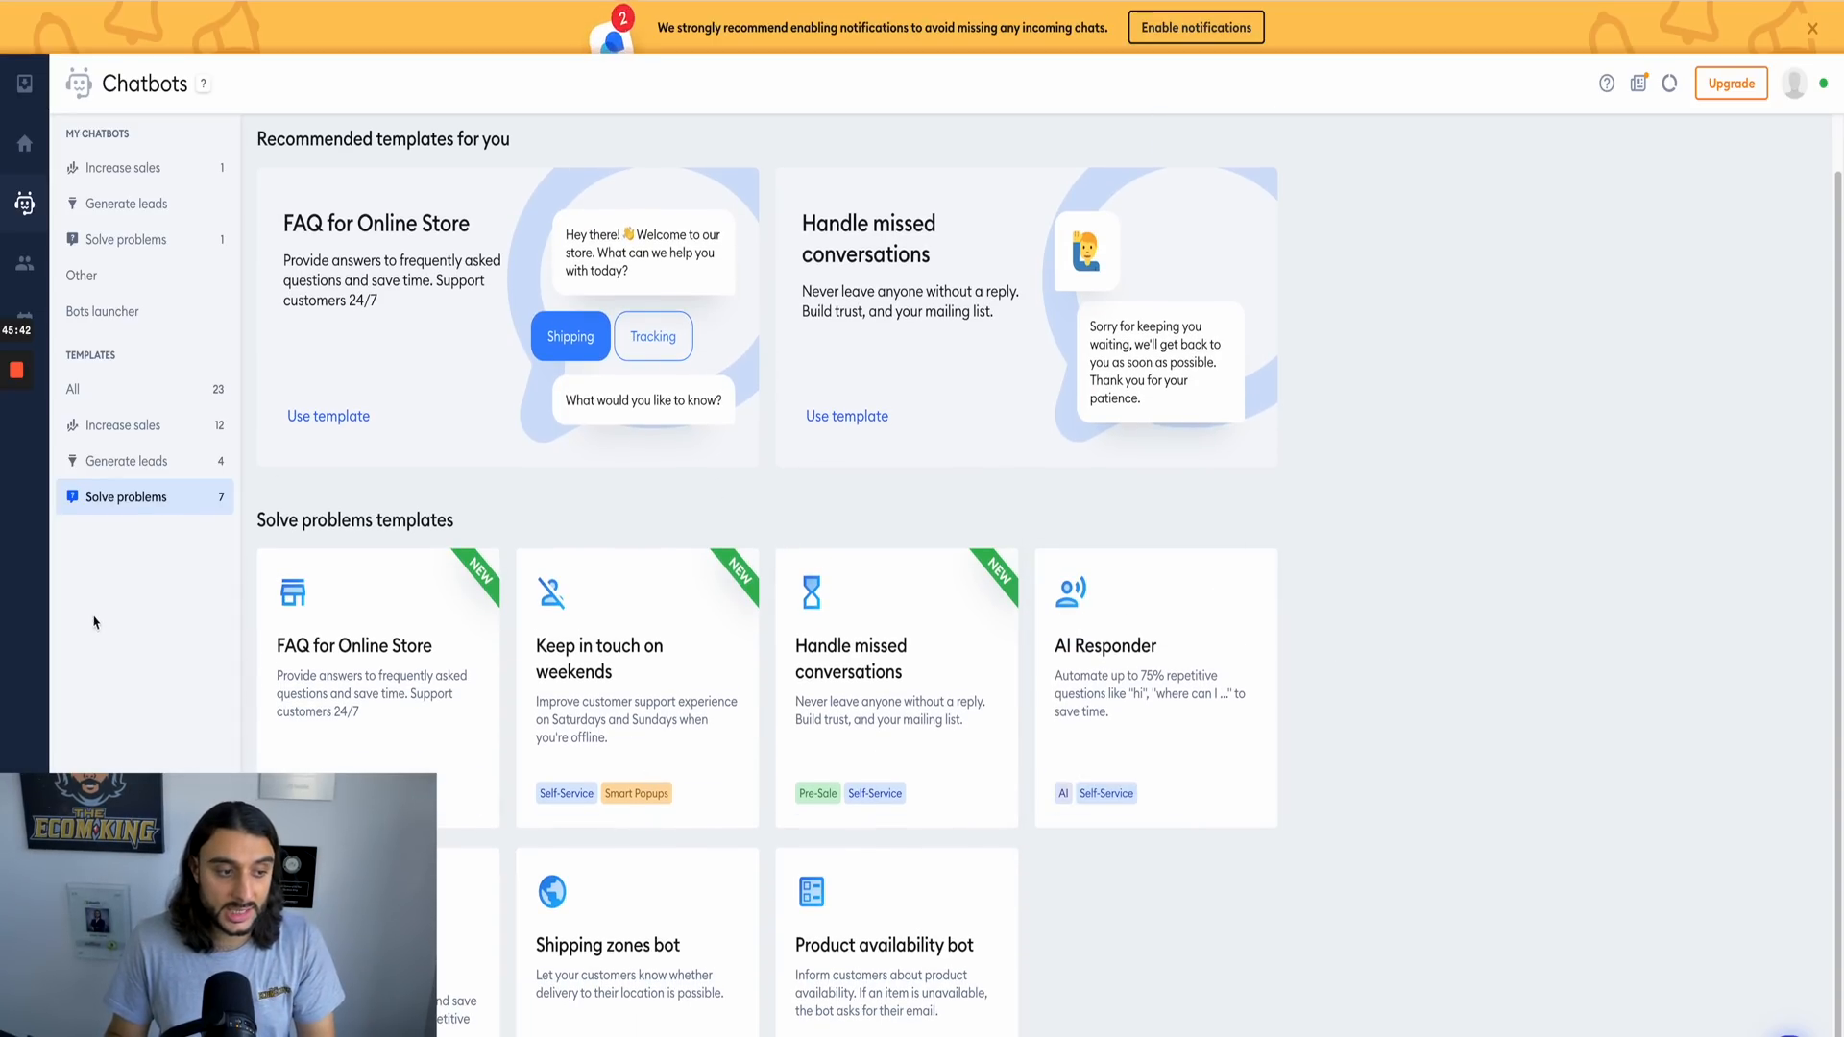
mouse_move(428, 699)
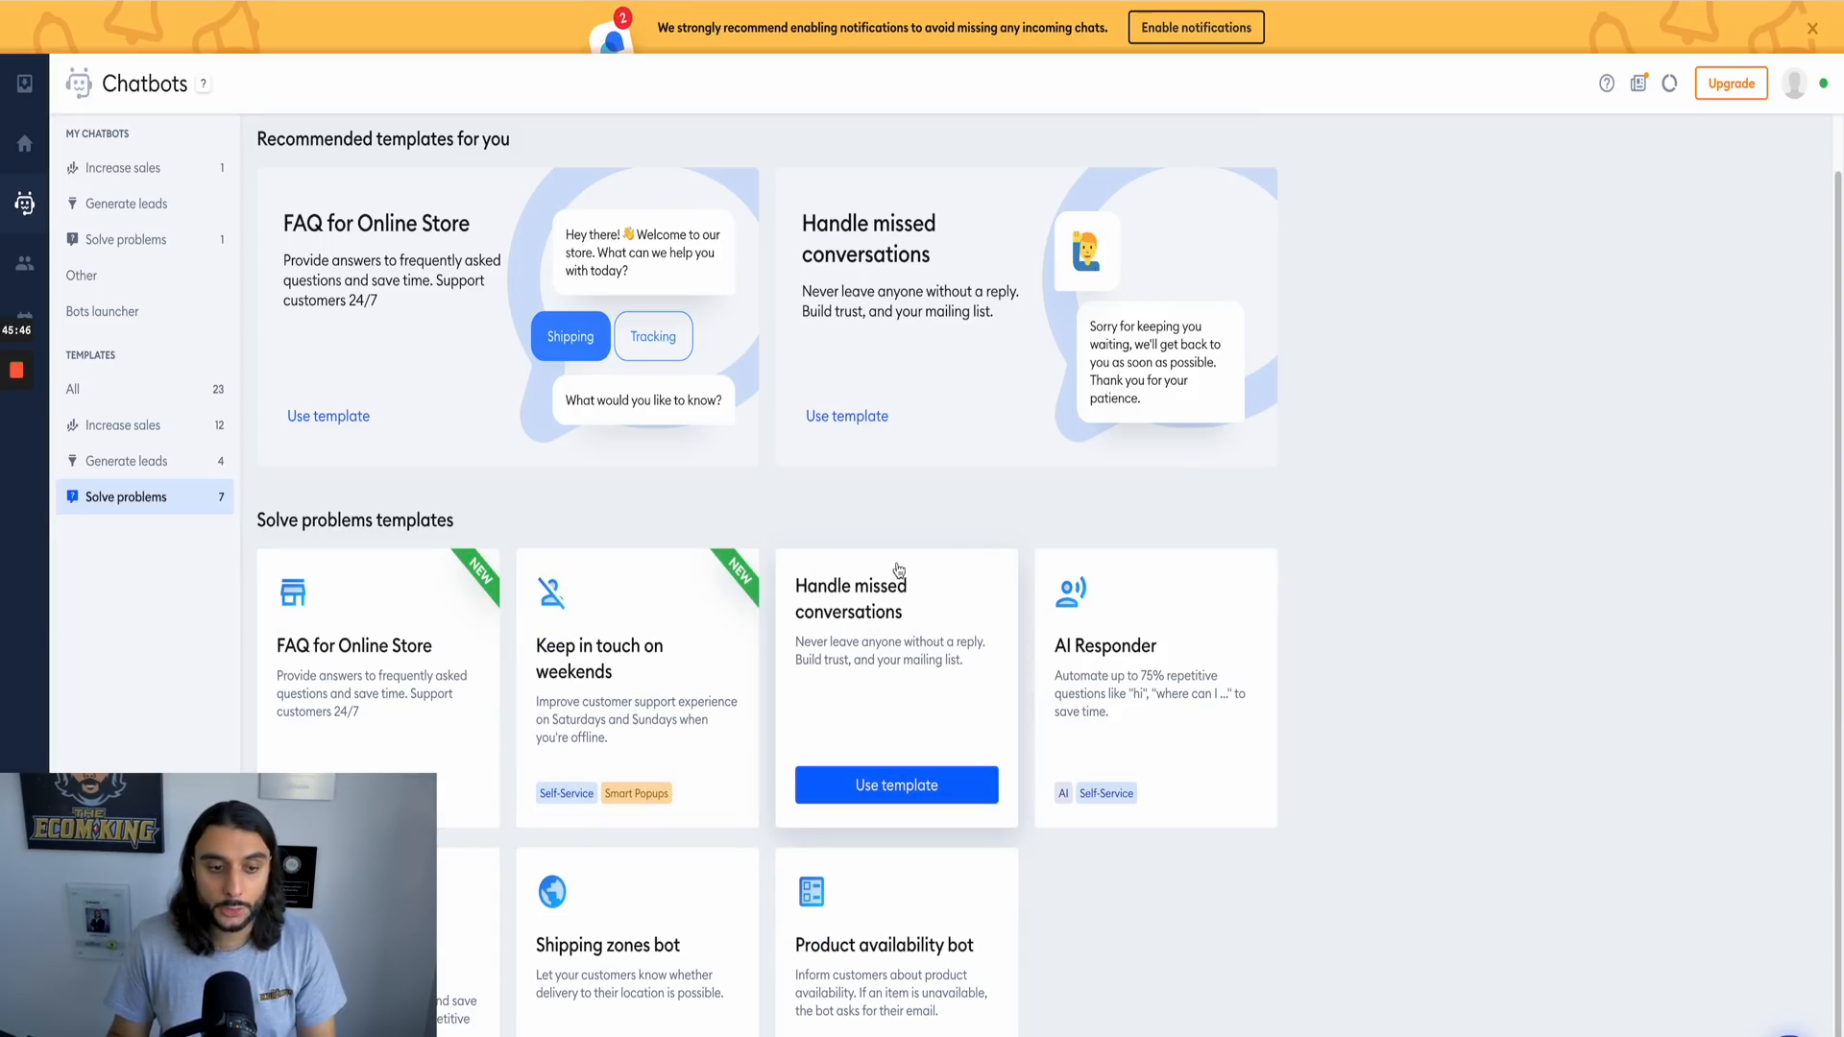
mouse_move(1118, 678)
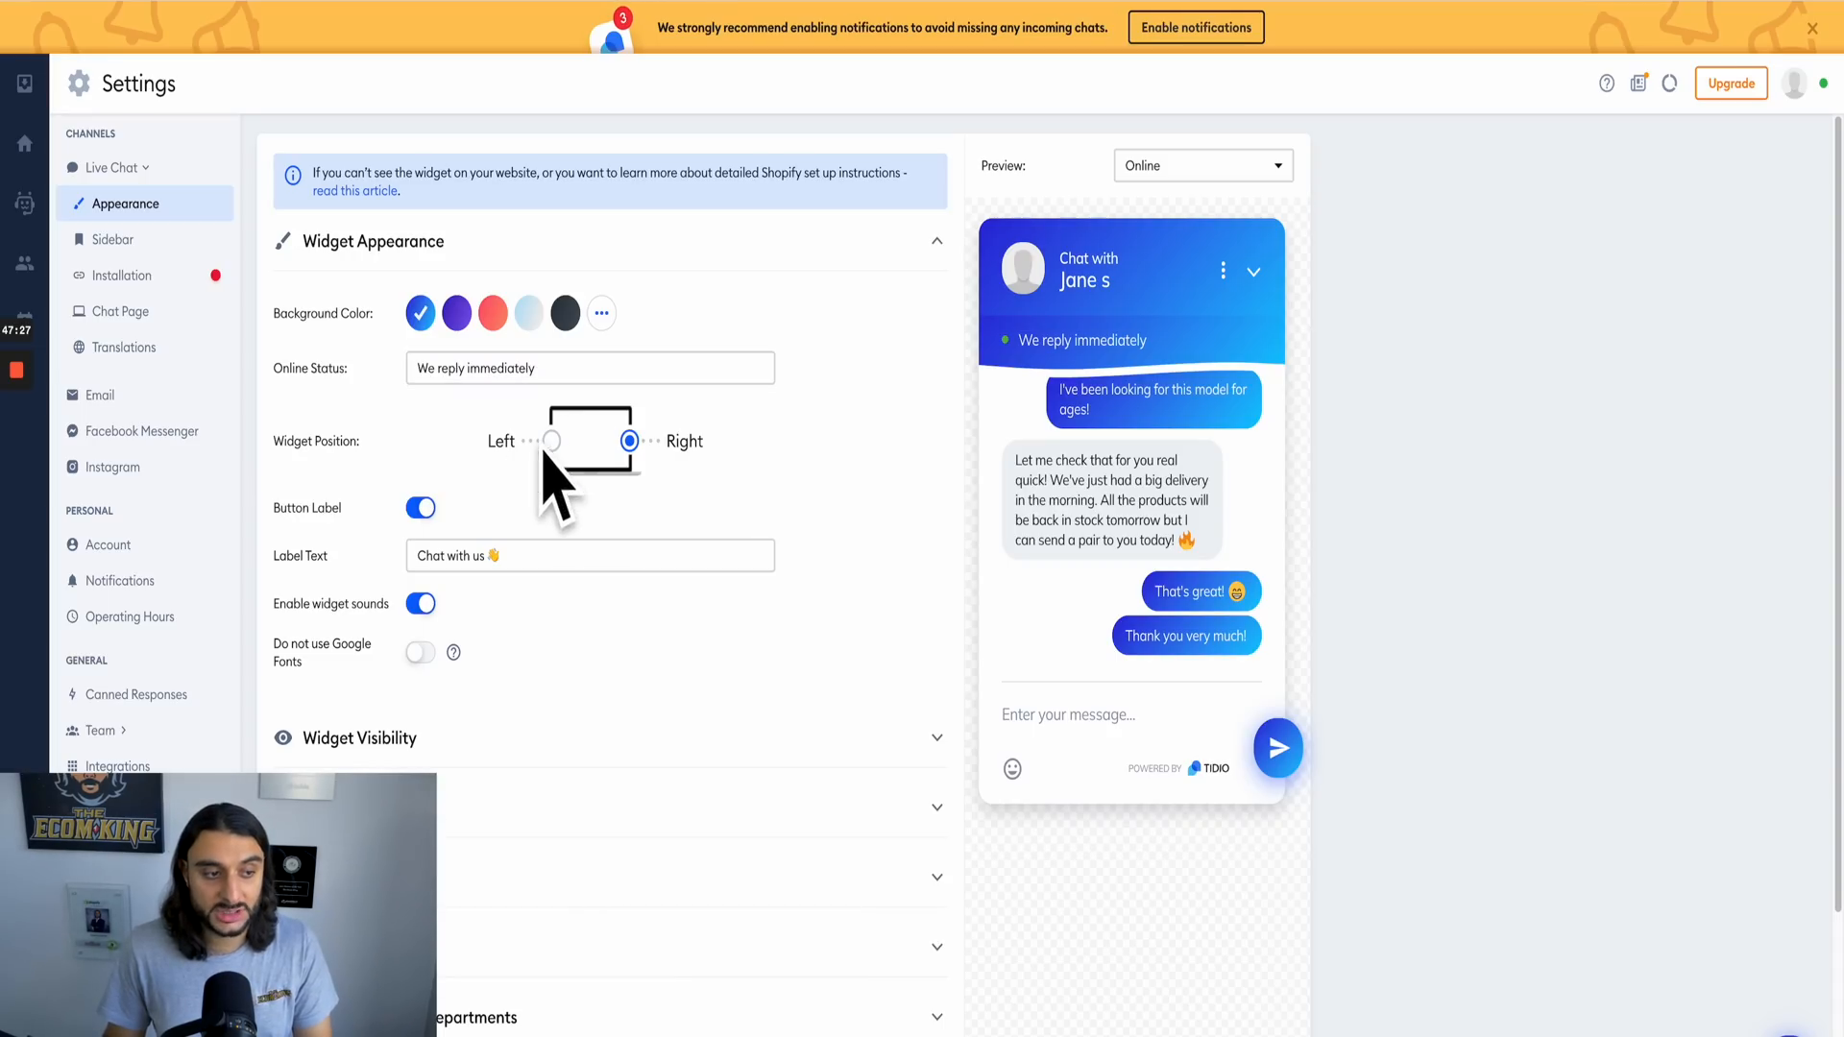
Step: Look through the live chat settings, from the widget appearance to the installation guides, chat page and translations
scroll(499, 519, "down", 1)
scroll(506, 630, "down", 1)
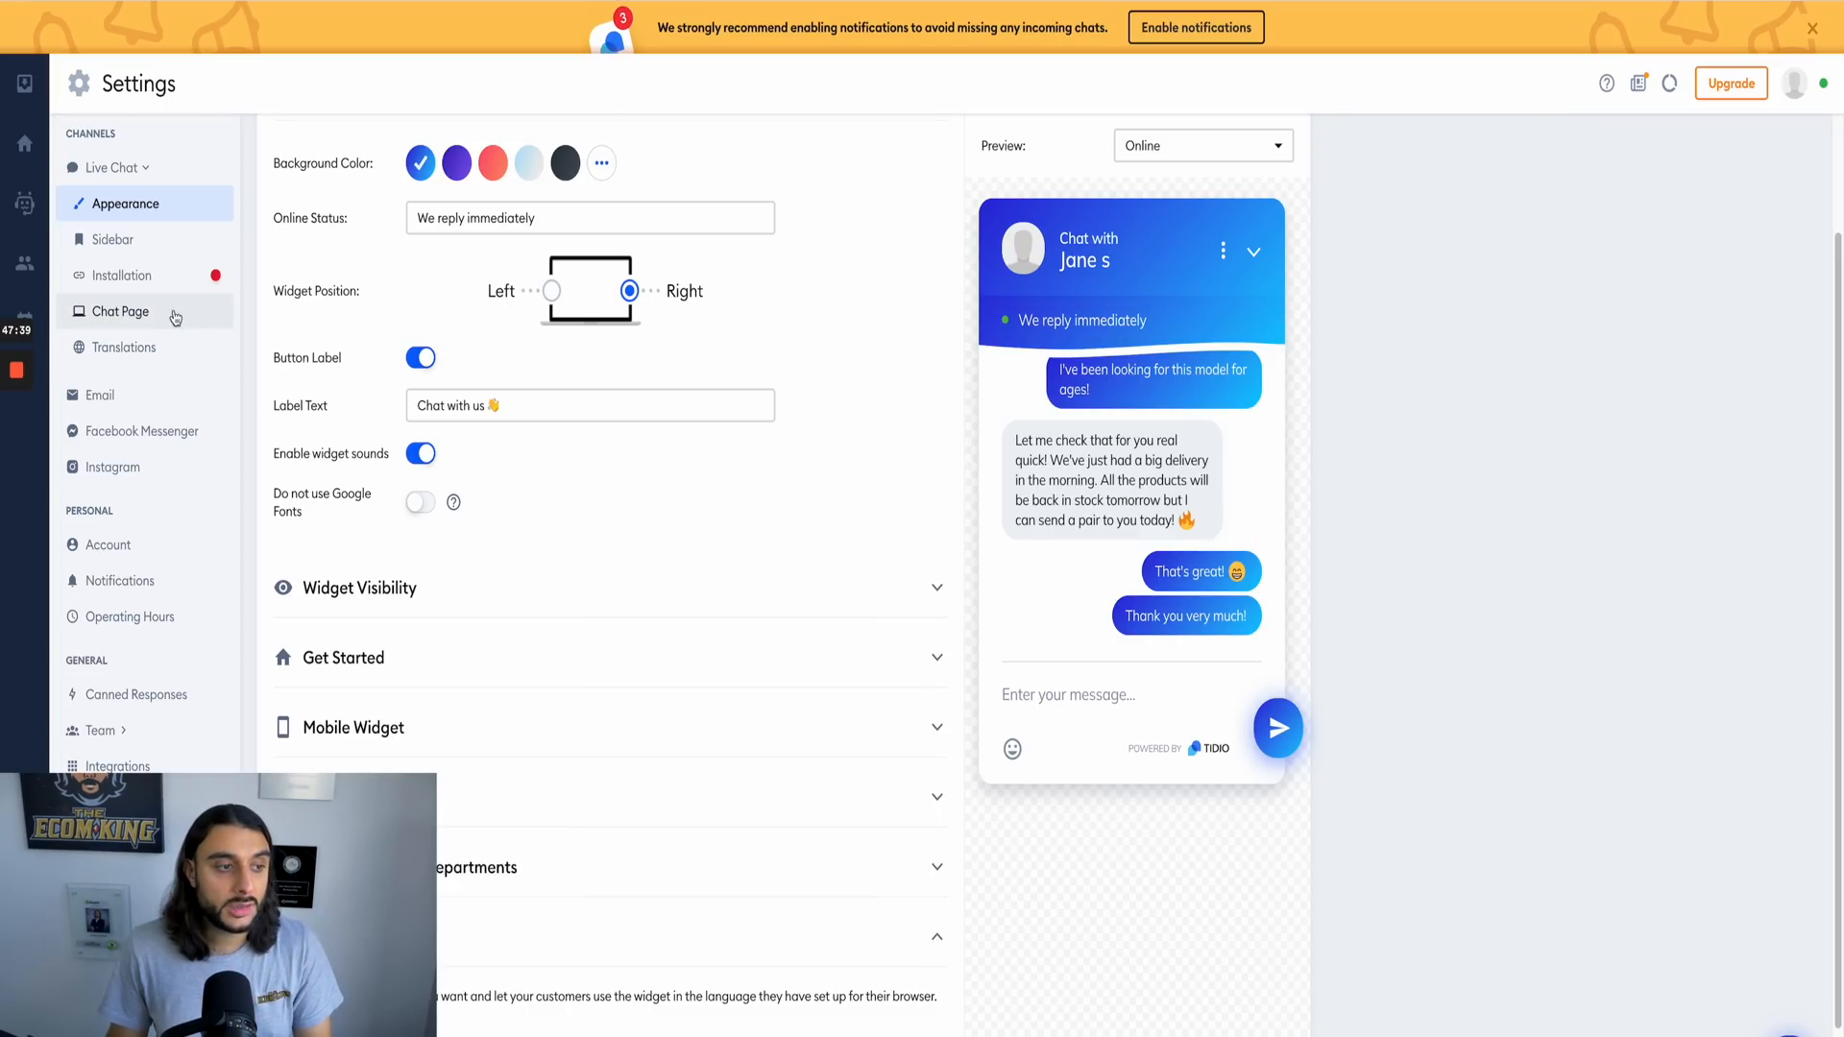
left_click(152, 288)
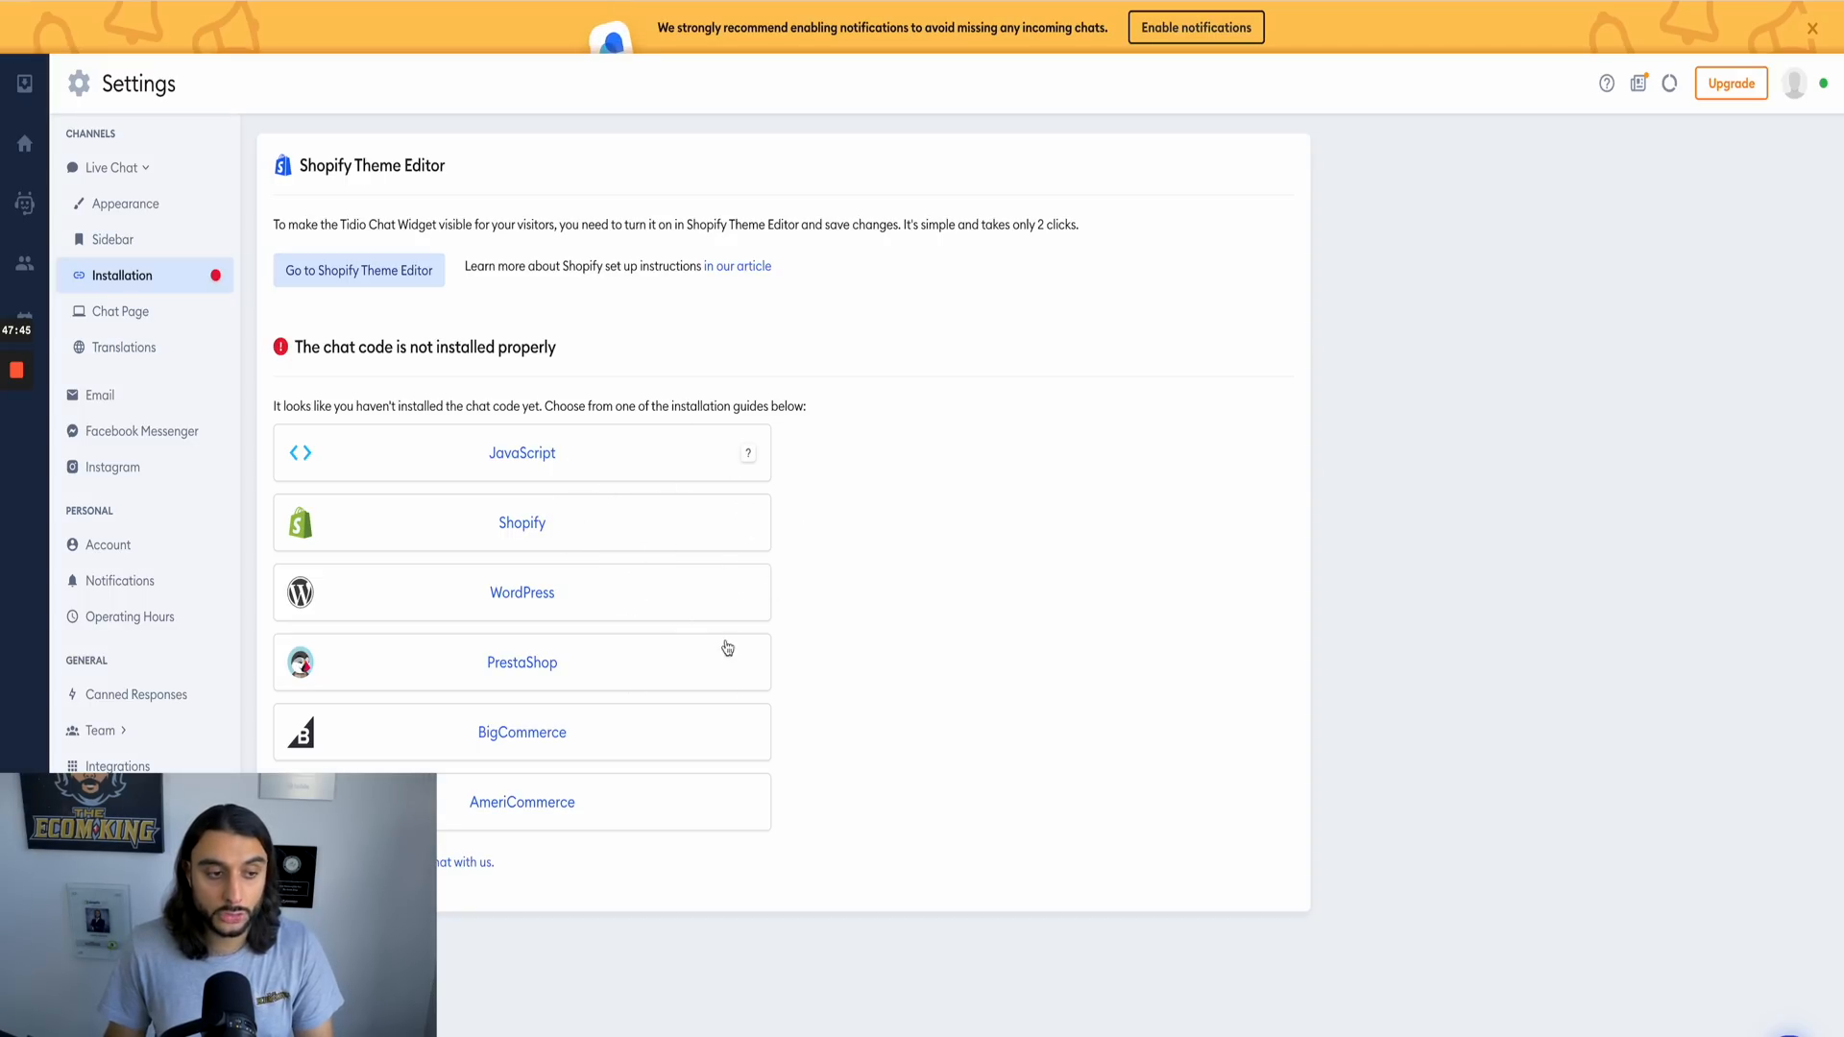
left_click(144, 315)
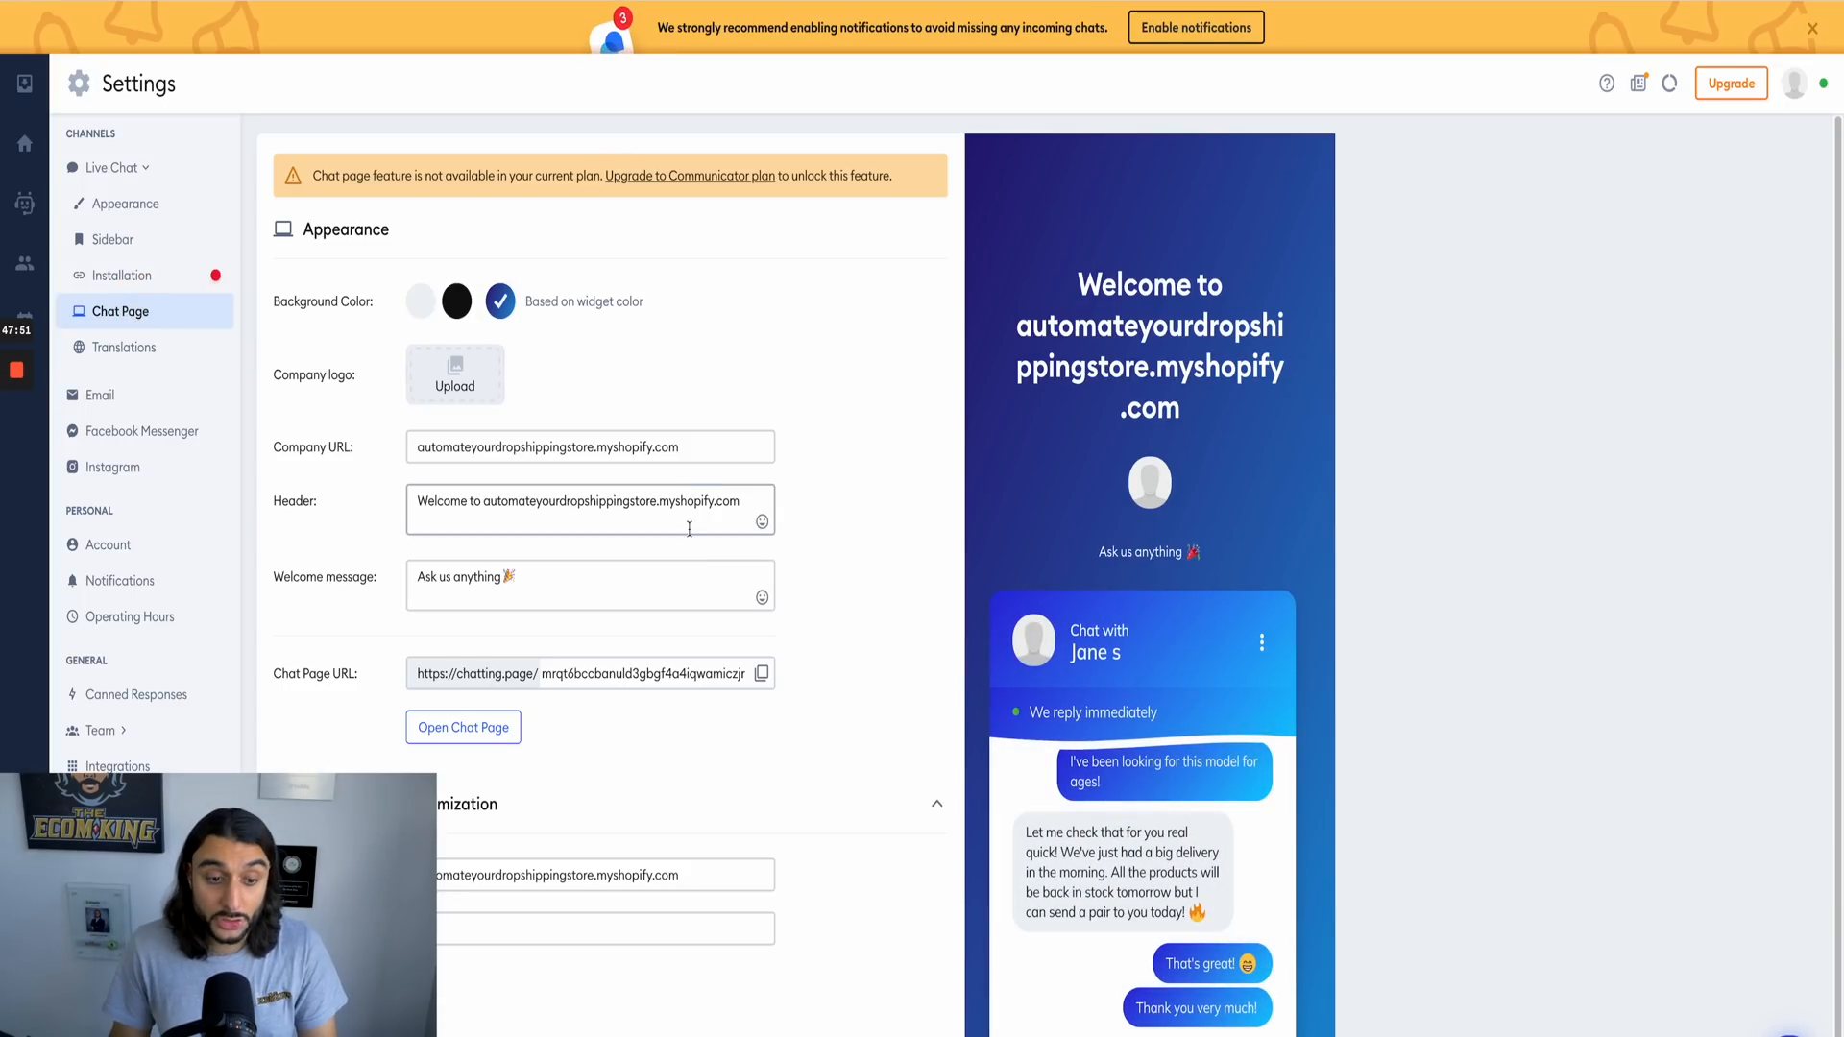
left_click(168, 346)
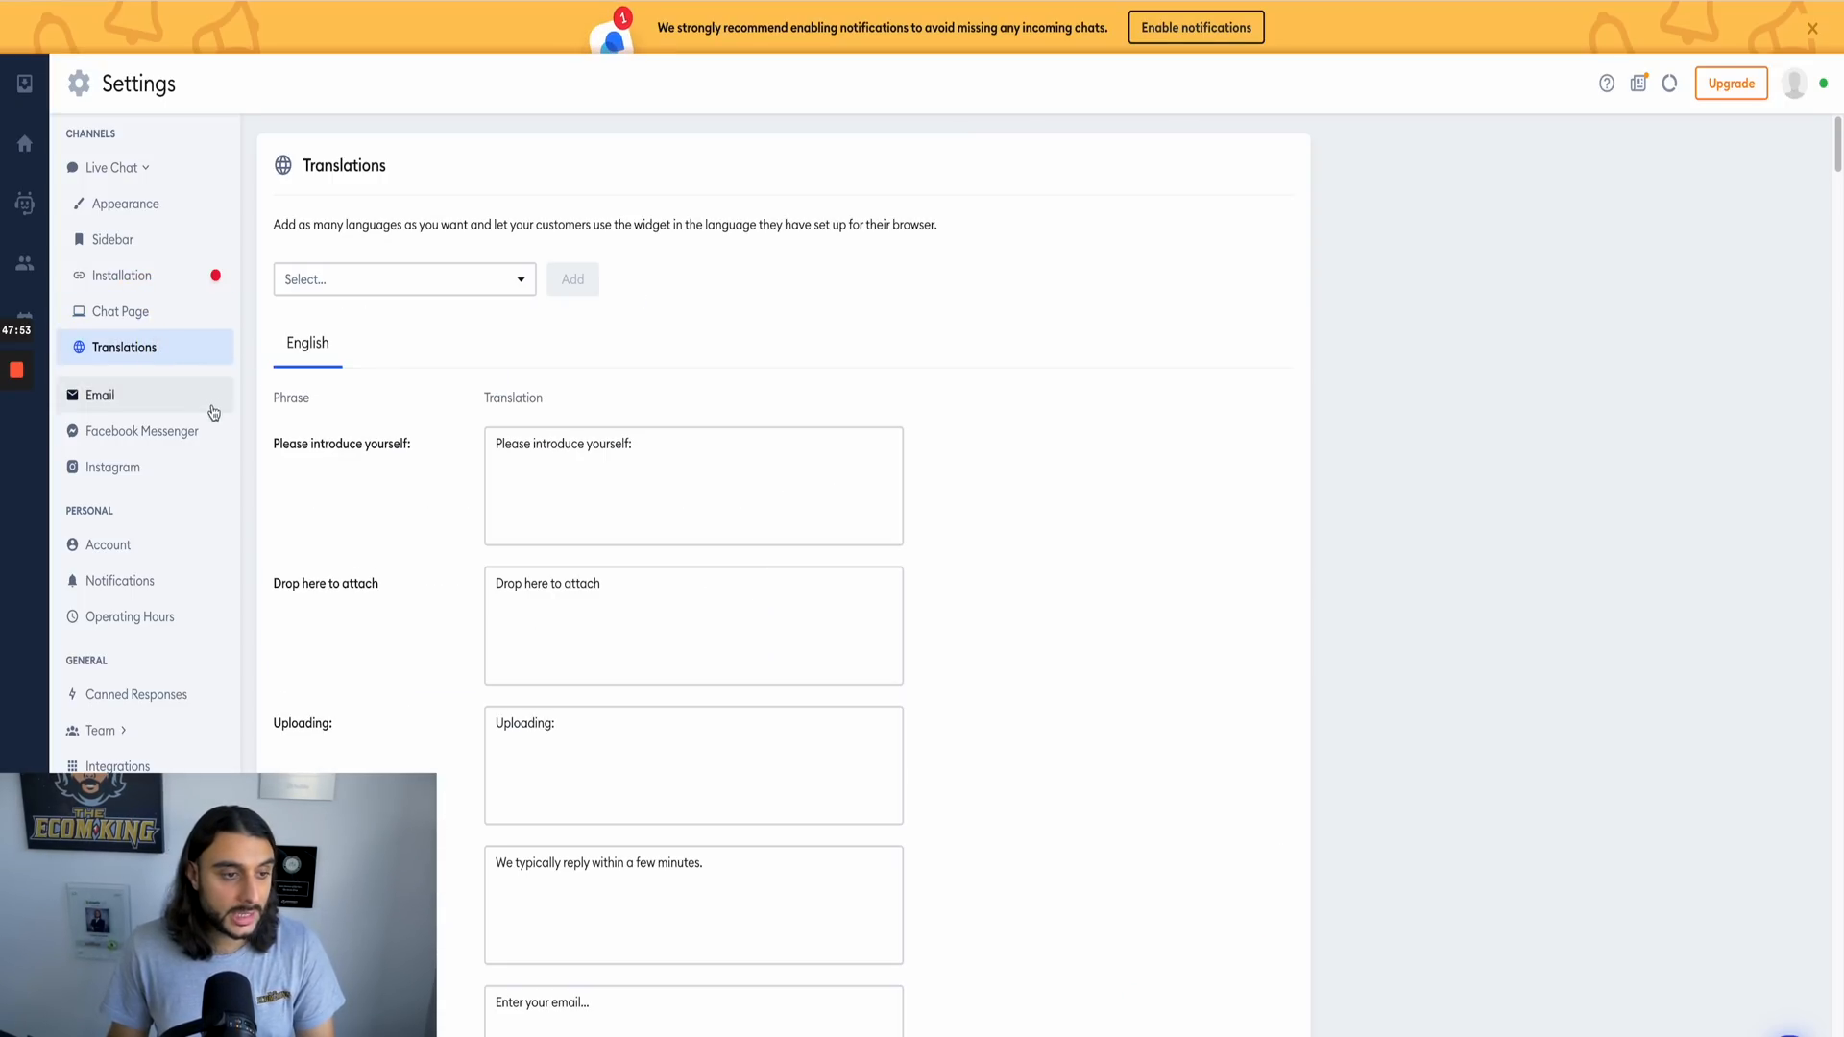
Step: Review the email mailbox settings along with the personal account and notification settings
left_click(127, 405)
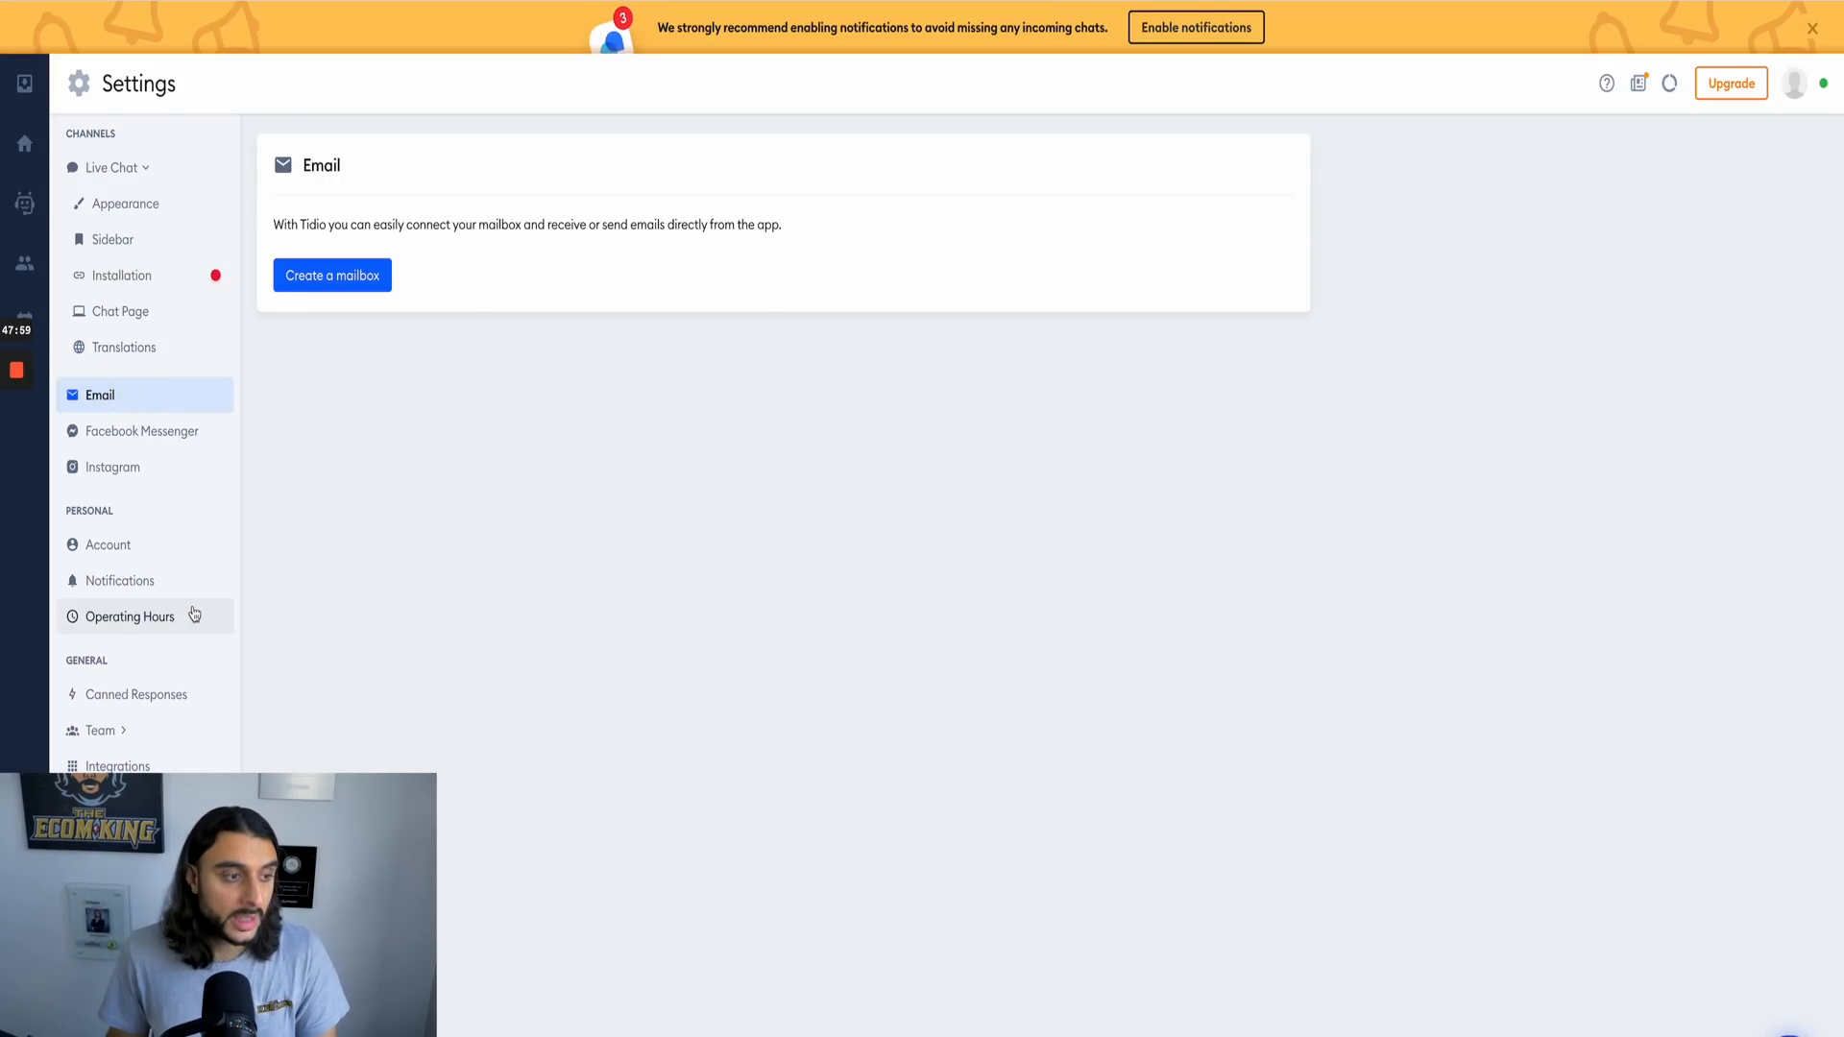
left_click(141, 547)
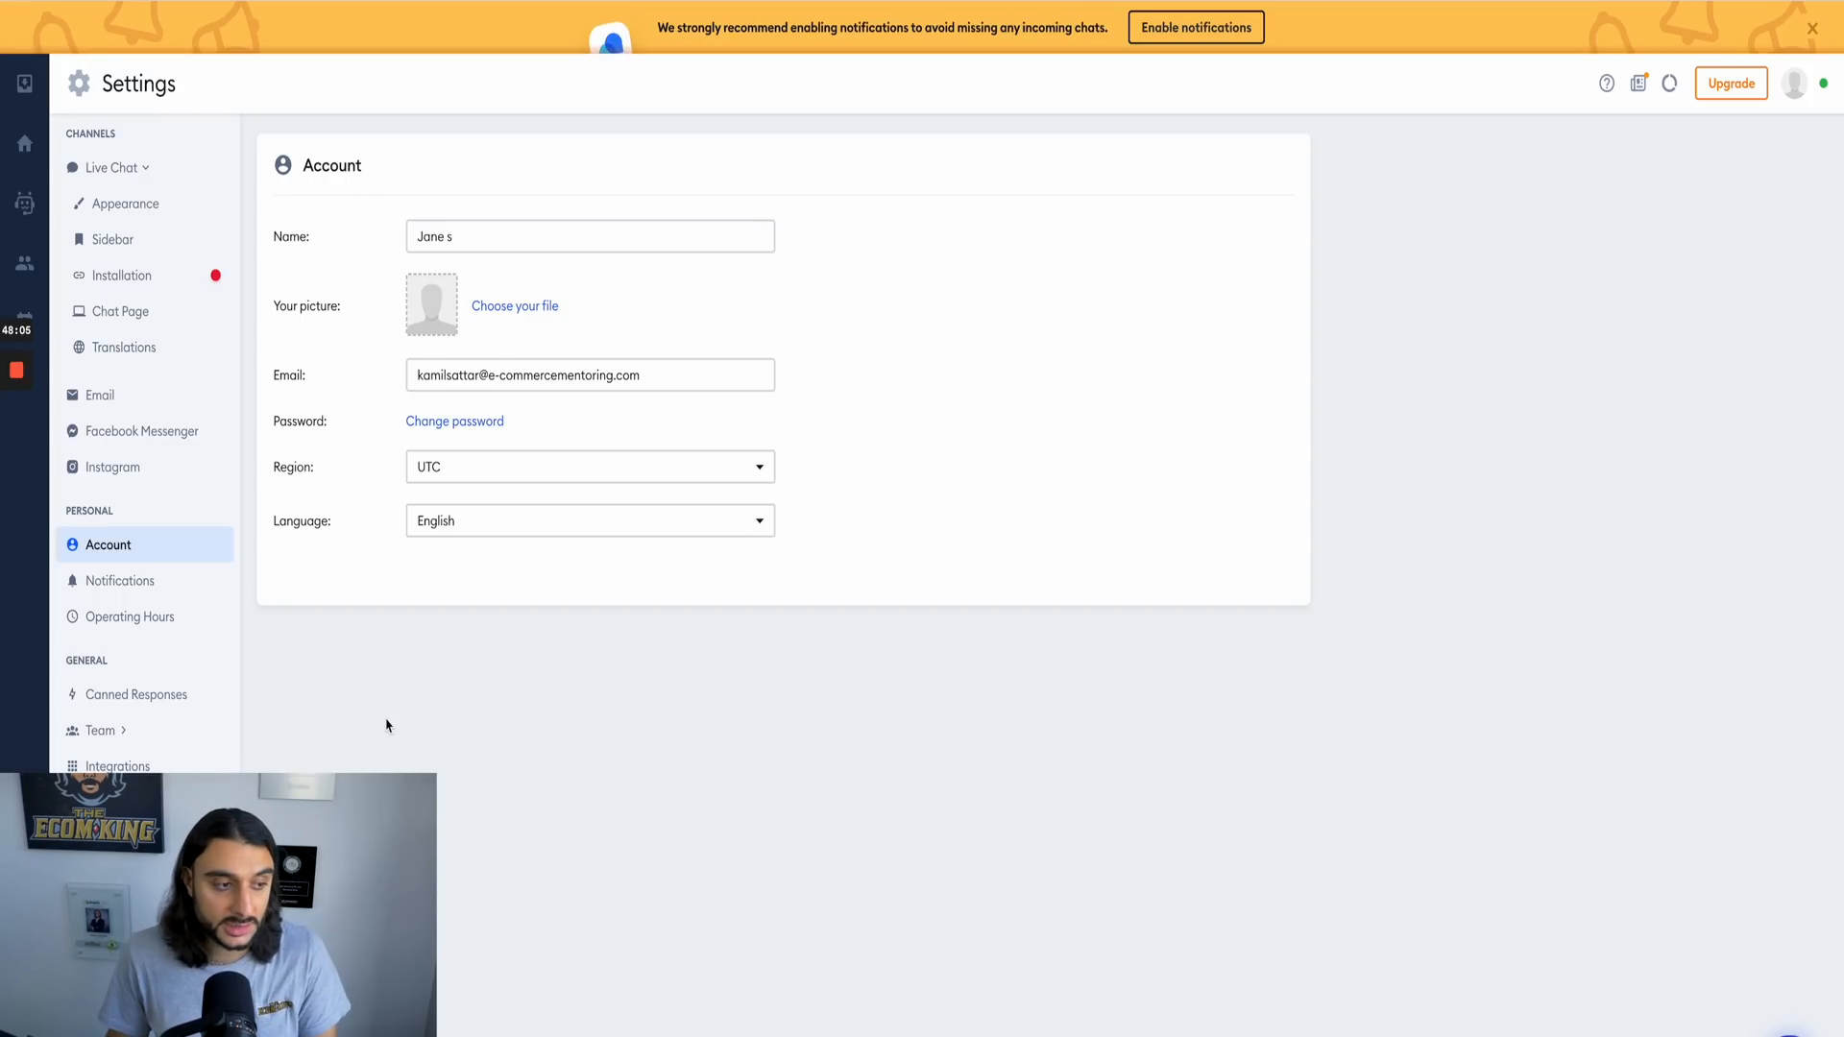
left_click(145, 581)
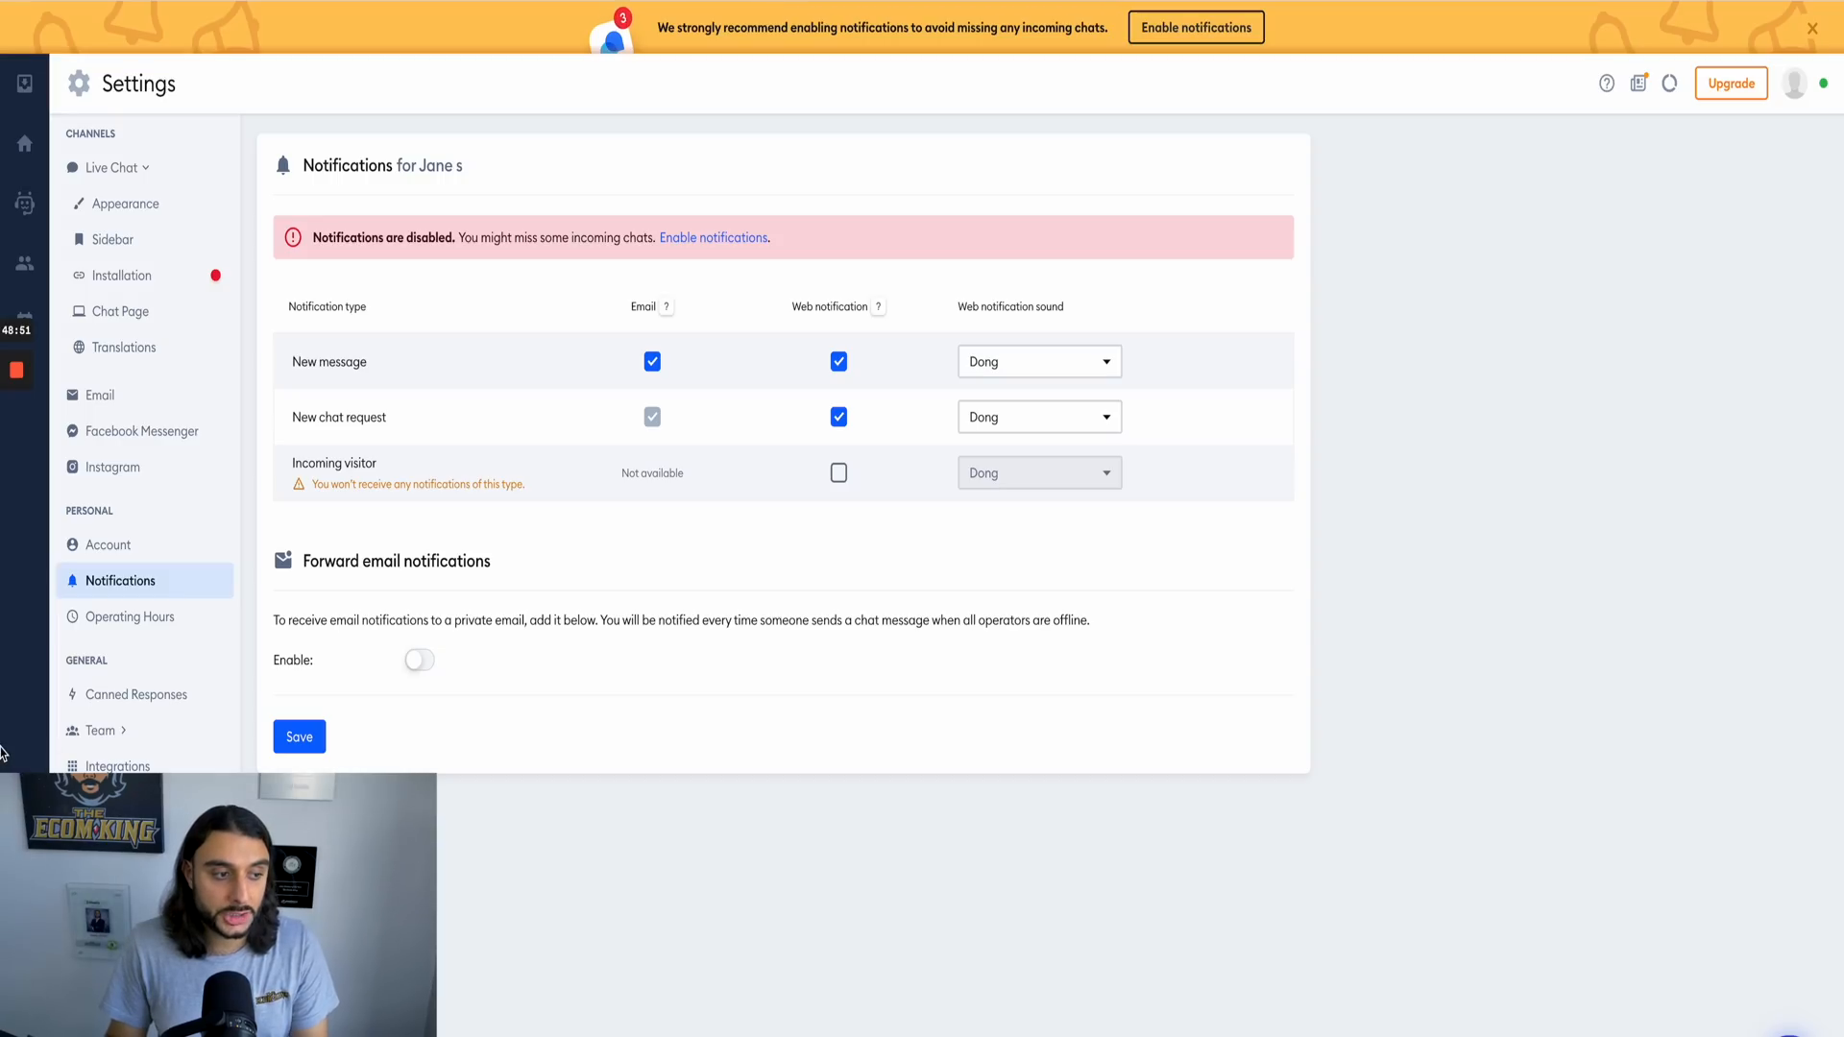
Step: Review the weekly operating hours schedule and switch operating hours off
left_click(152, 615)
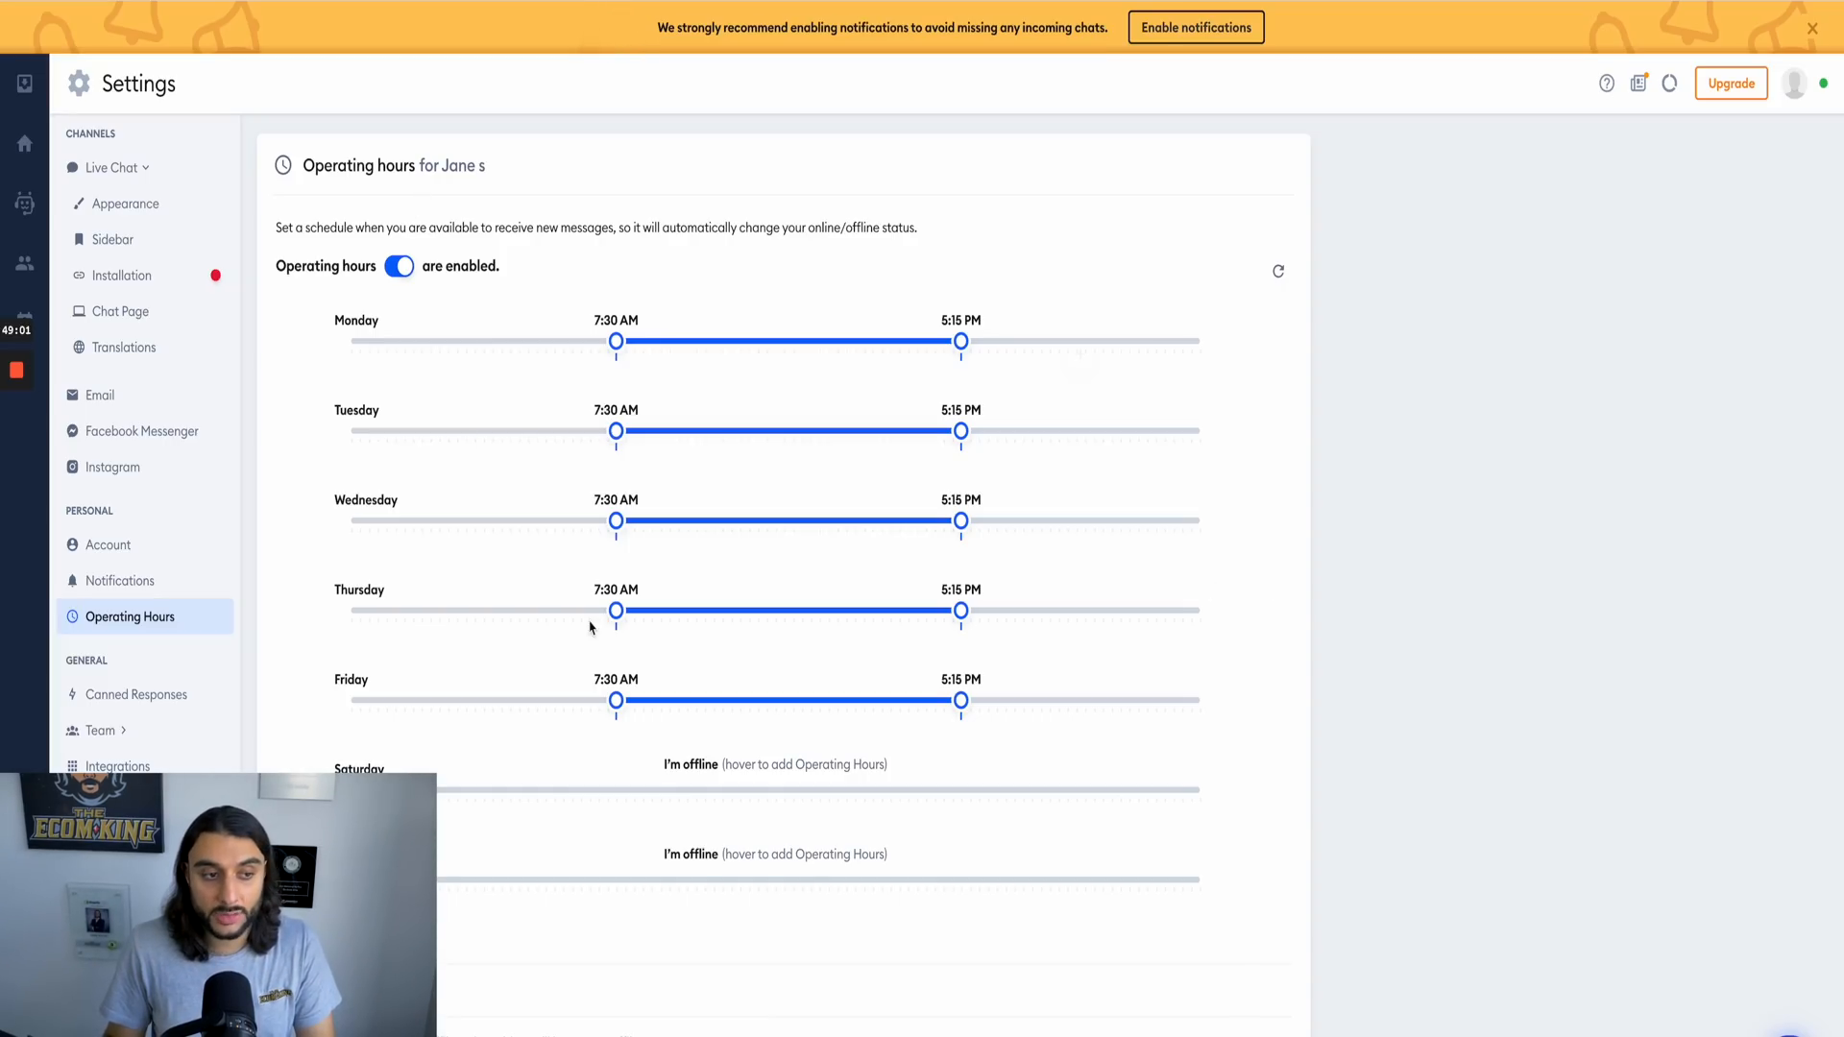
left_click(407, 269)
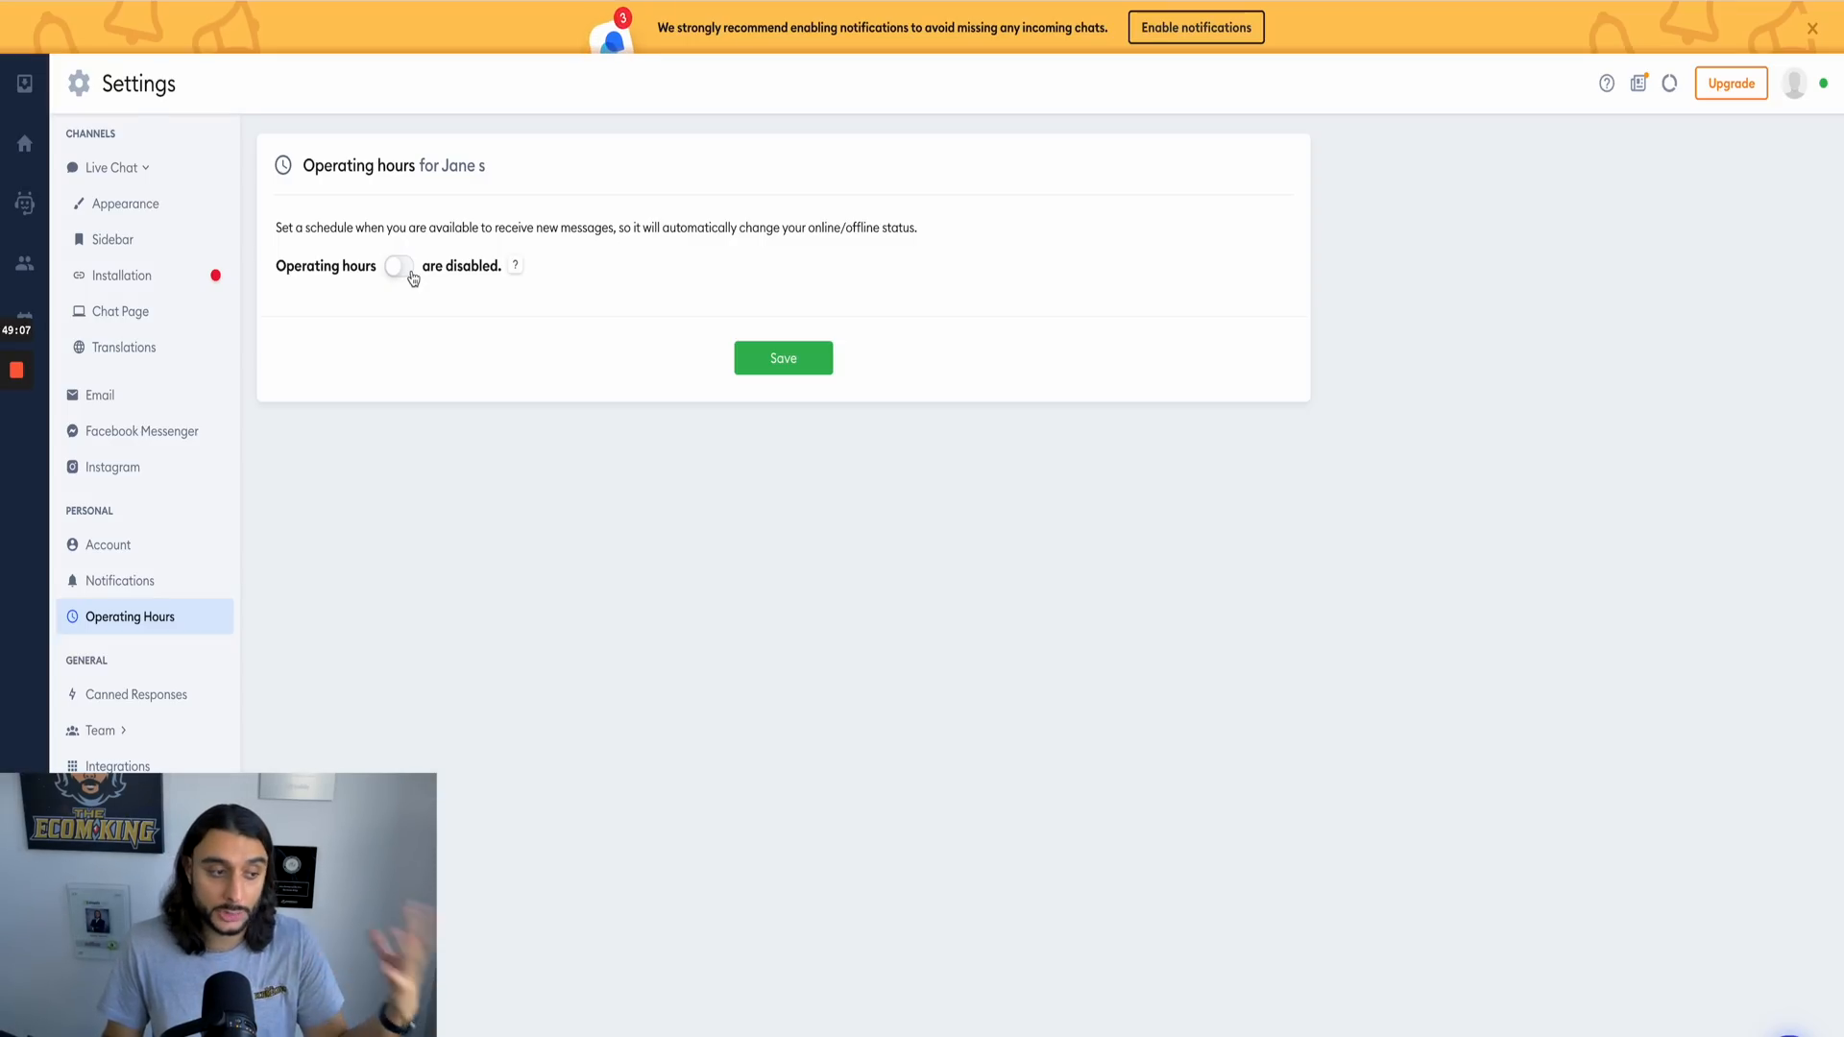
Step: Browse the available communication channels and new integrations, and examine the event tracking settings
left_click(135, 731)
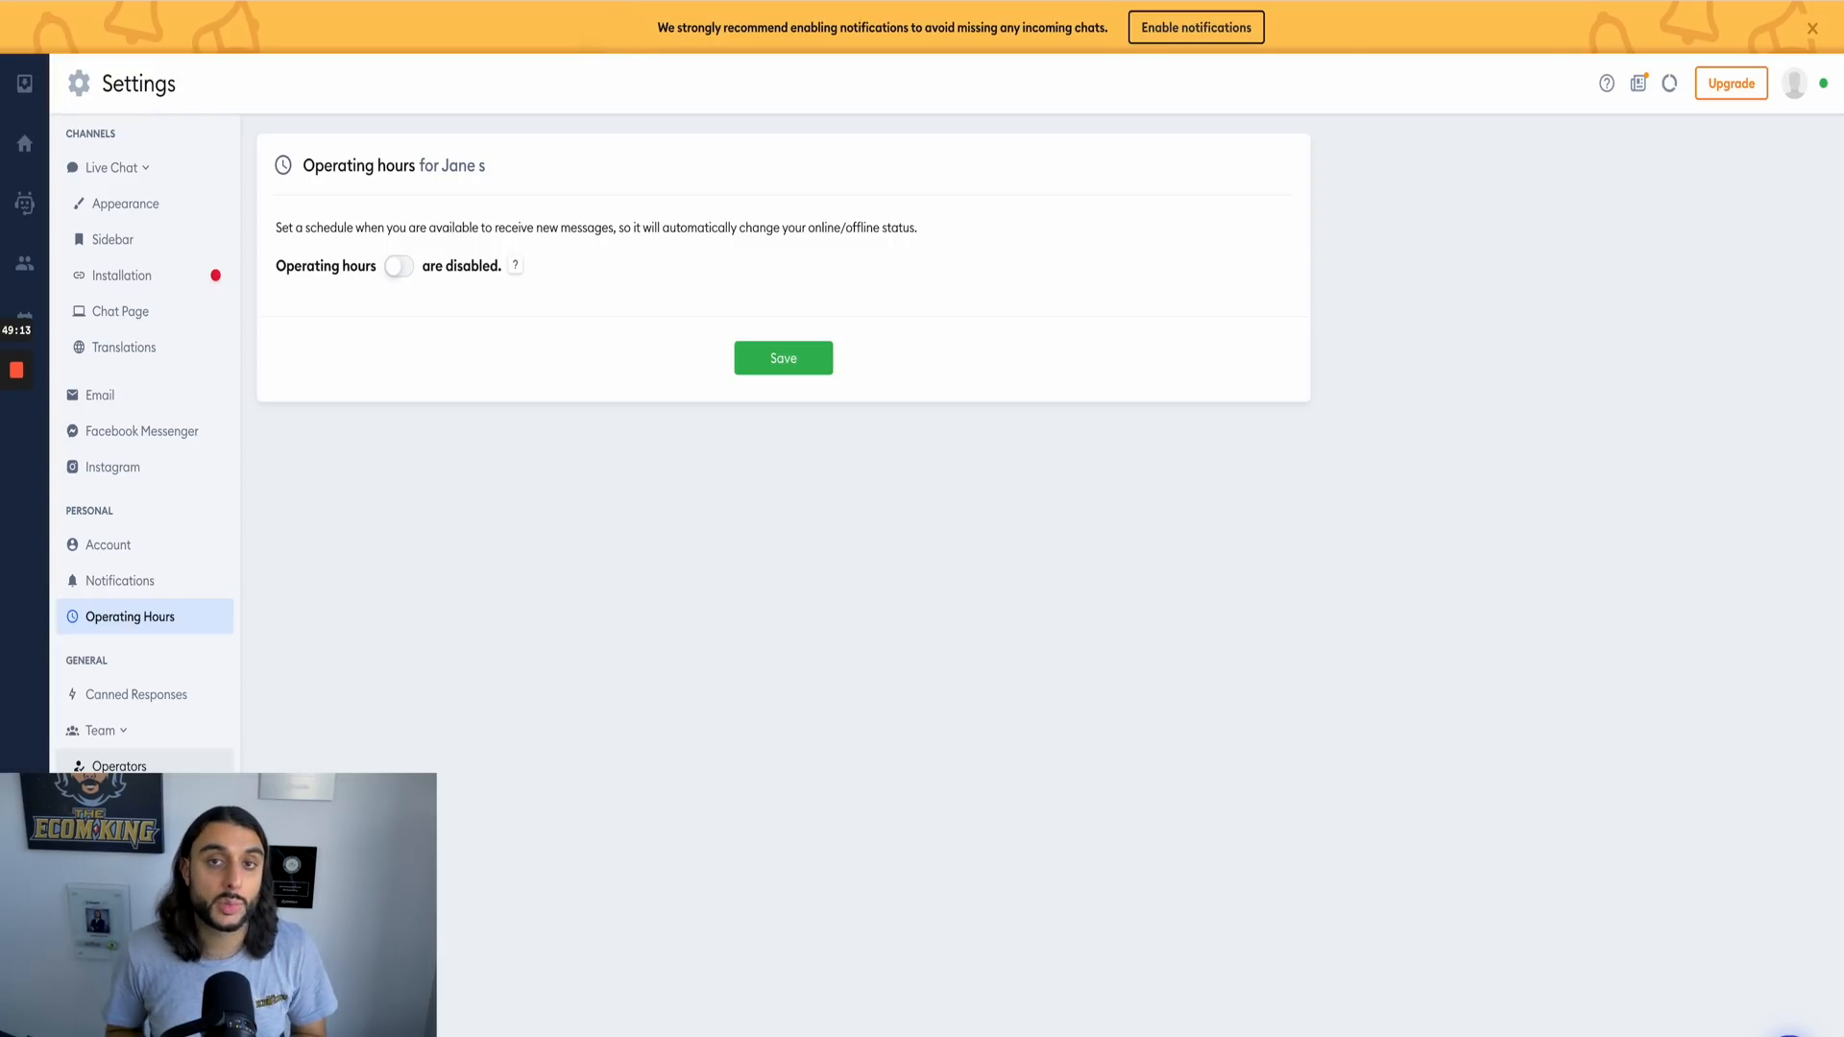
left_click(127, 800)
left_click(1080, 66)
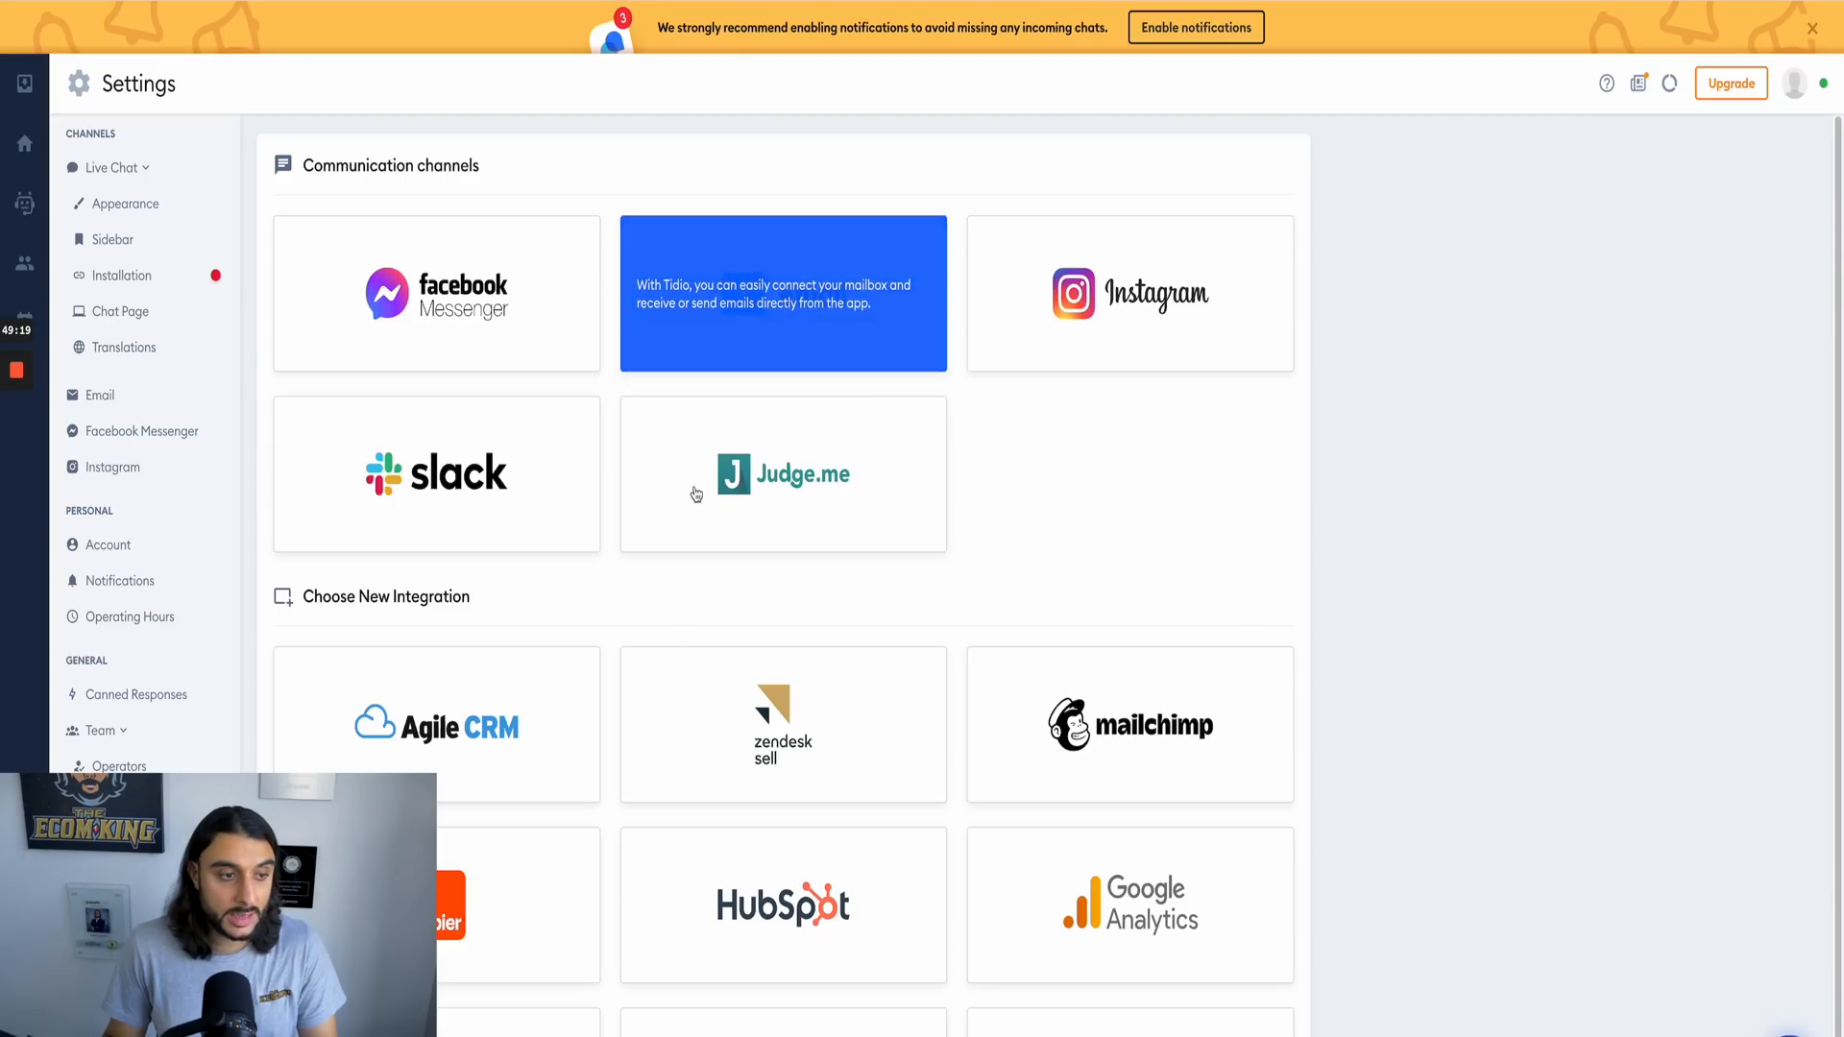
scroll(1338, 774, "down", 1)
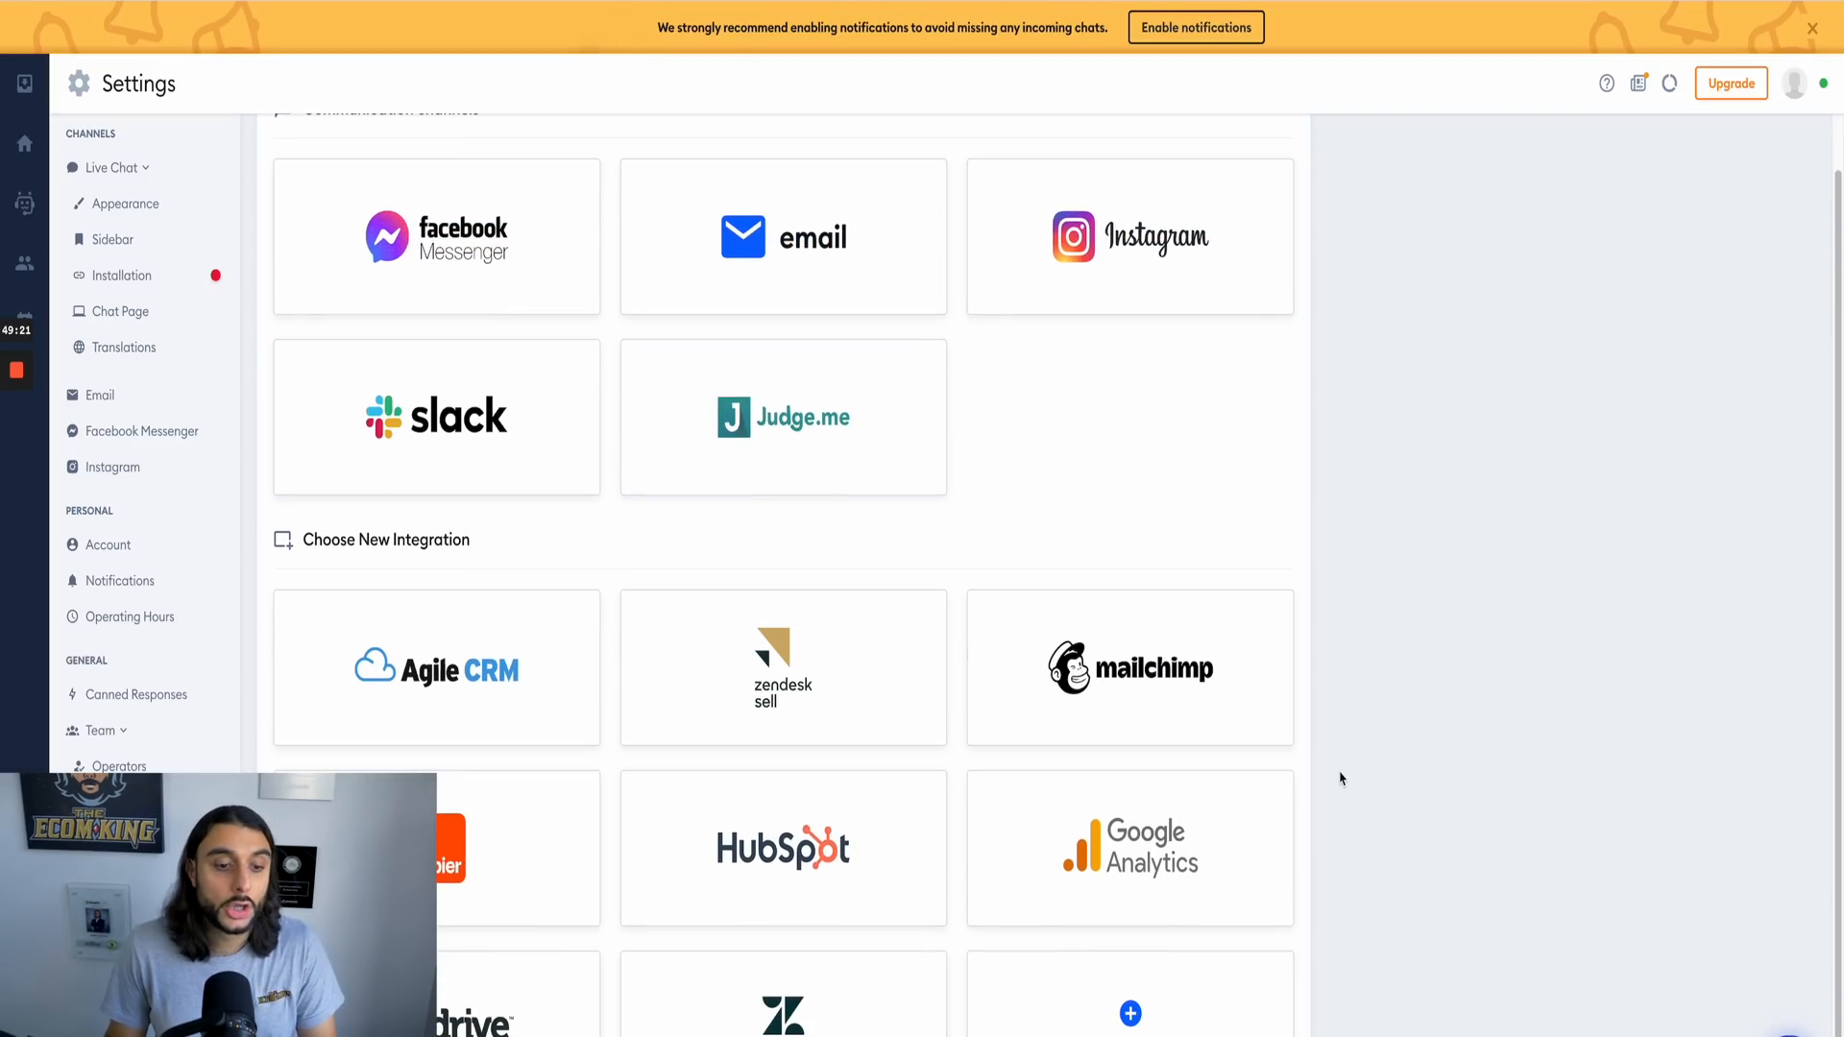
scroll(1272, 655, "up", 1)
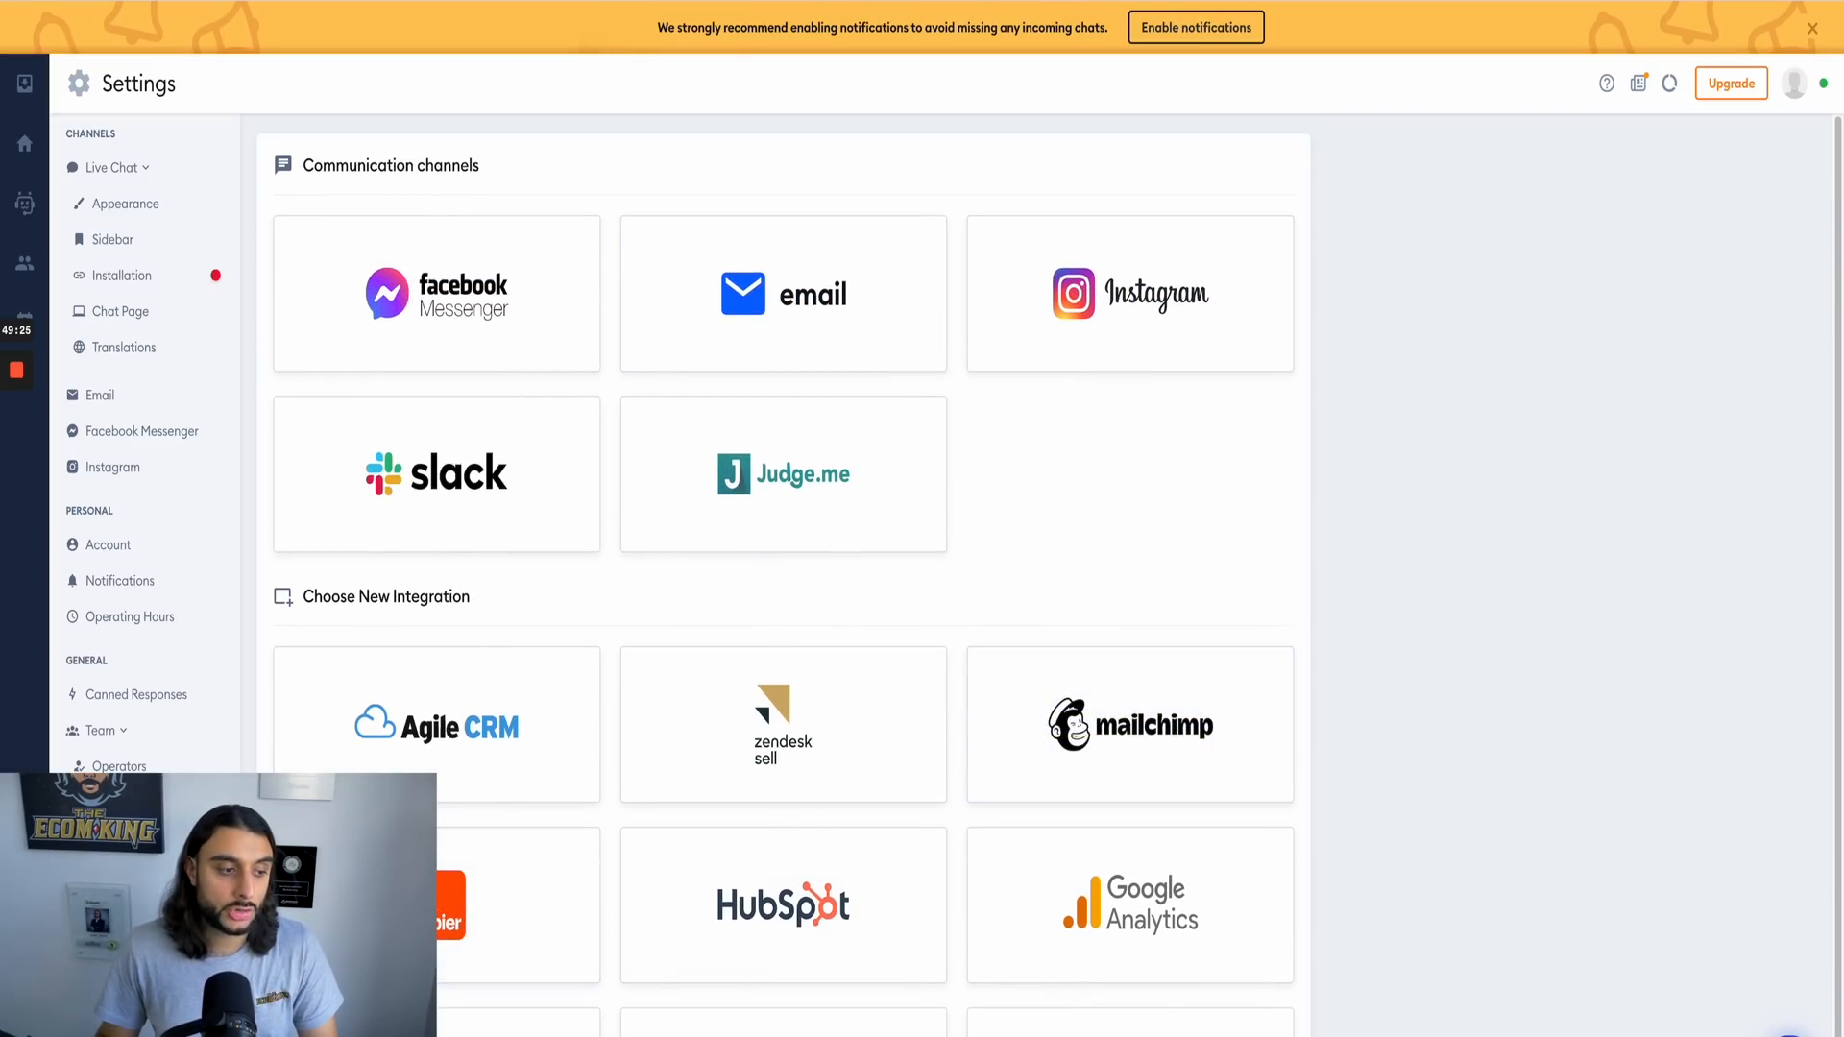
left_click(743, 864)
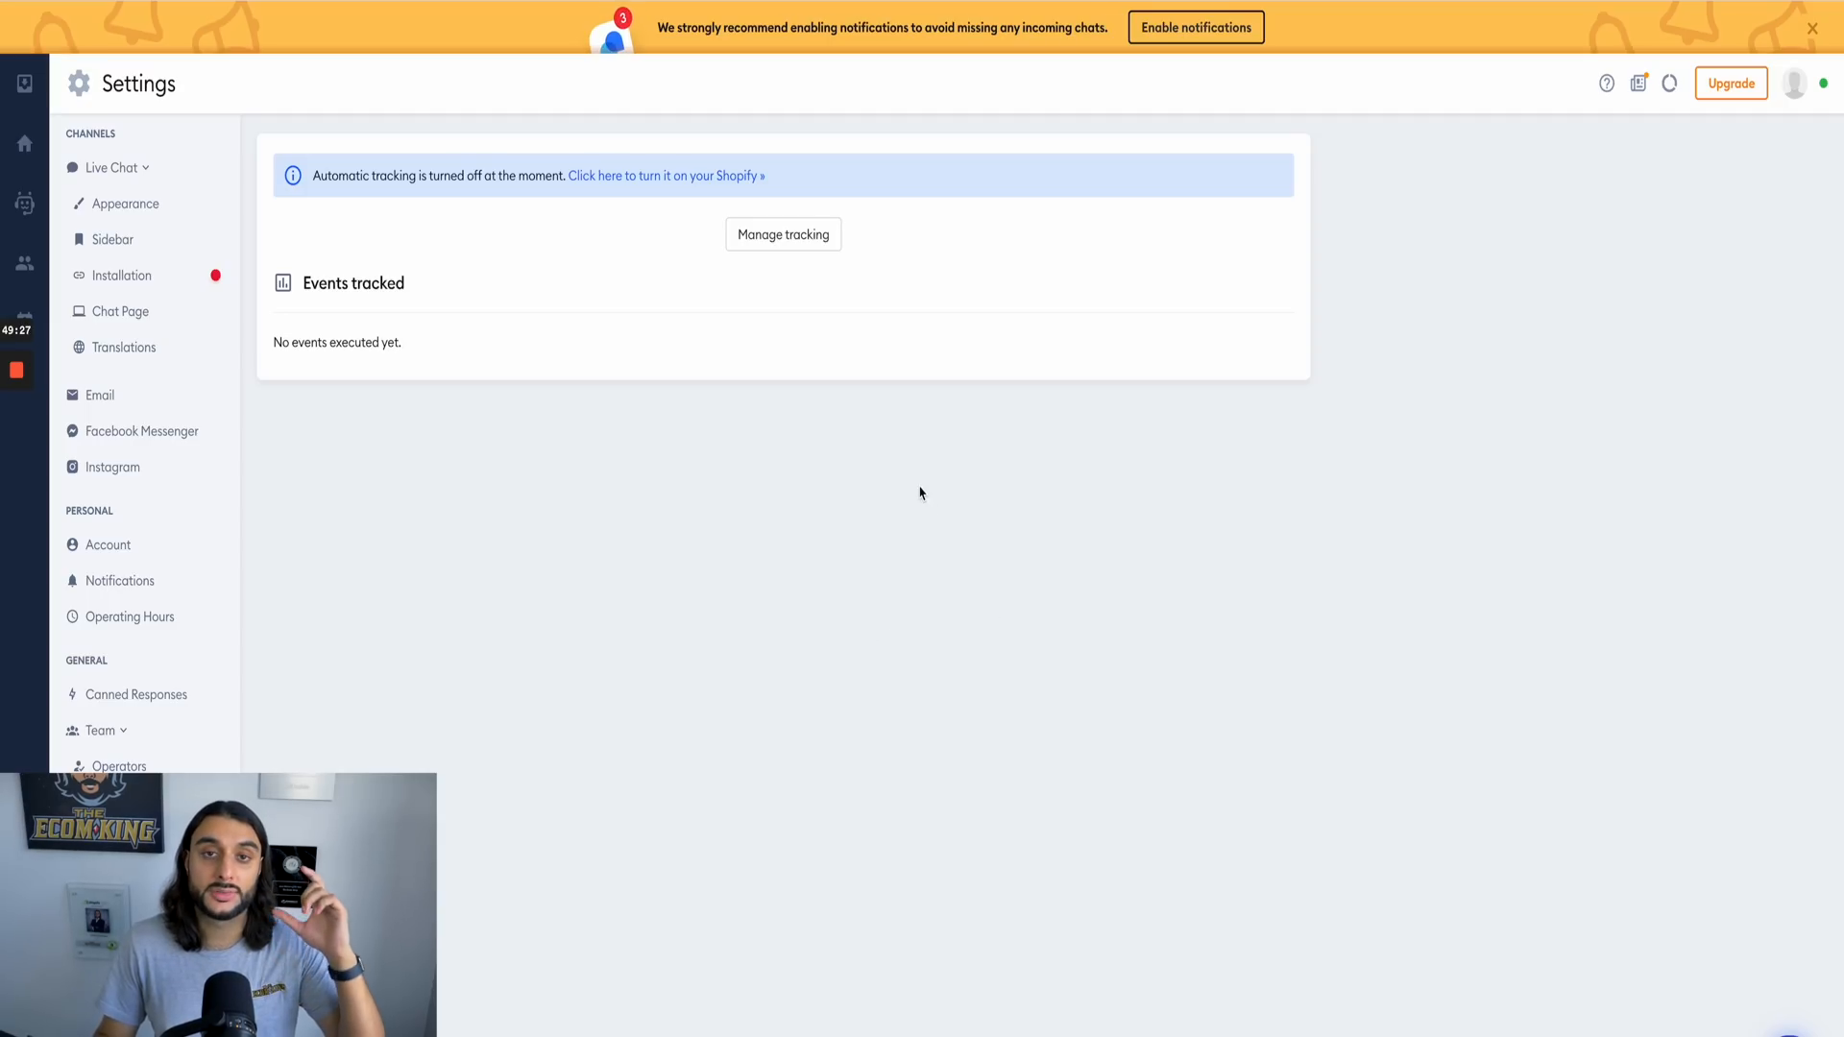
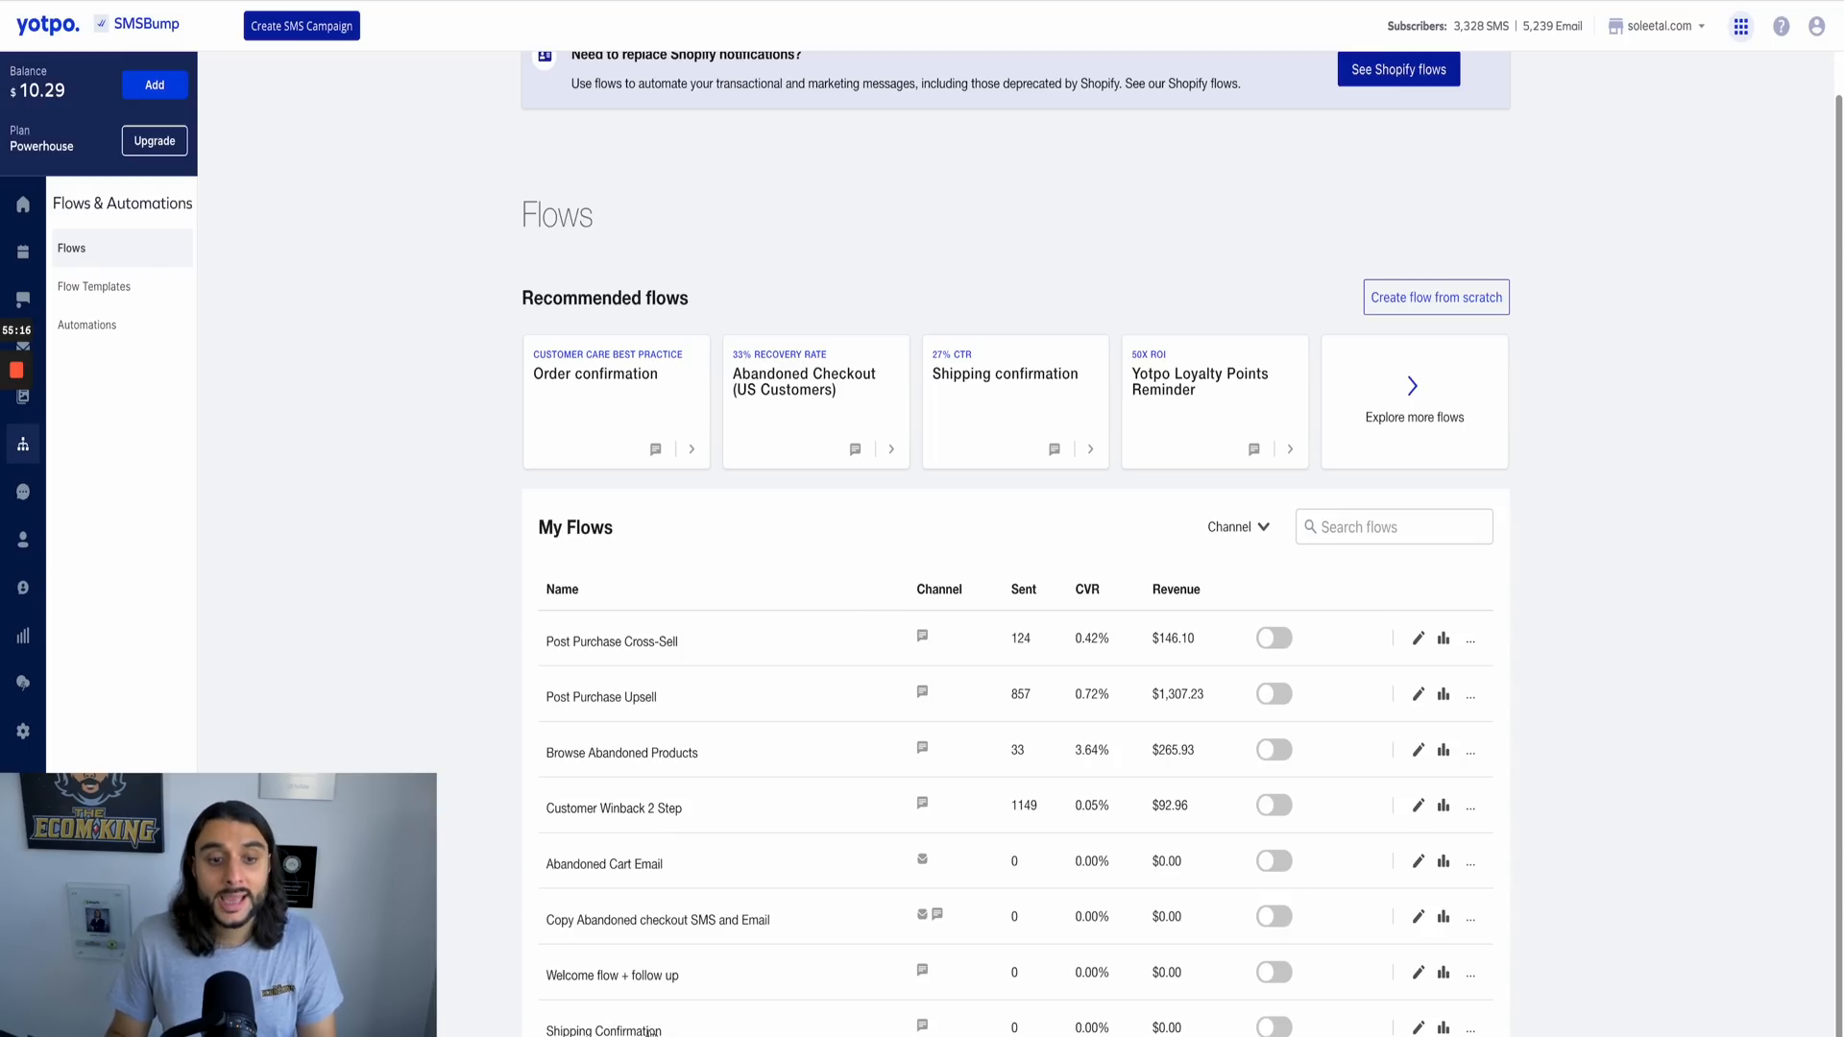
Step: In Yotpo SMSBump, open the Shipping Confirmation flow and review its SMS action's message text and shortcodes
left_click(1345, 524)
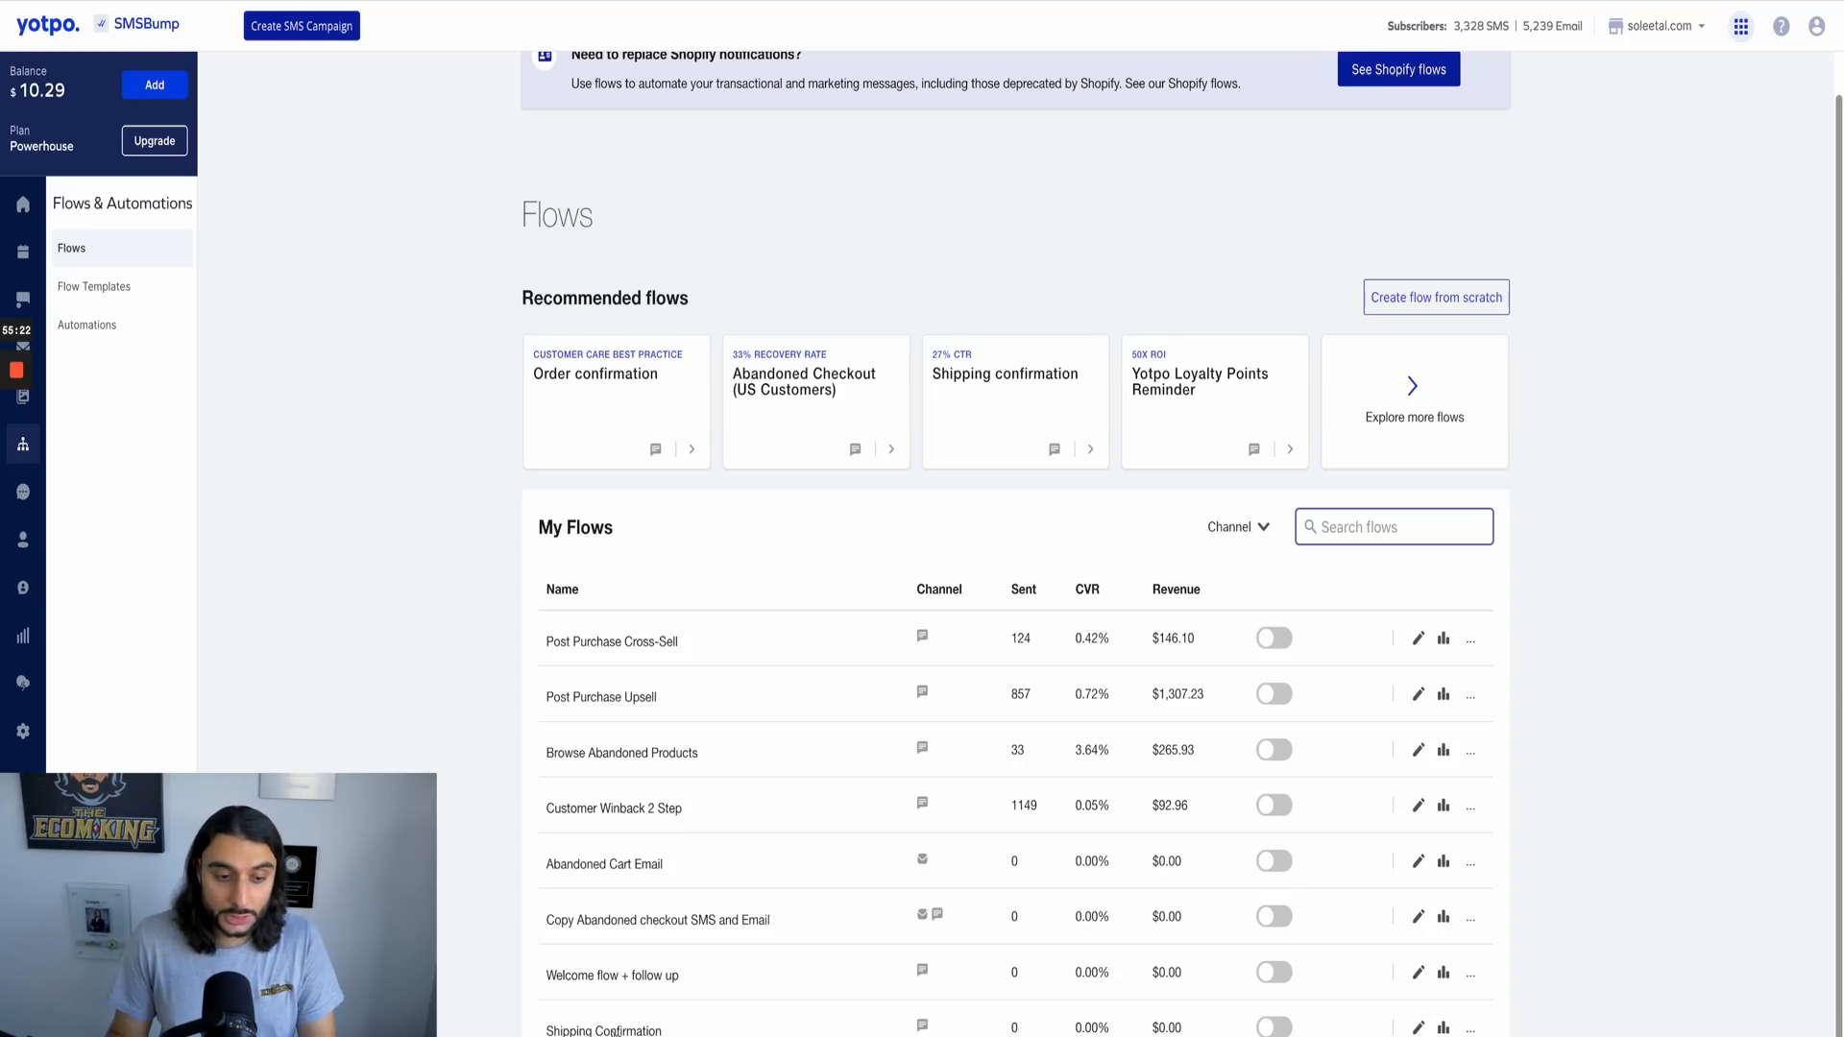
left_click(1418, 1031)
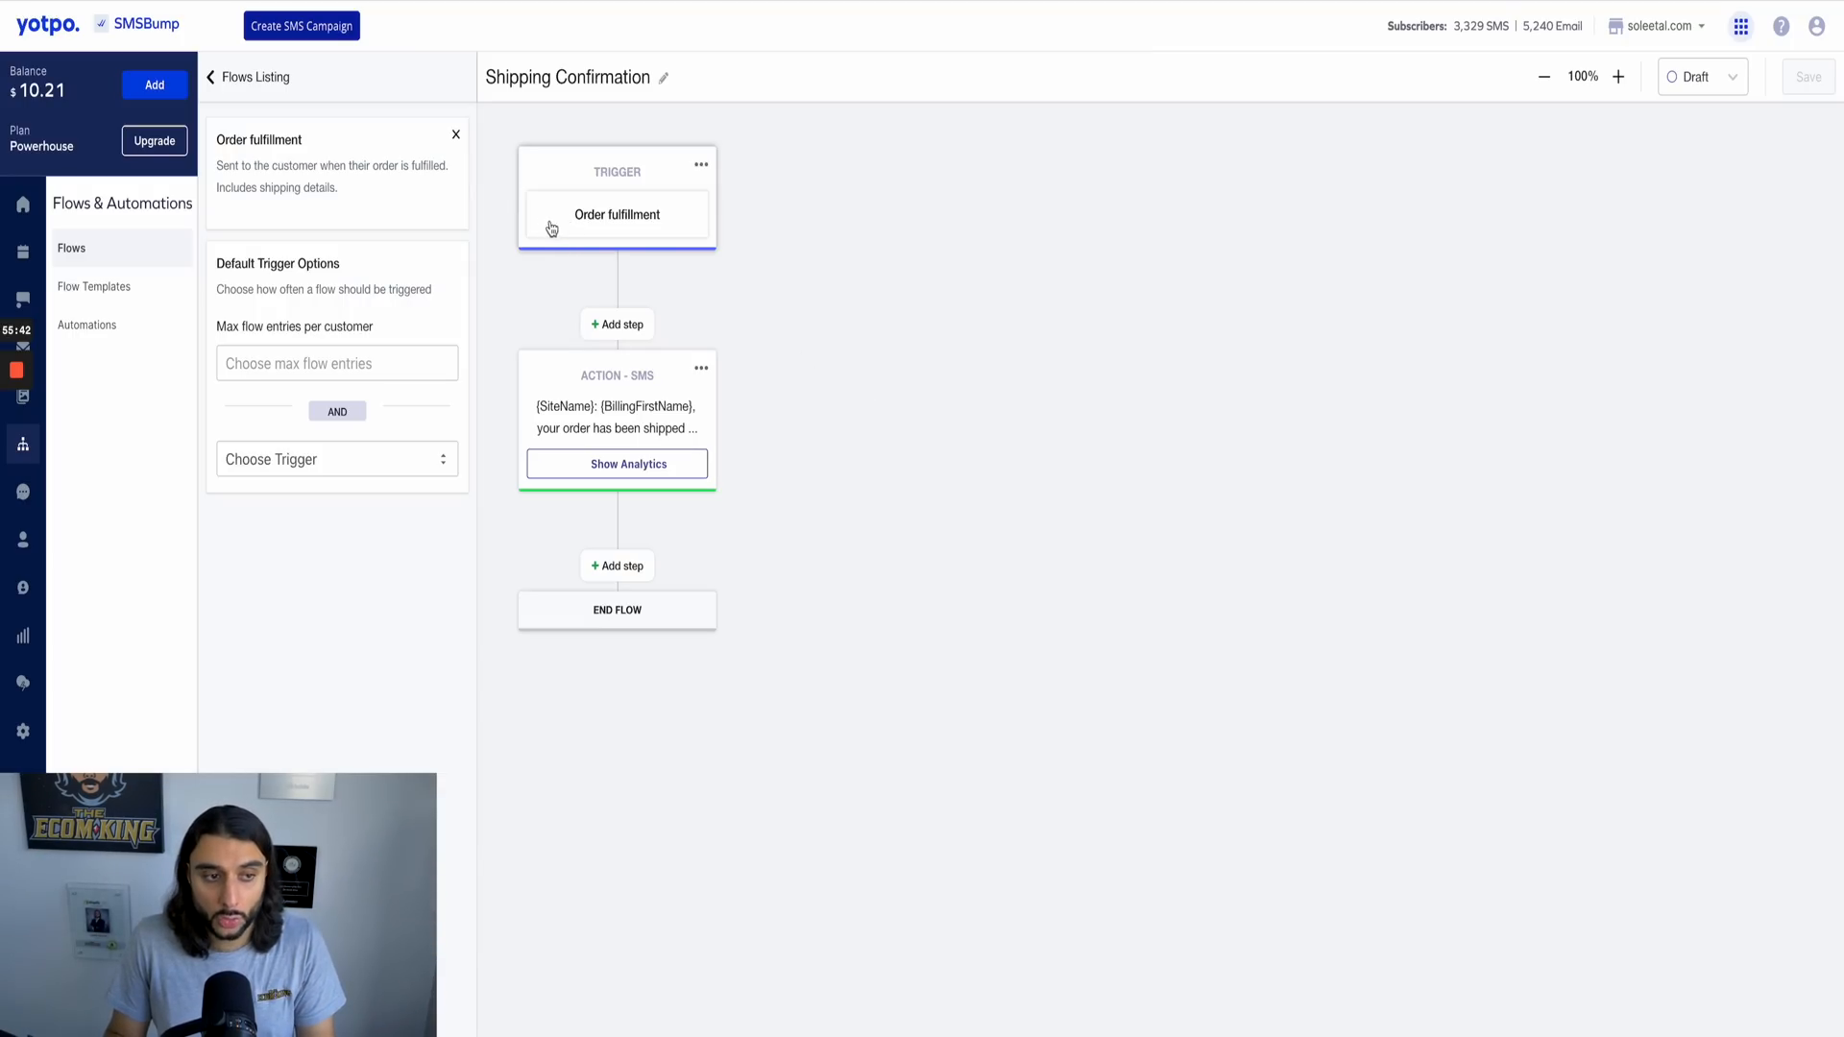
left_click(602, 466)
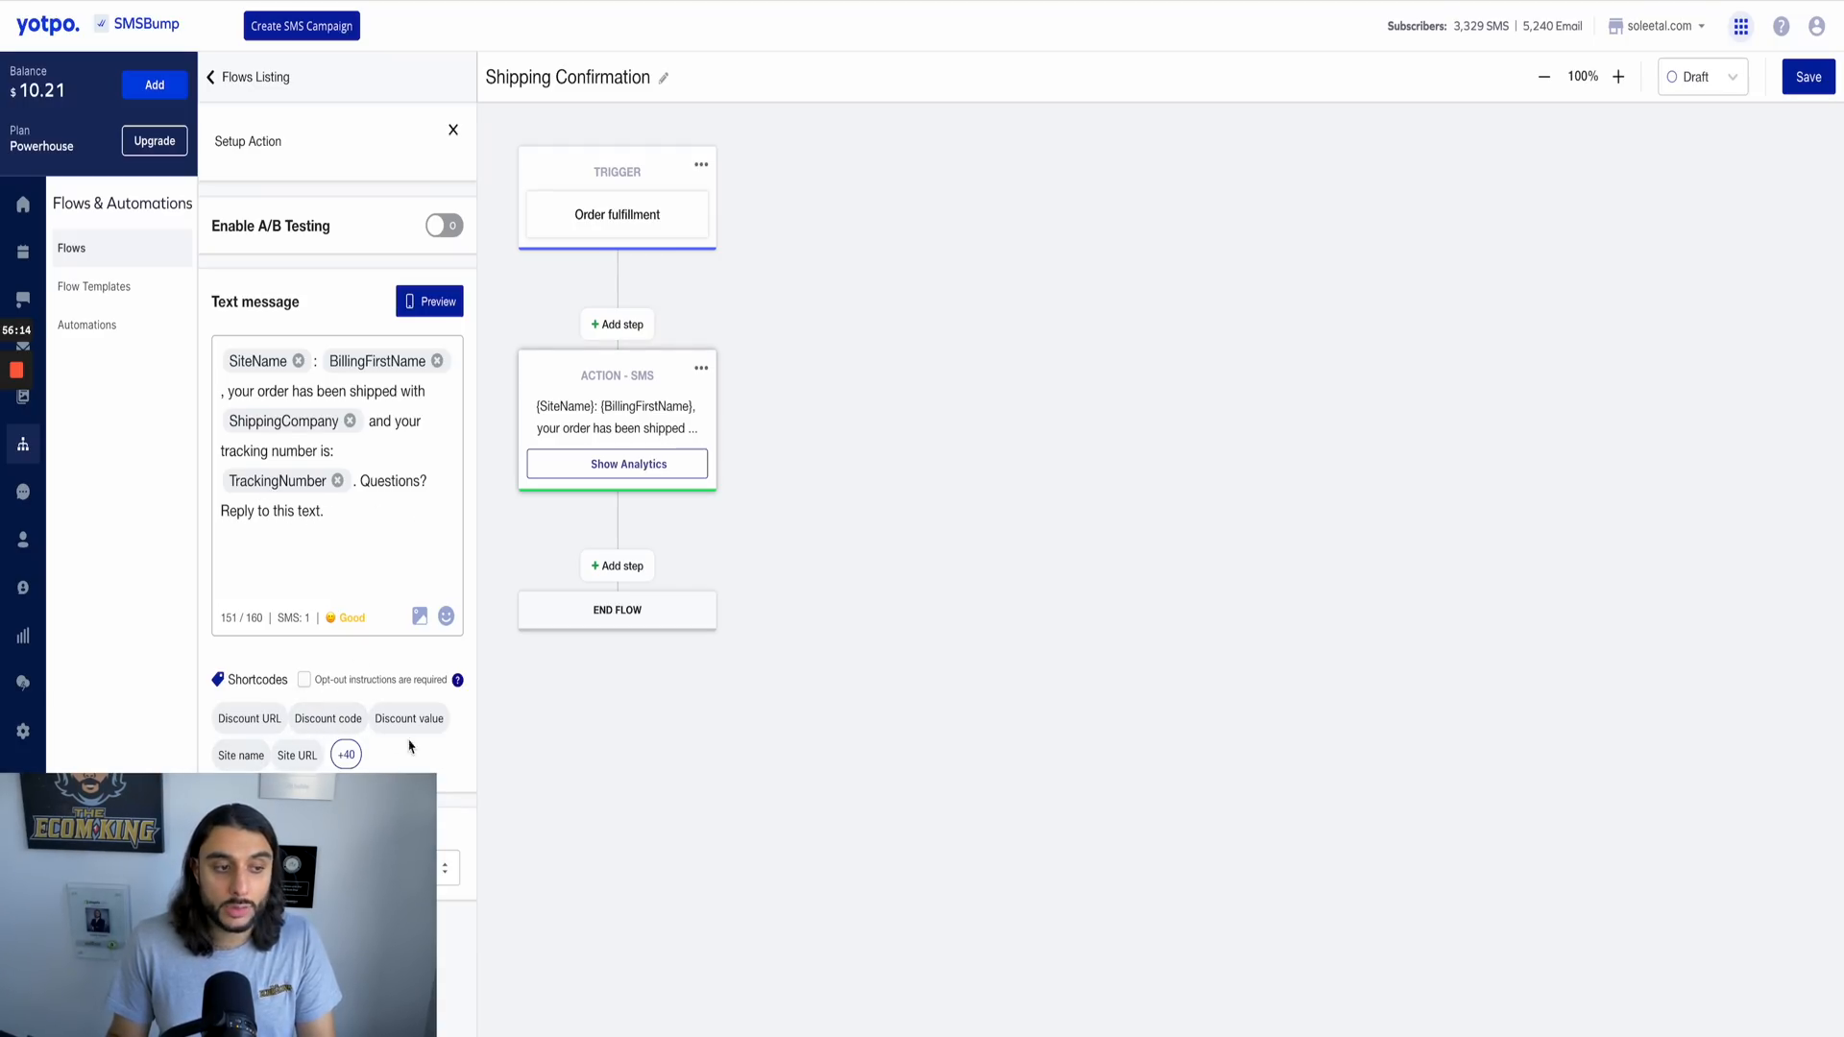
mouse_move(434, 720)
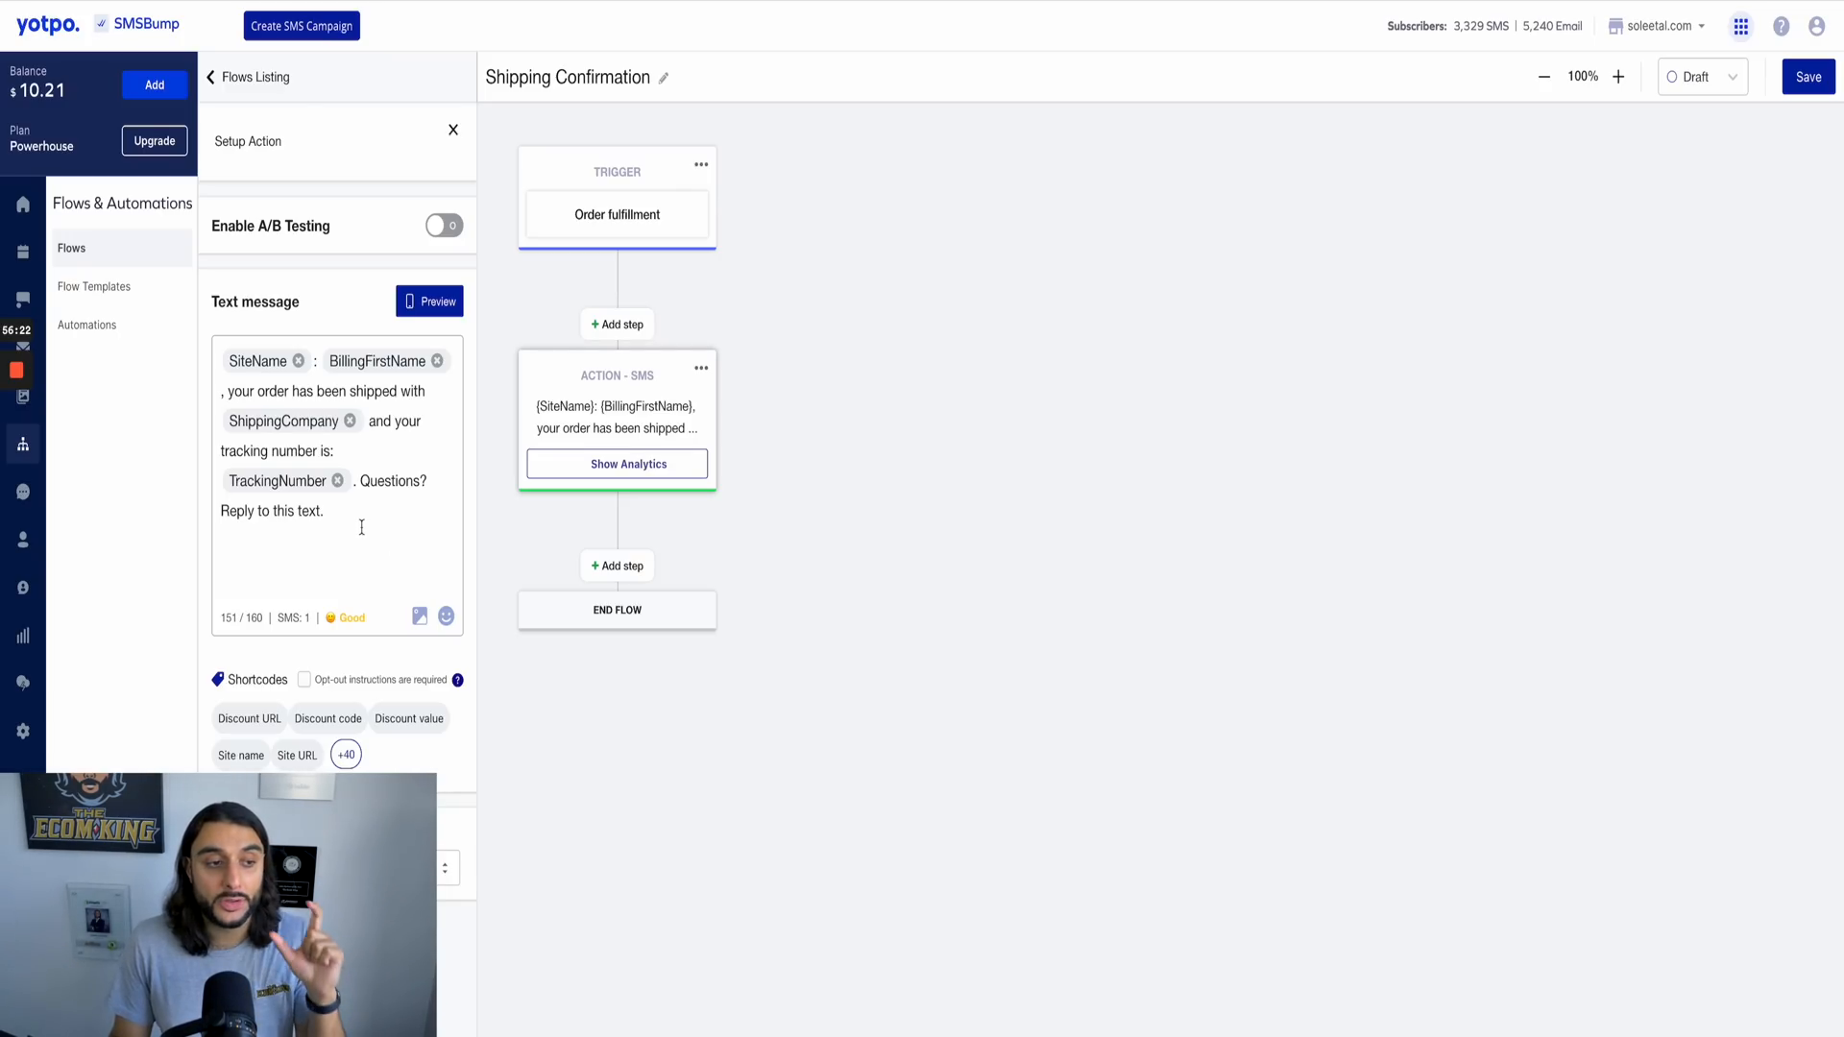
left_click(350, 421)
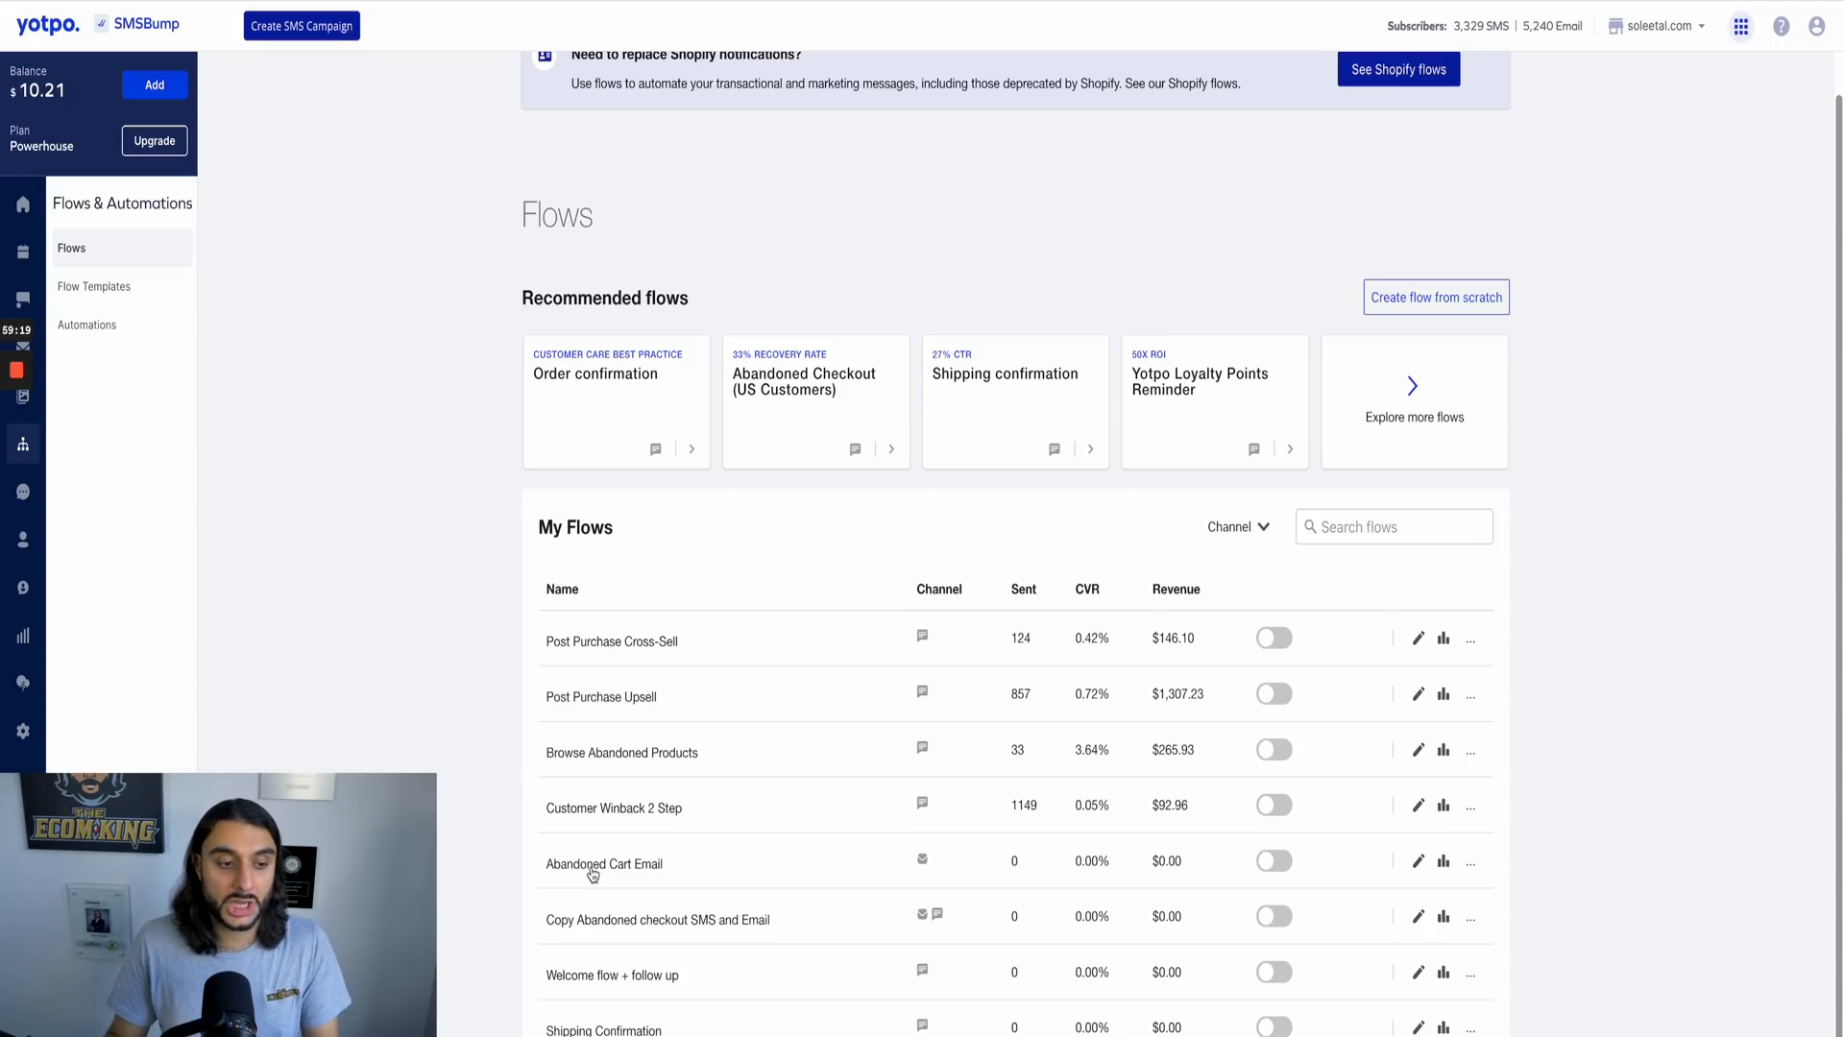
Step: Check the additional actions available for the Abandoned Cart Email flow in the flows list
left_click(1471, 863)
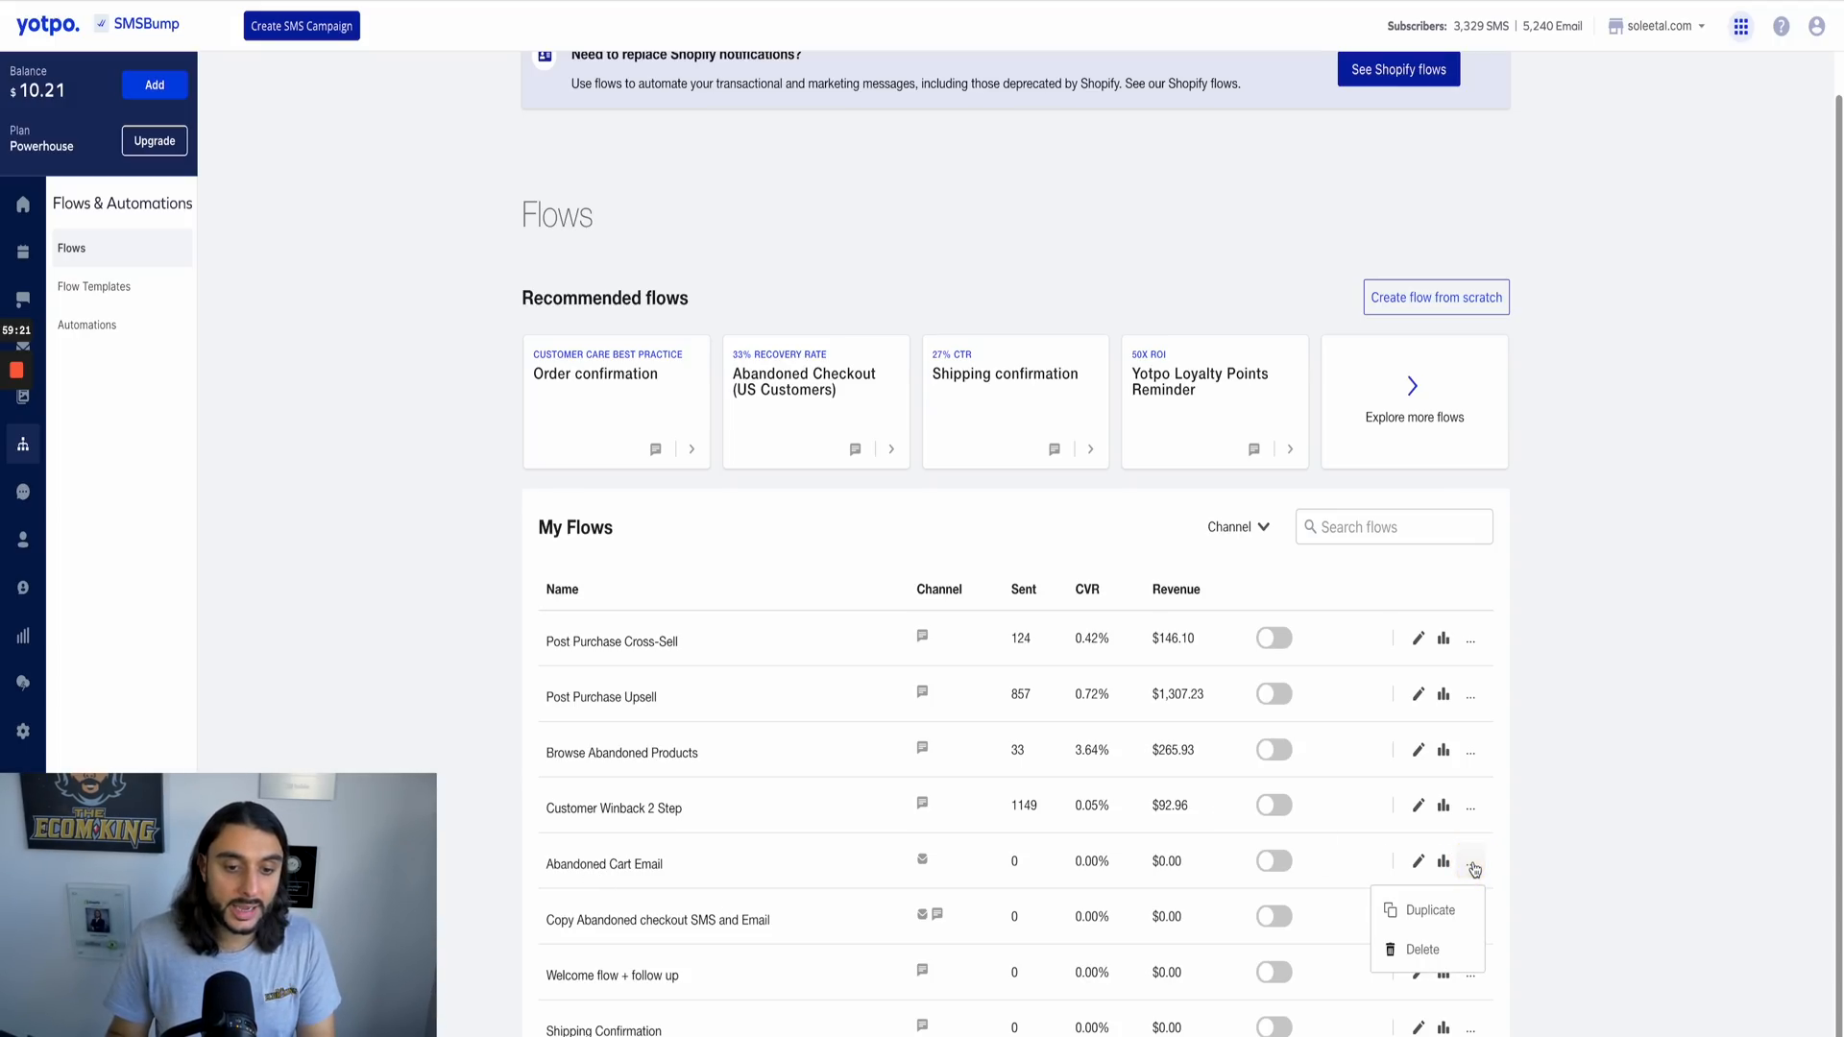
left_click(1620, 823)
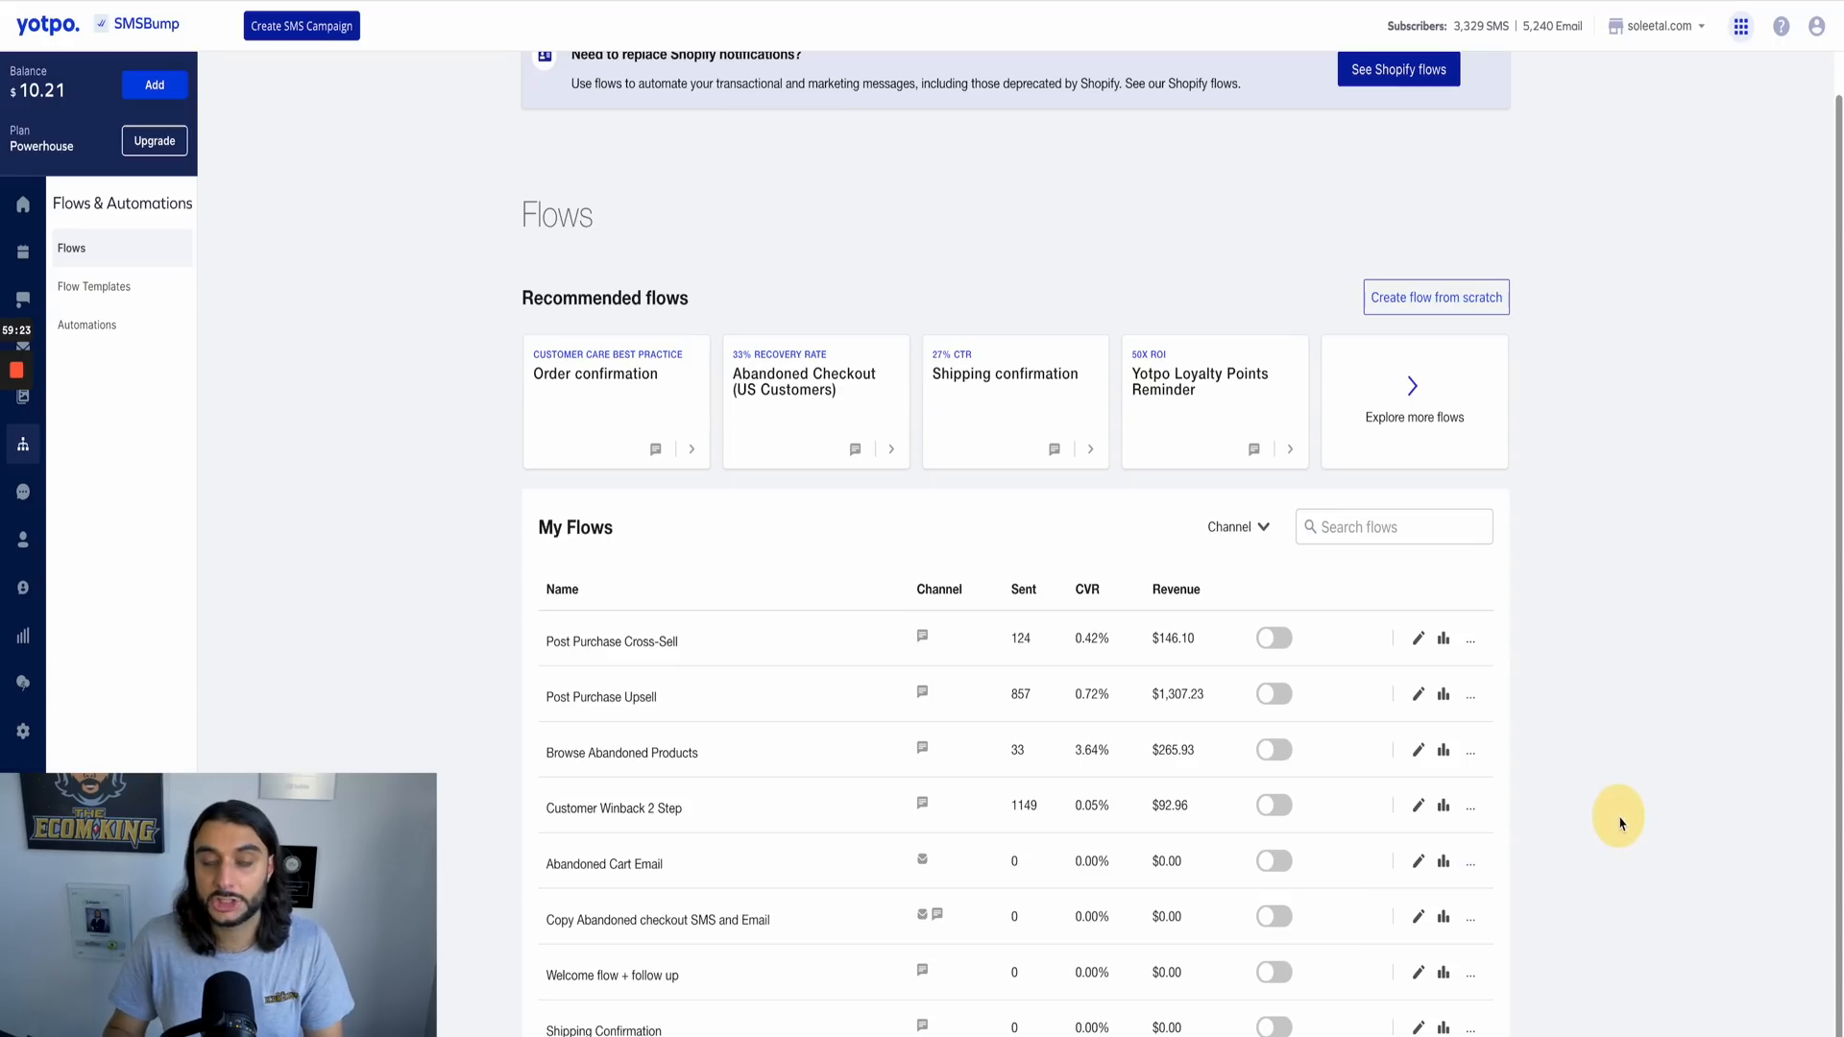
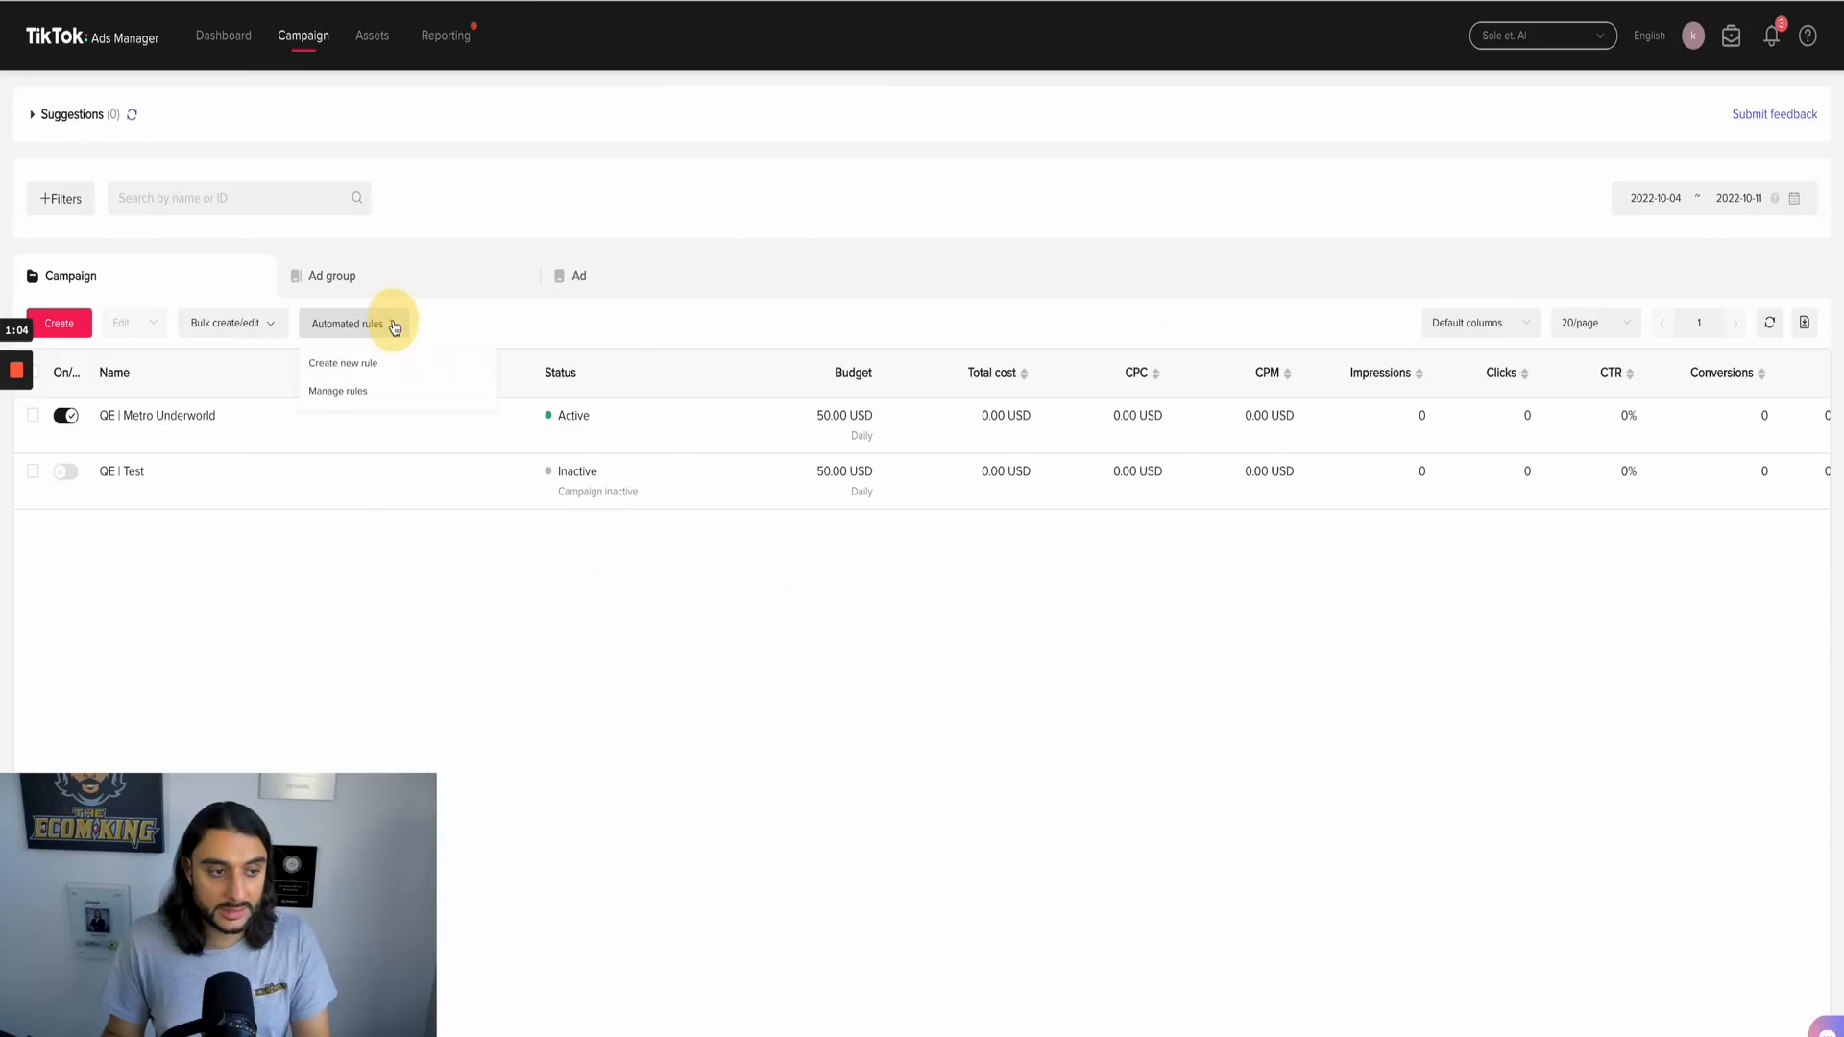
Step: Switch to TikTok Ads Manager and start a new custom automated rule that applies to all active campaigns
left_click(371, 369)
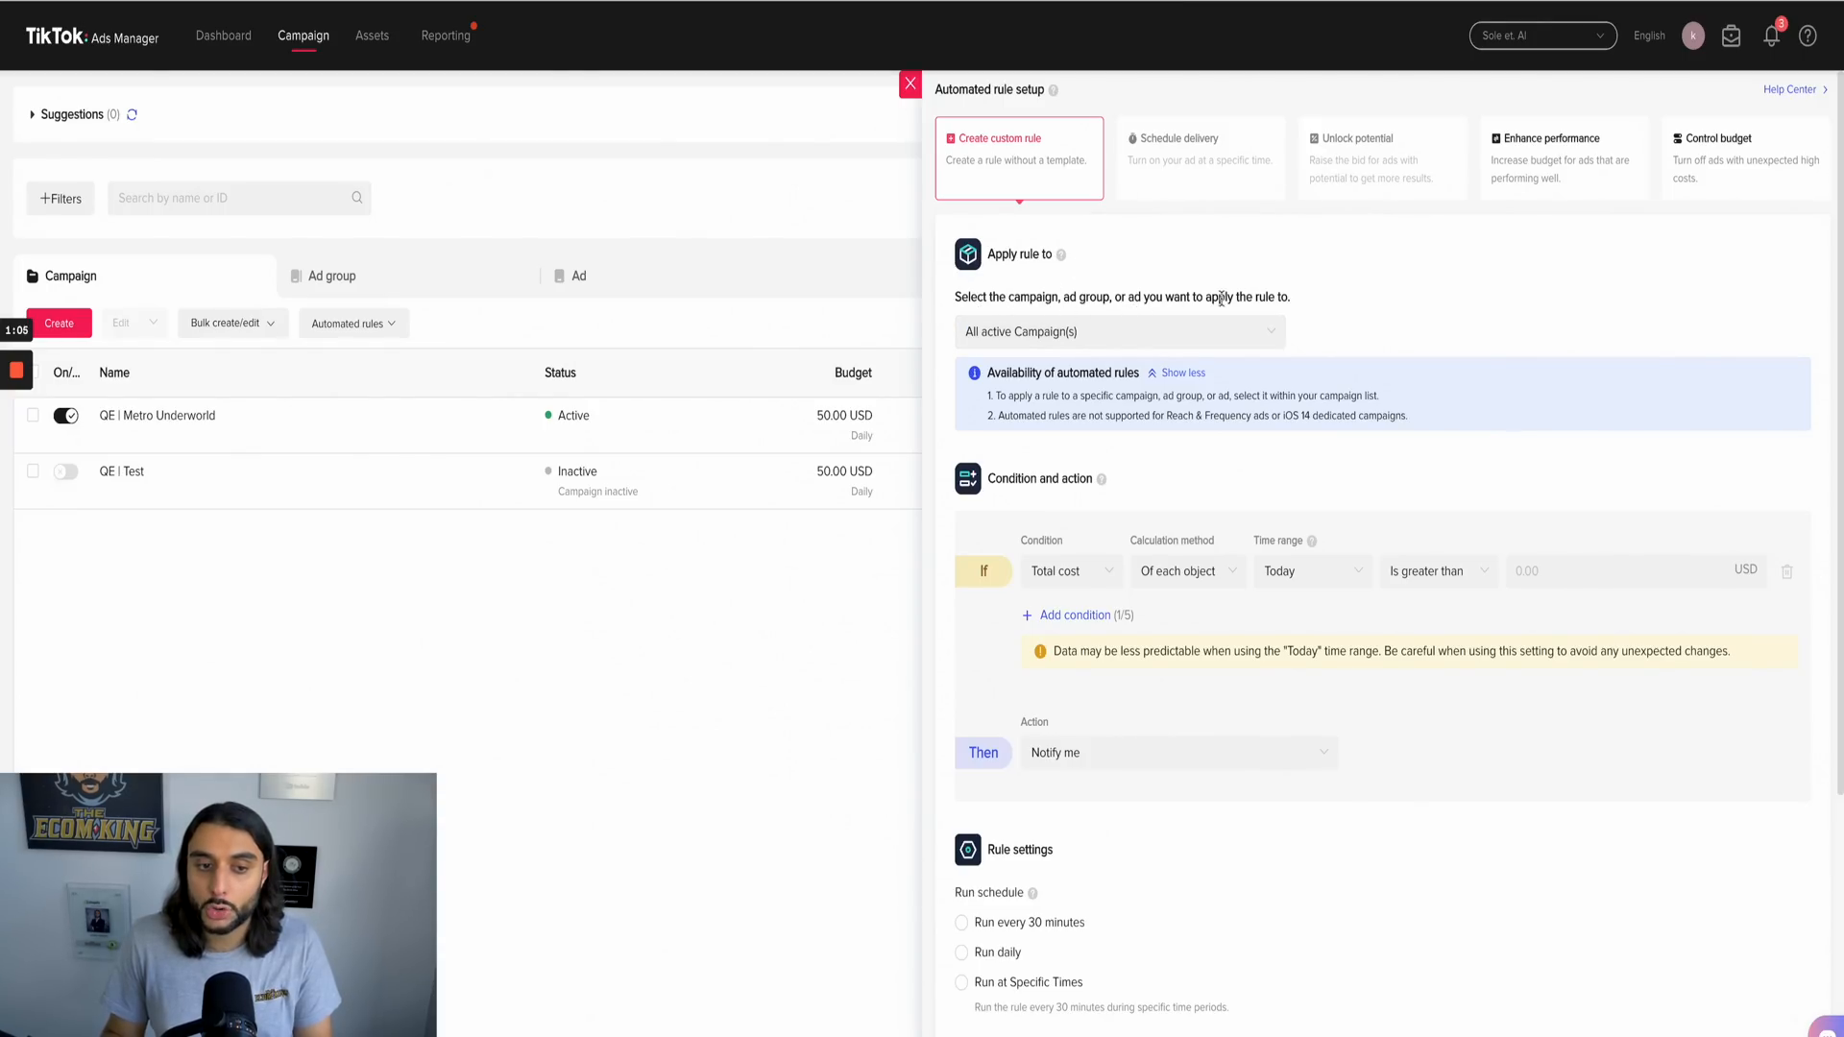
left_click(1053, 332)
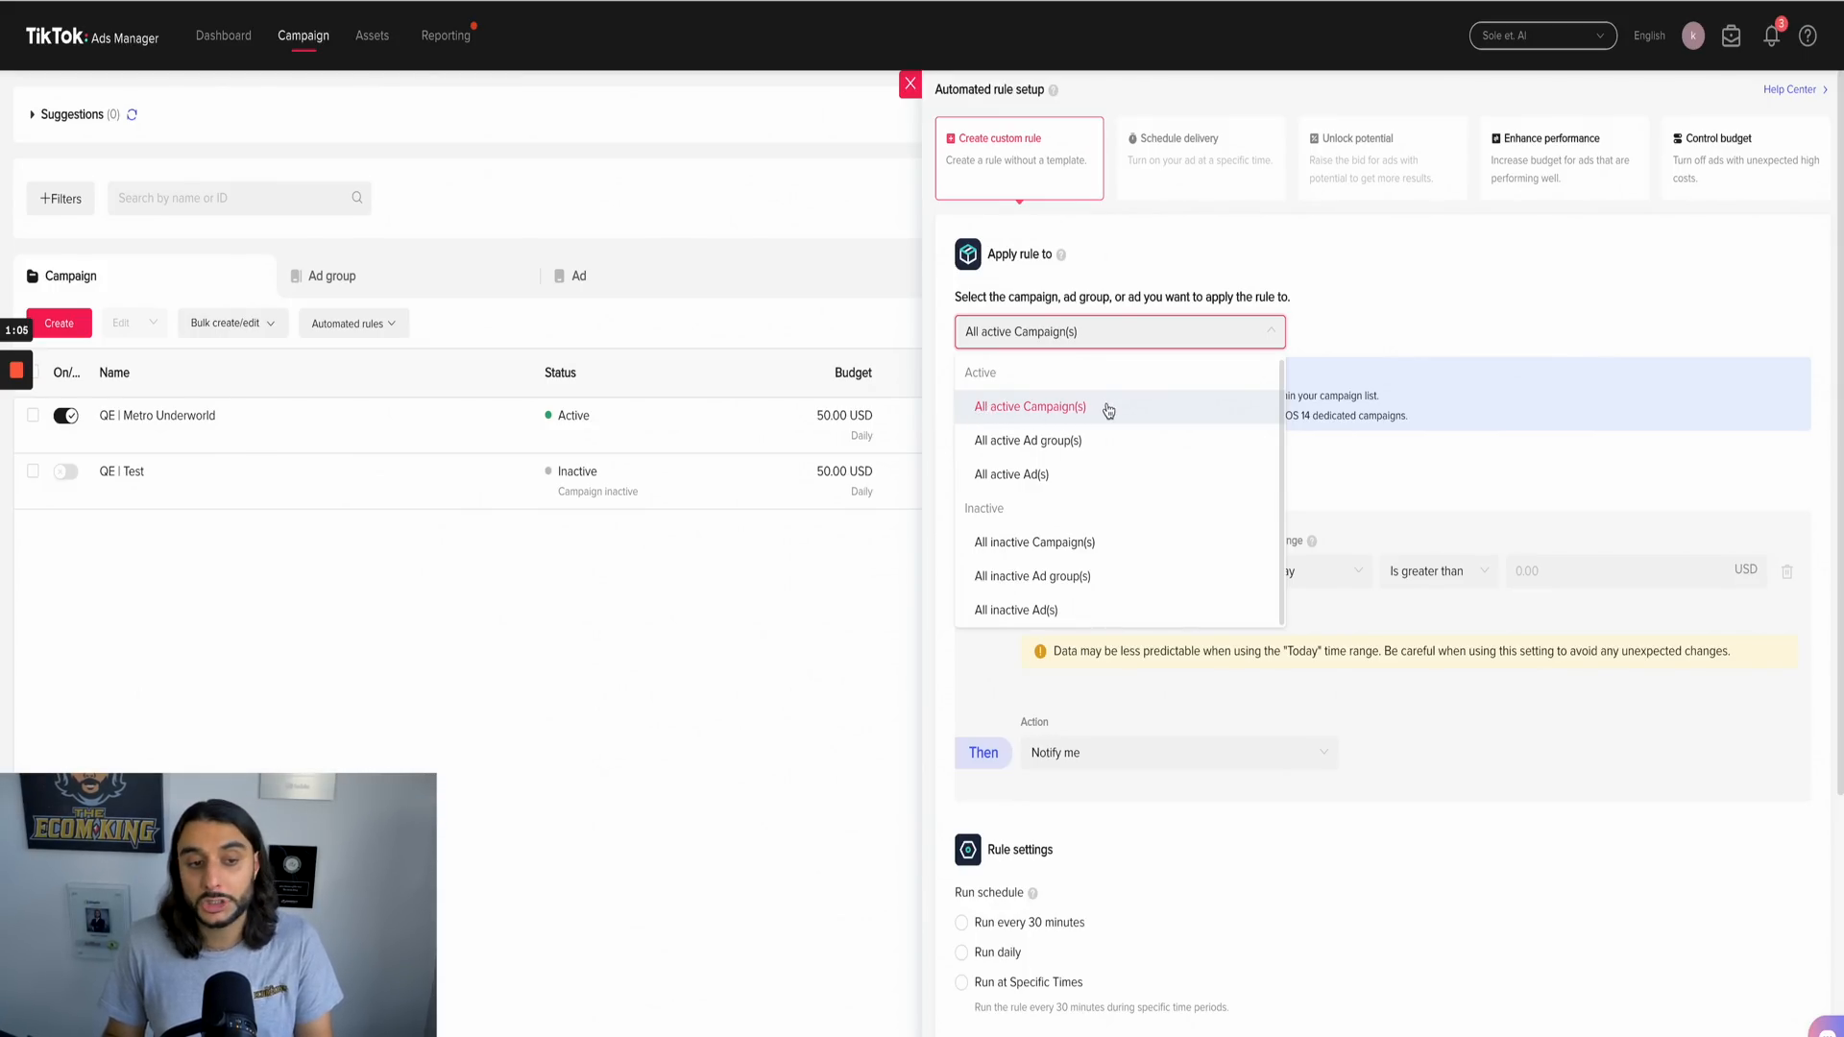
left_click(1428, 294)
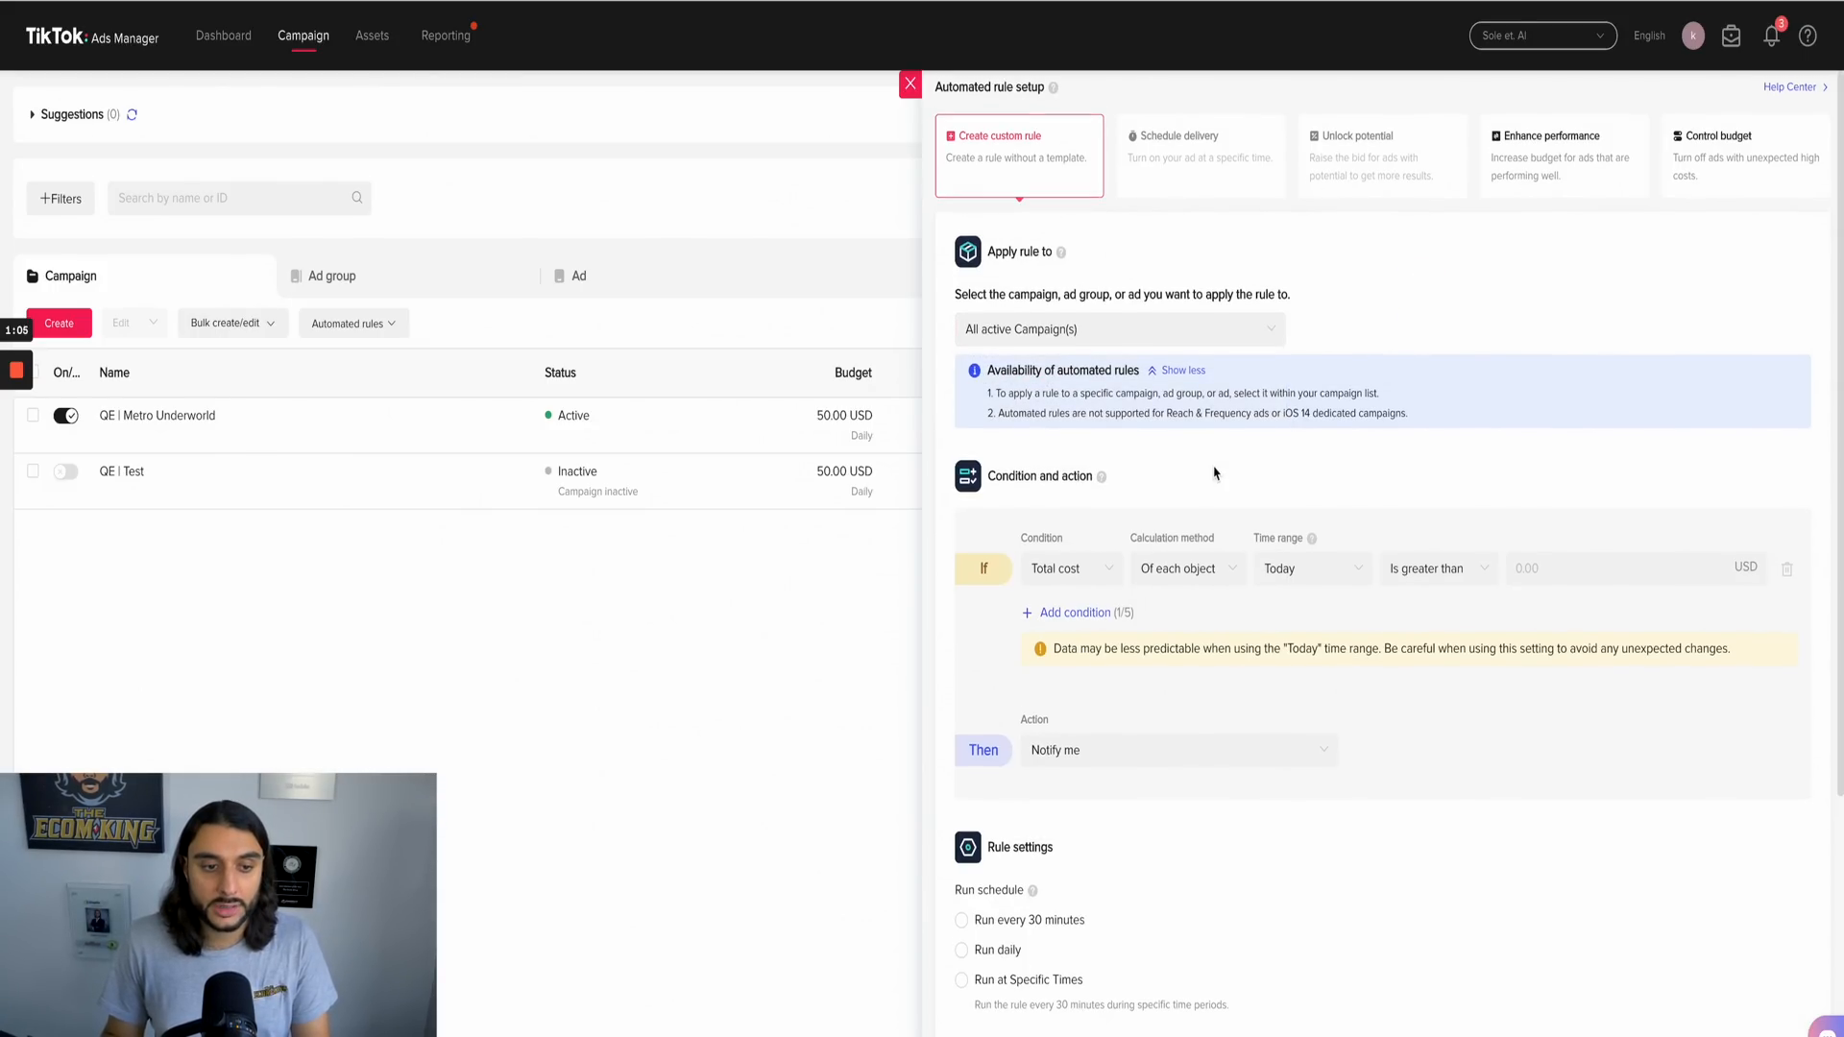
Step: Keep the rule's condition on total cost of each object and set its time range to Last 3 days
scroll(1152, 442, "down", 2)
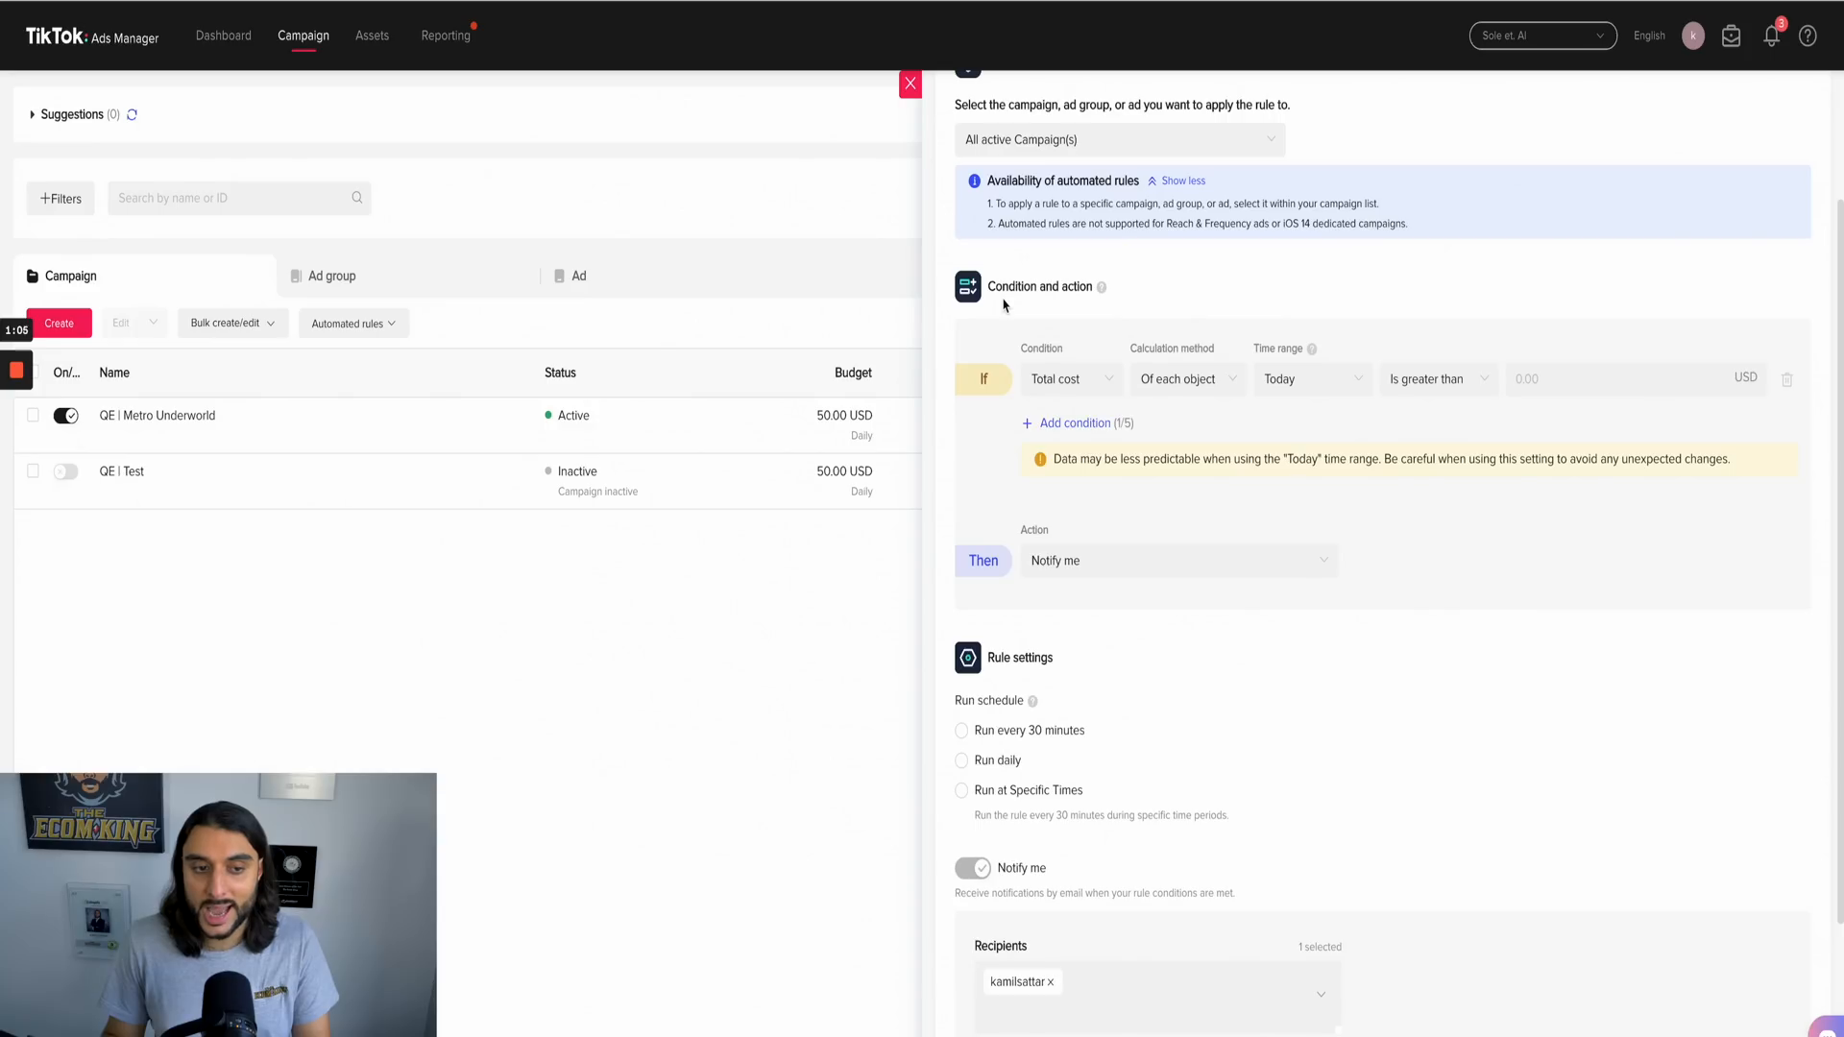
left_click(1051, 384)
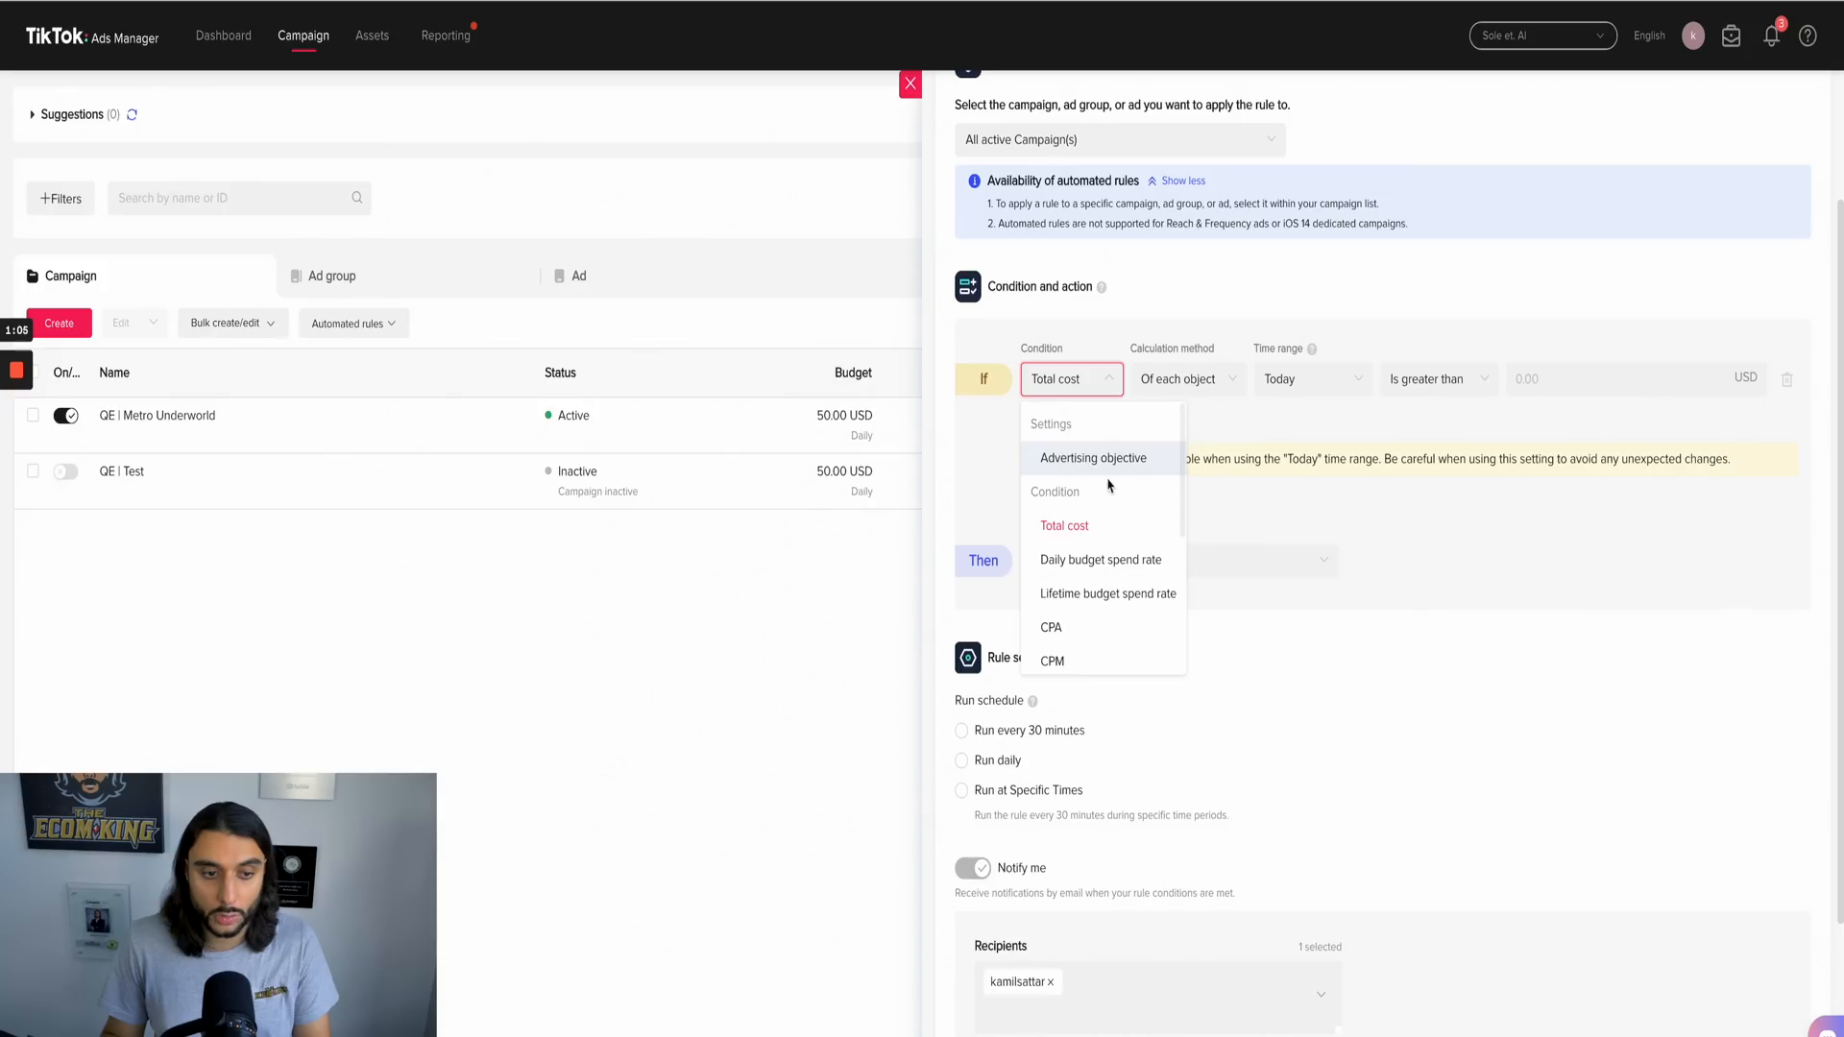
left_click(1134, 359)
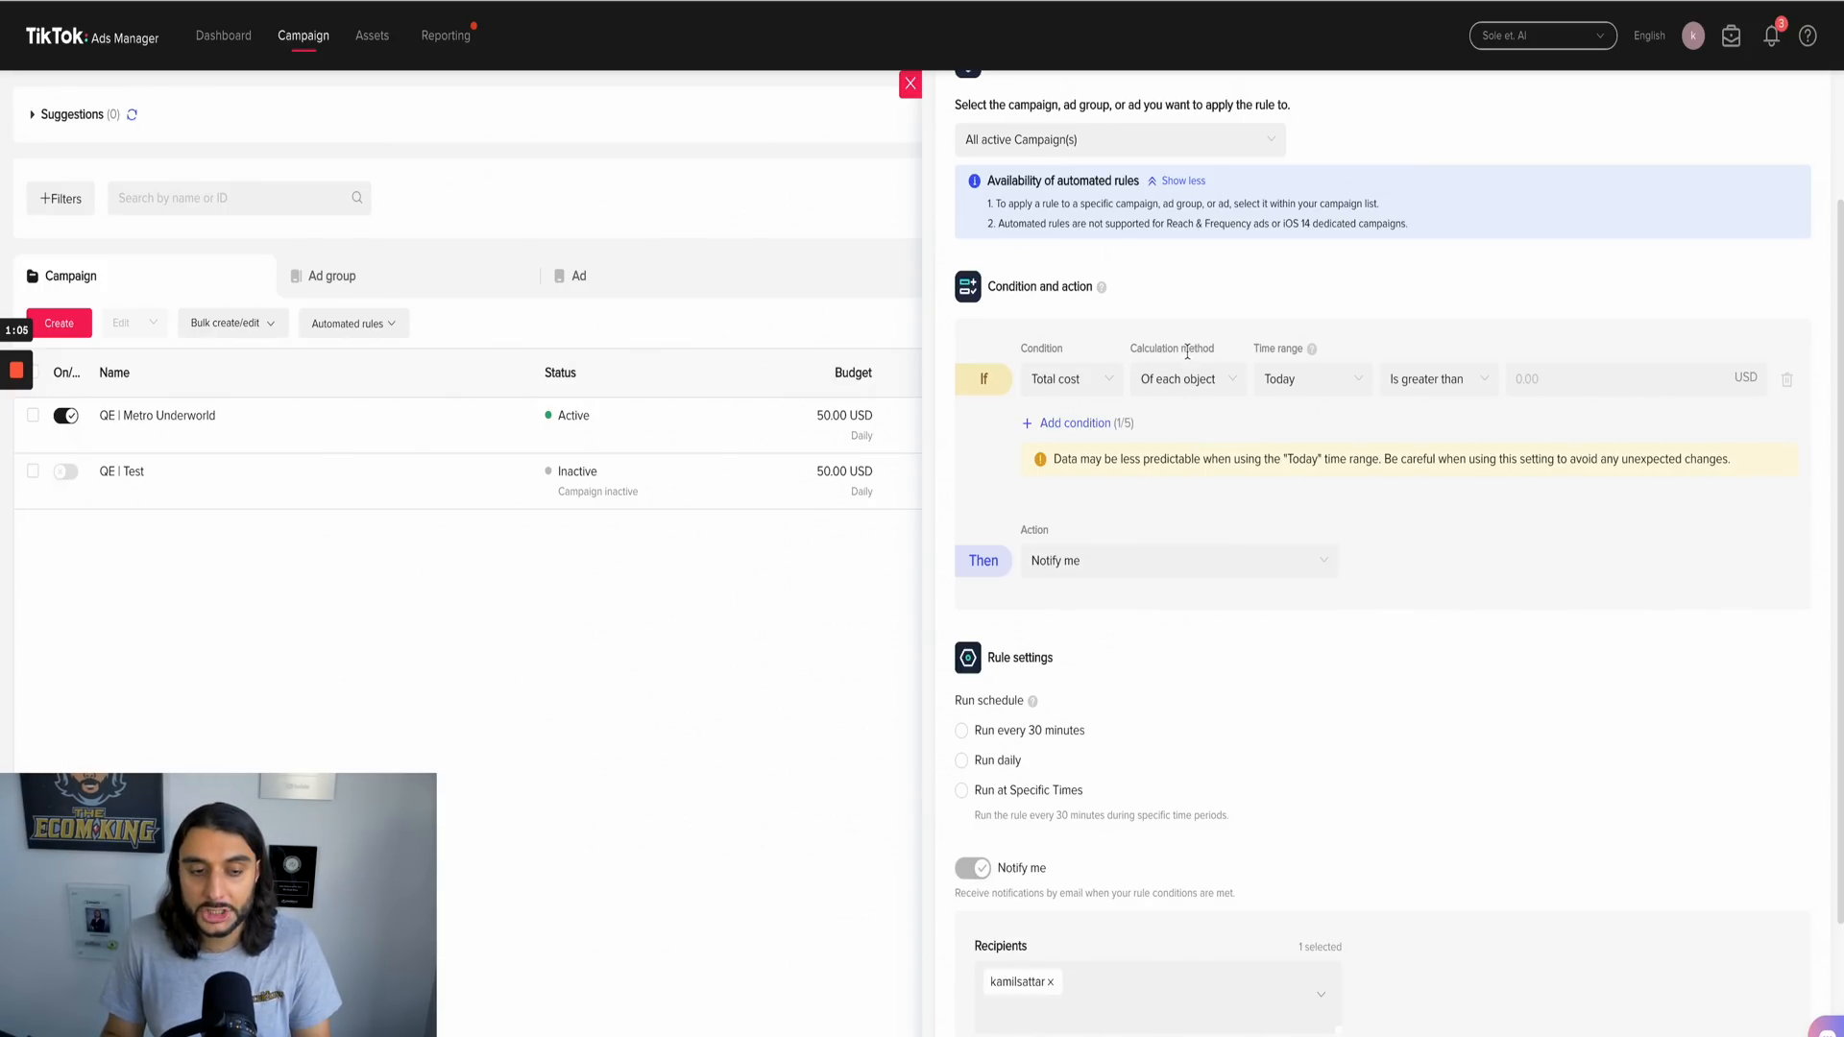
left_click(1191, 384)
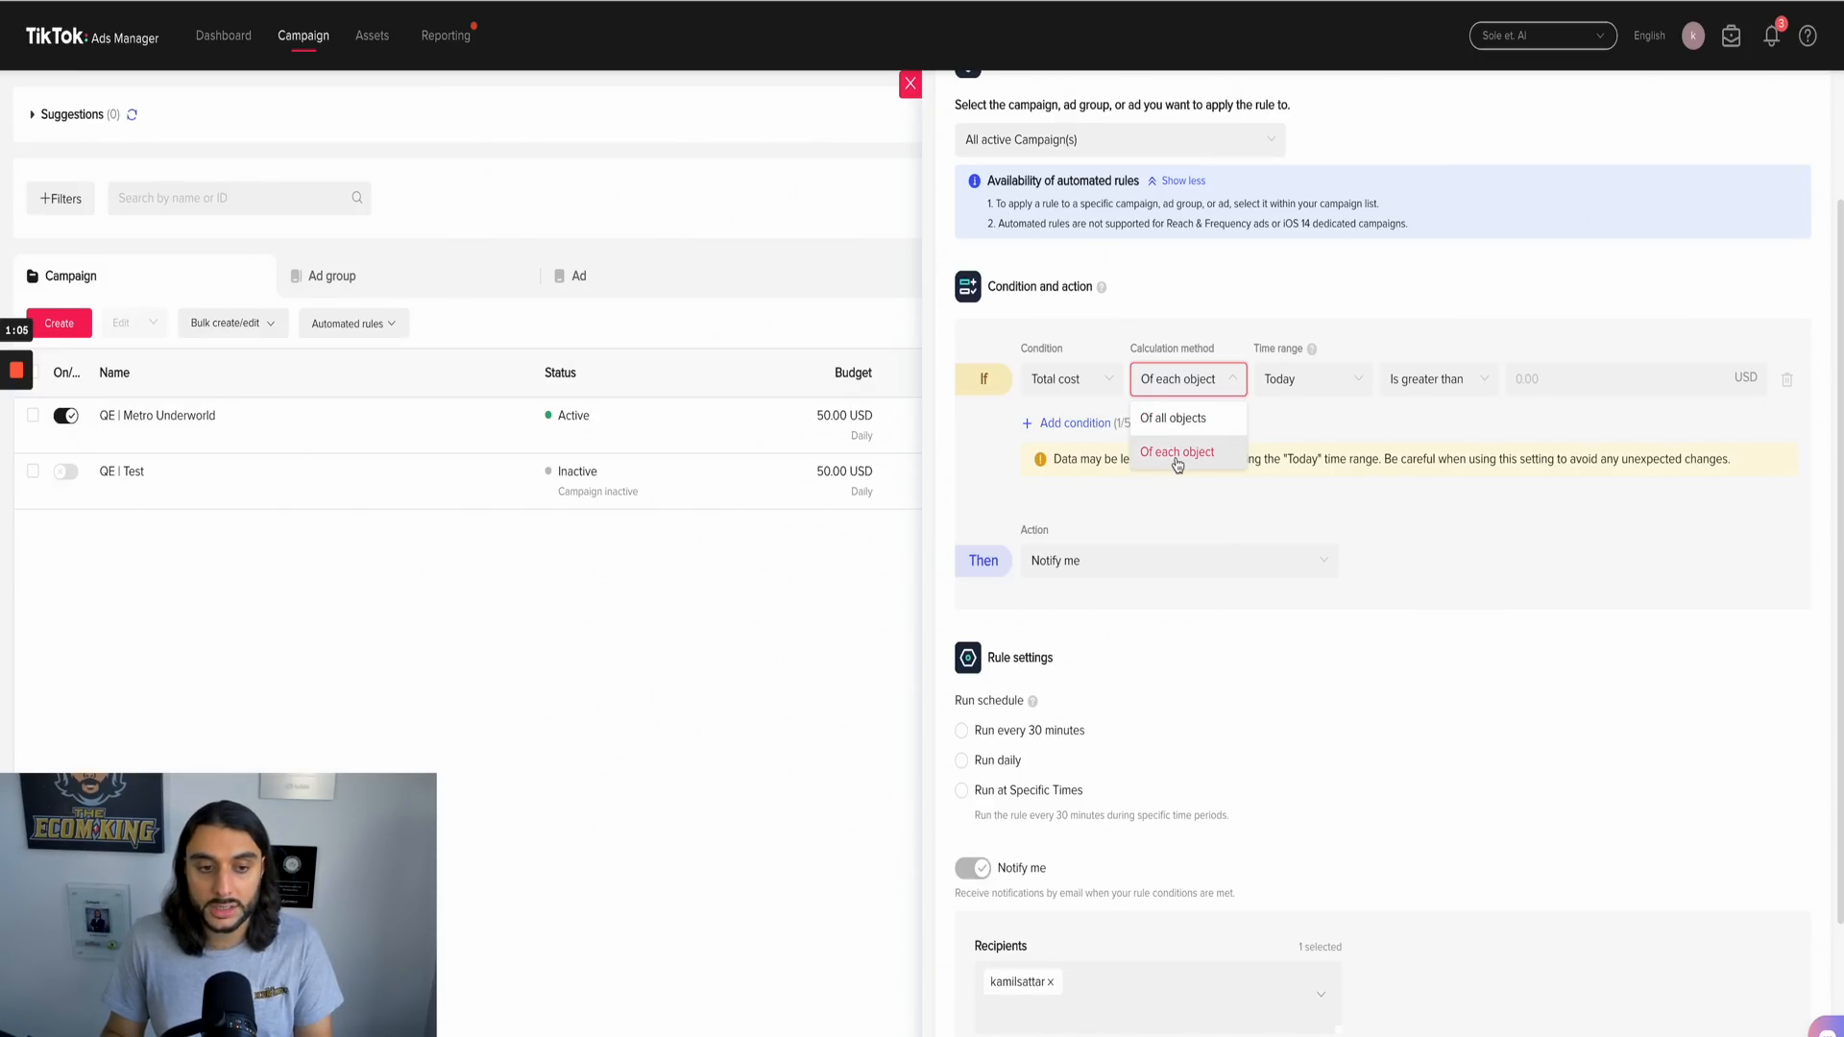
left_click(1266, 370)
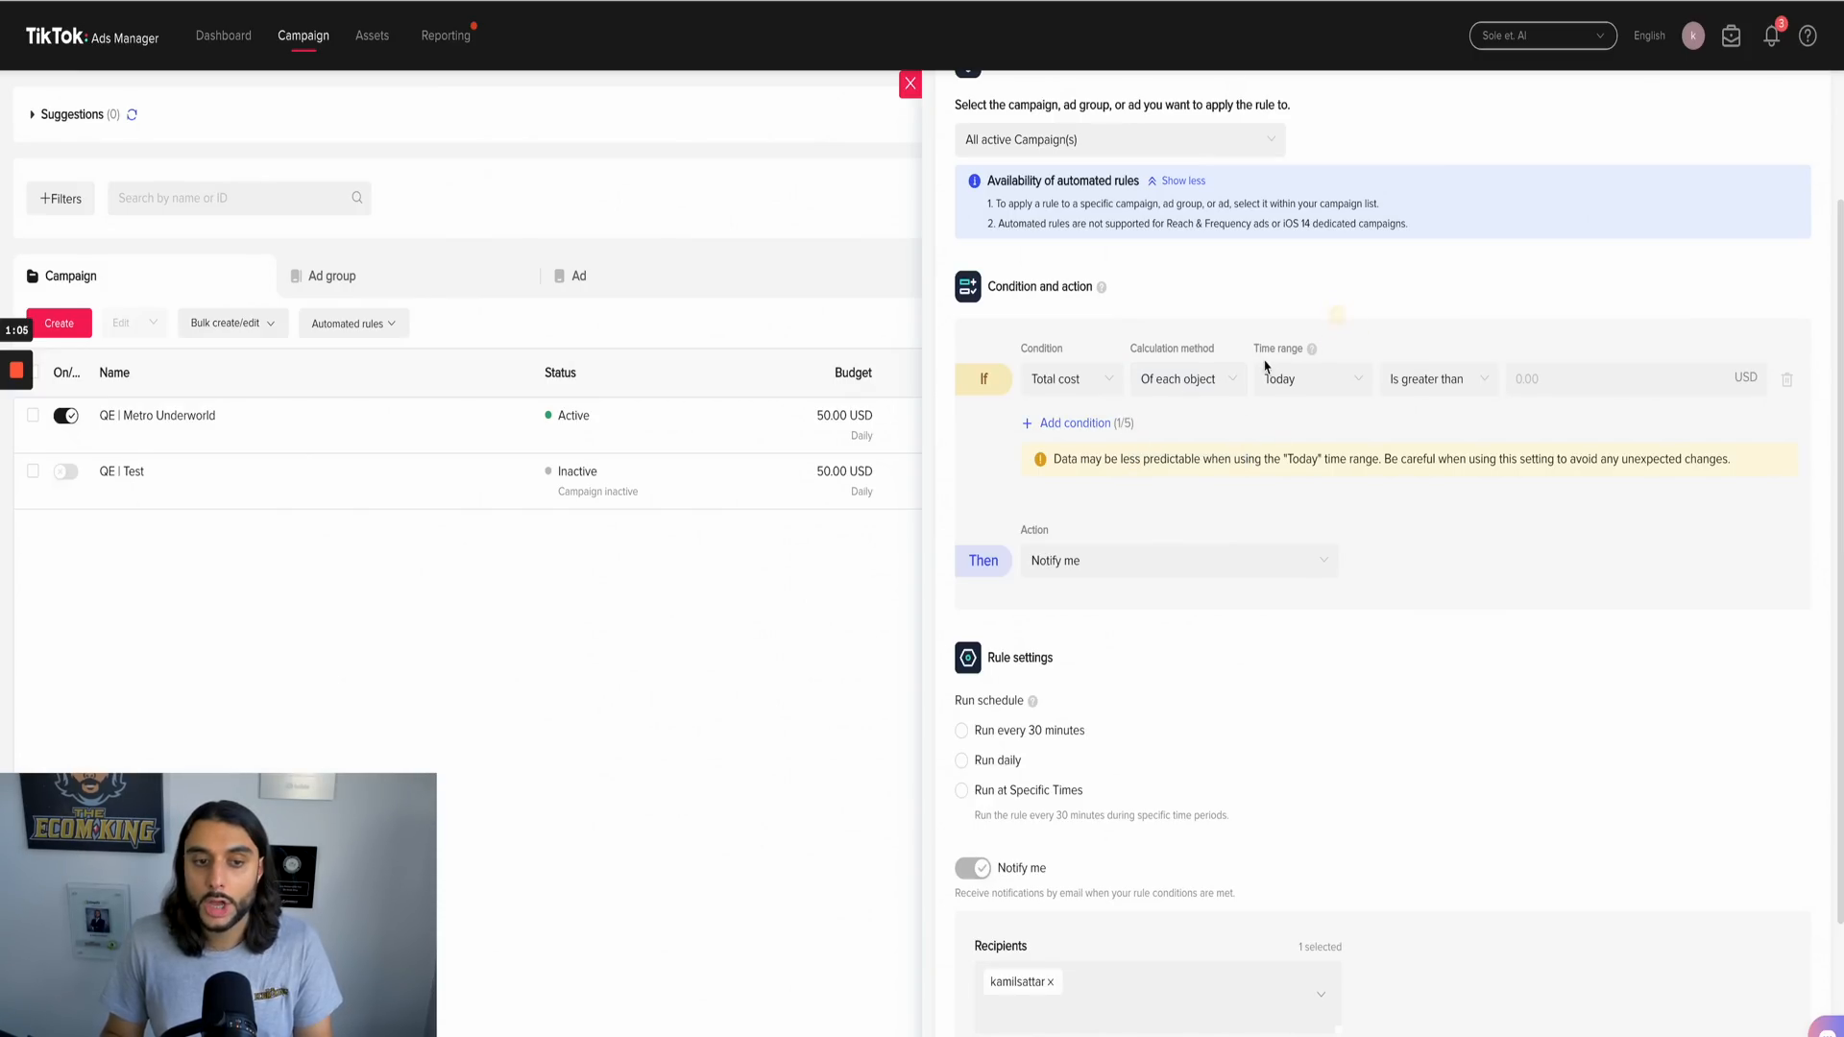
left_click(1330, 380)
left_click(1296, 484)
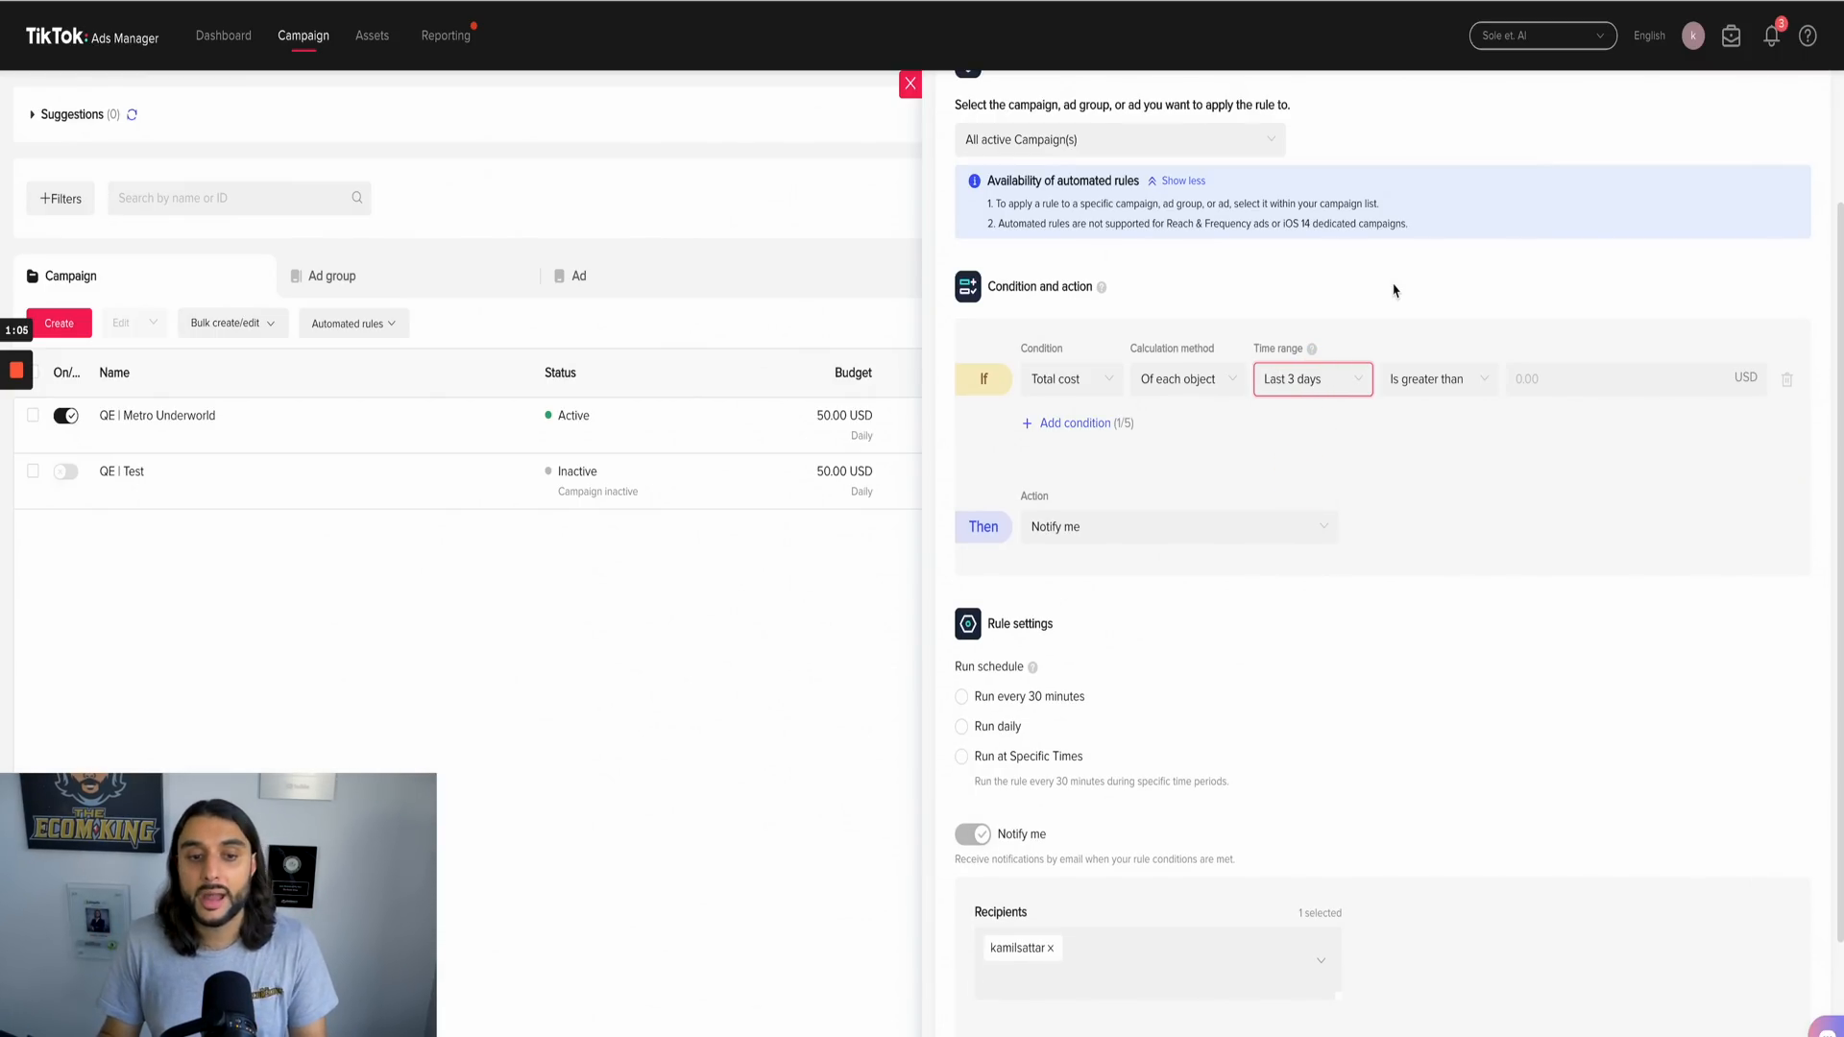
Step: Set the total cost condition to is greater than 100.00 USD
left_click(1452, 380)
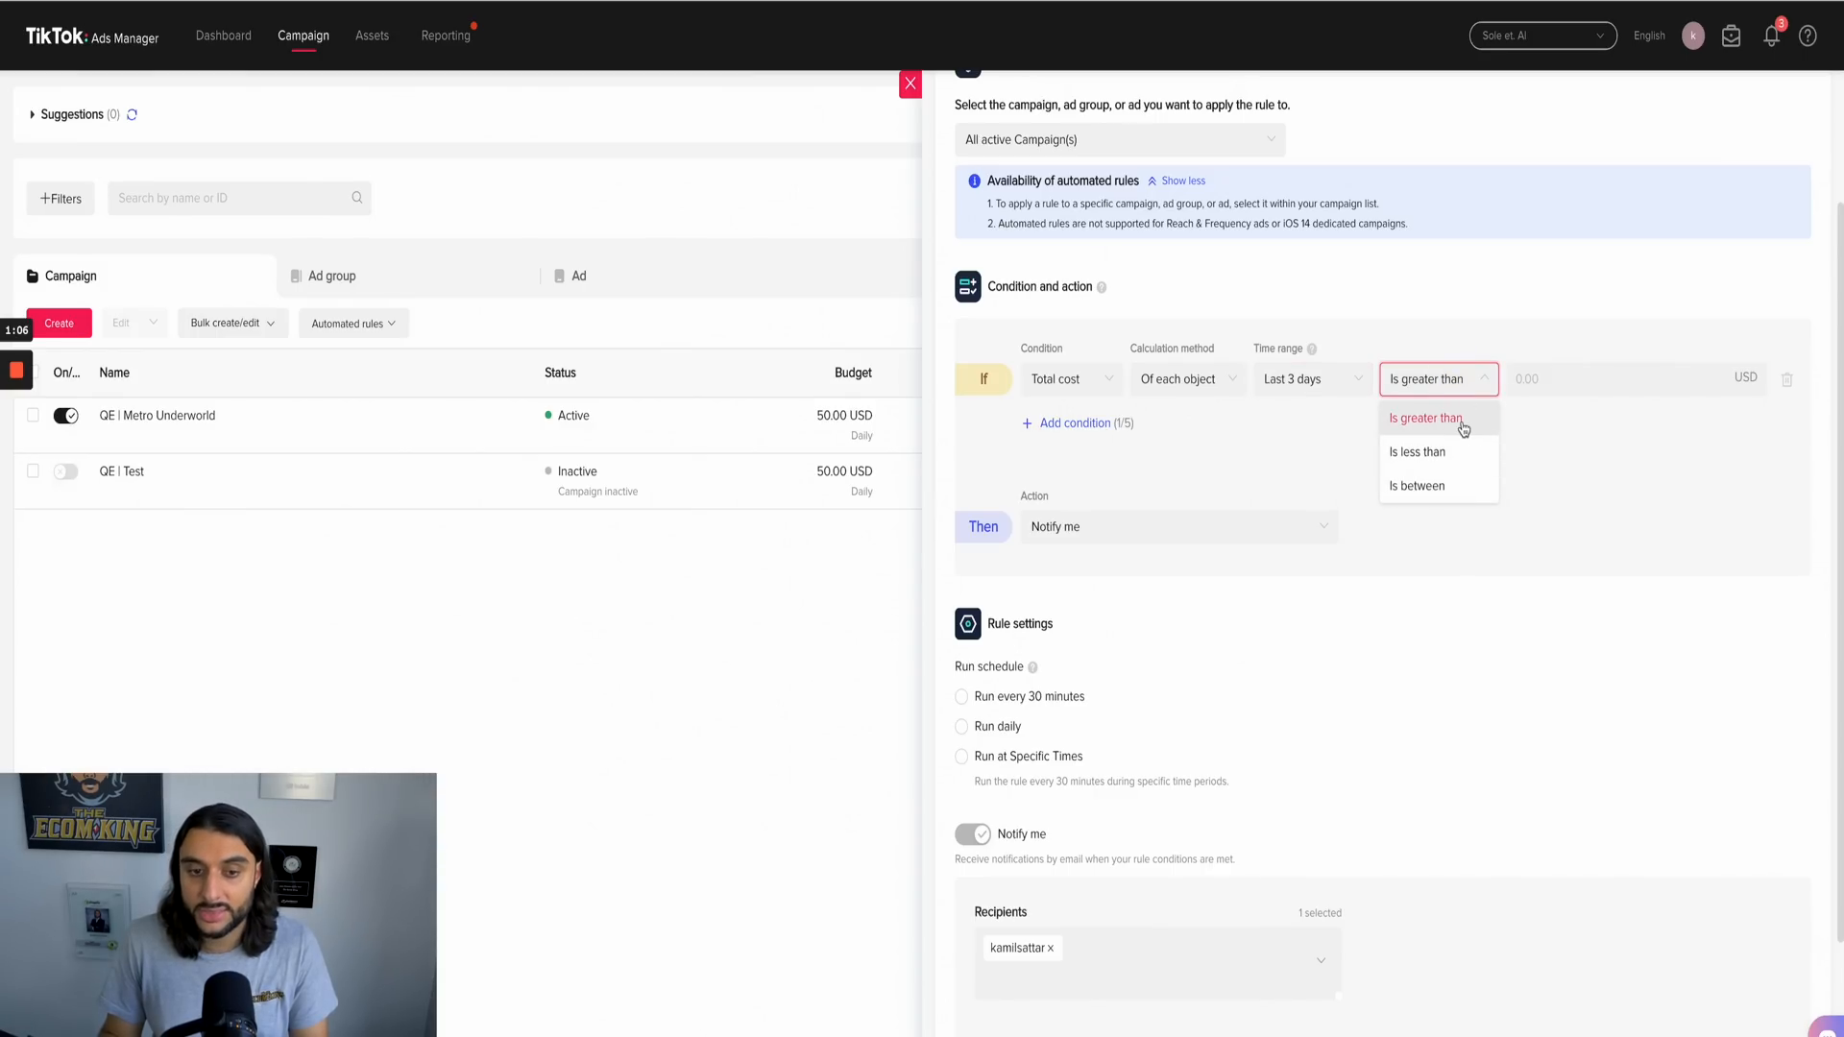
left_click(1429, 341)
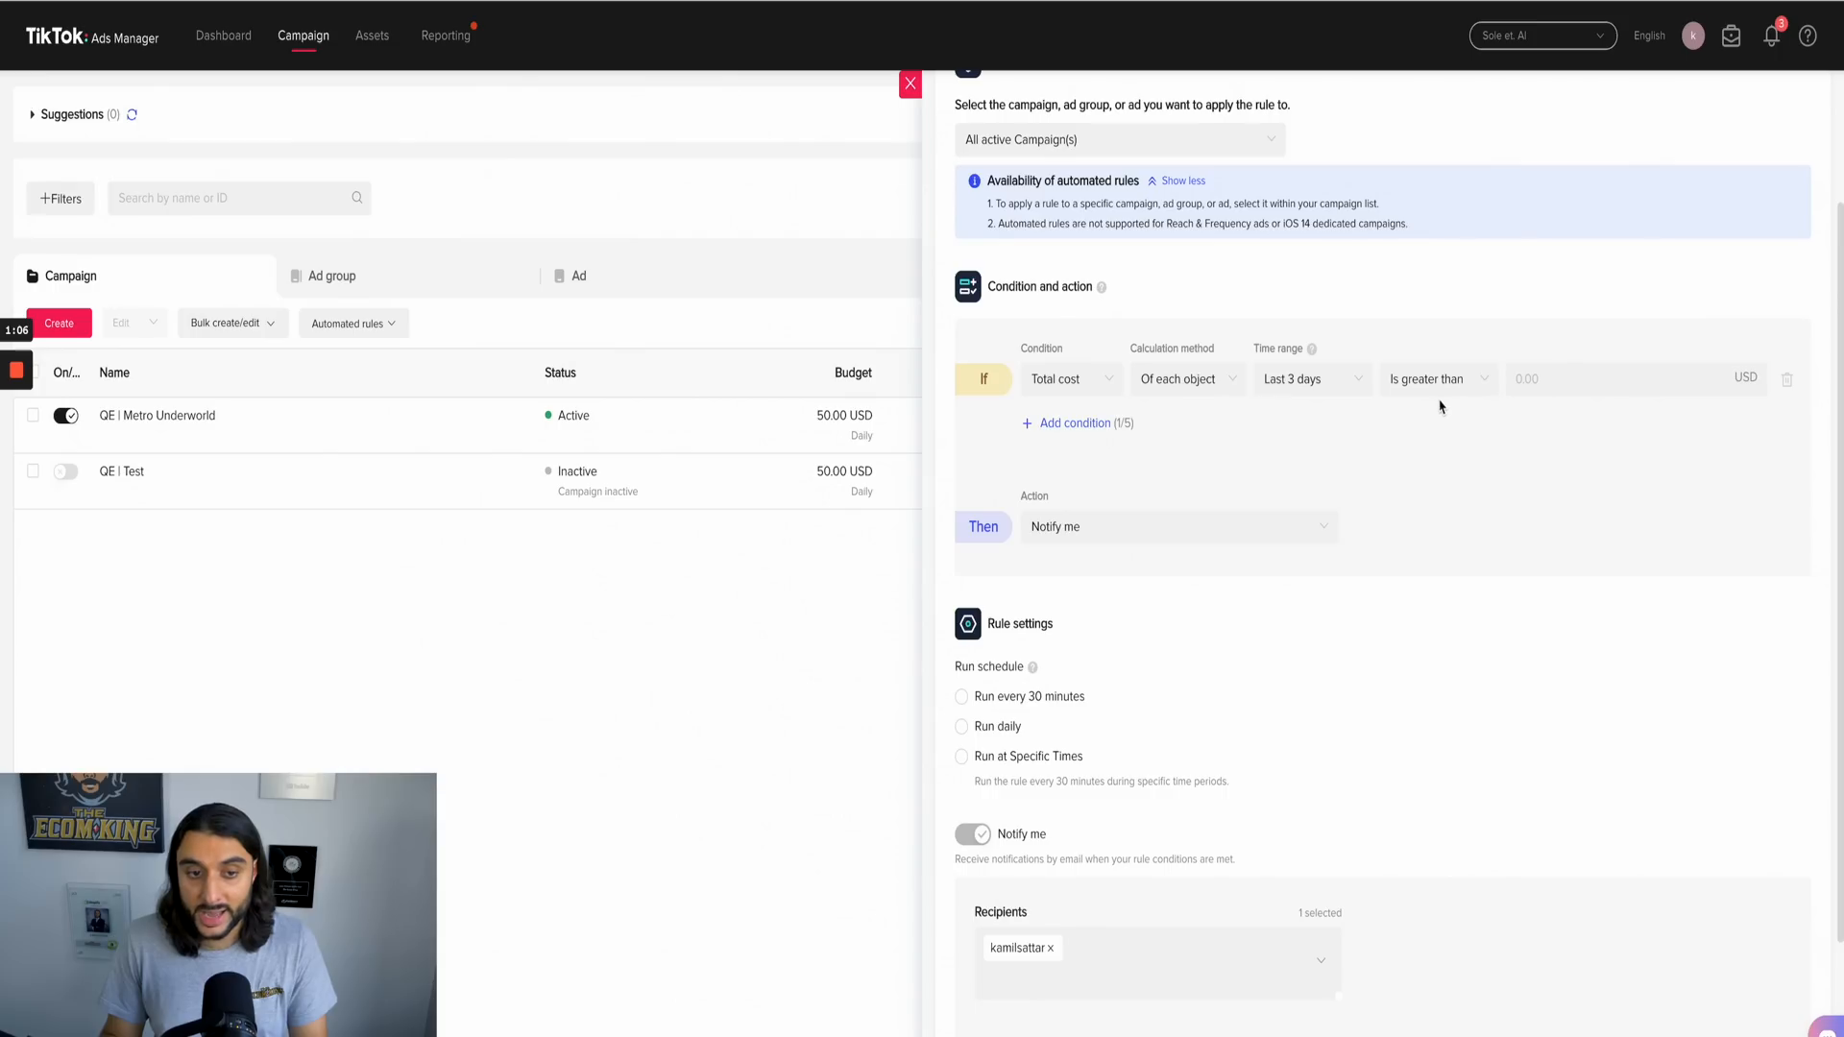
left_click(1632, 389)
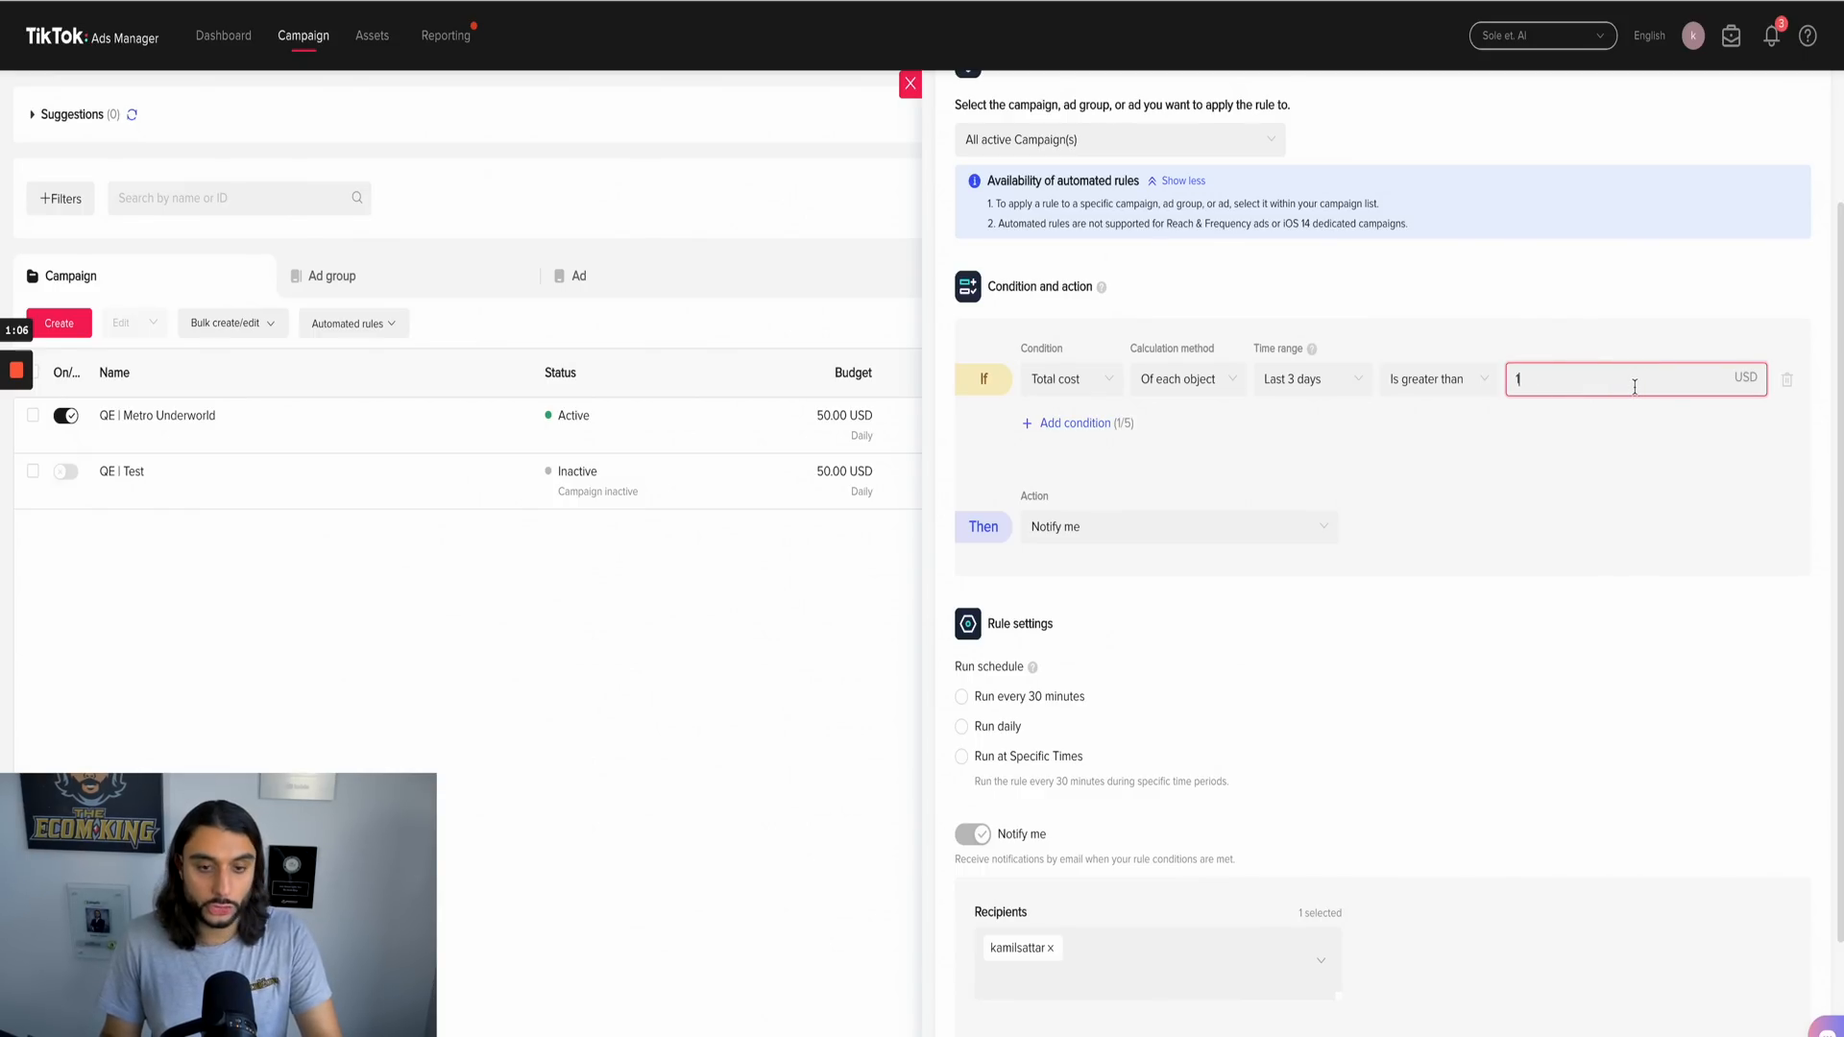
left_click(1623, 293)
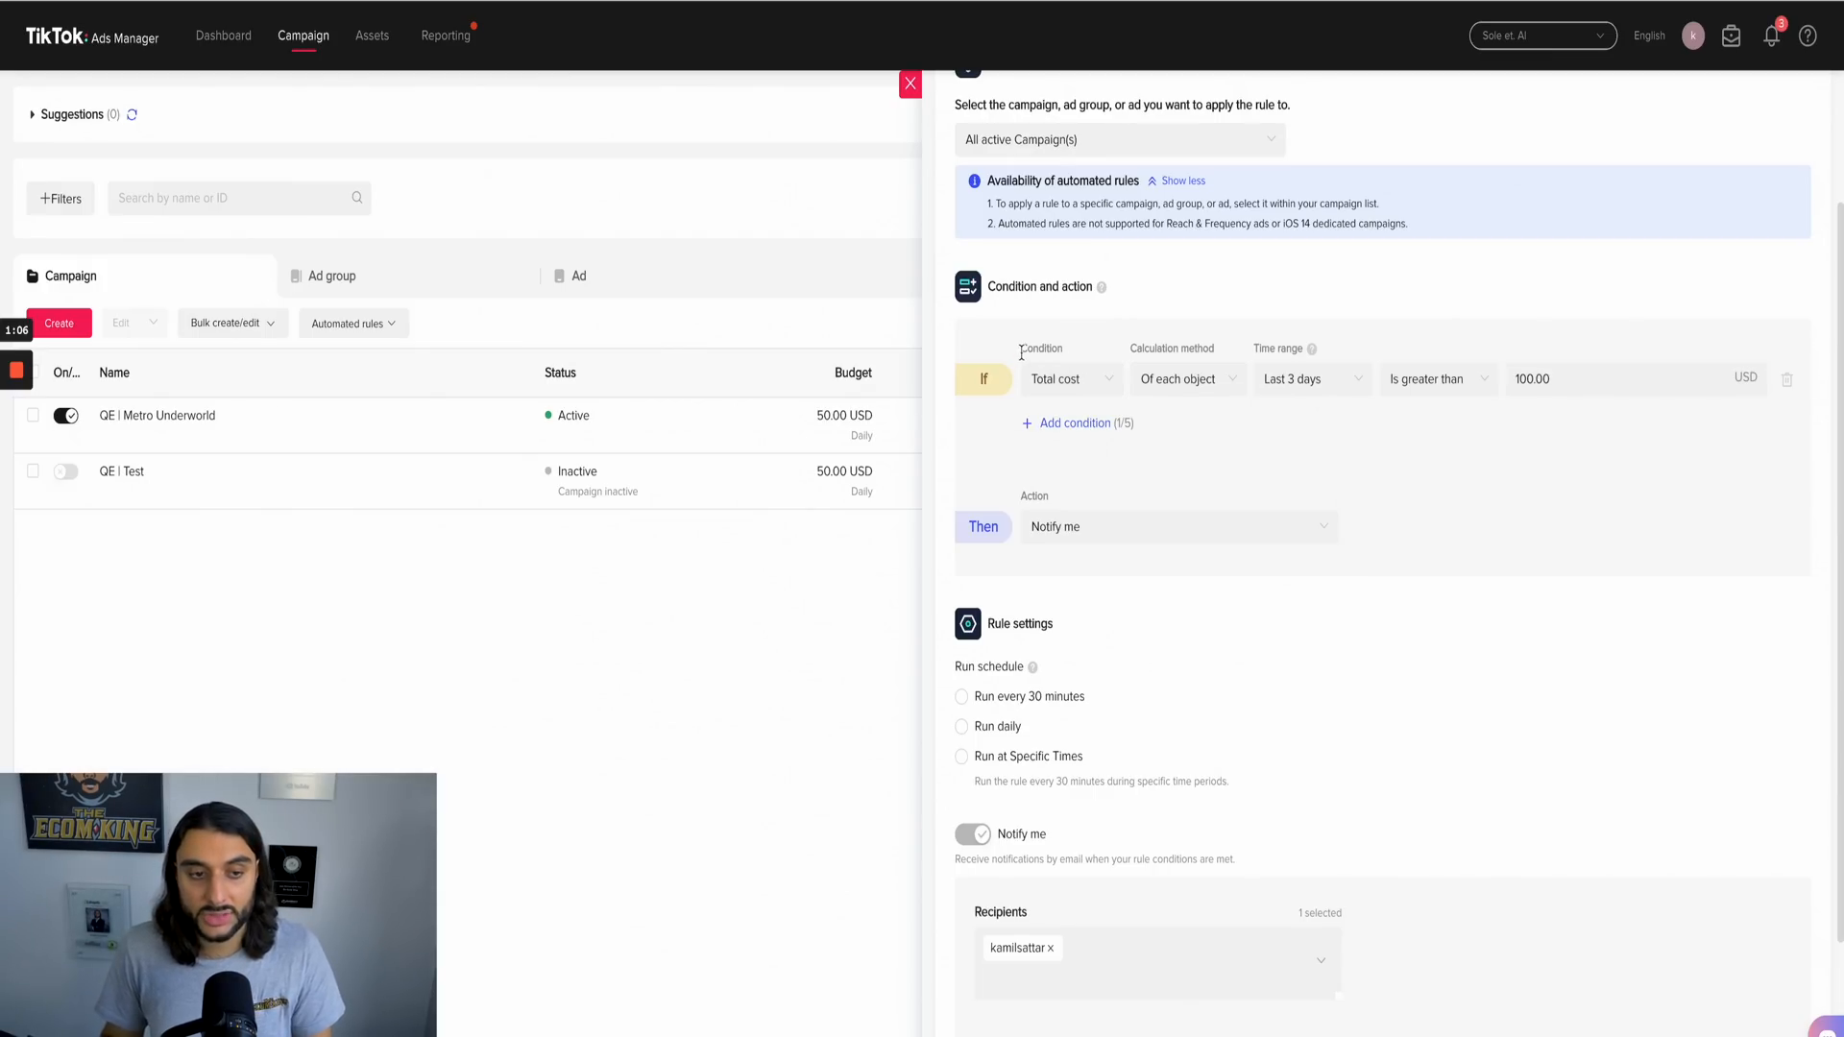
Step: Change the rule's condition to CPC is greater than 1.50 USD
left_click(1080, 378)
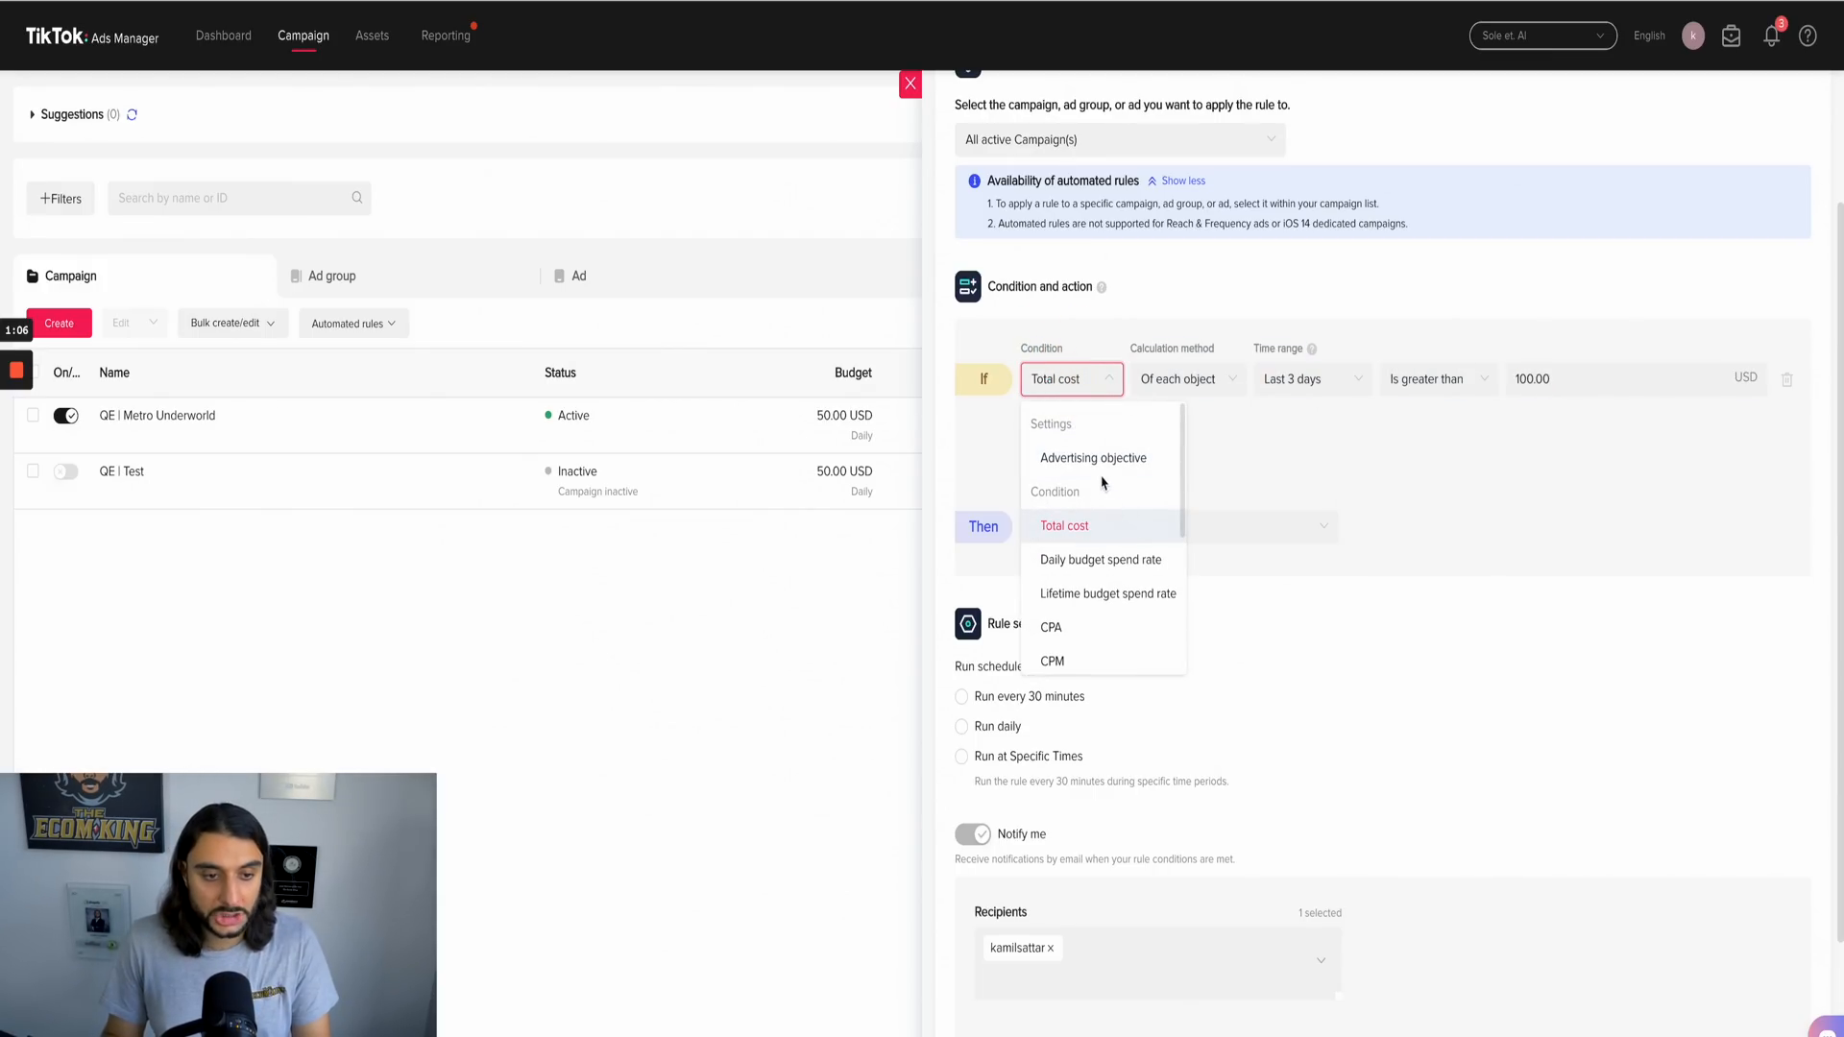
scroll(1103, 556, "down", 2)
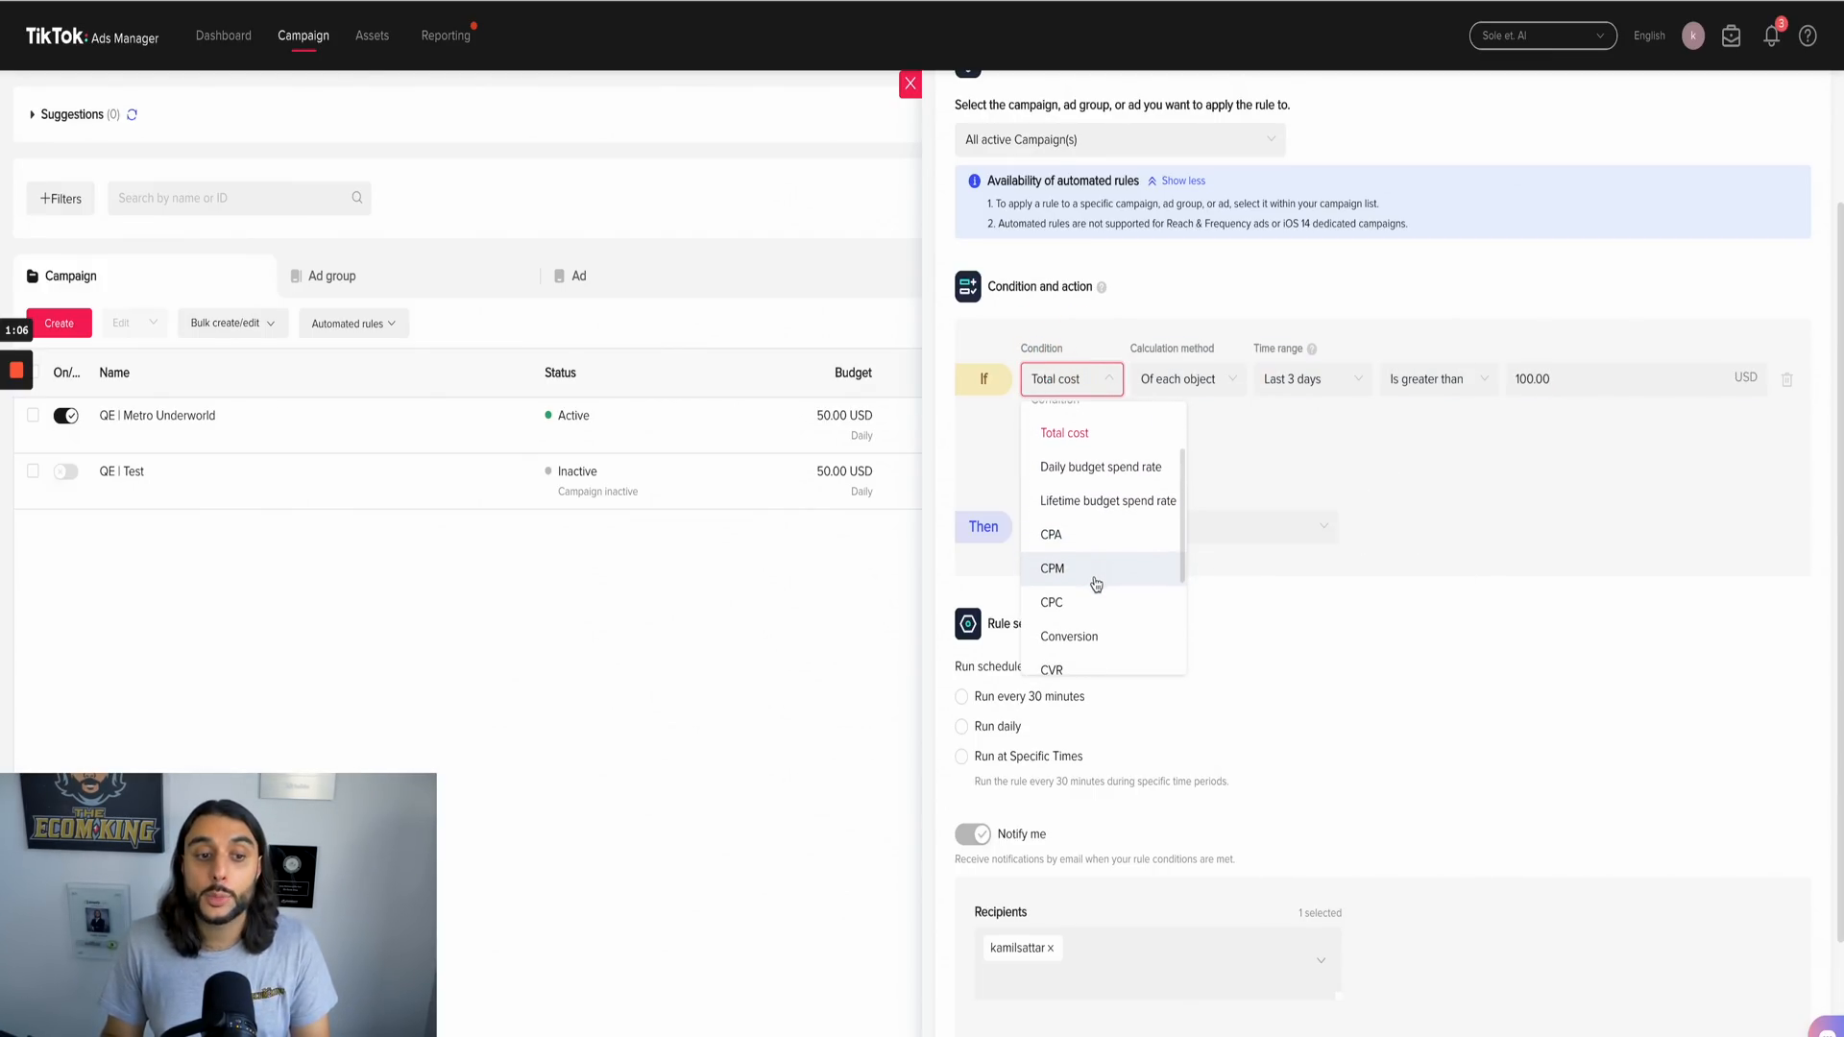
left_click(1088, 605)
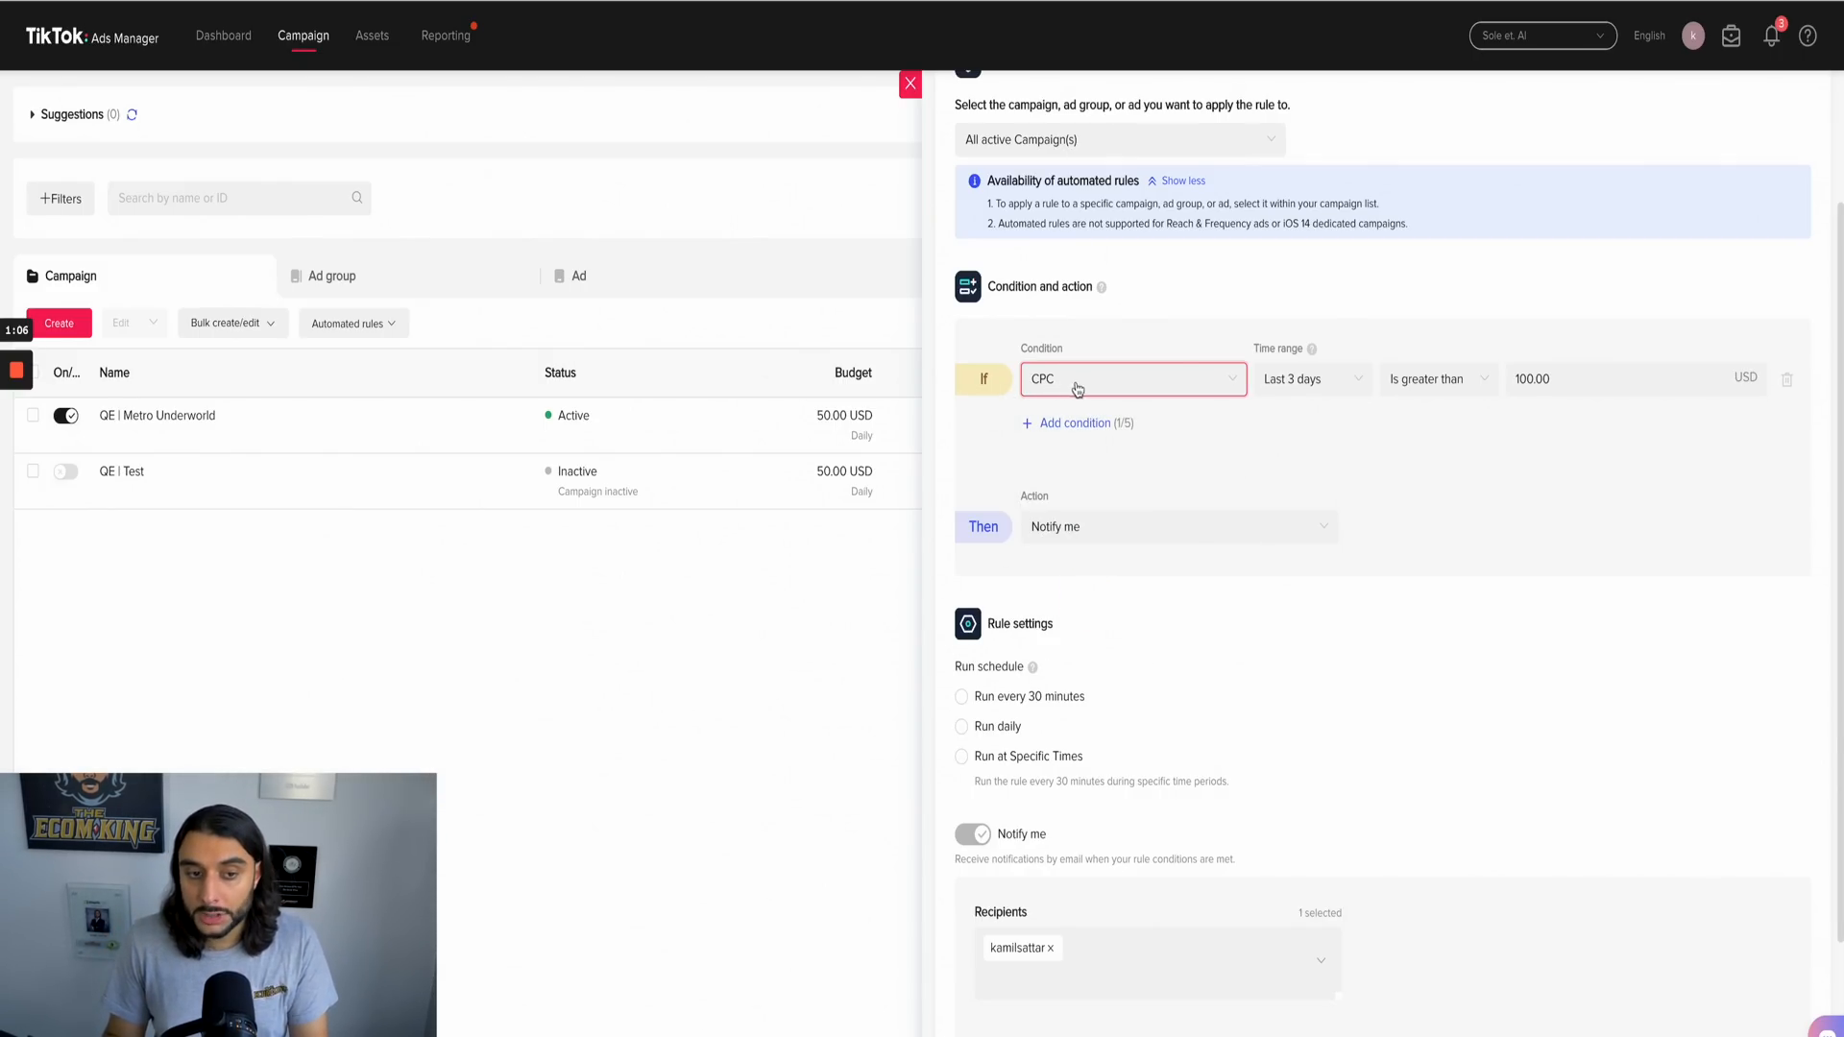
left_click(1440, 378)
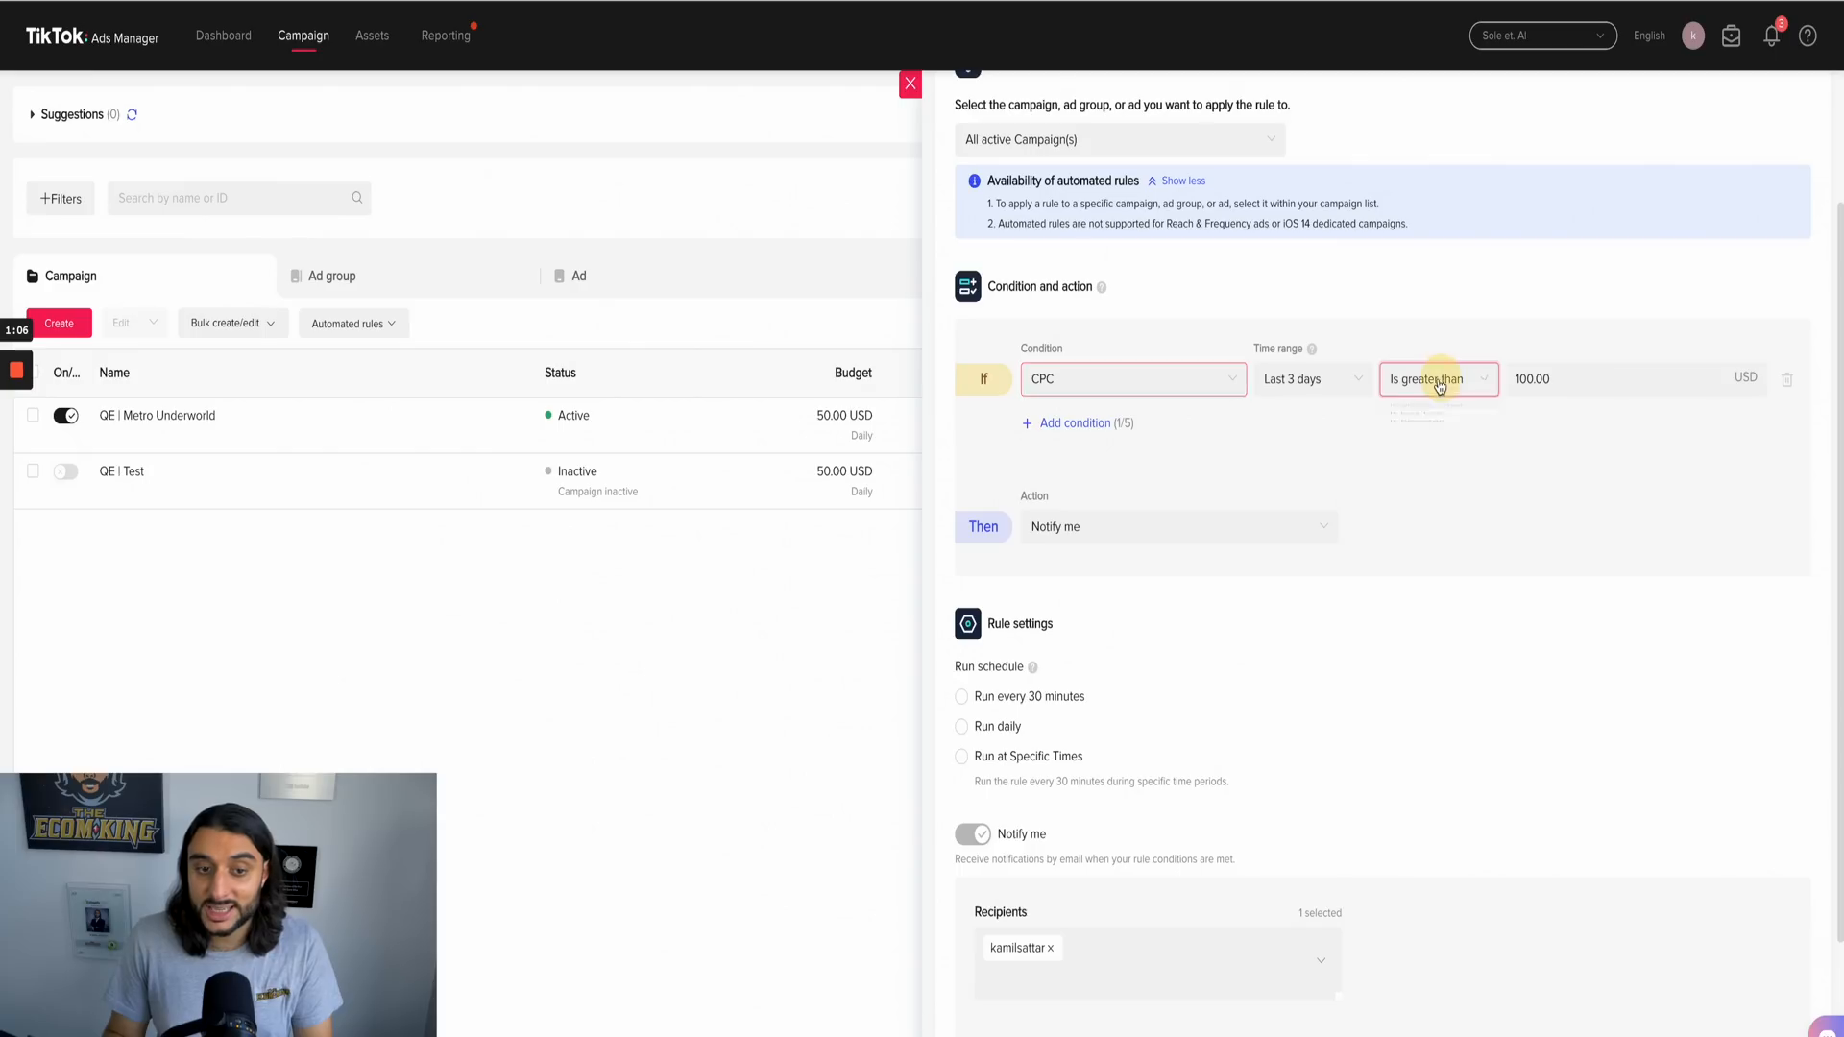
left_click_drag(1560, 378, 1513, 356)
key("BackSpace")
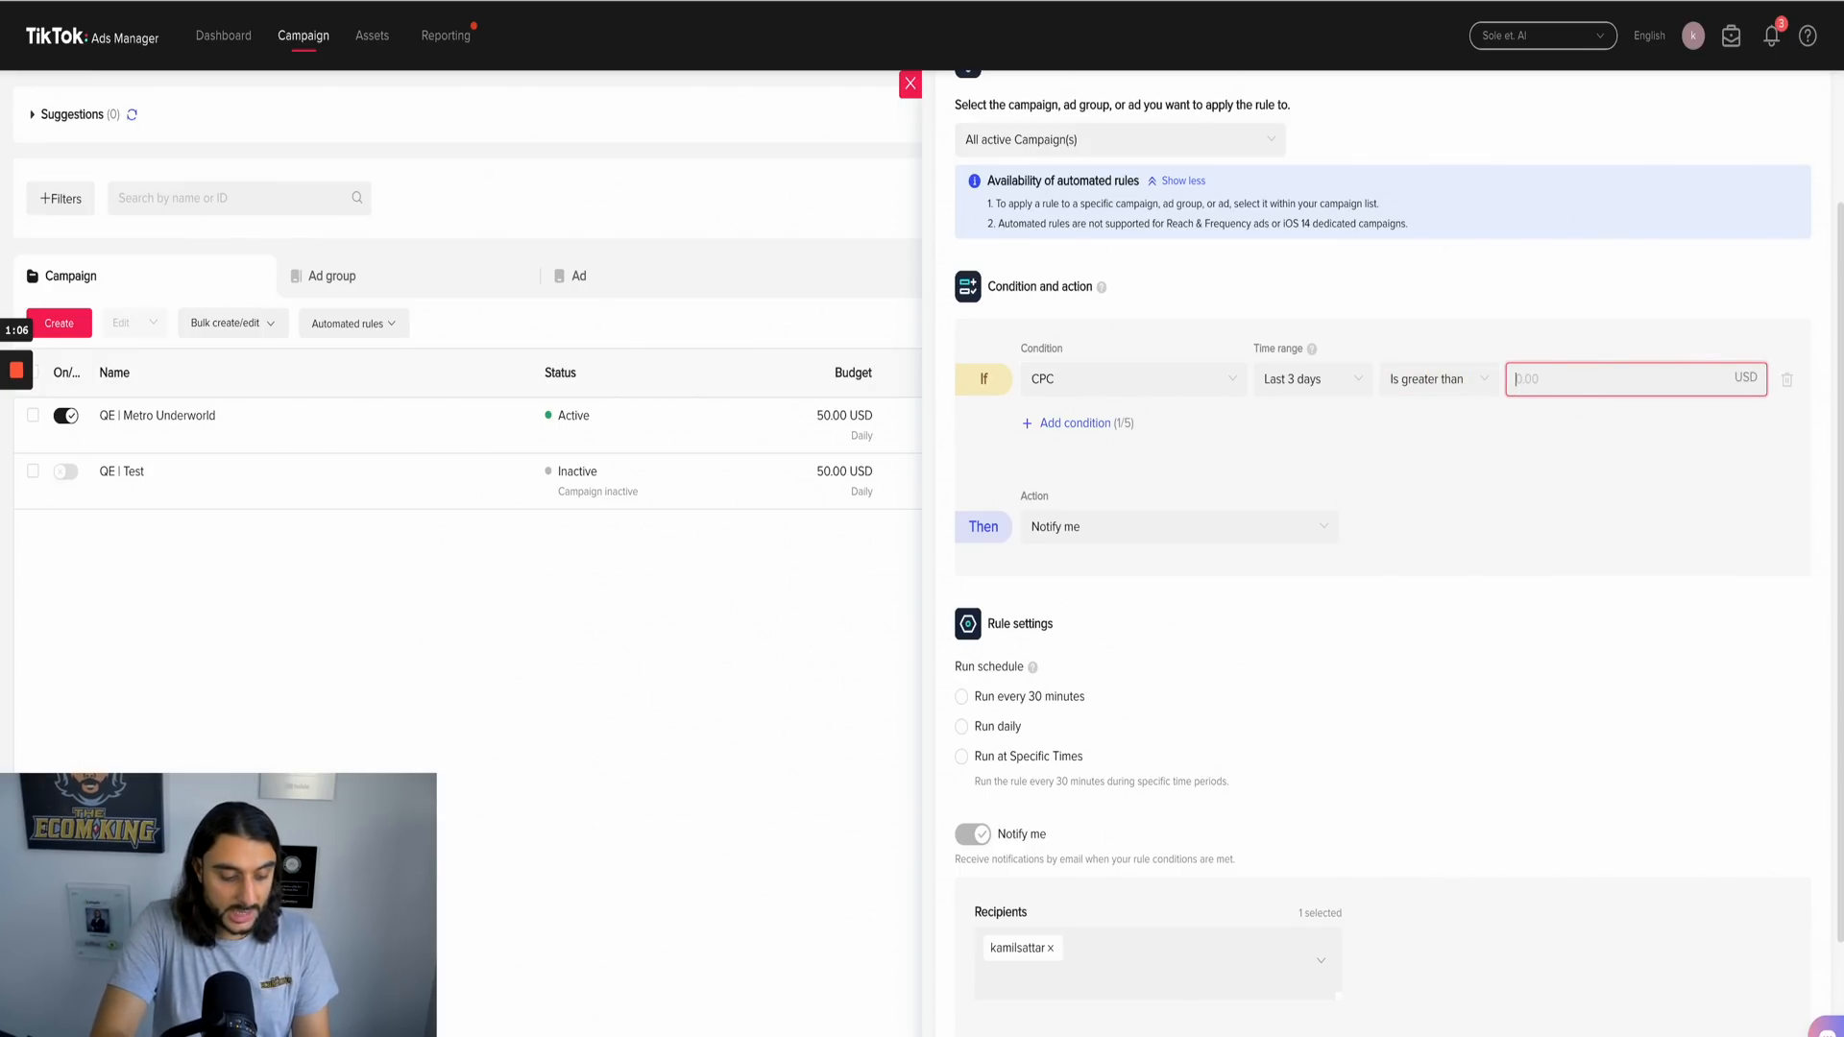
left_click(1511, 331)
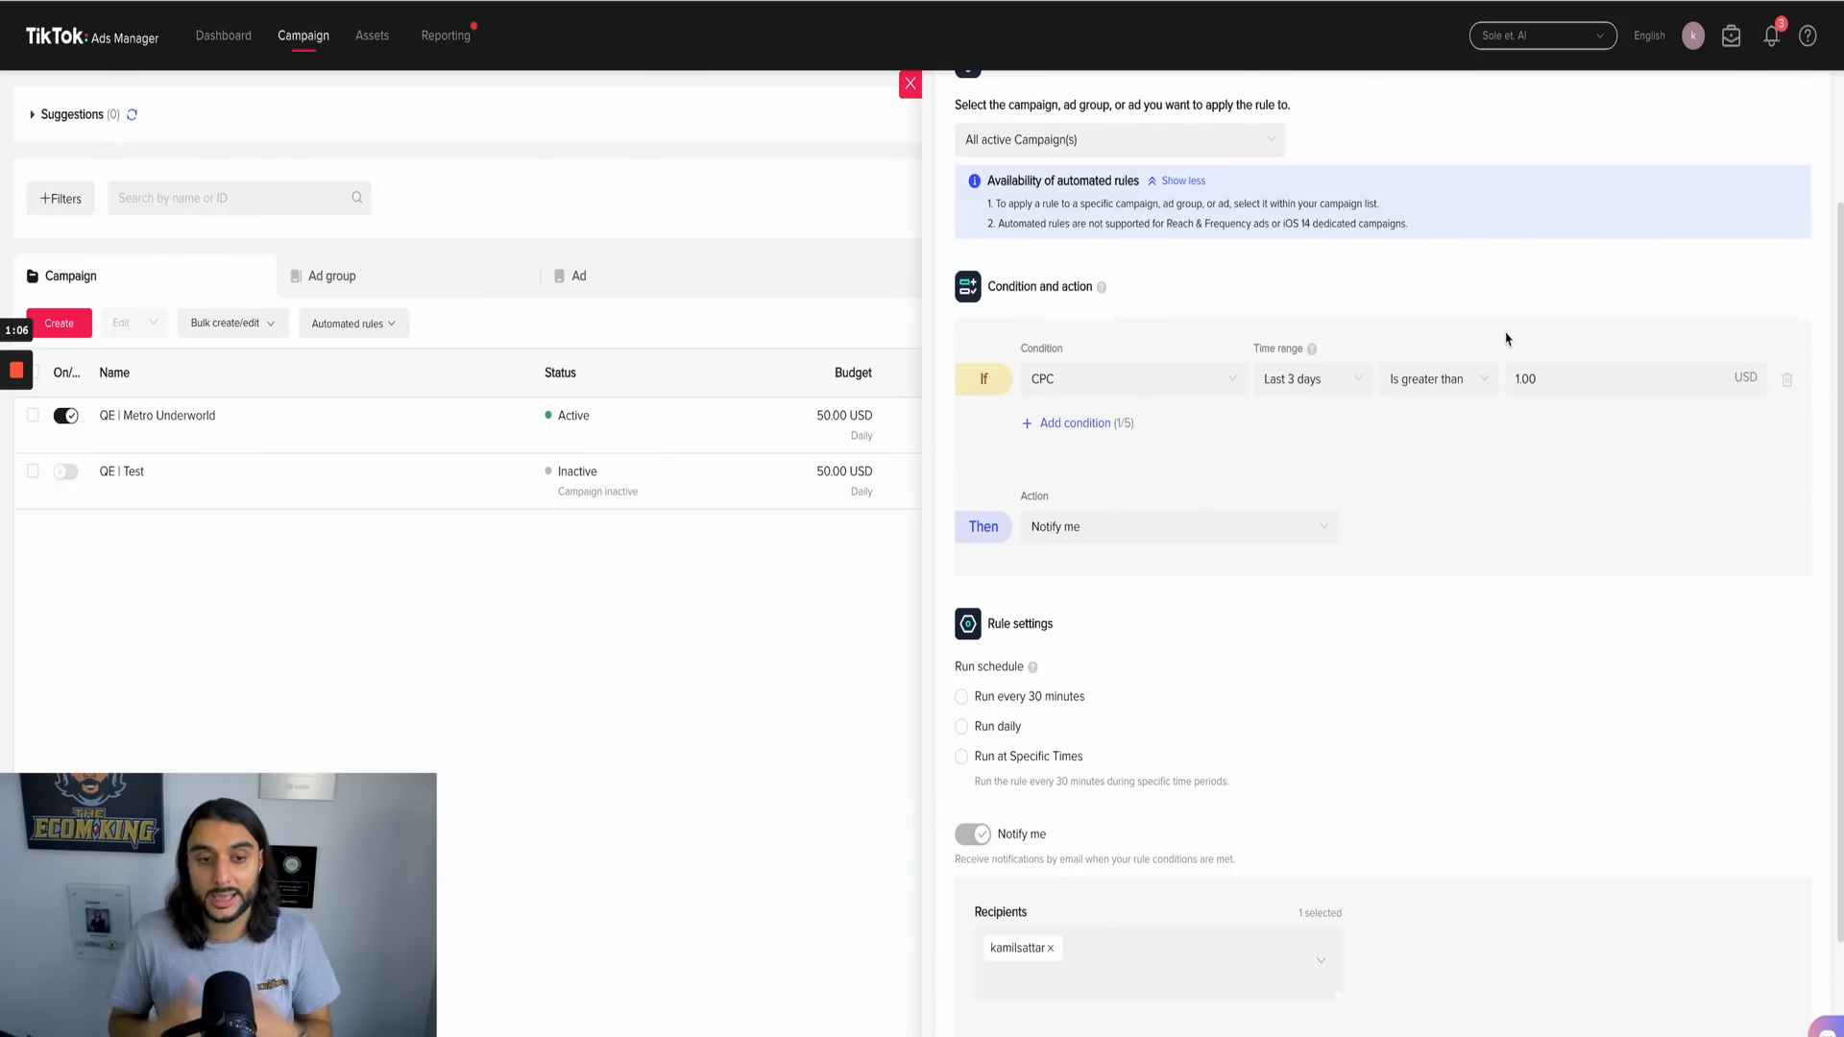
left_click(1572, 389)
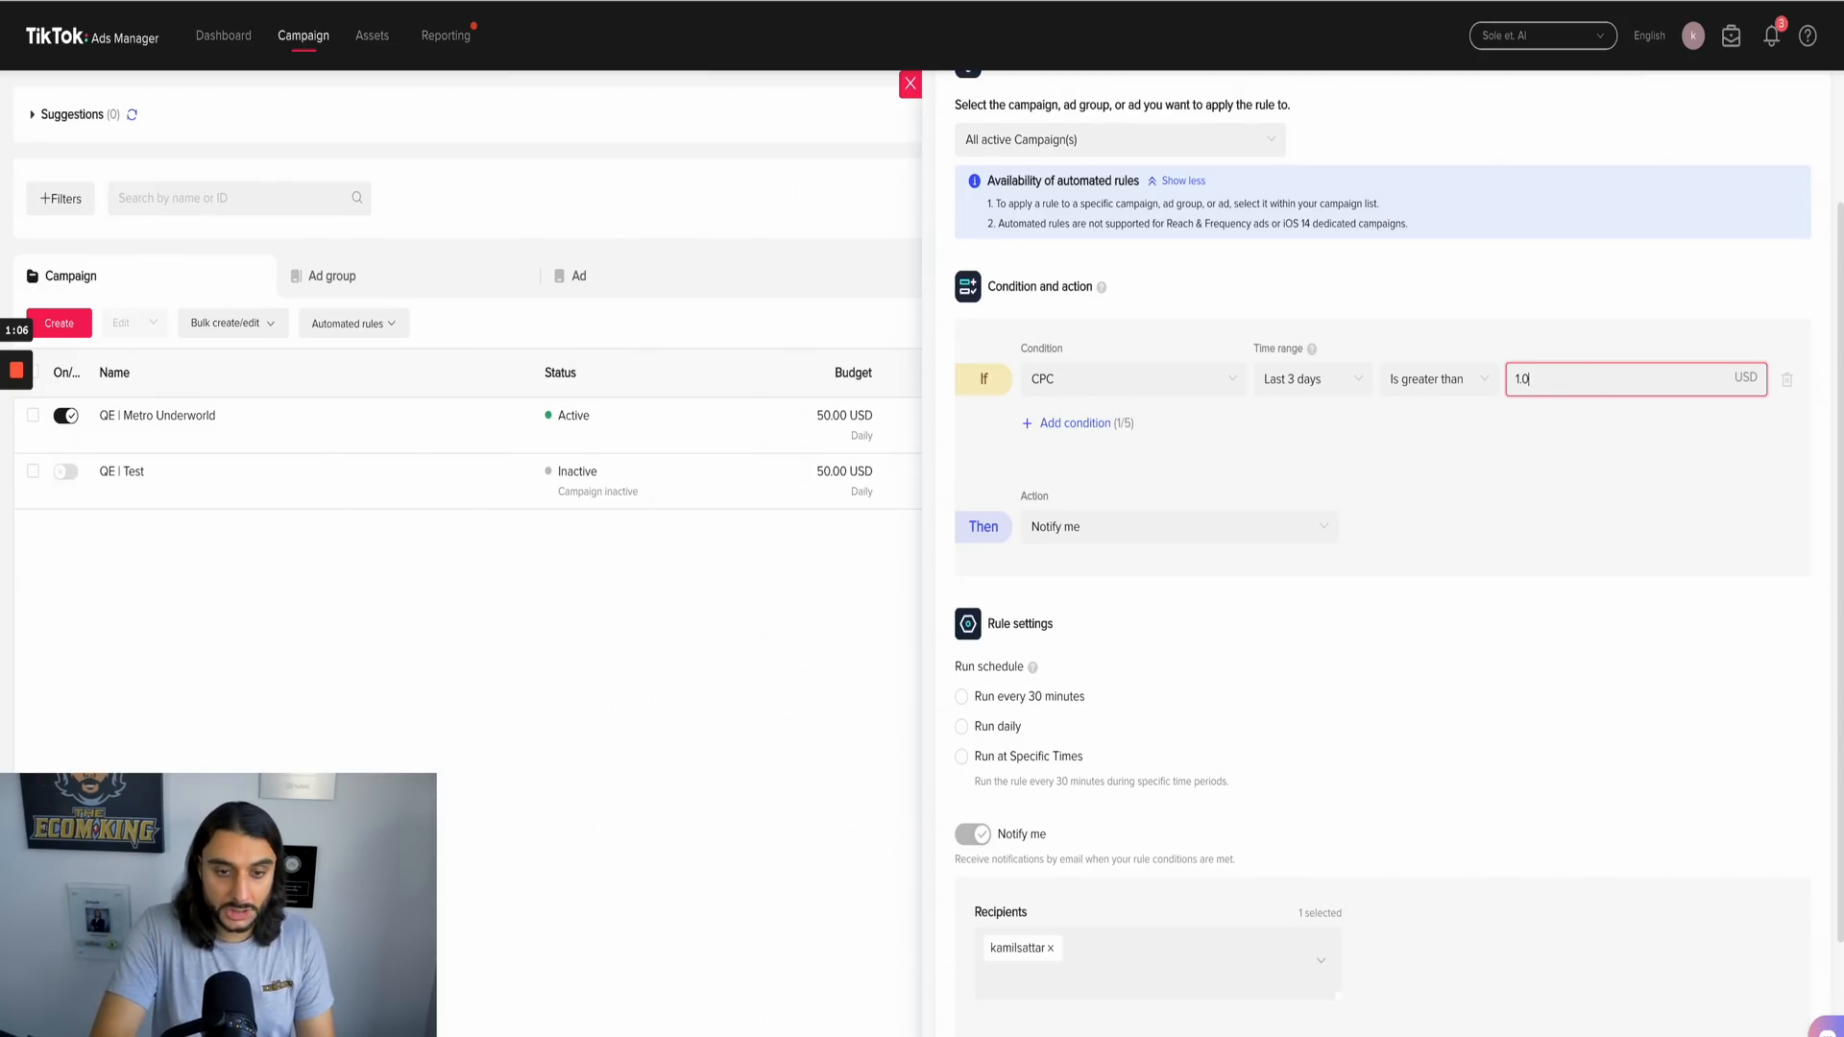
left_click(1563, 333)
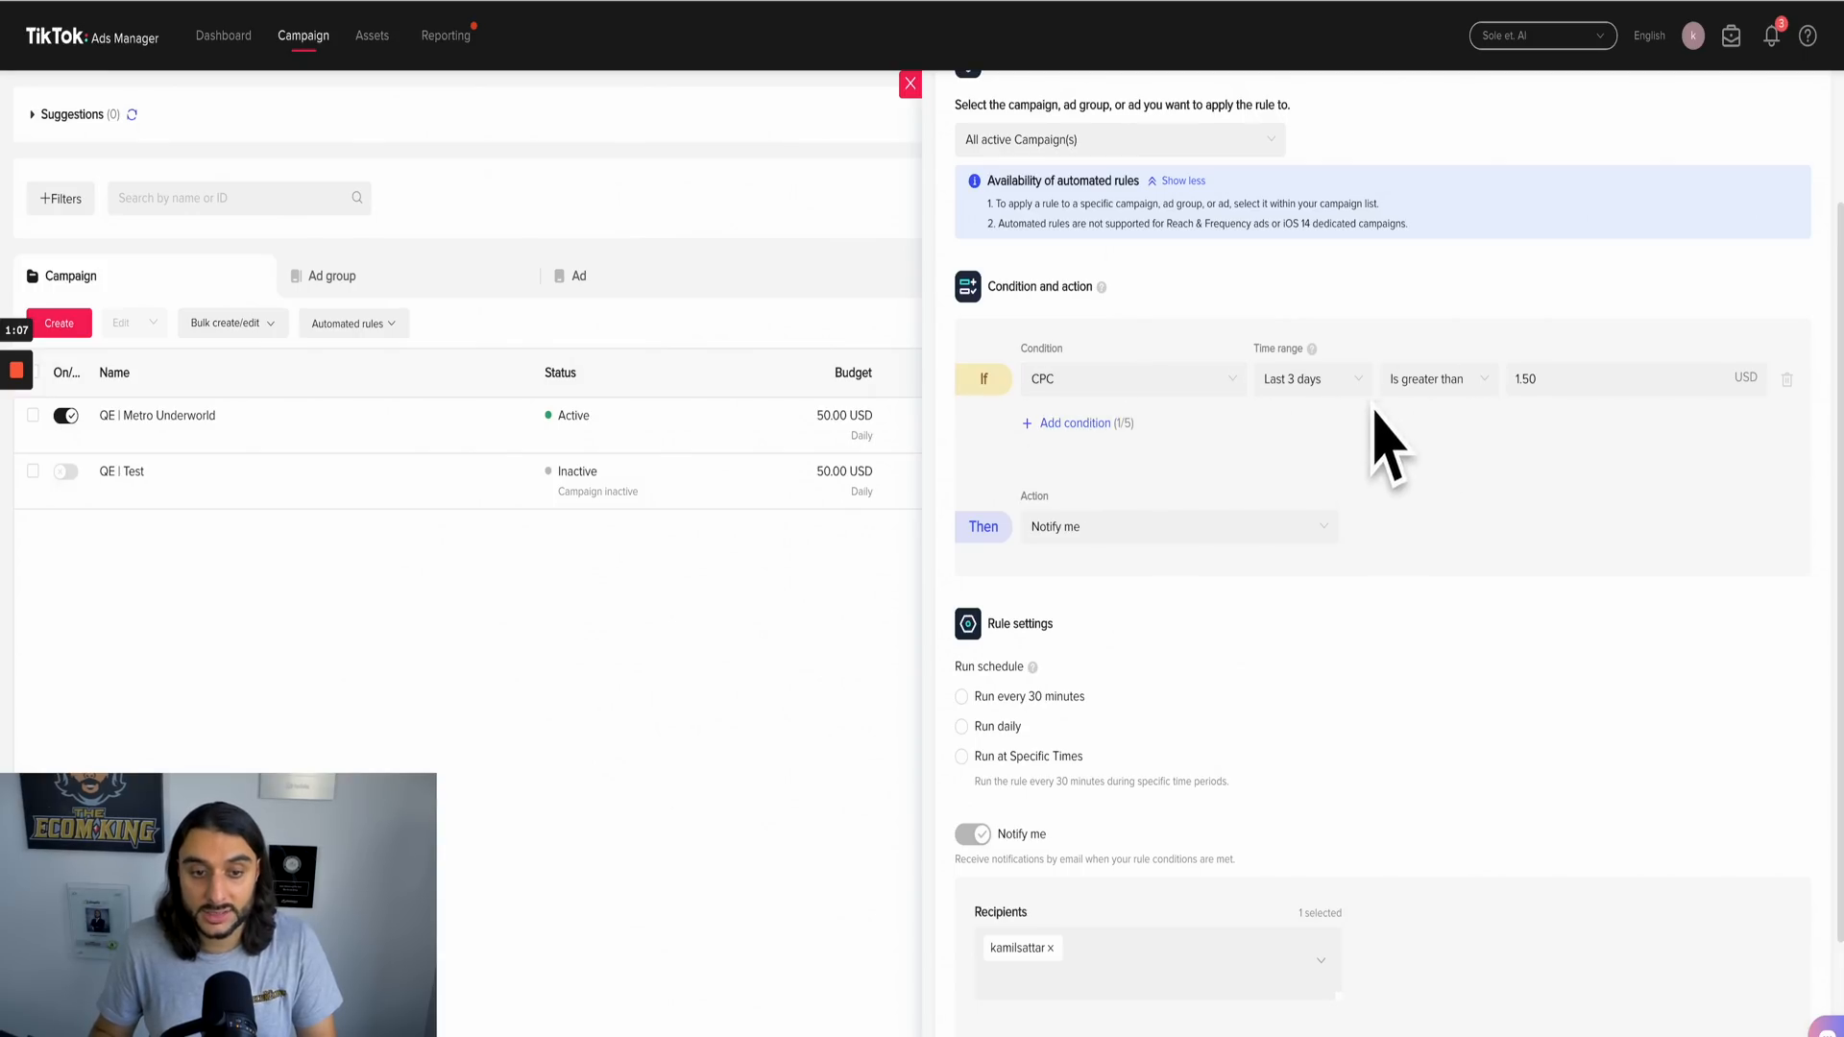
Step: Set the rule's action to Turn off when the CPC condition is met
left_click(1167, 534)
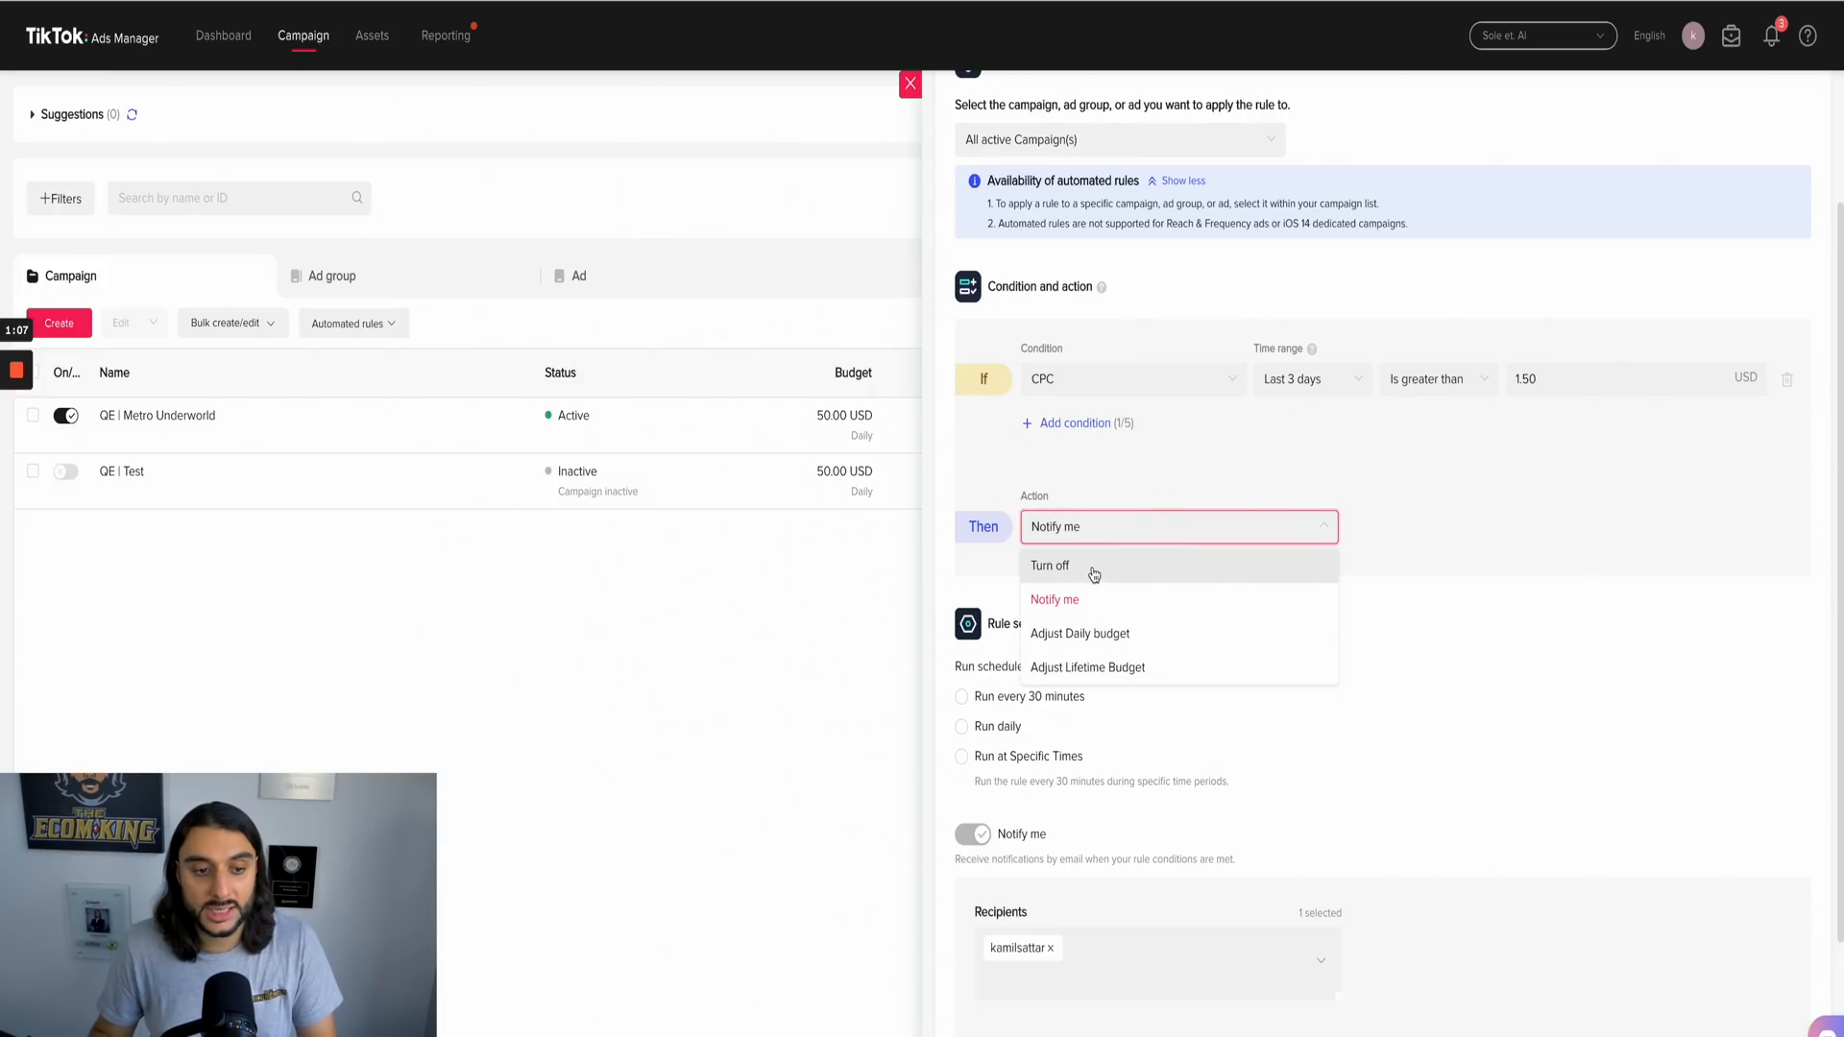
left_click(1189, 490)
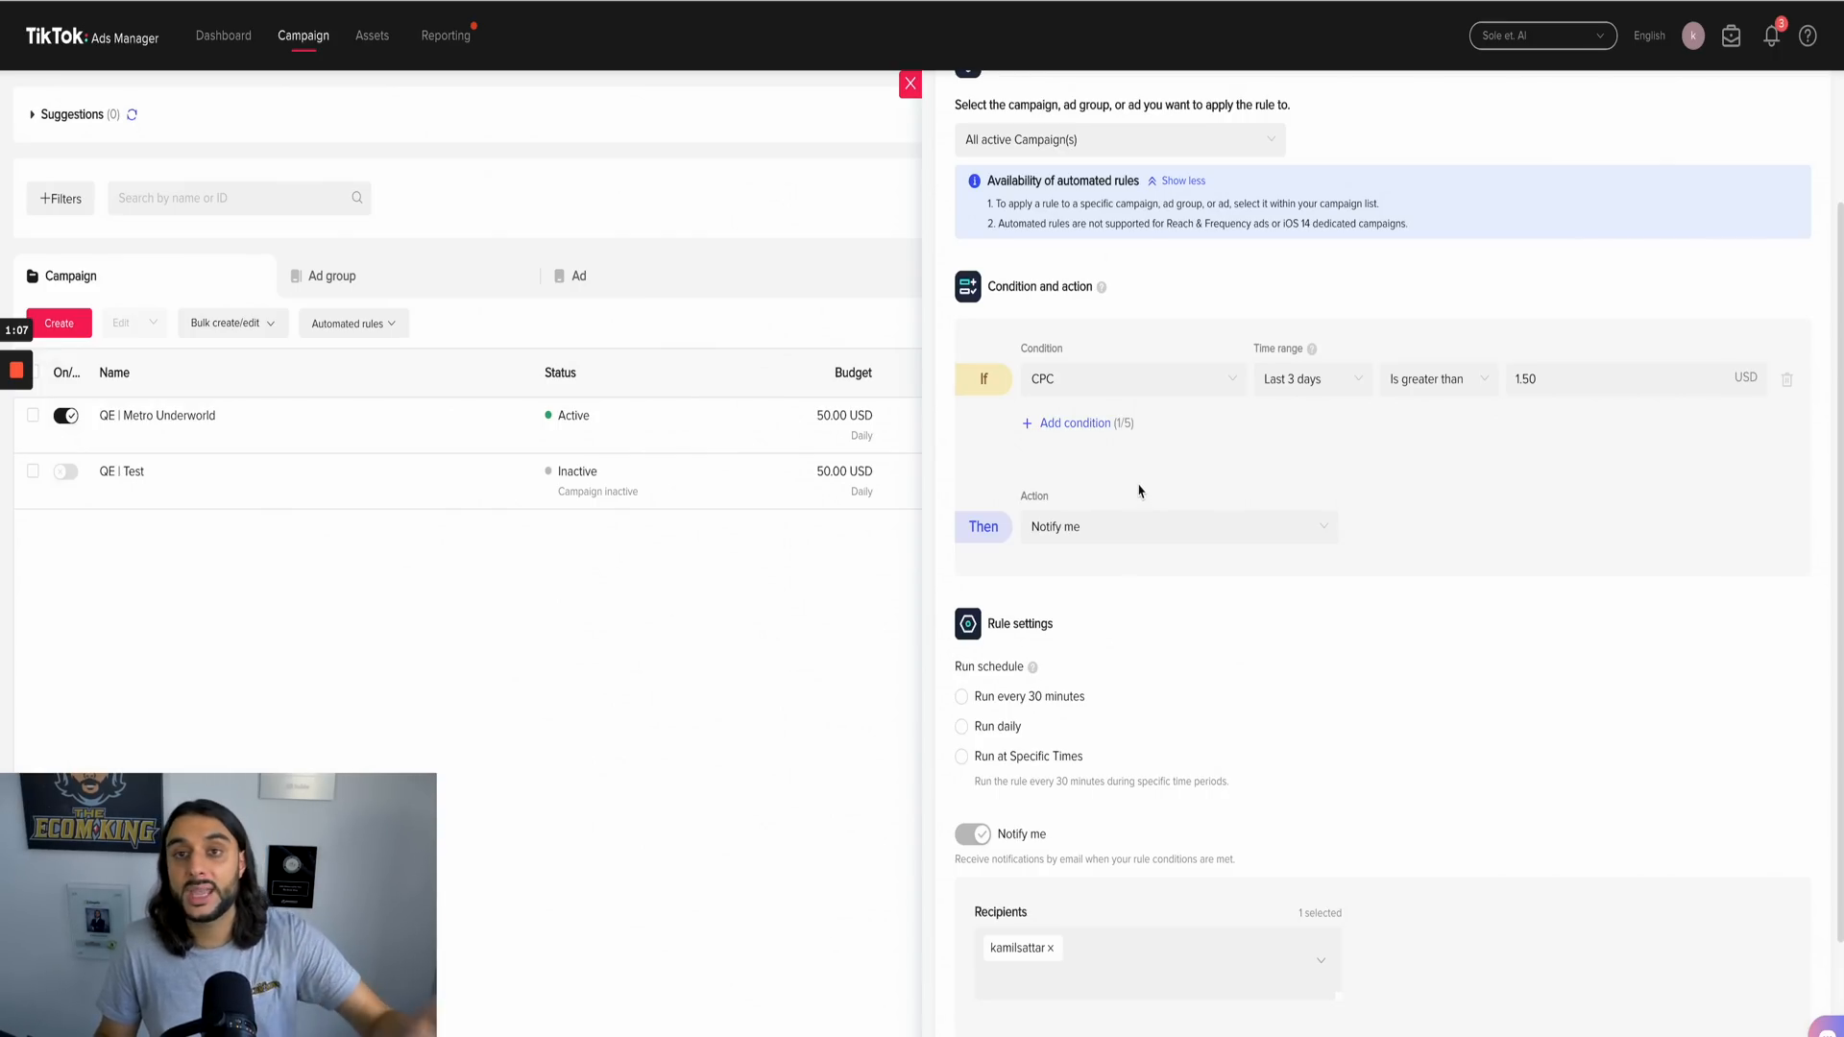
left_click(1082, 528)
left_click(1075, 567)
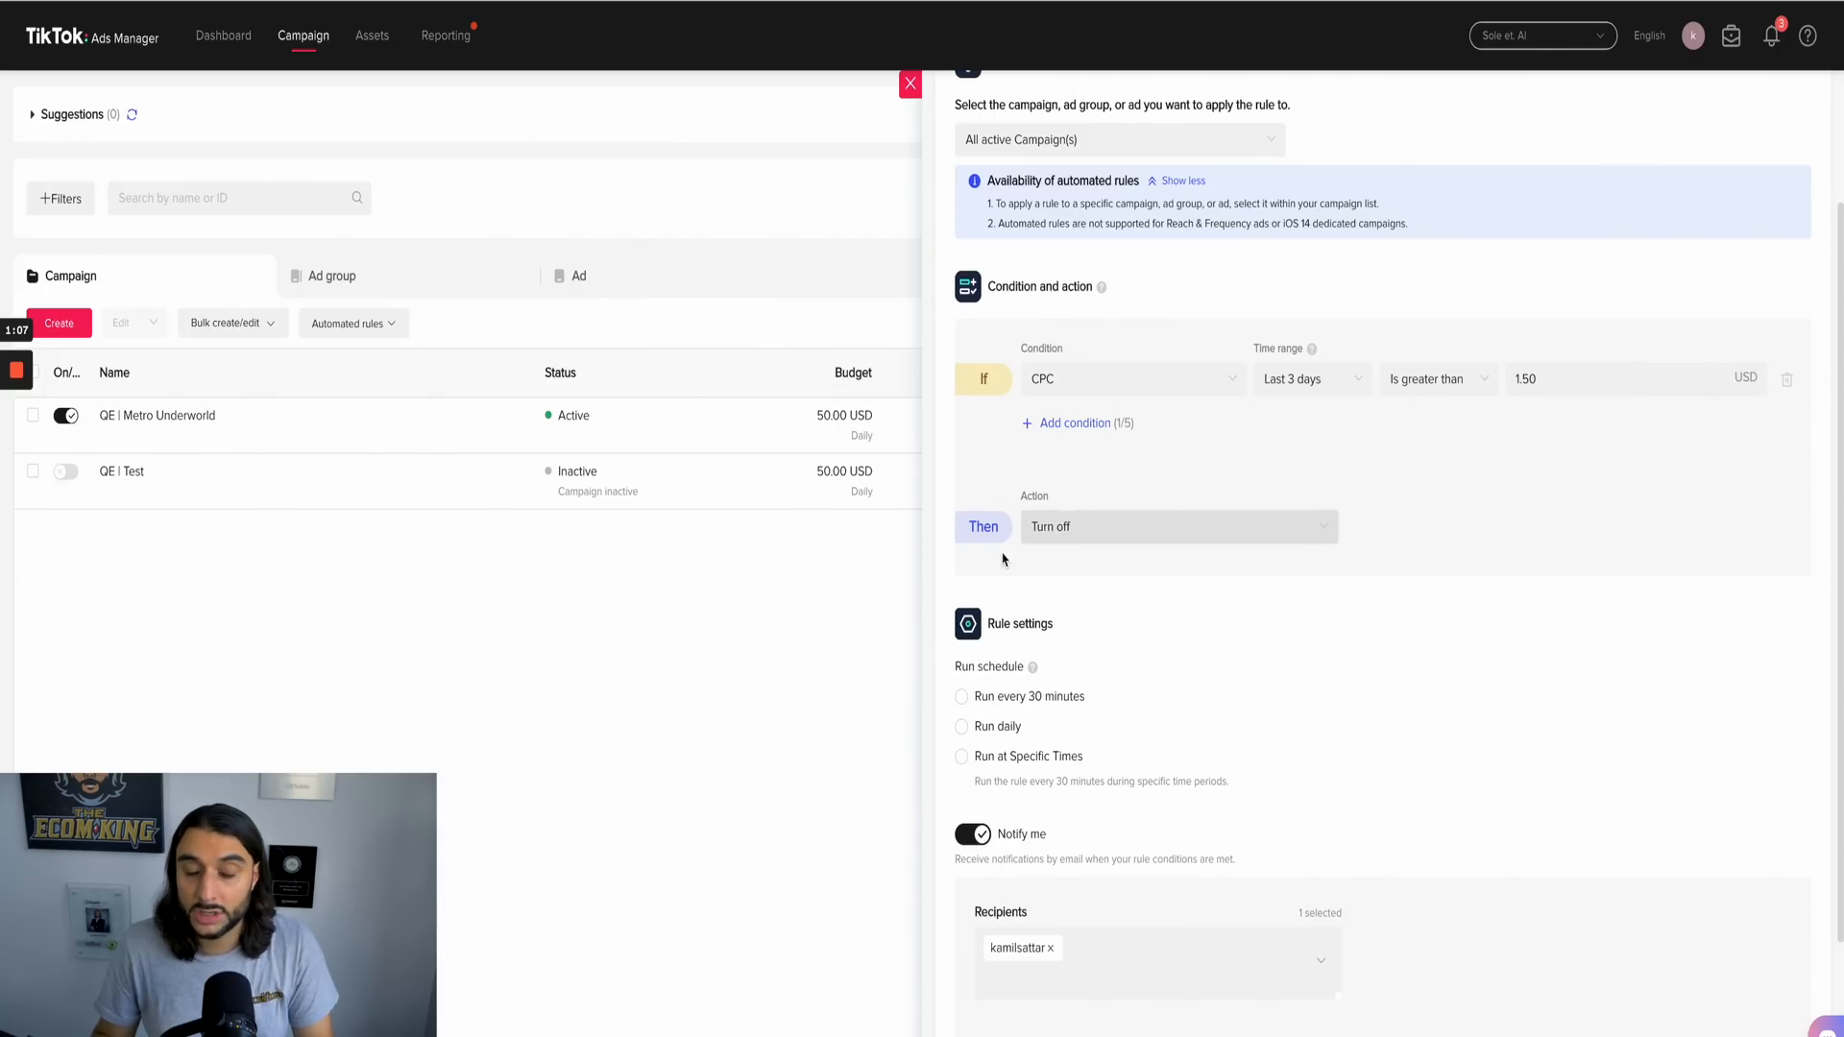
Step: Review the alternative actions and the full range of condition metrics available for the rule
left_click(1164, 538)
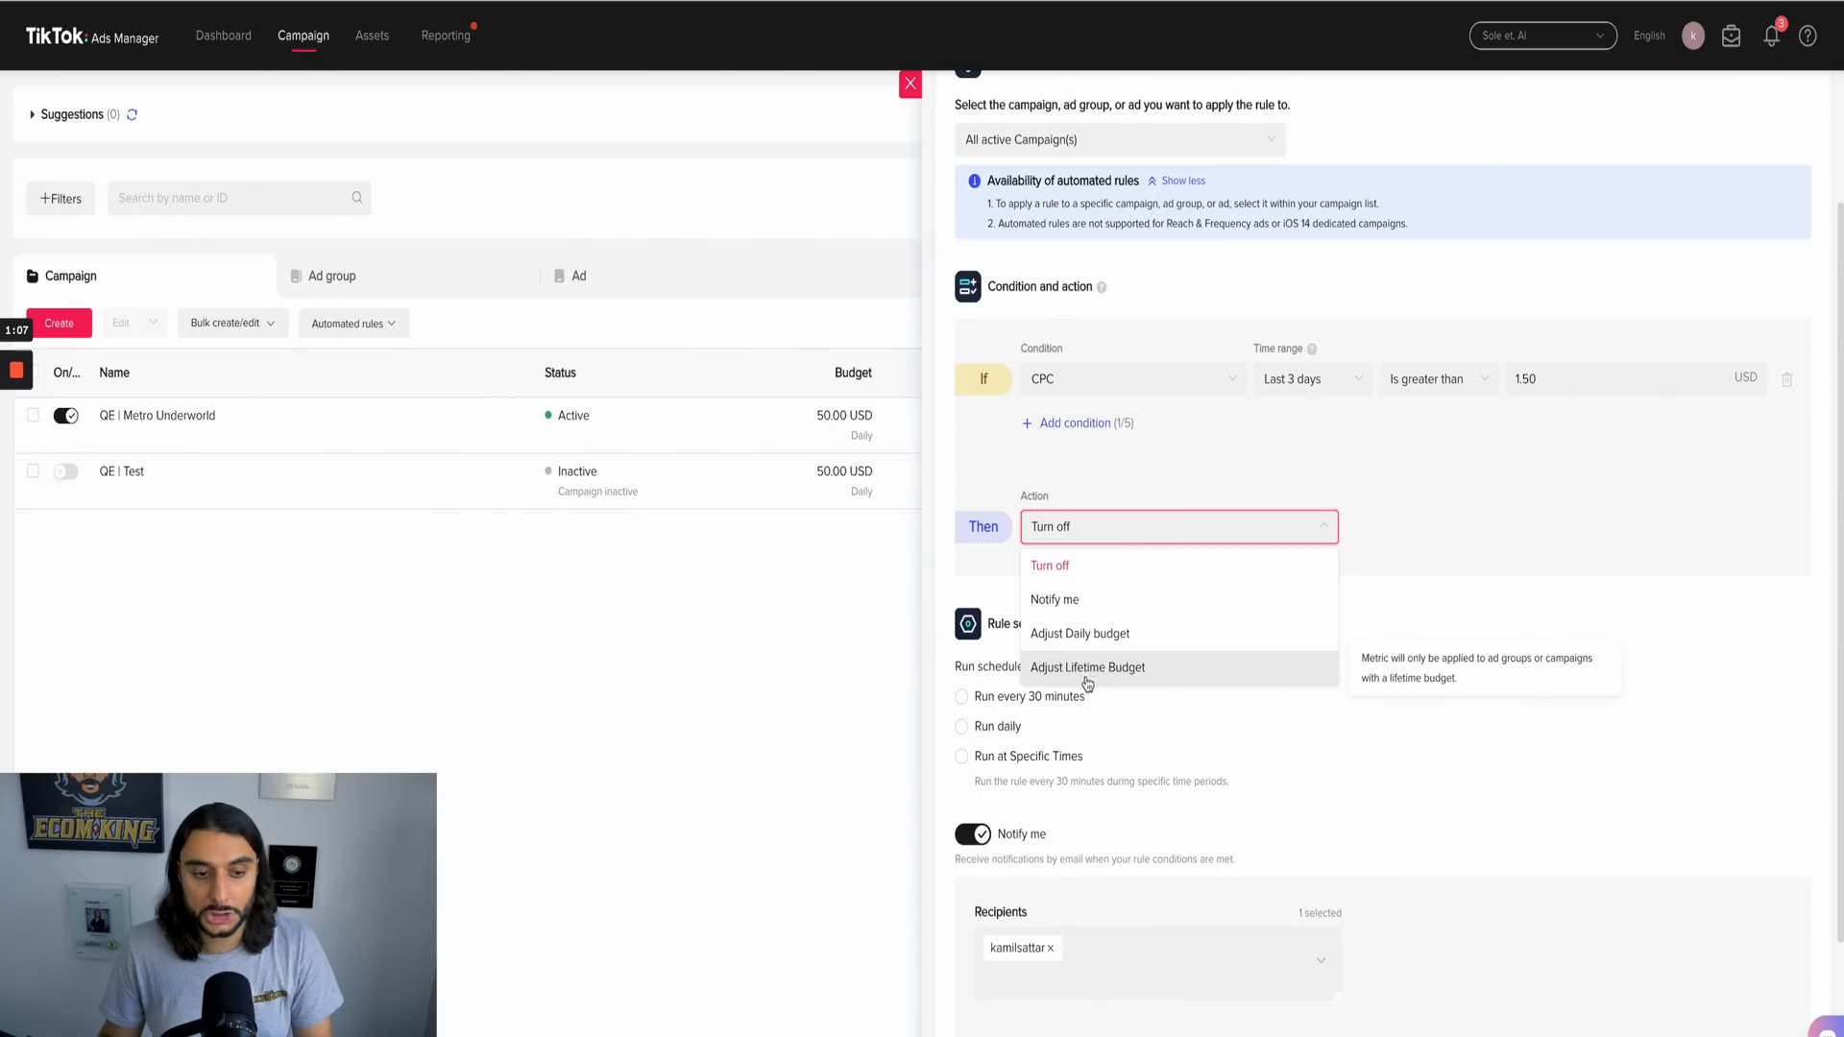
left_click(1638, 573)
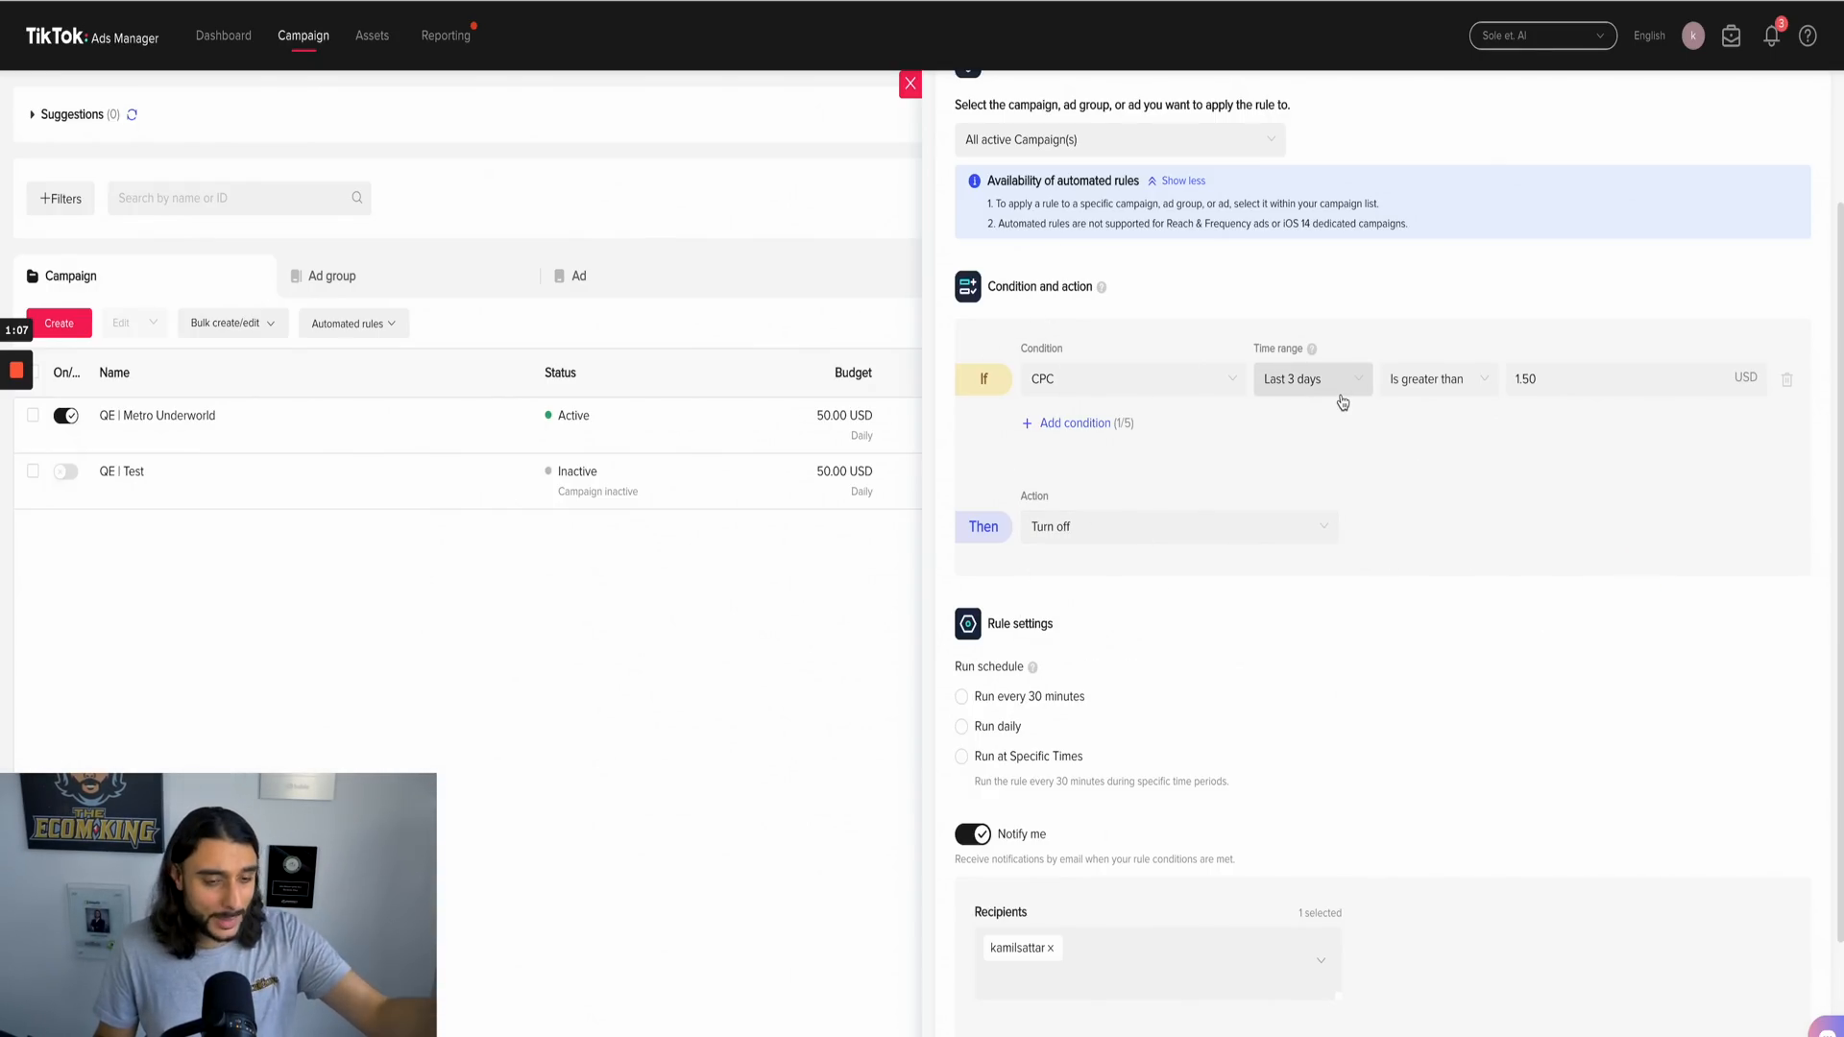
left_click(1137, 375)
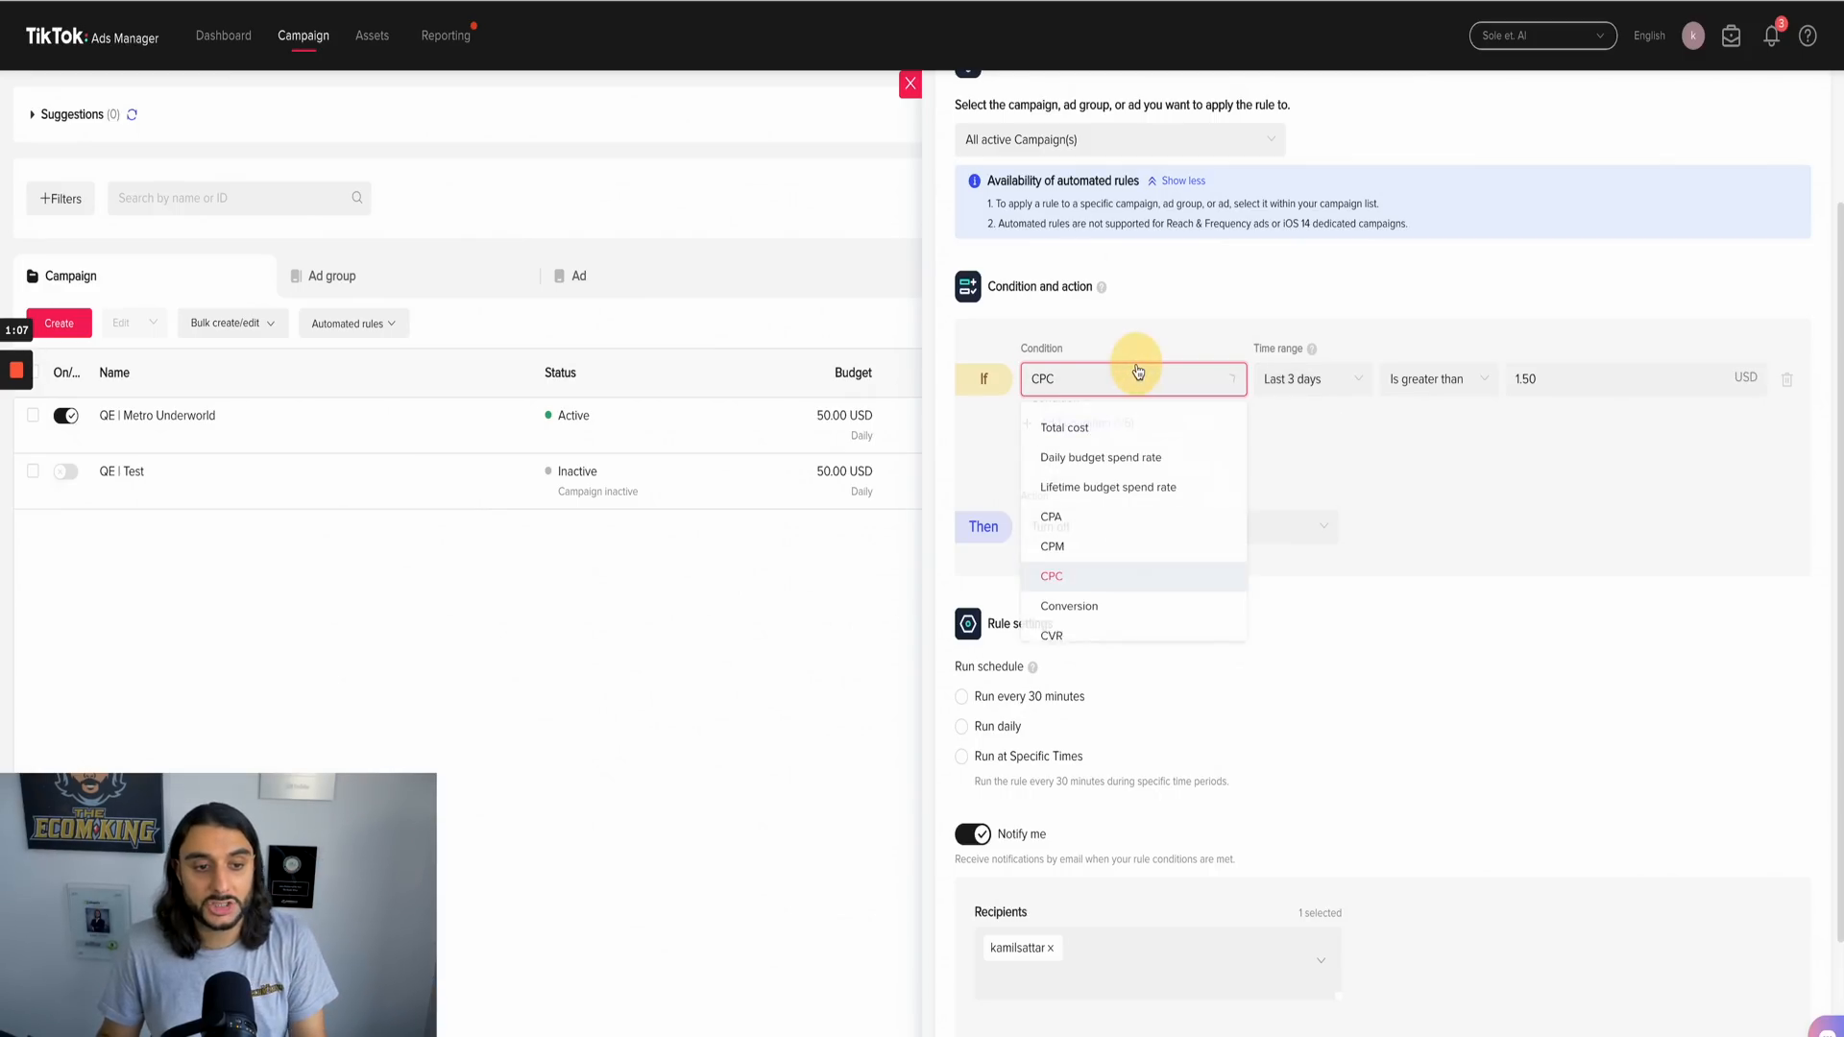
scroll(1131, 599, "down", 3)
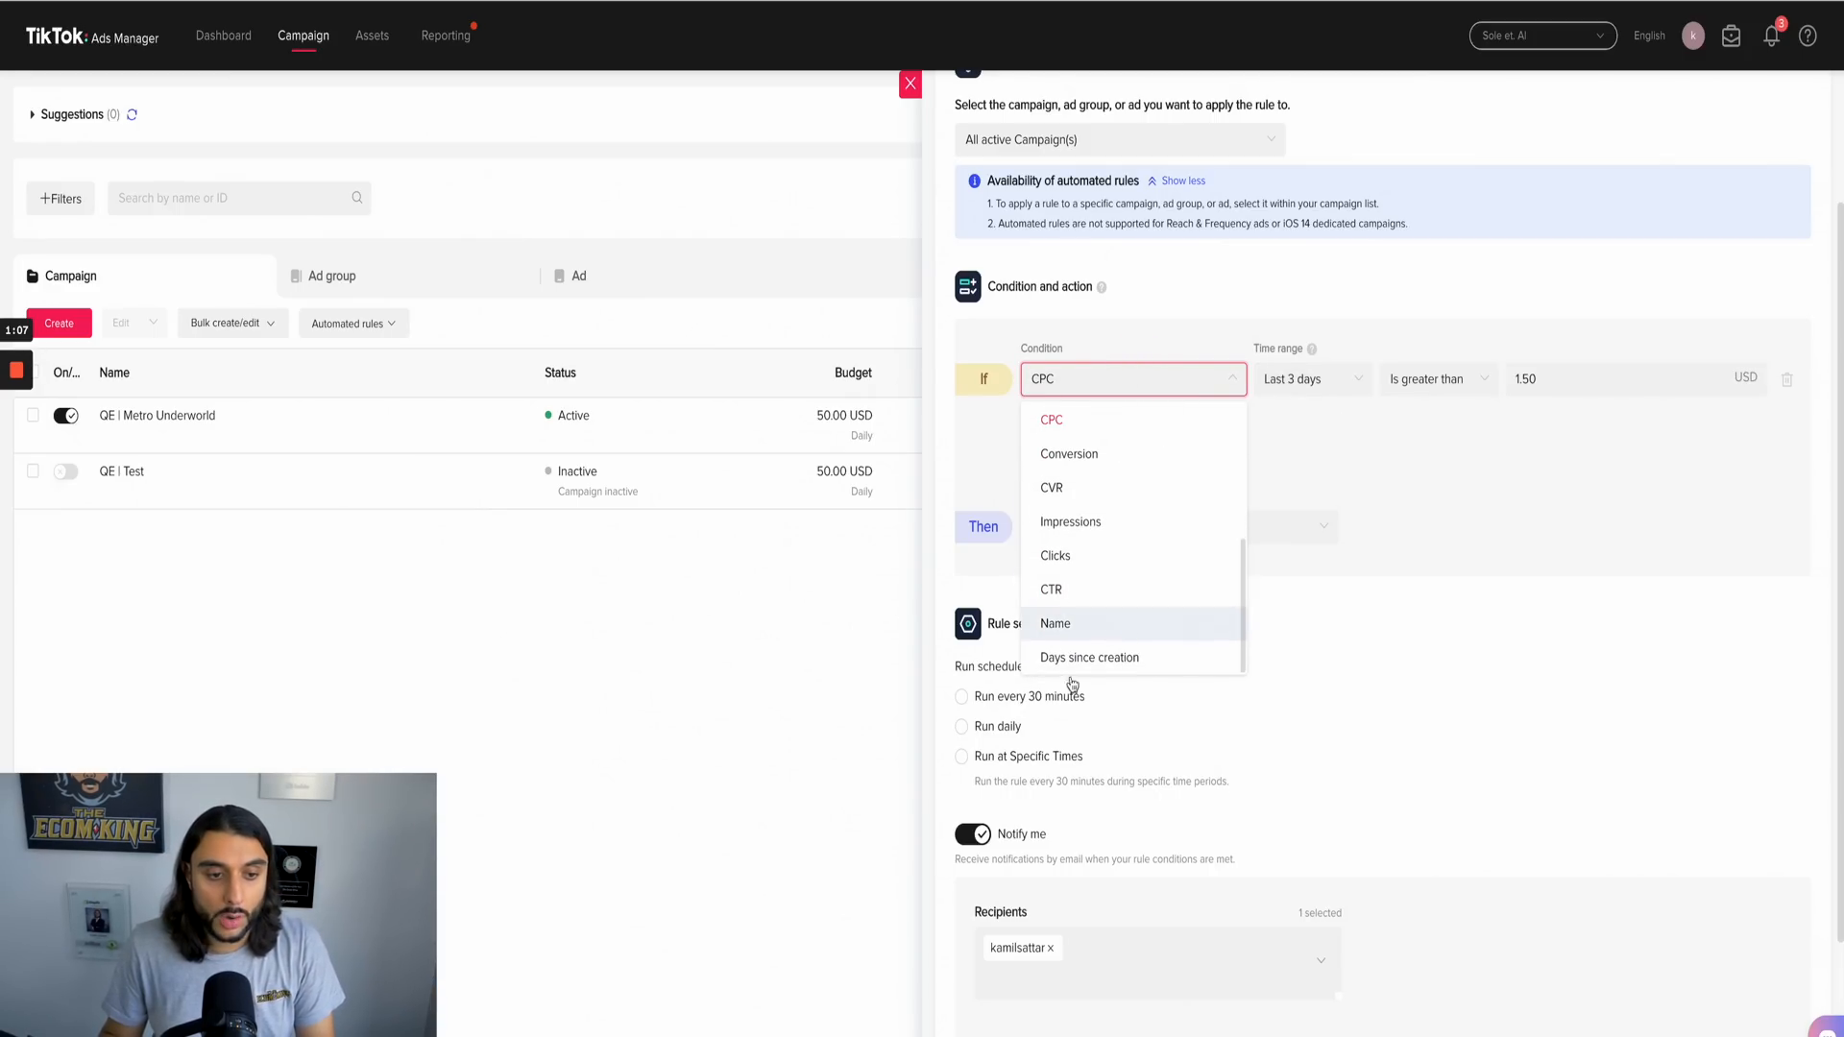
scroll(1078, 544, "up", 5)
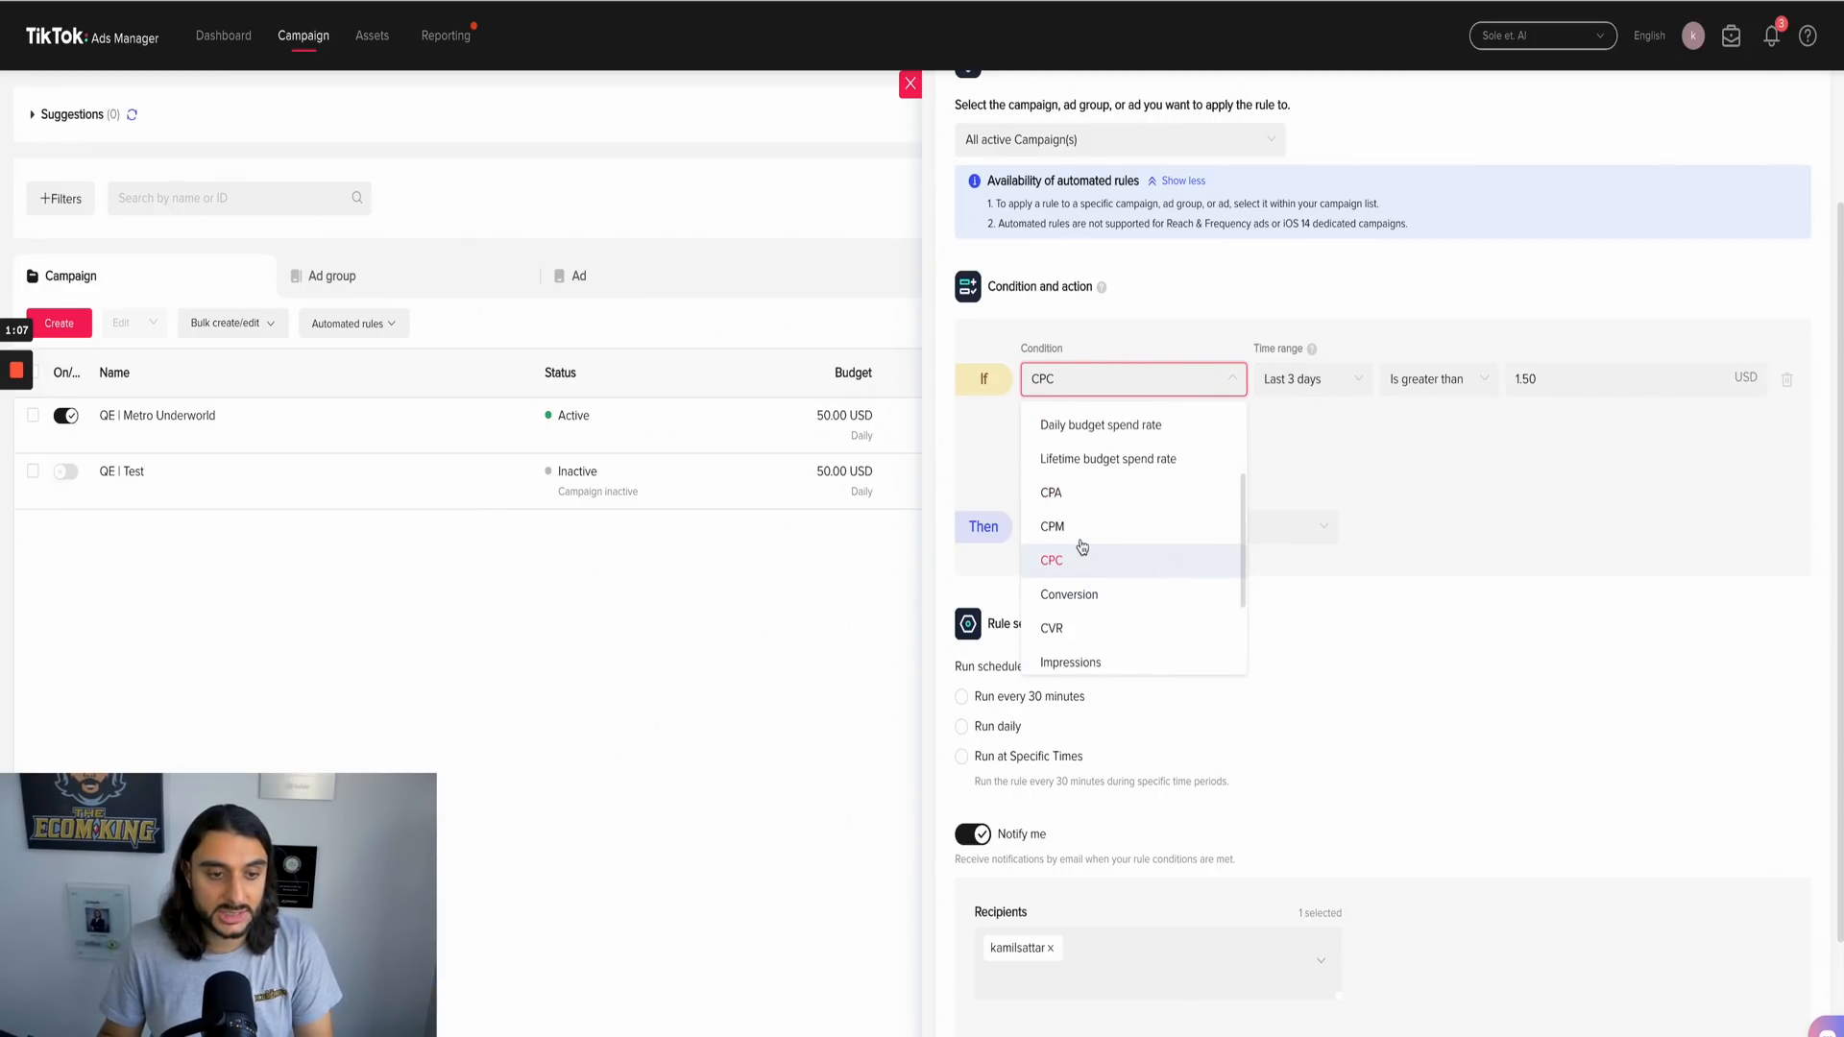
left_click(1343, 546)
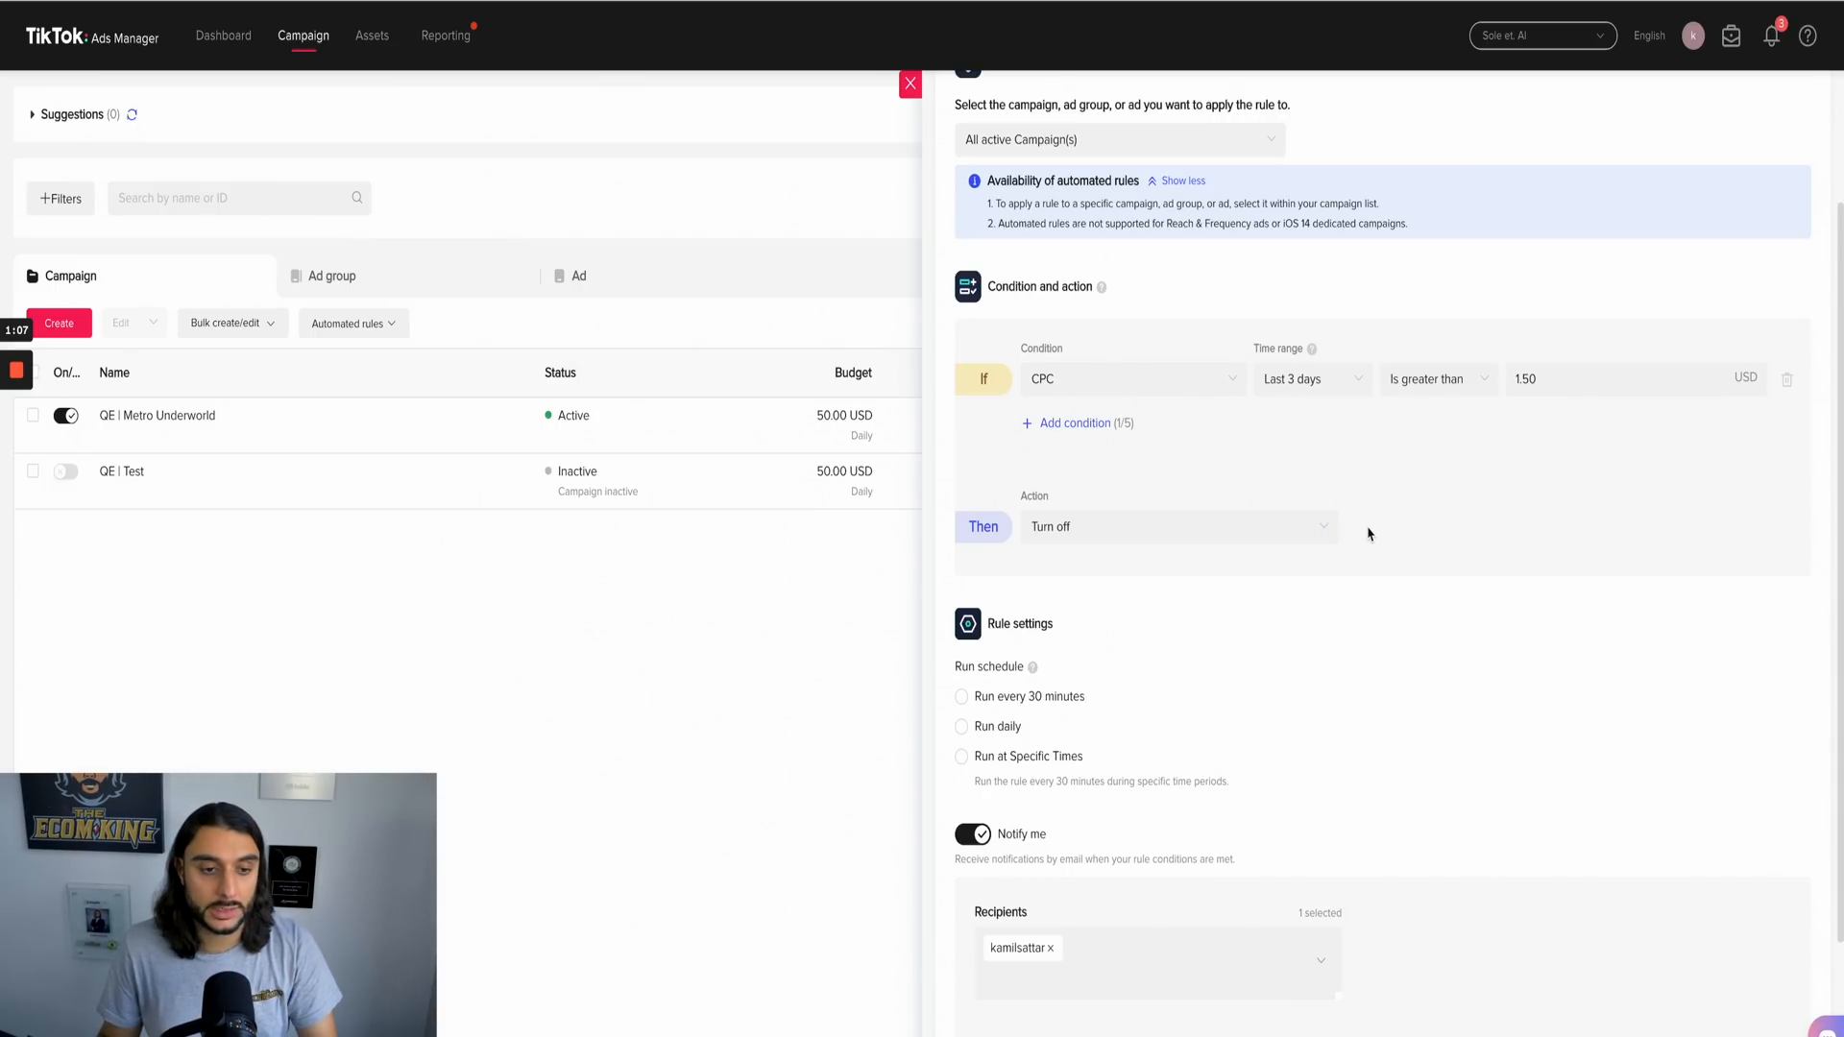
Step: Schedule the rule to run daily with 00:00 as the time of action
scroll(1143, 576, "down", 1)
scroll(1378, 511, "down", 3)
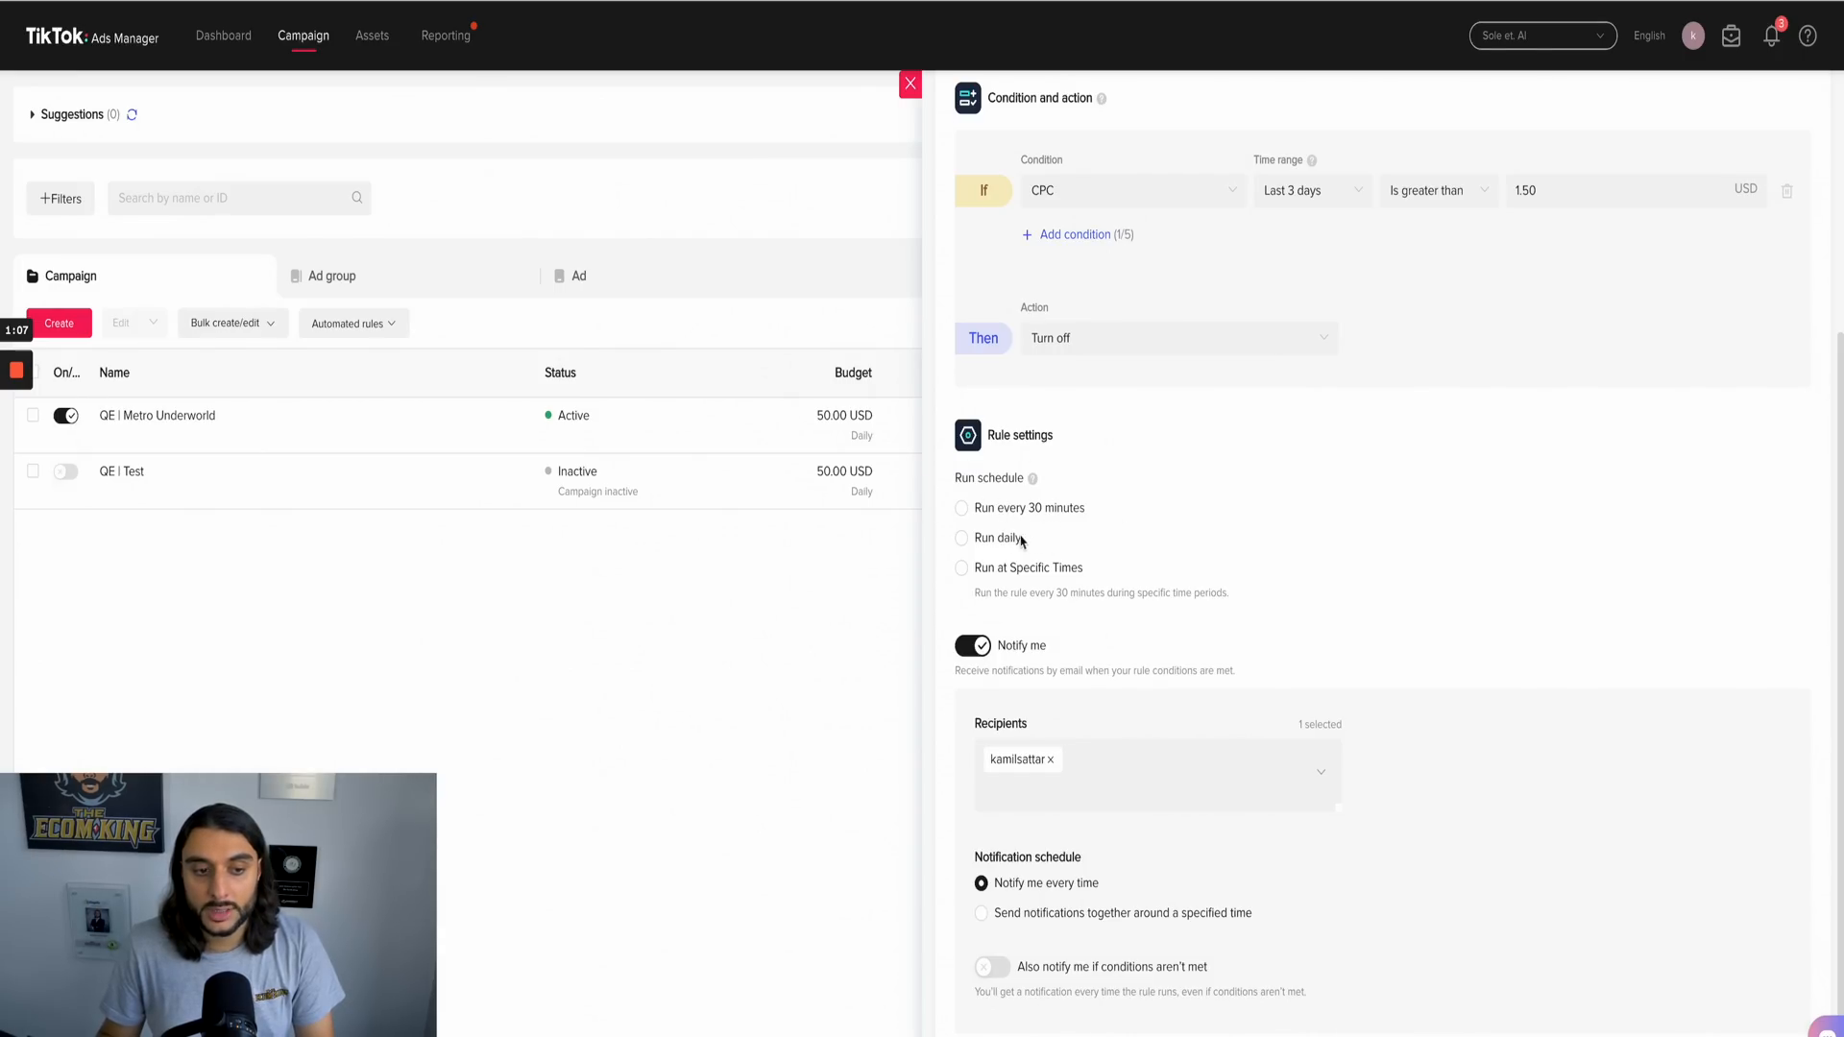
left_click(960, 538)
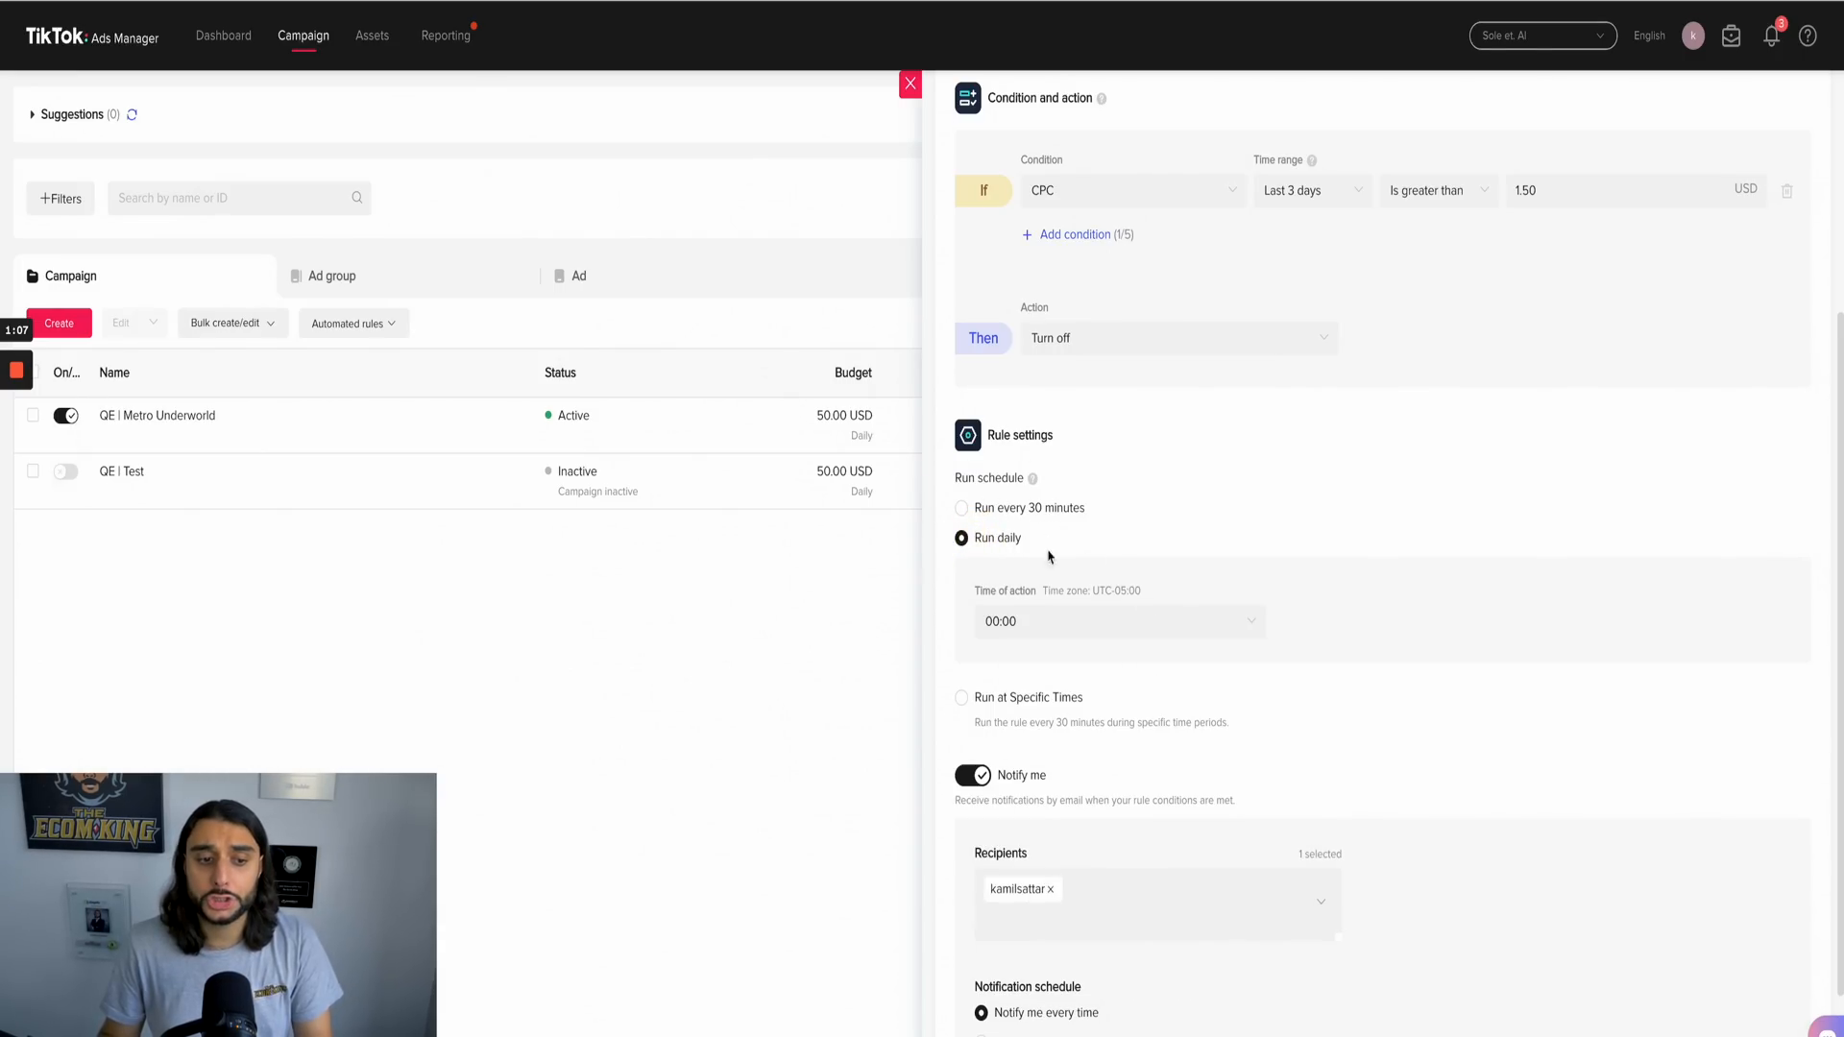
left_click(1072, 635)
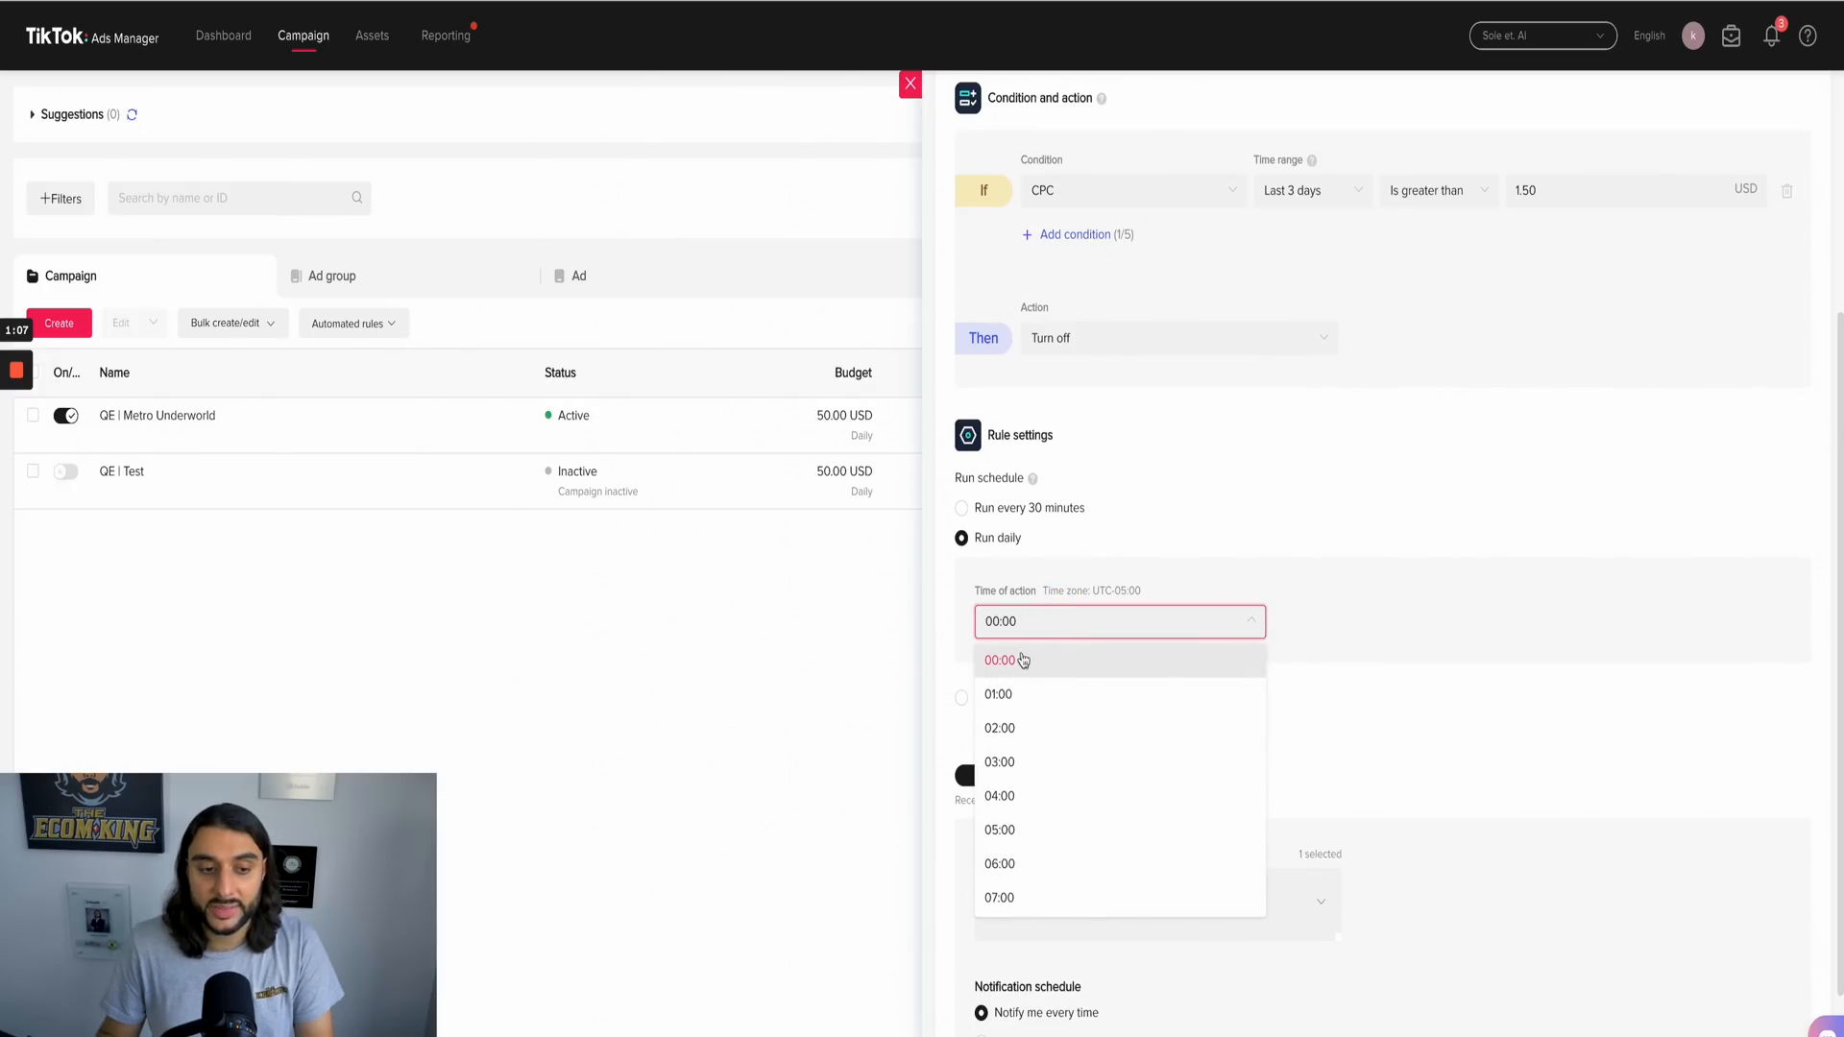
left_click(1421, 608)
scroll(1104, 673, "down", 3)
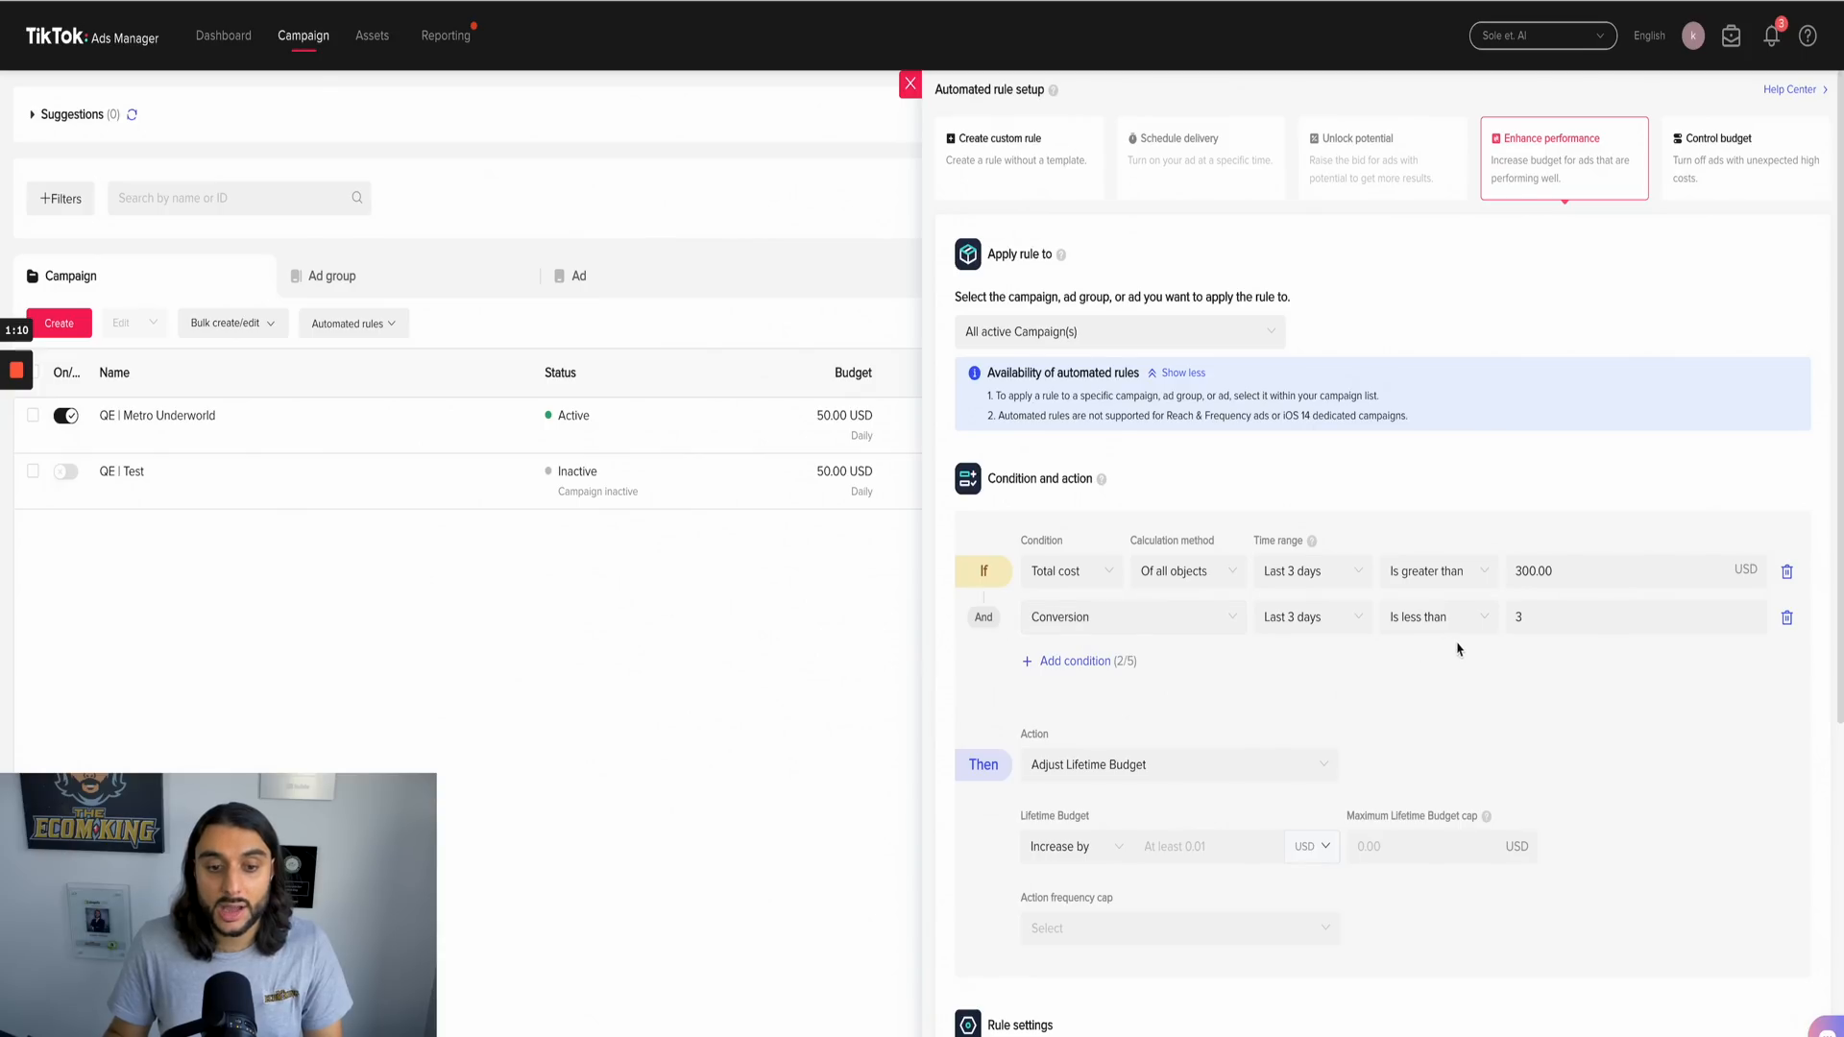
Step: Set the Enhance performance rule's action to Turn off
left_click(1515, 617)
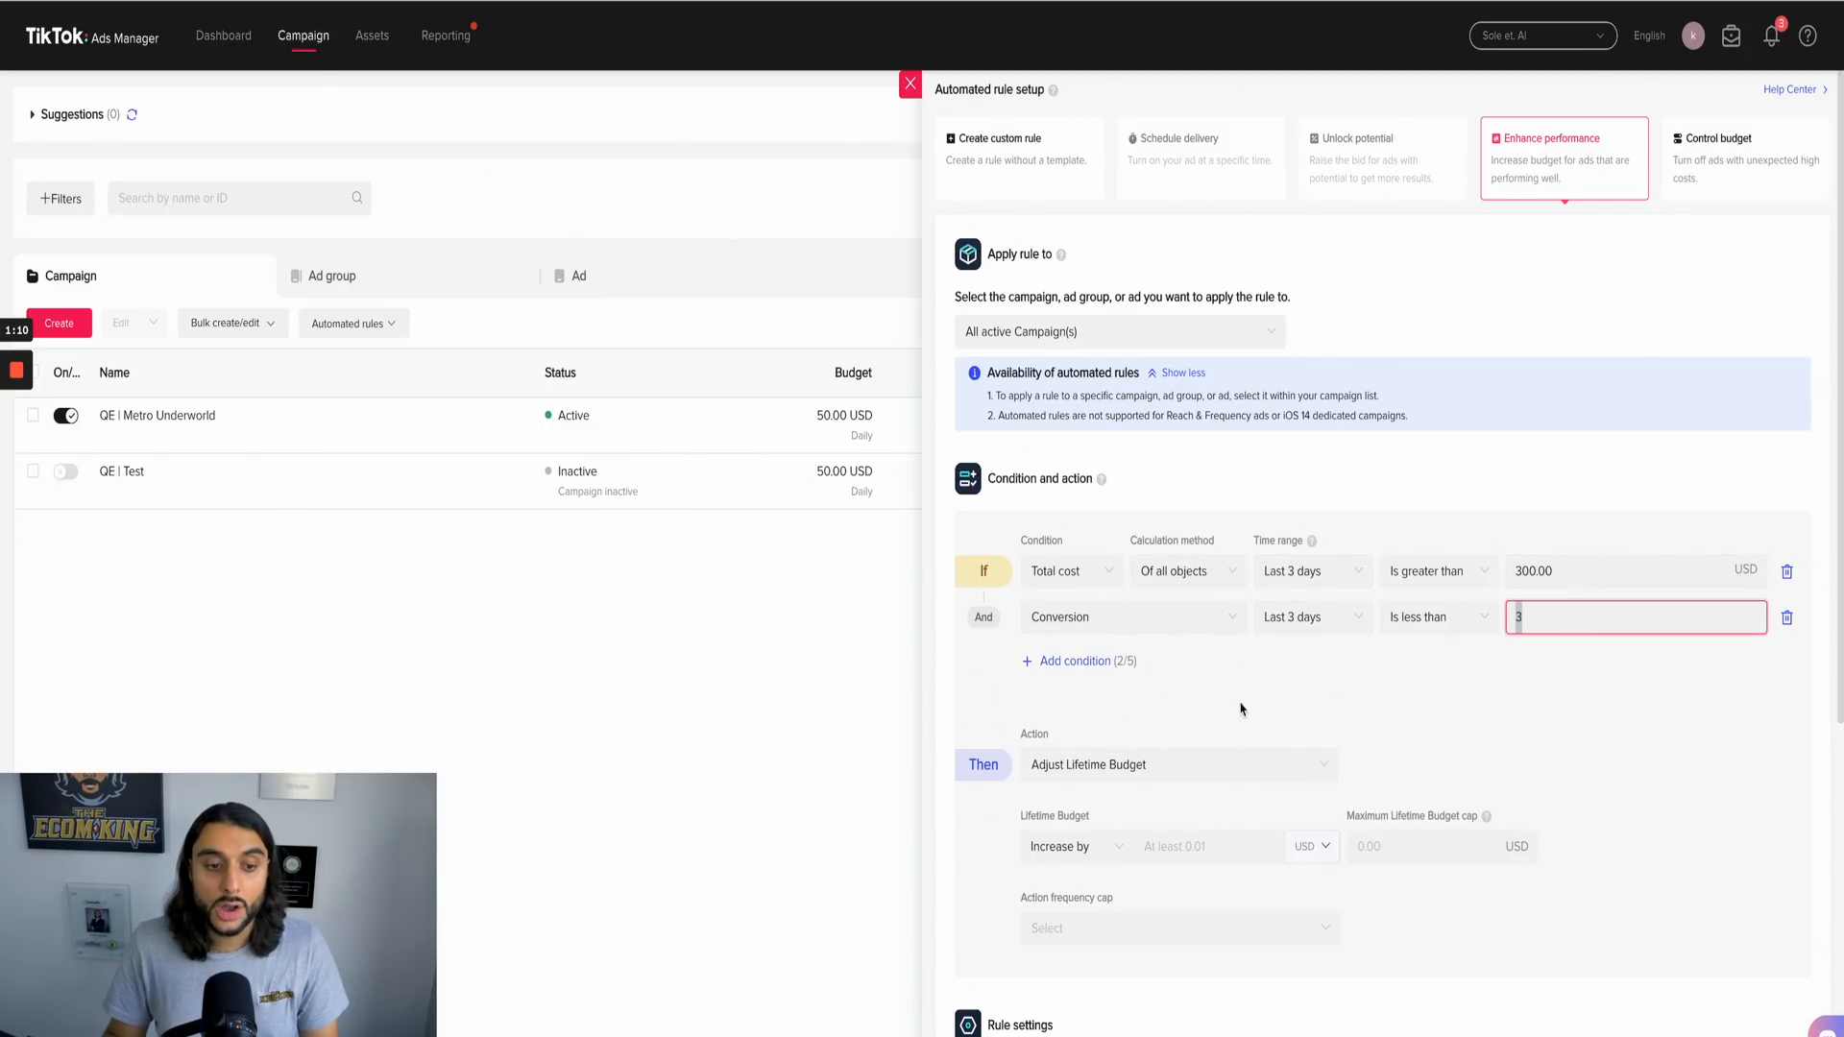
left_click(1283, 704)
scroll(1287, 710, "down", 2)
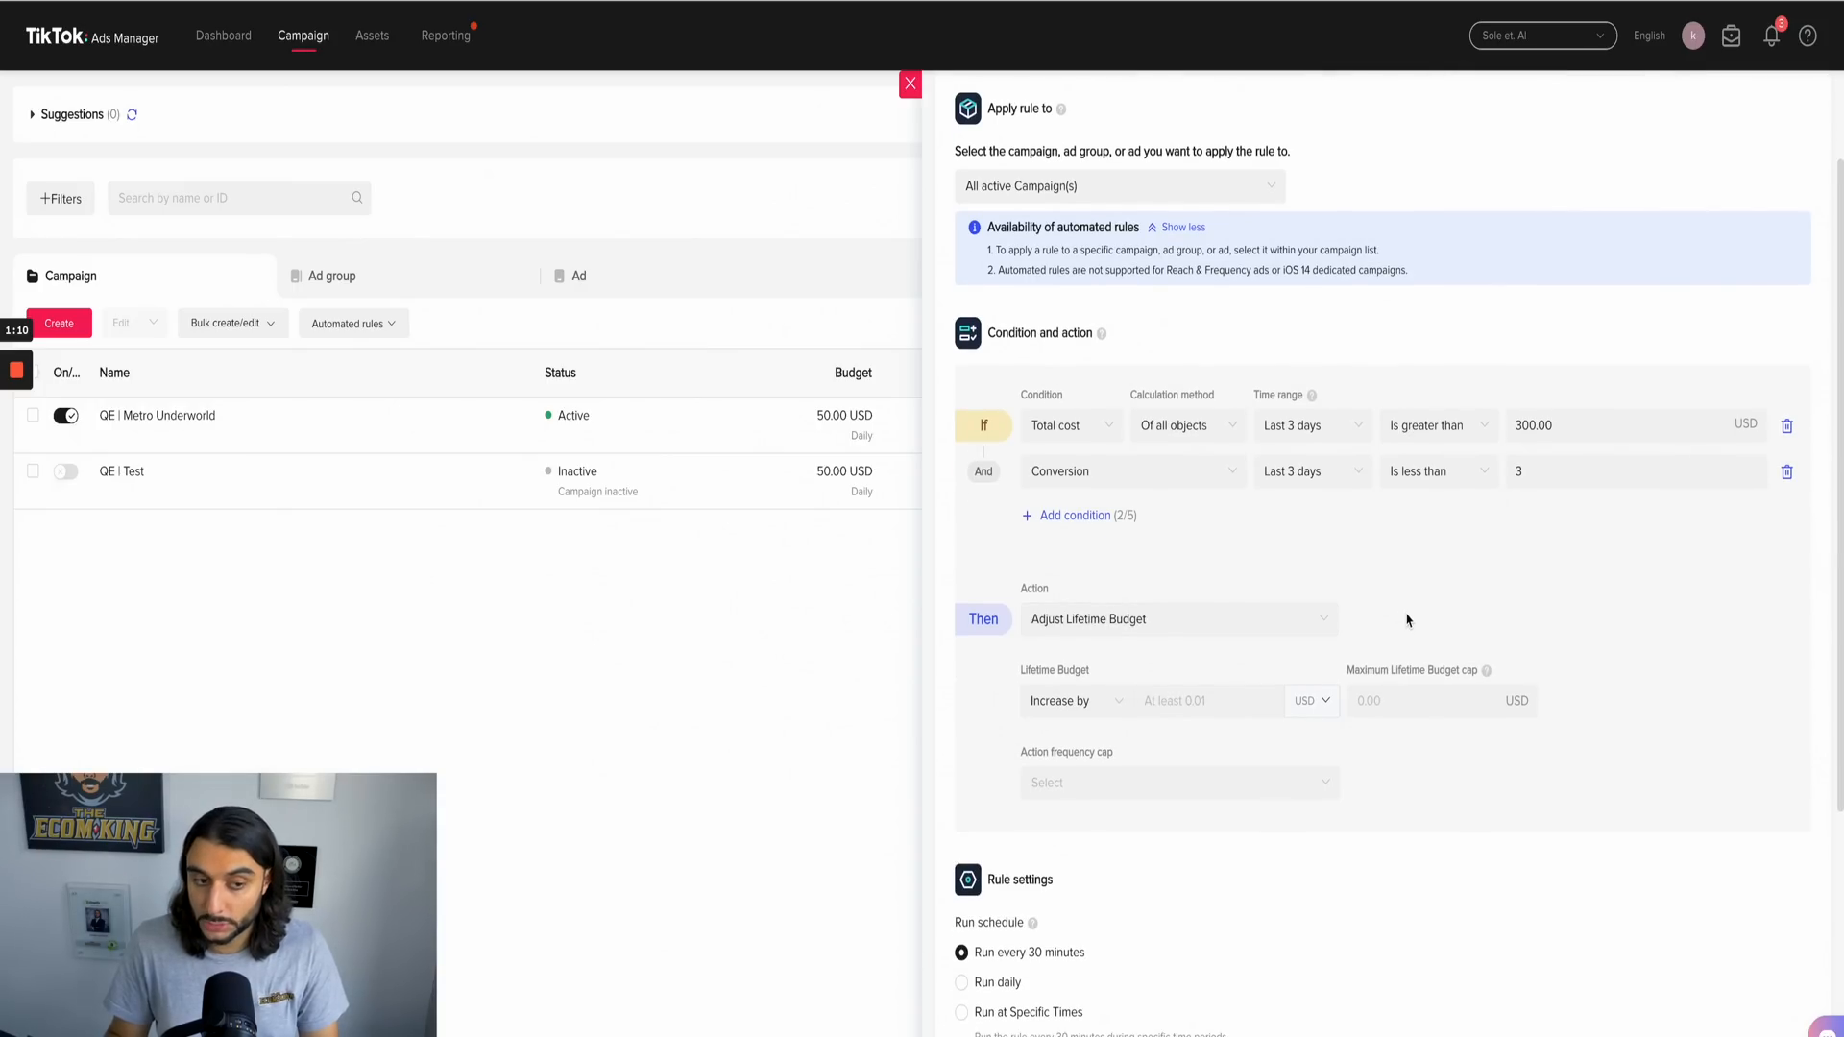
left_click(1253, 623)
left_click(1151, 658)
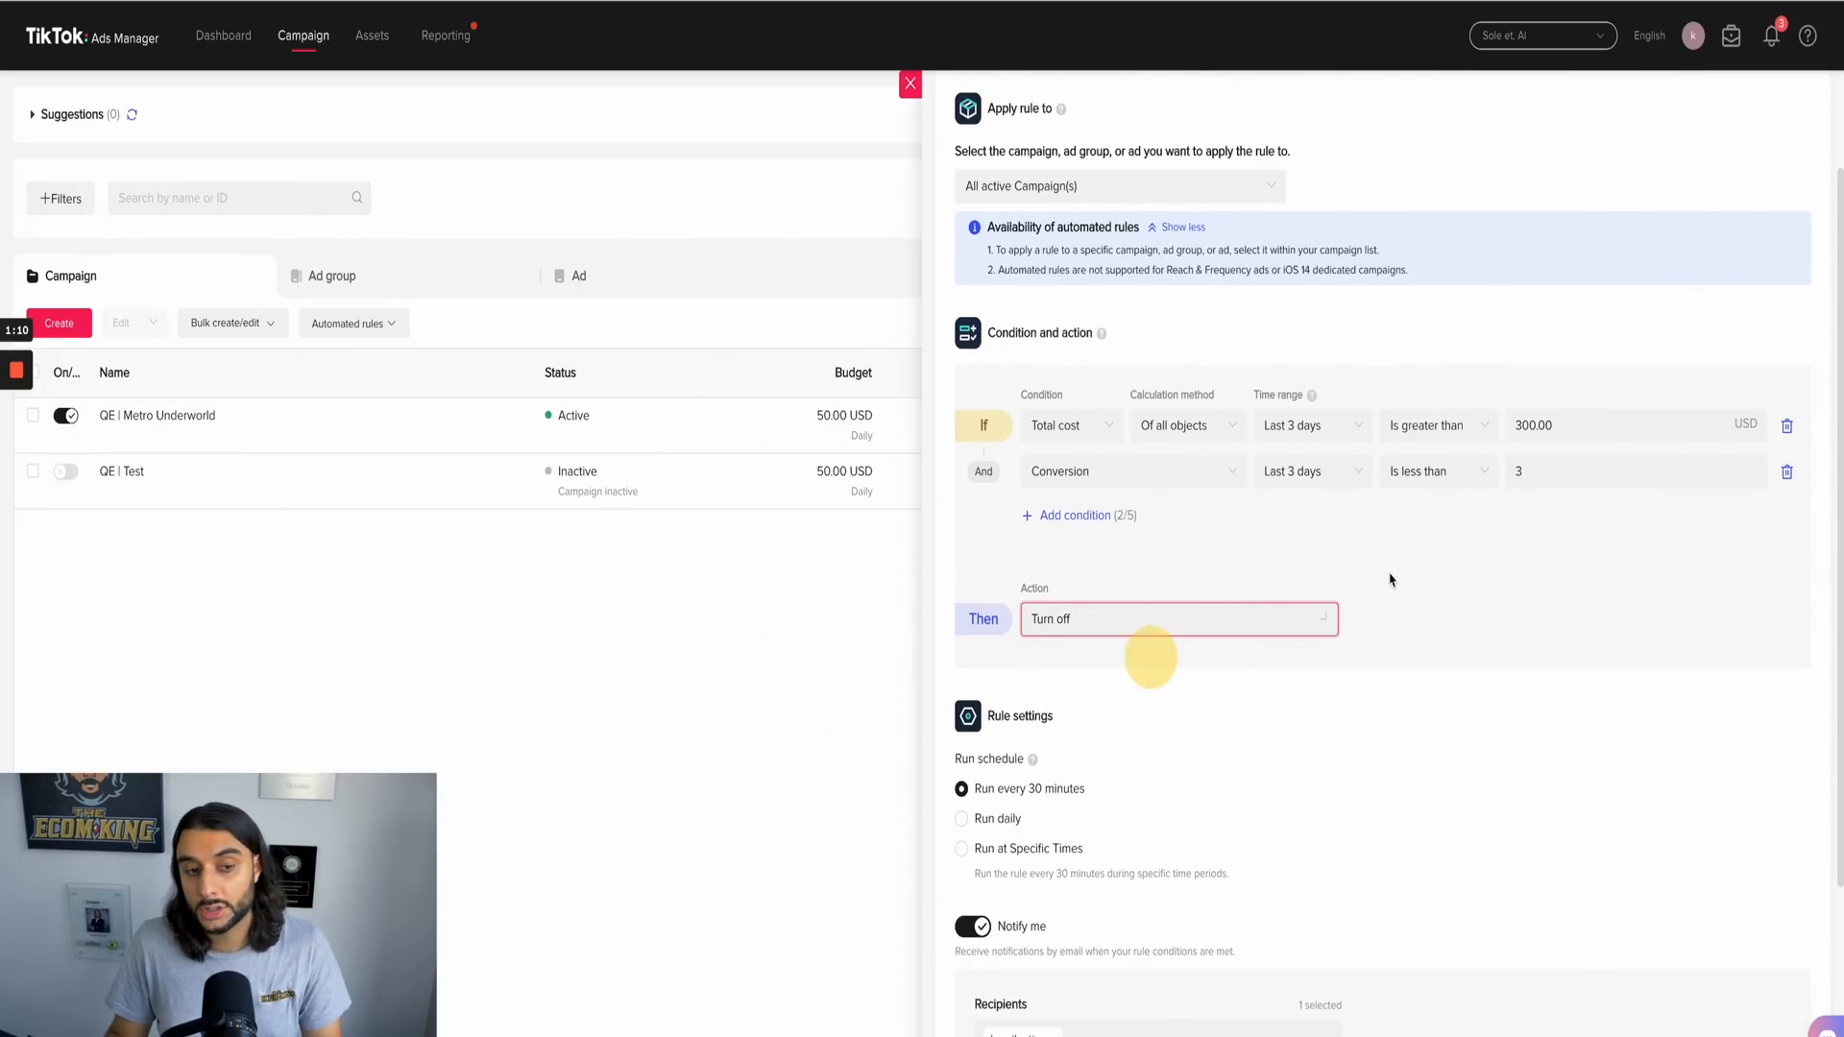
left_click(1507, 593)
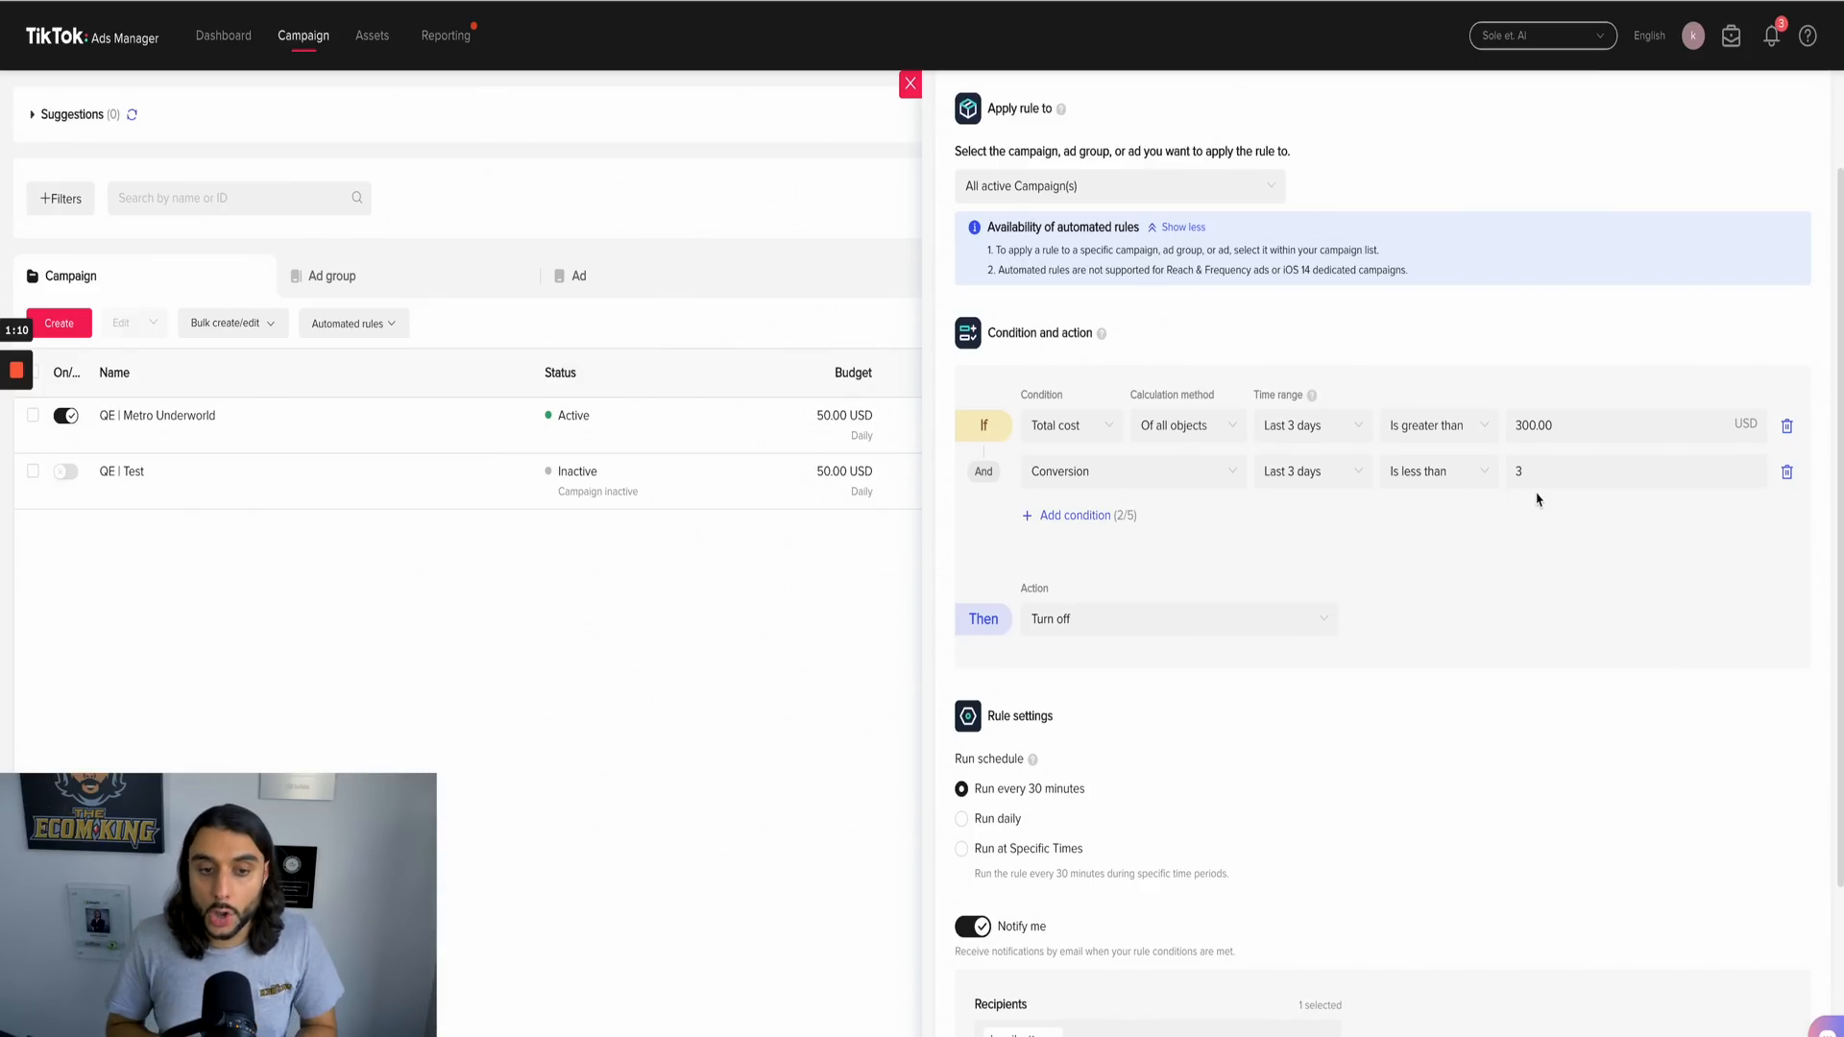
Step: Change the Total cost condition to greater than 500 USD with a time range of the last 5 days
left_click_drag(1576, 429, 1511, 423)
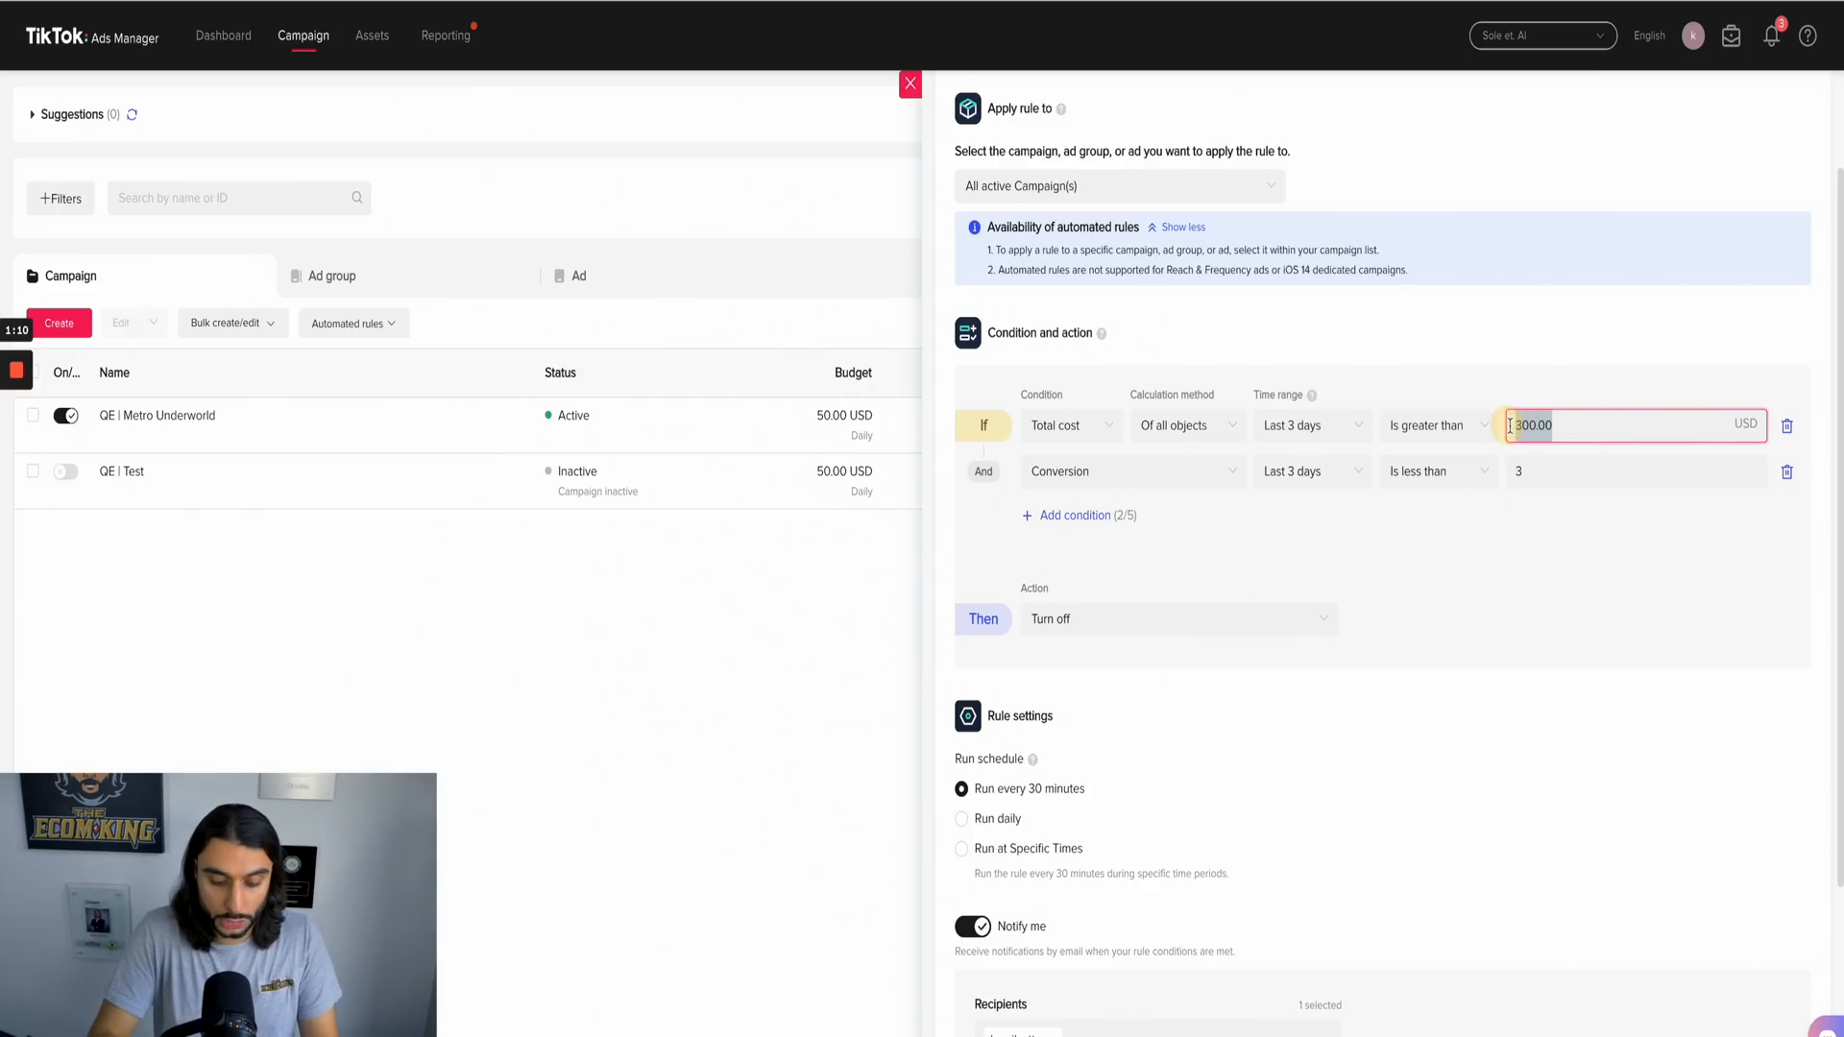
key("BackSpace")
type("500")
left_click(1584, 553)
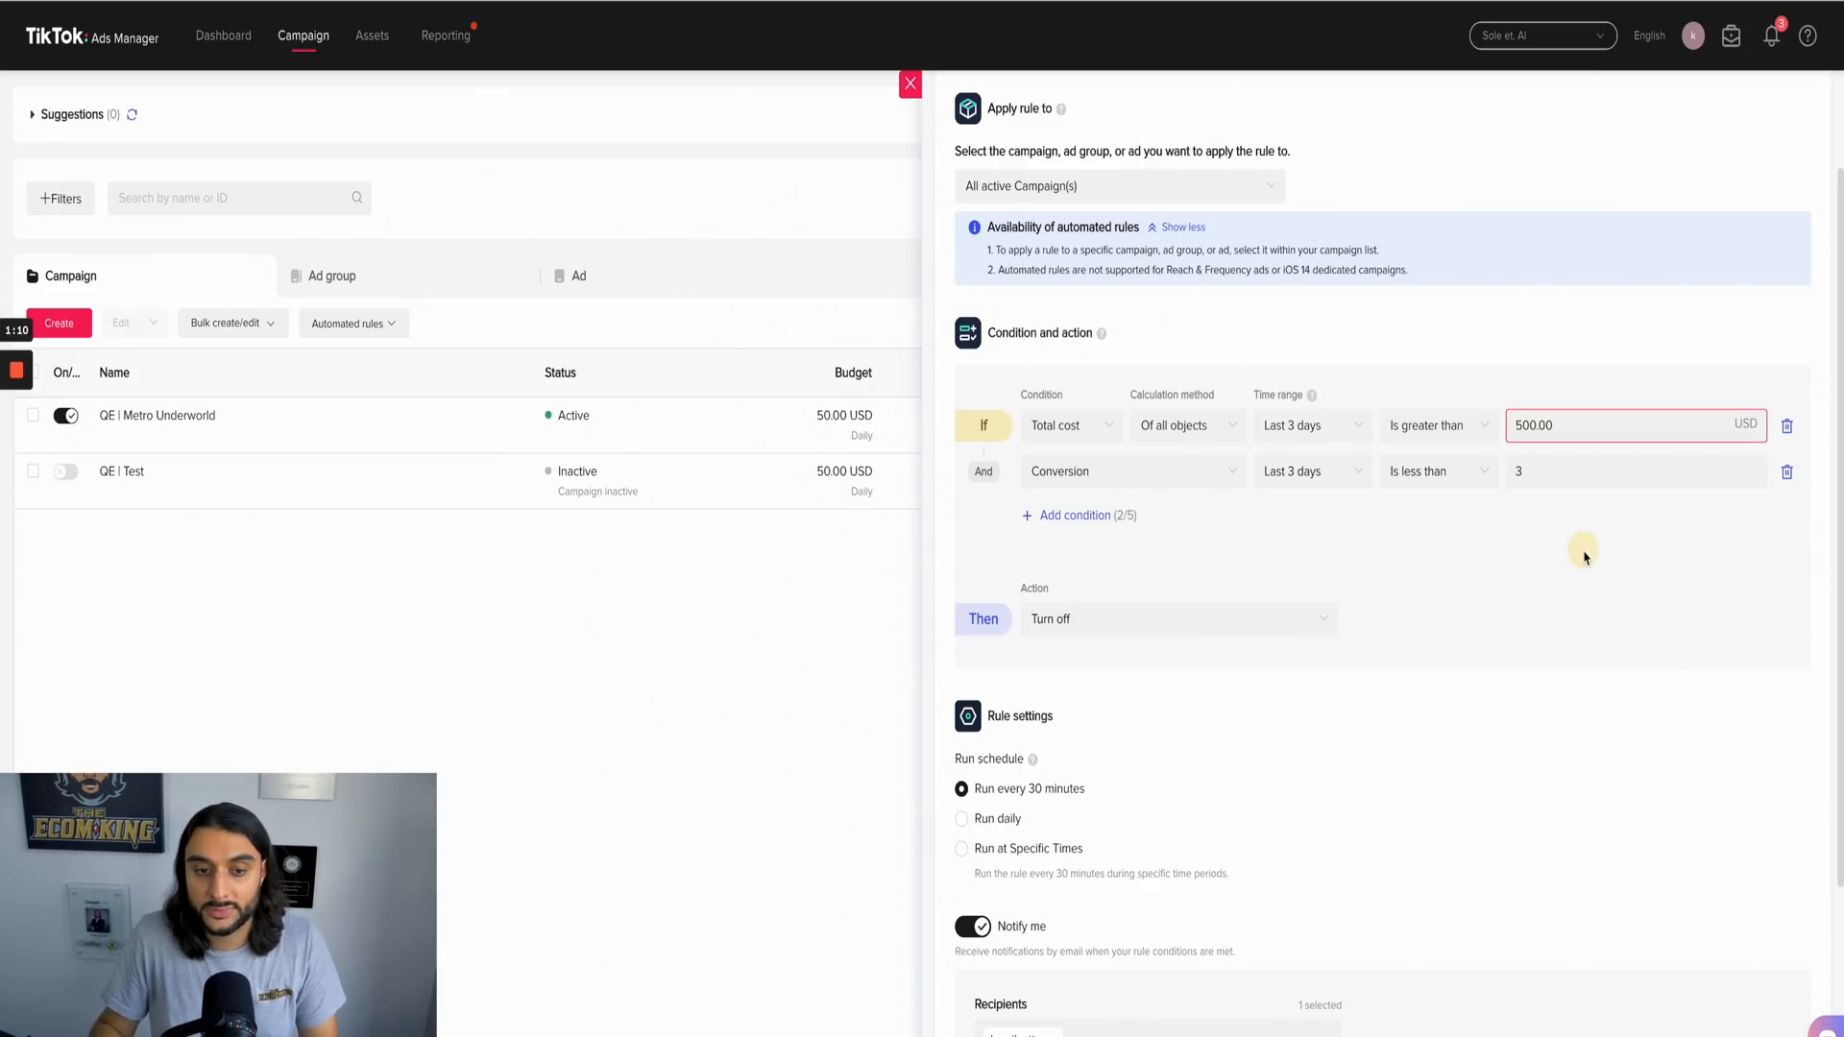
left_click(1309, 429)
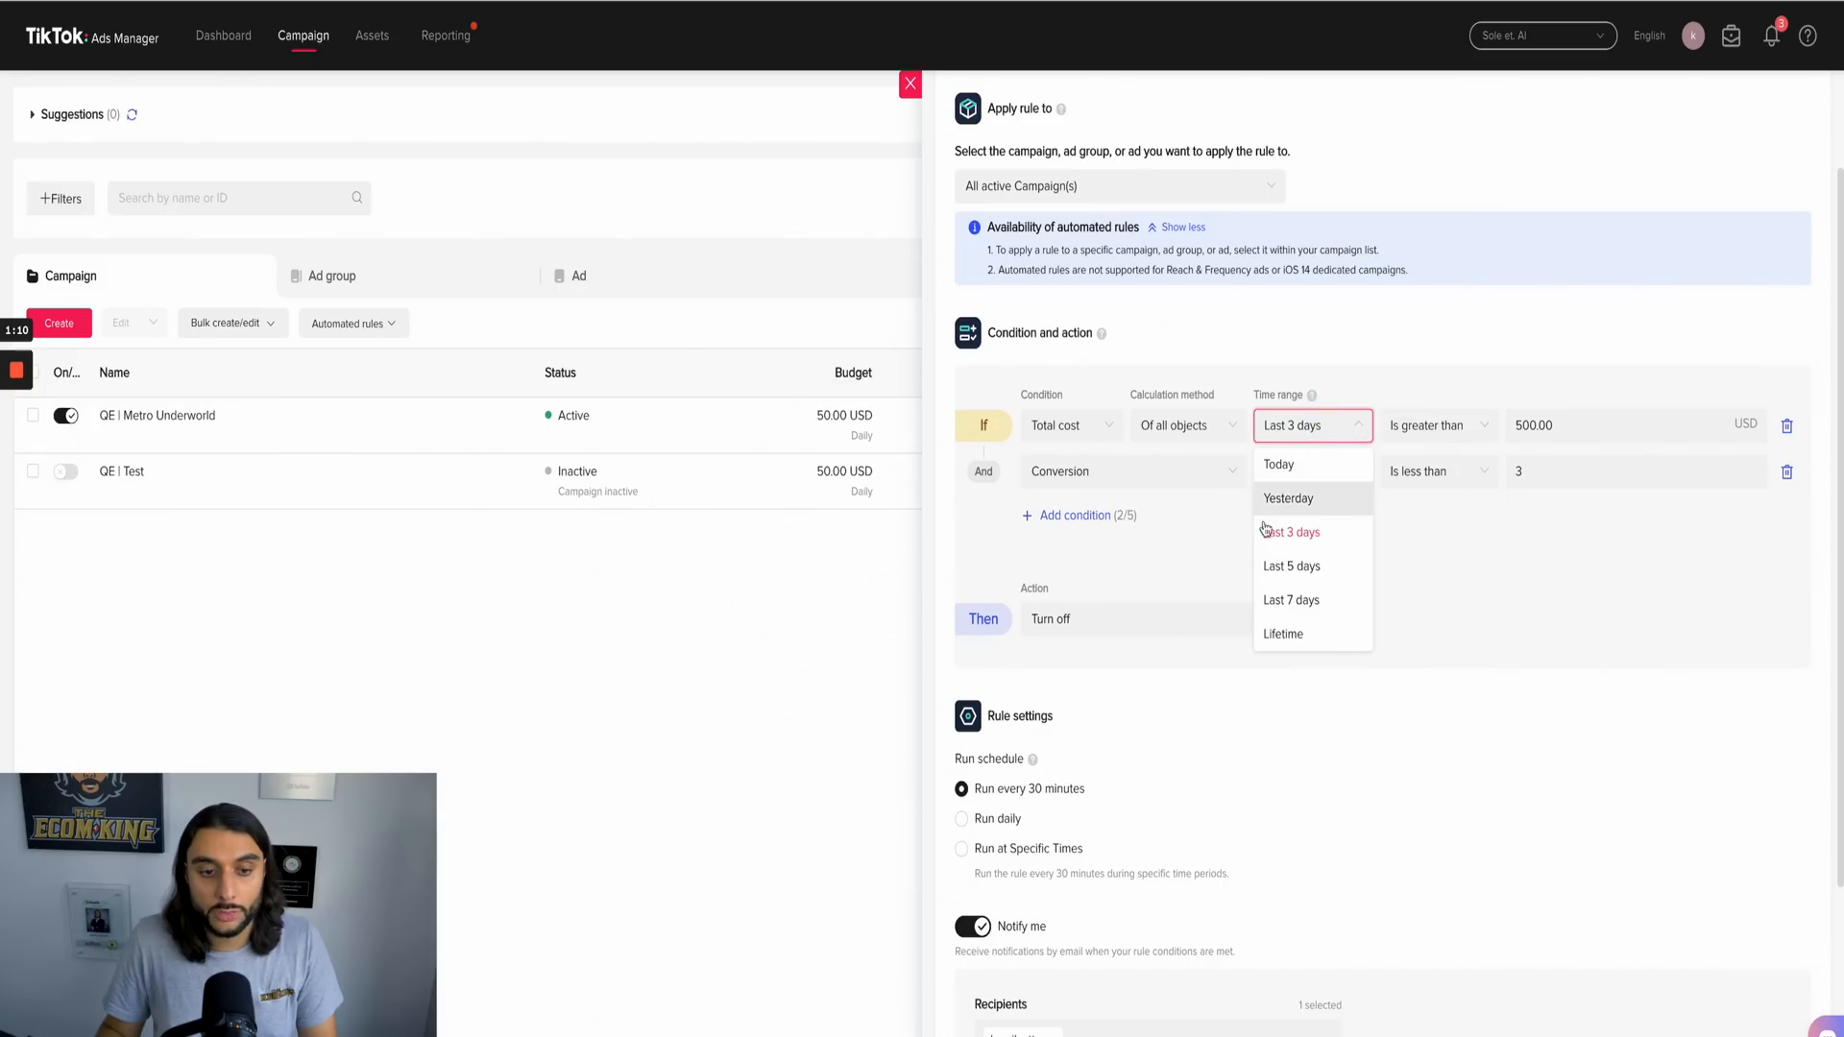
left_click(1289, 563)
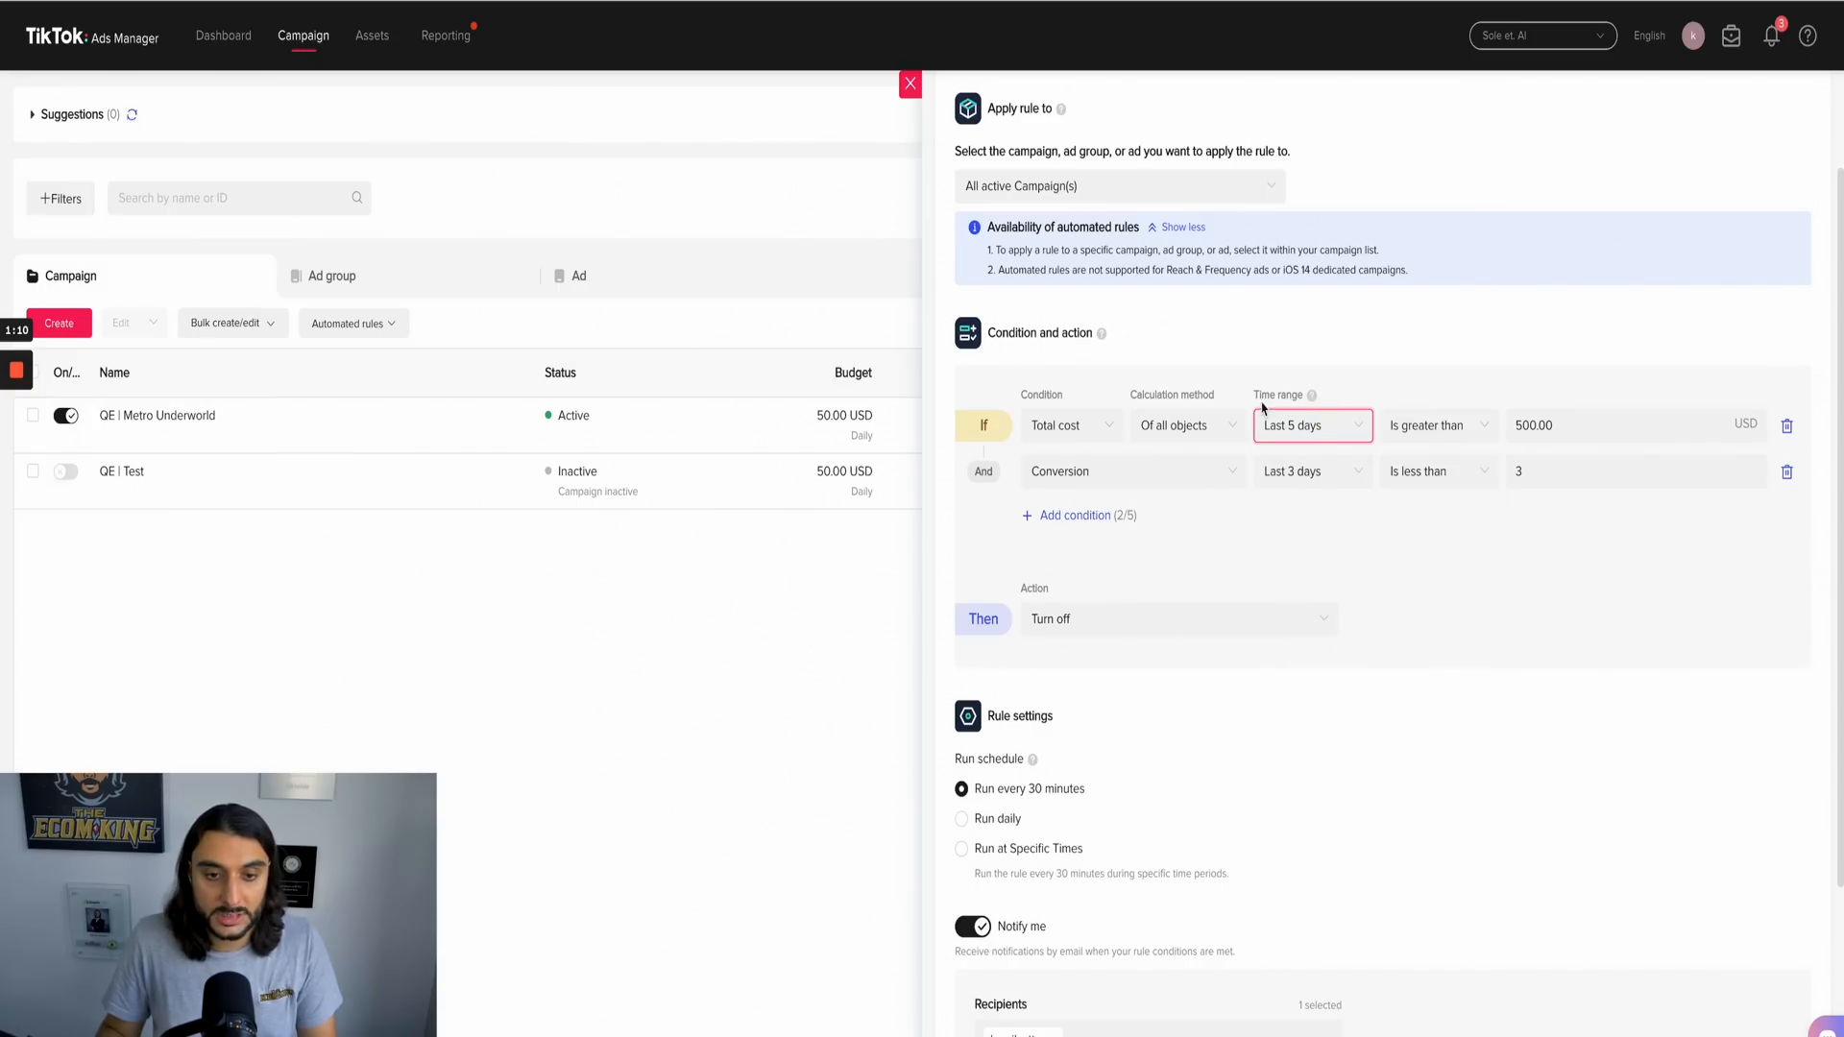
left_click(1544, 530)
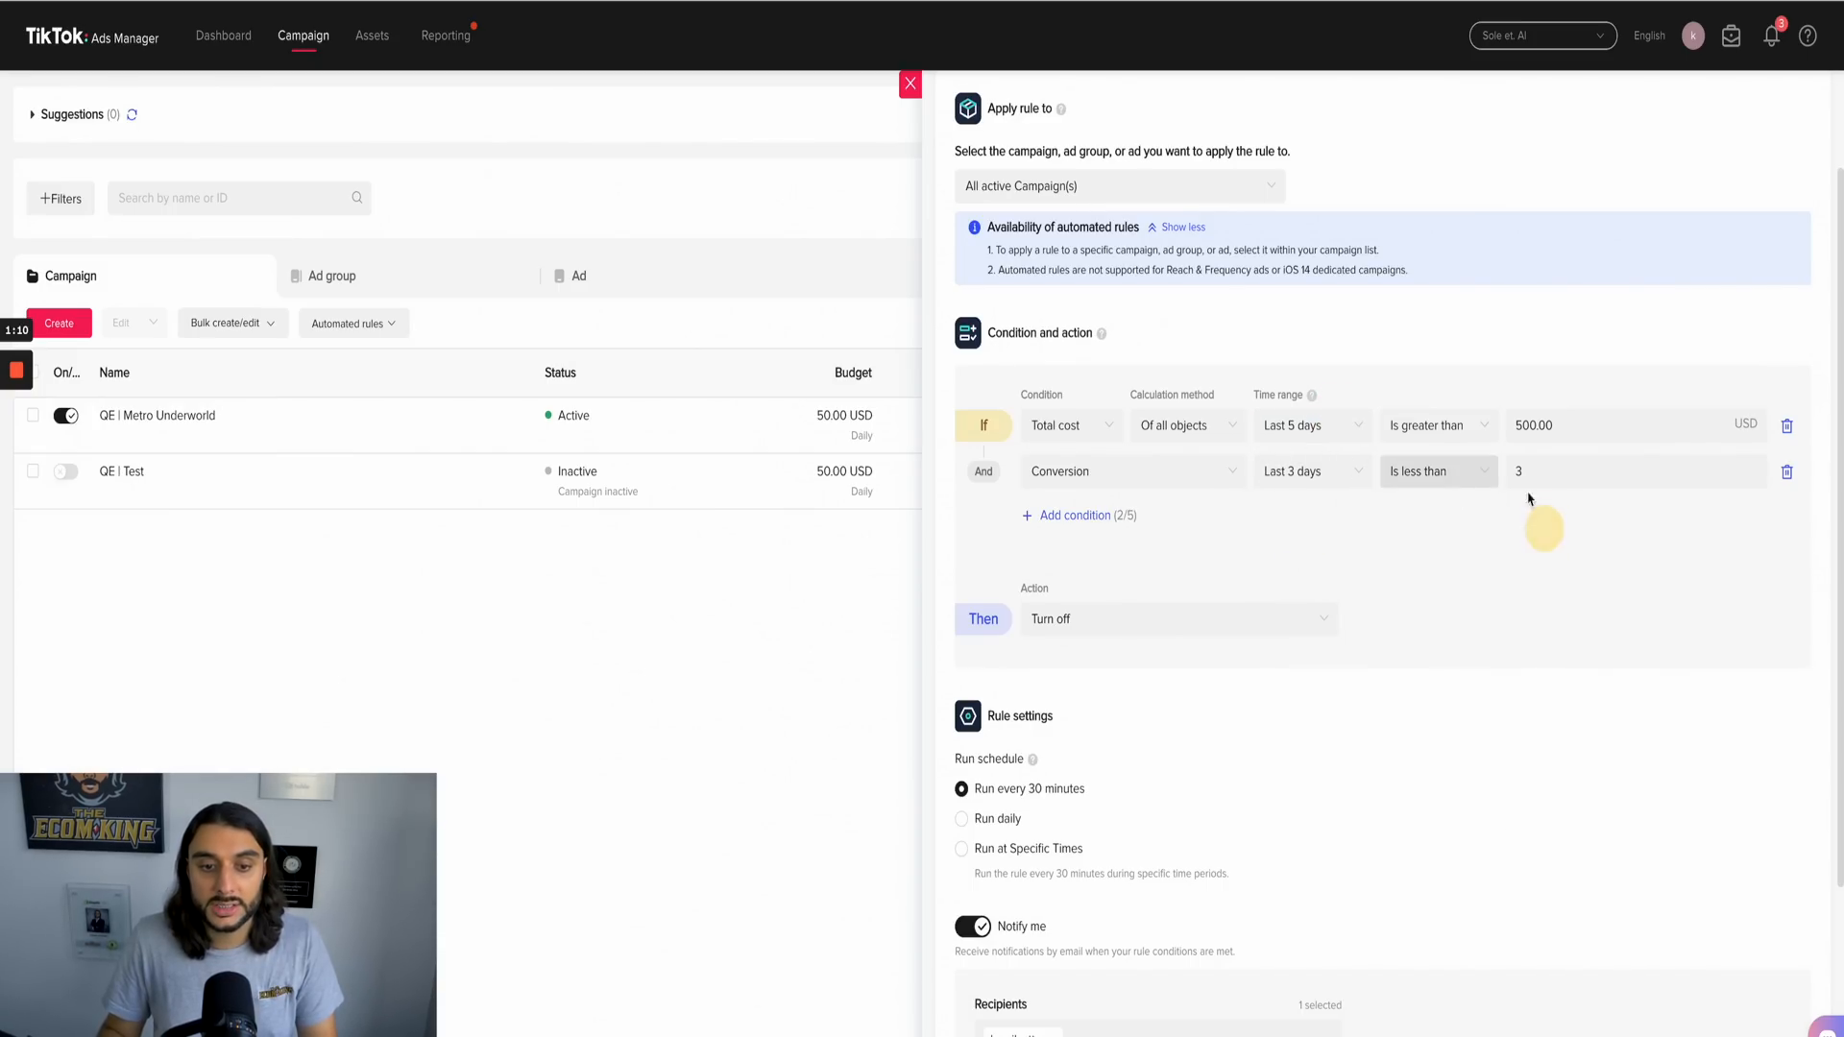
left_click(1536, 473)
left_click(1490, 568)
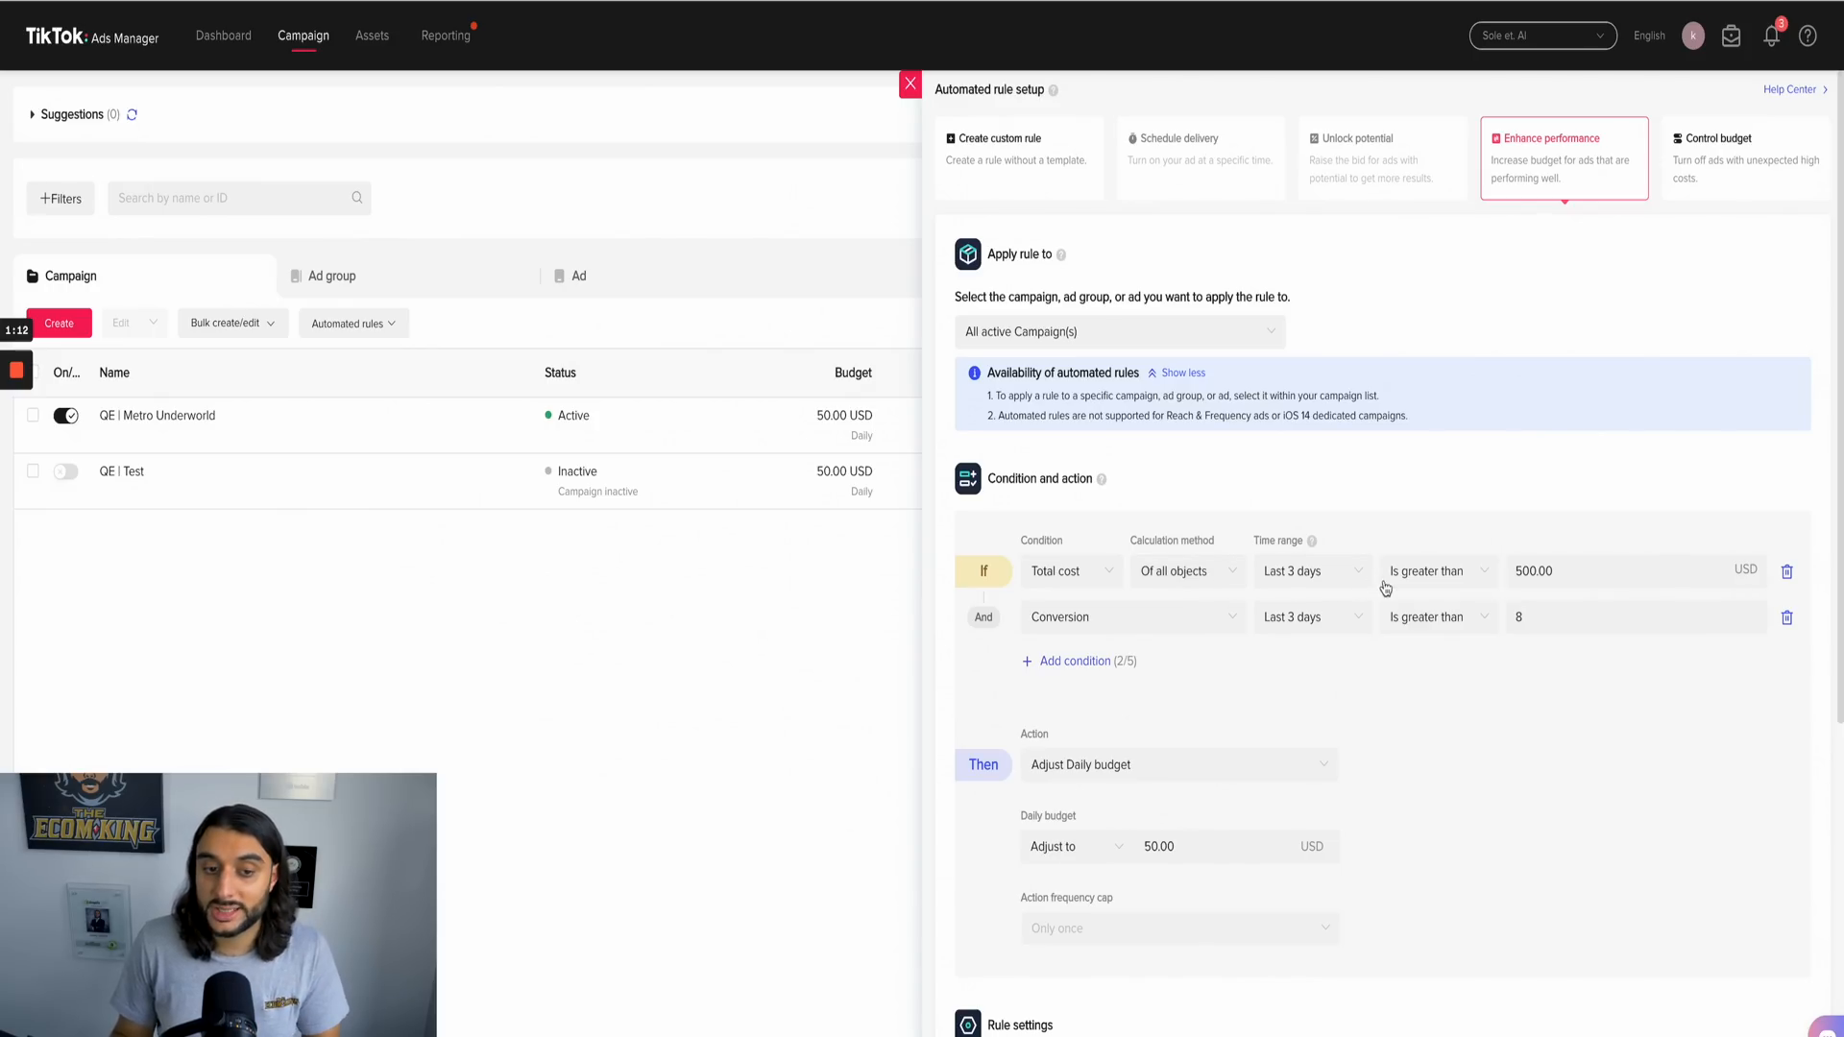
left_click_drag(1571, 573, 1490, 577)
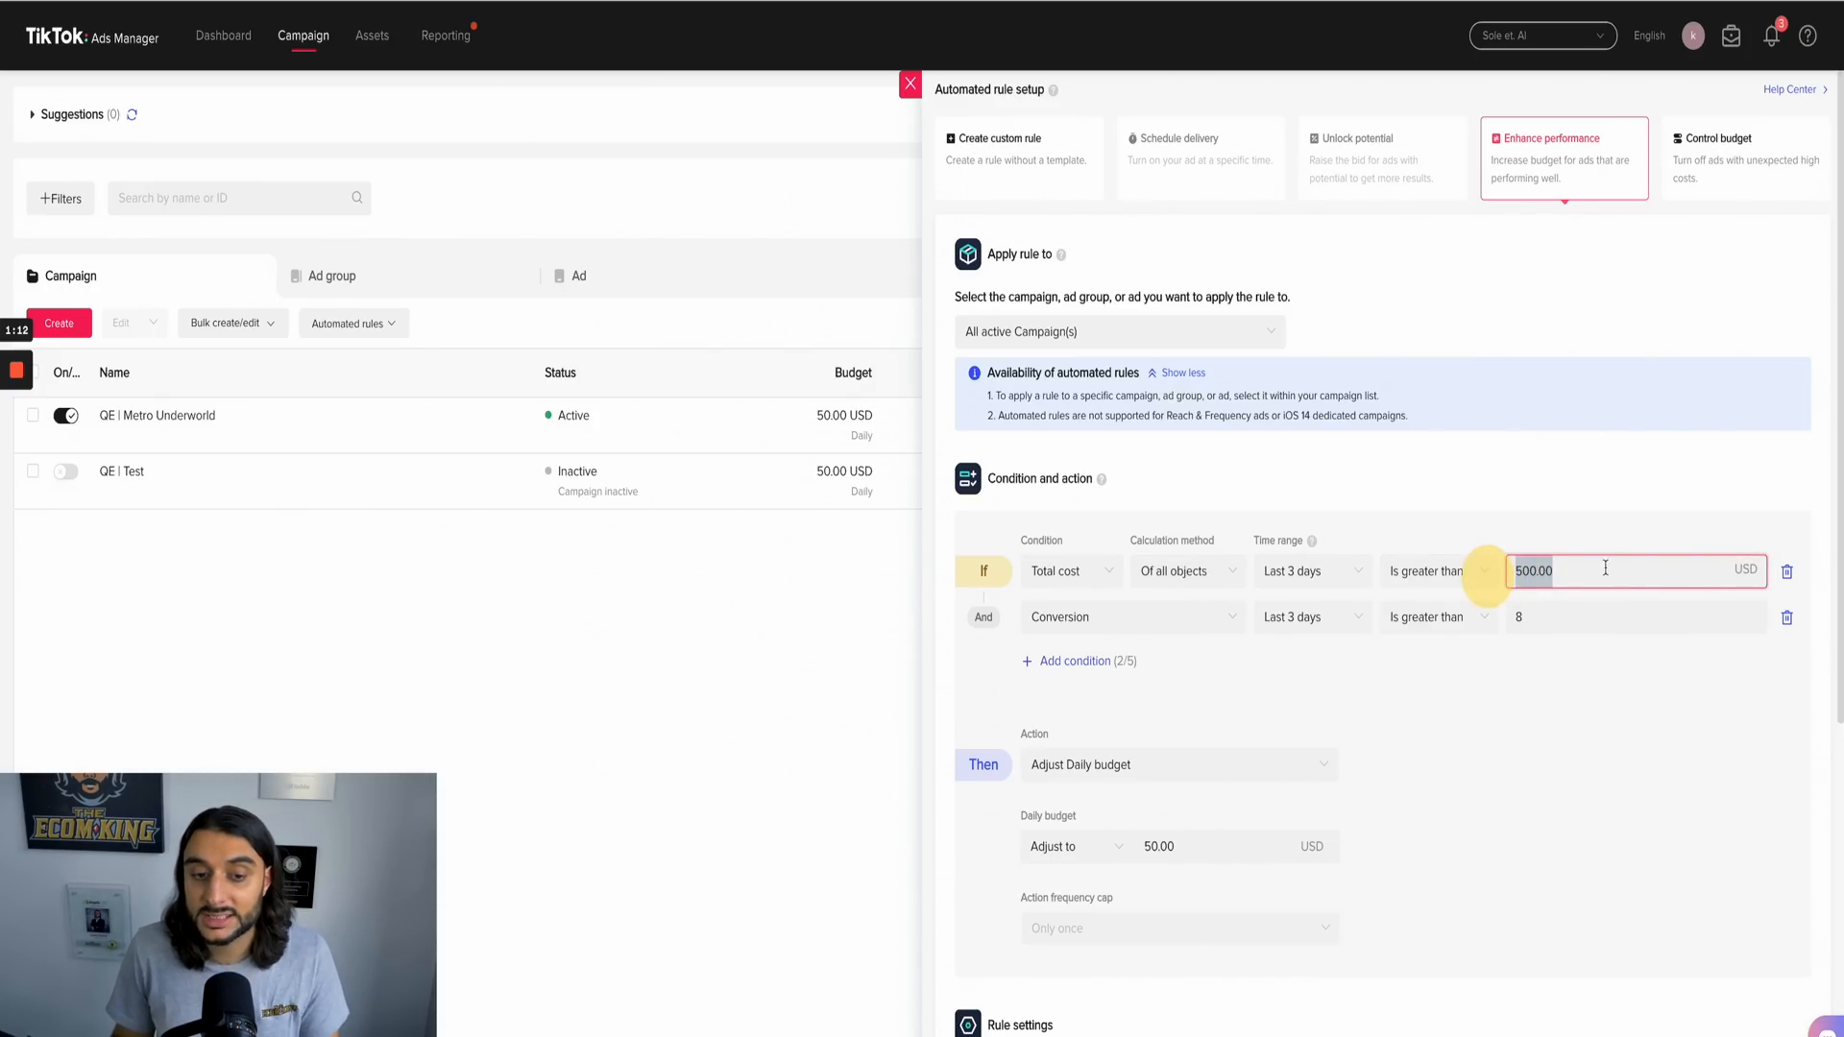
left_click(1609, 569)
left_click_drag(1608, 570, 1507, 564)
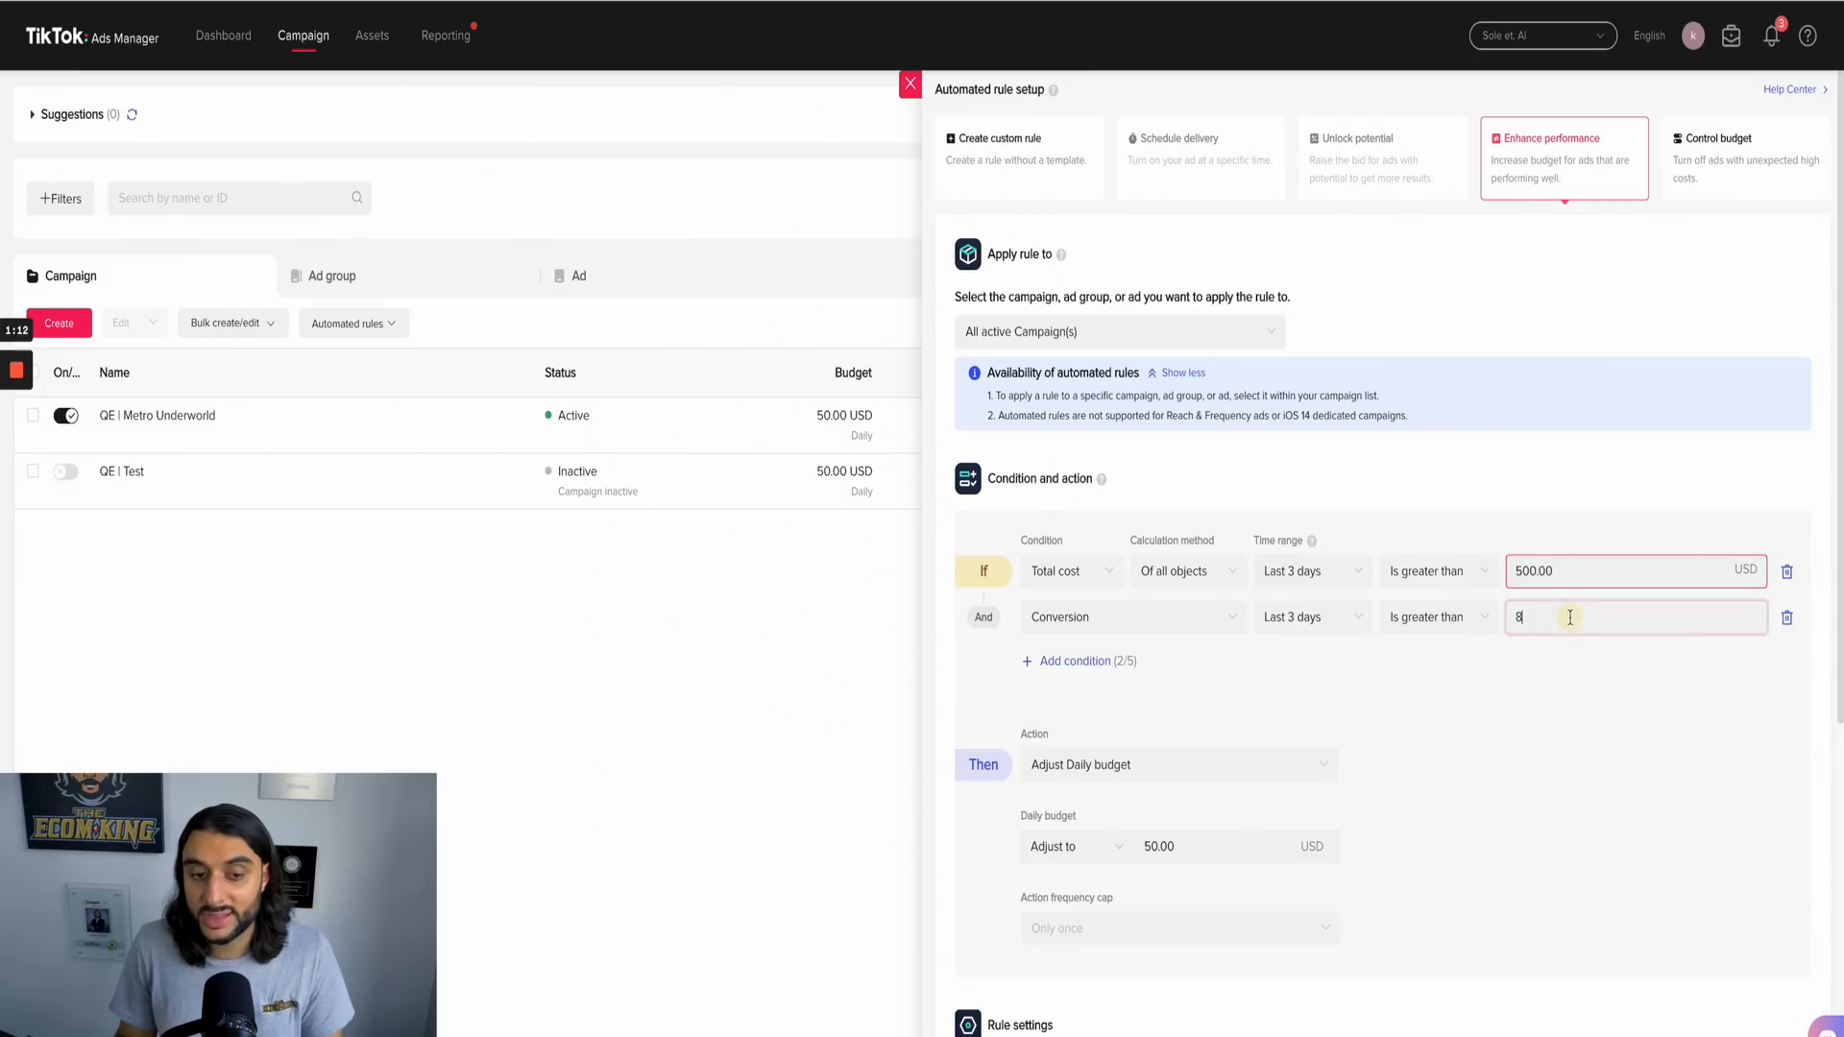
left_click(1524, 616)
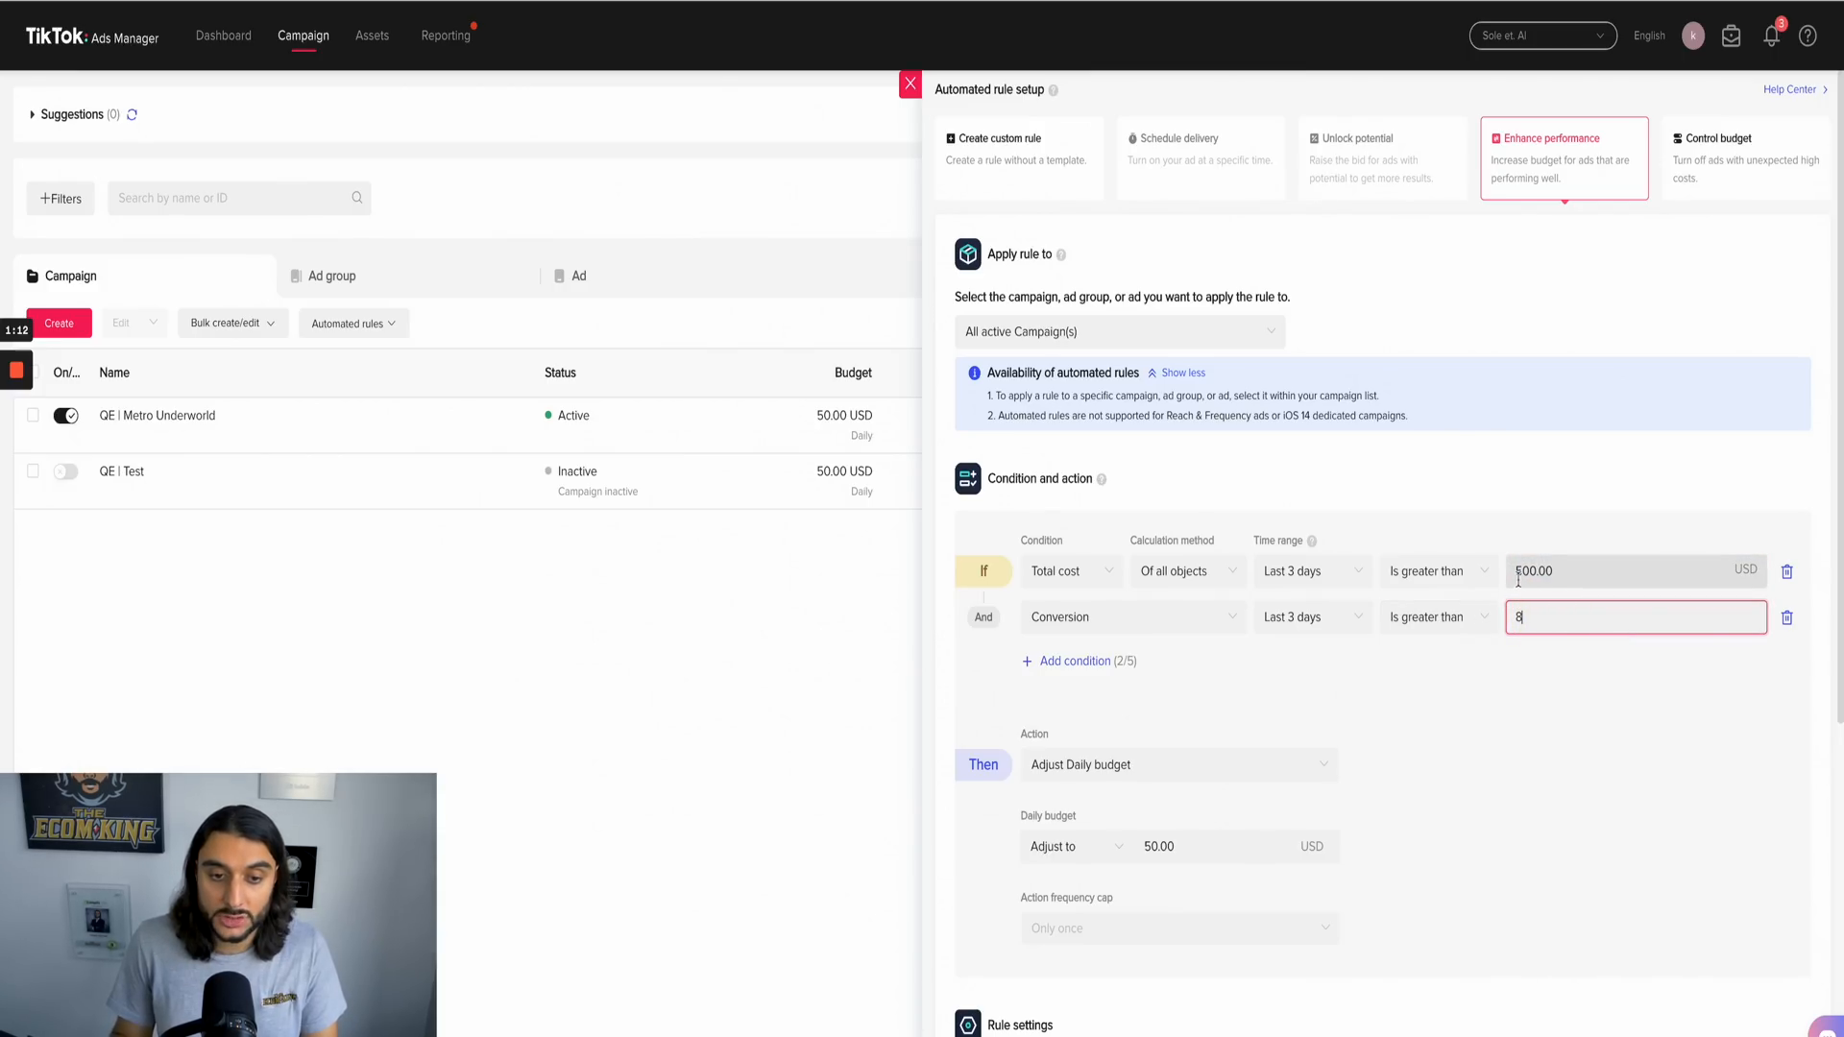
left_click(1593, 568)
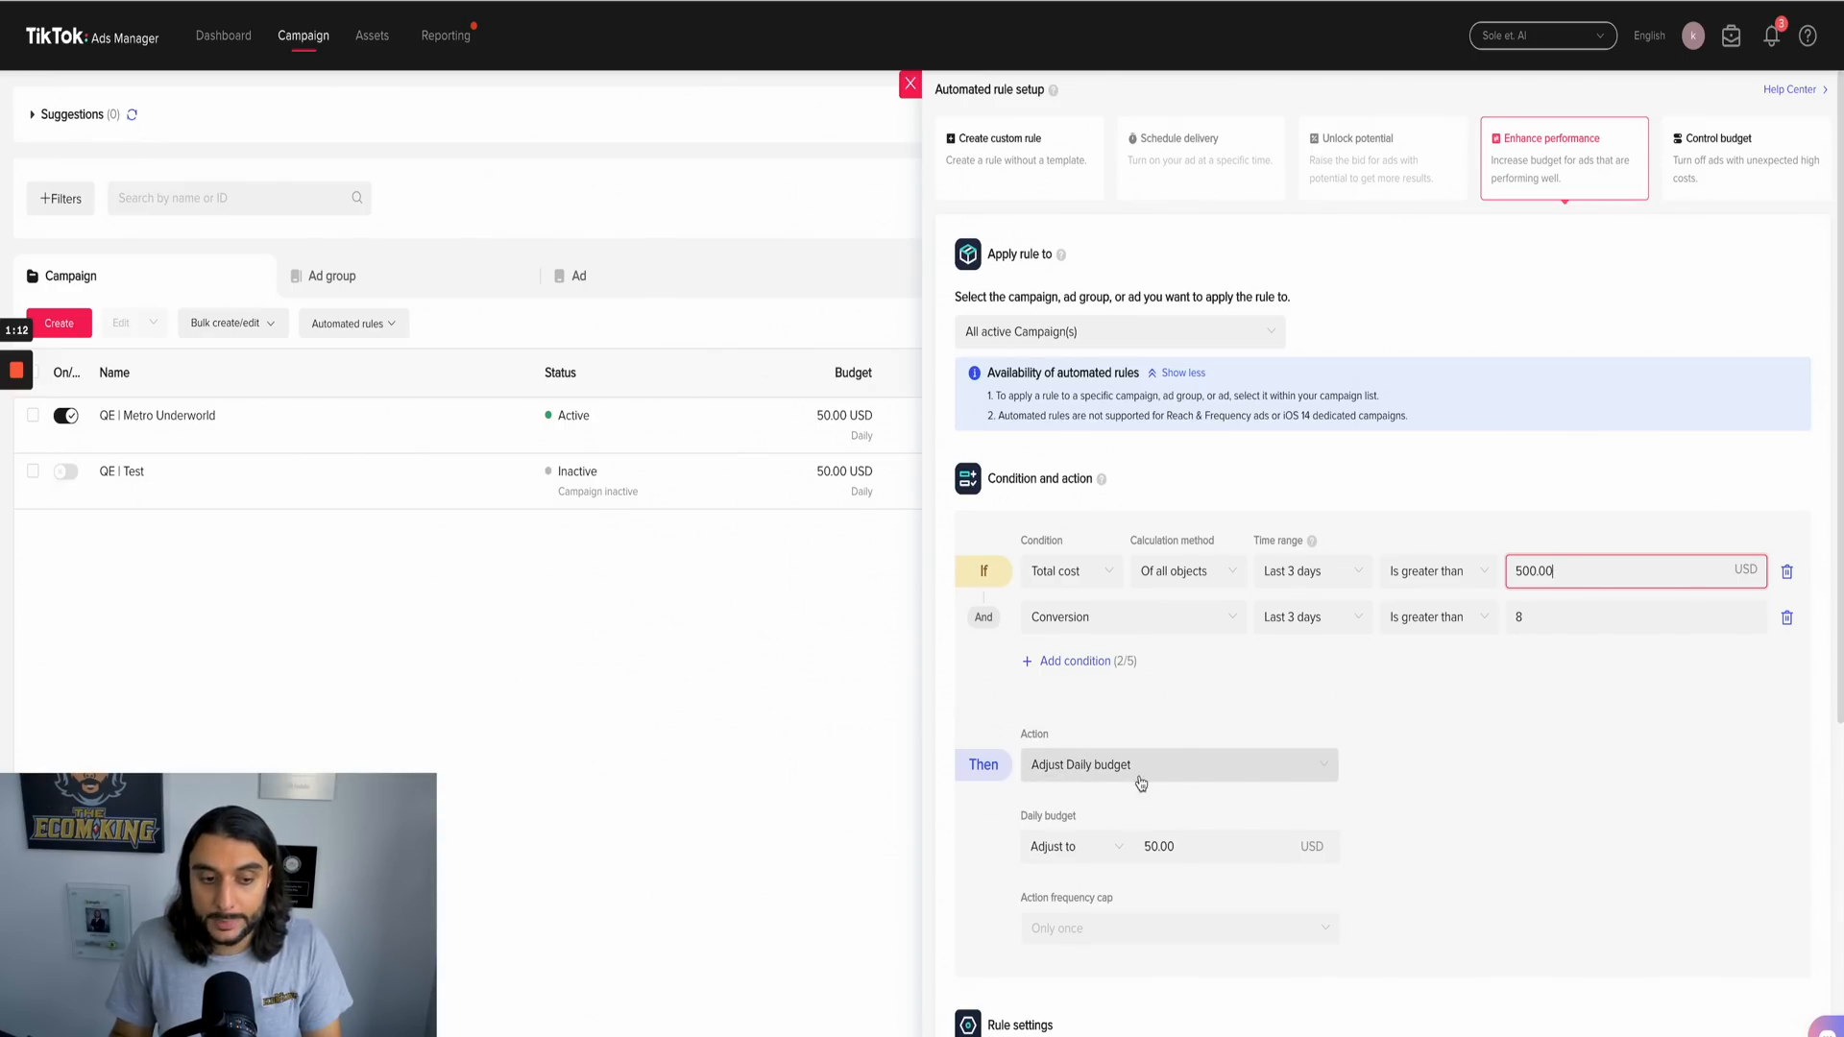
left_click(1160, 845)
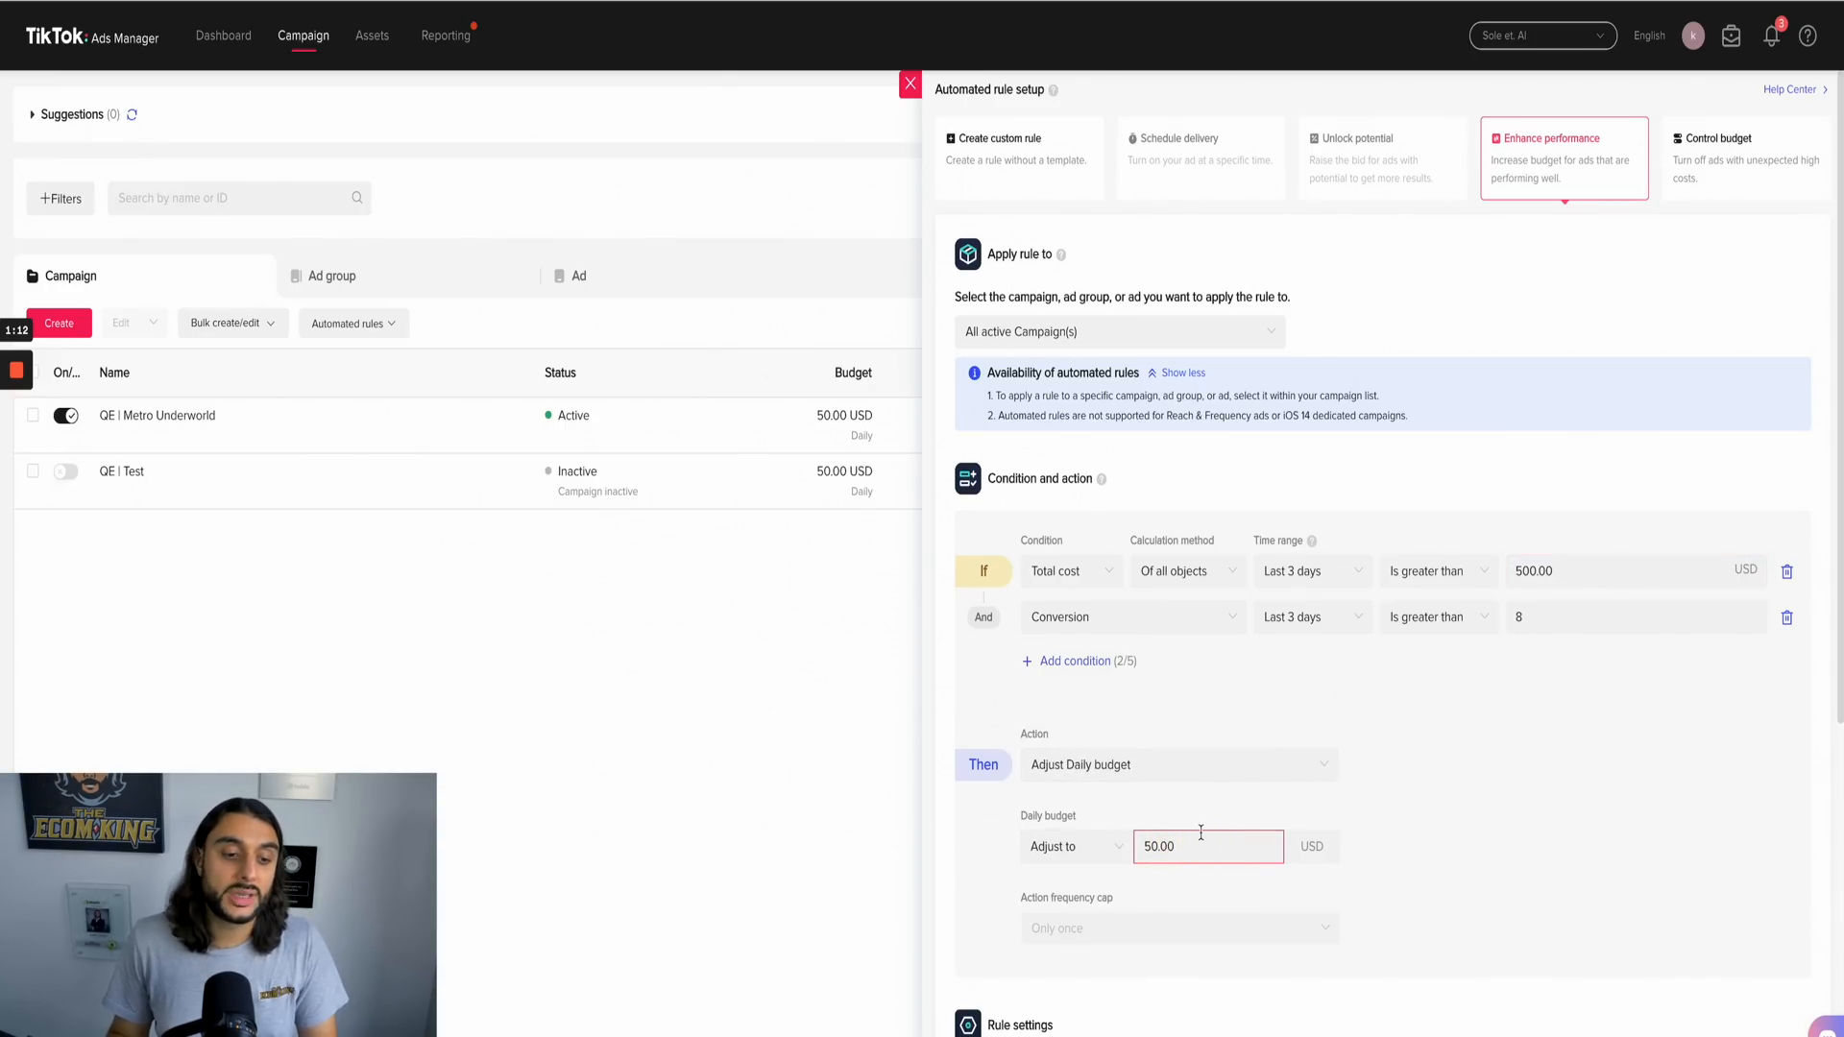
Step: Schedule the daily budget adjustment rule to run daily
scroll(1264, 897, "down", 5)
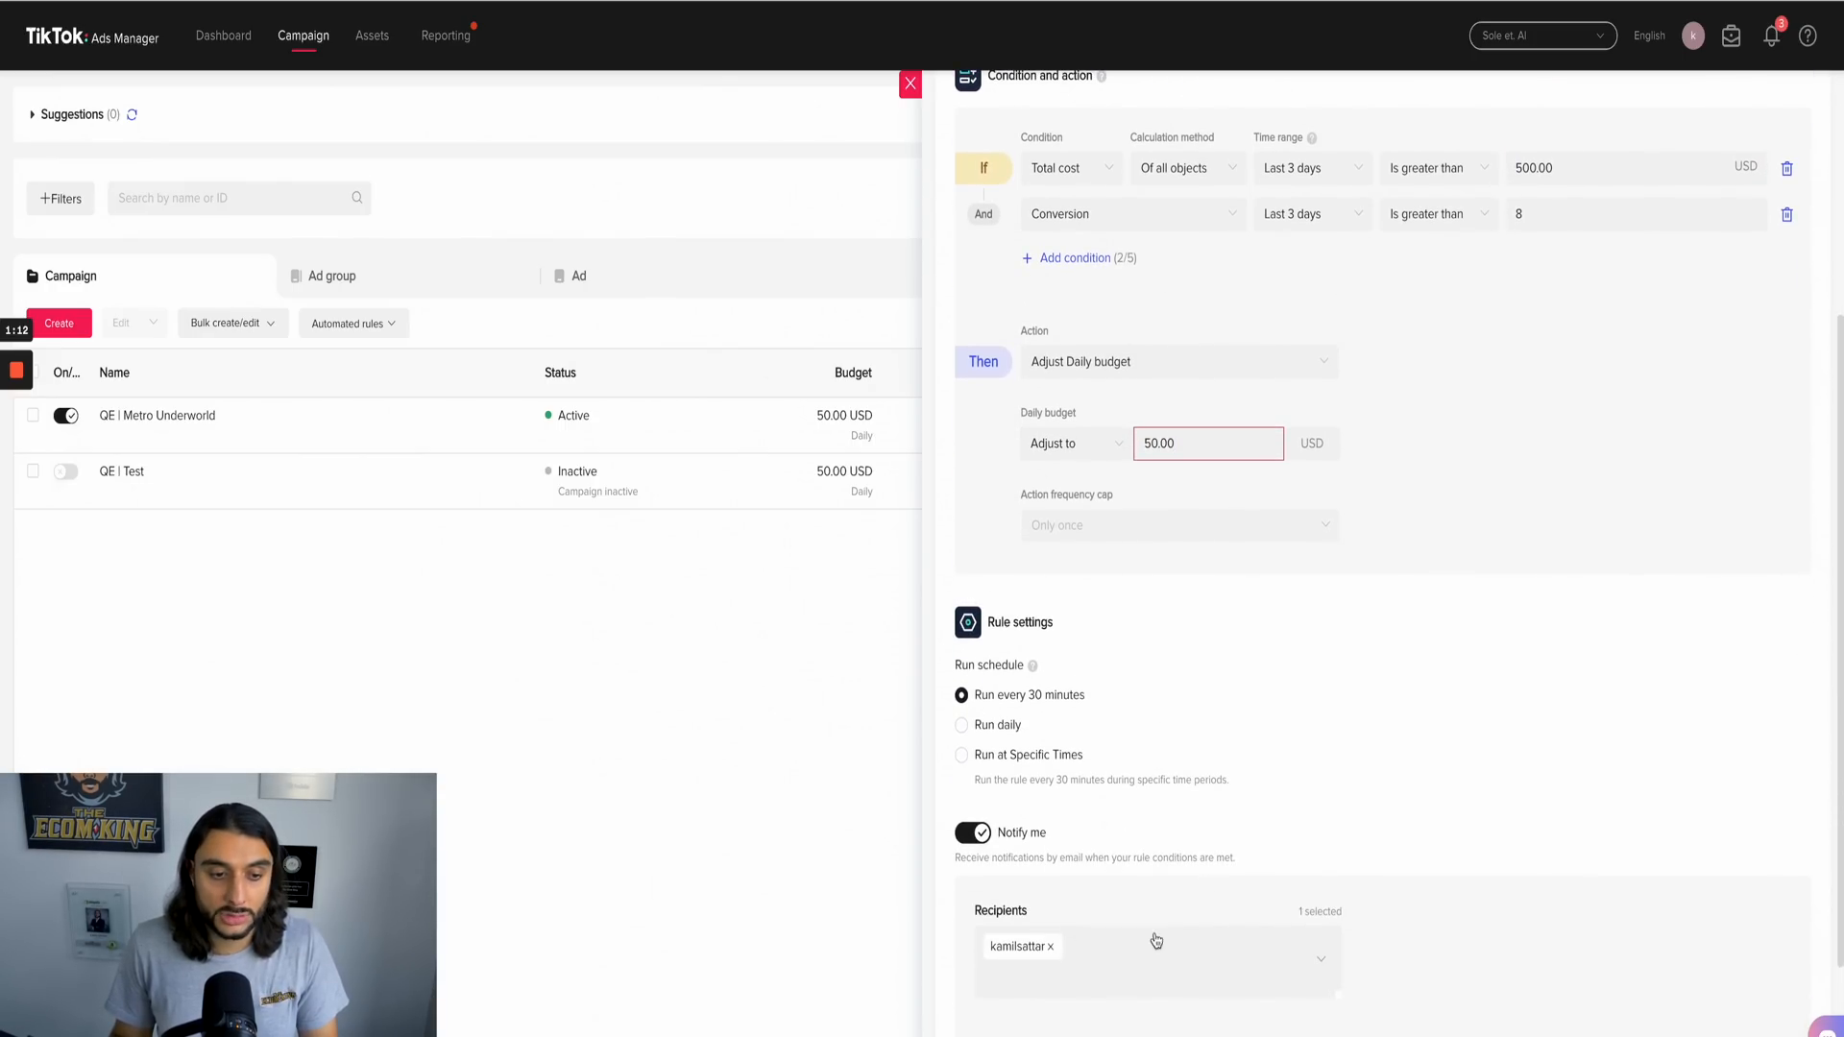
left_click(1038, 763)
left_click(997, 727)
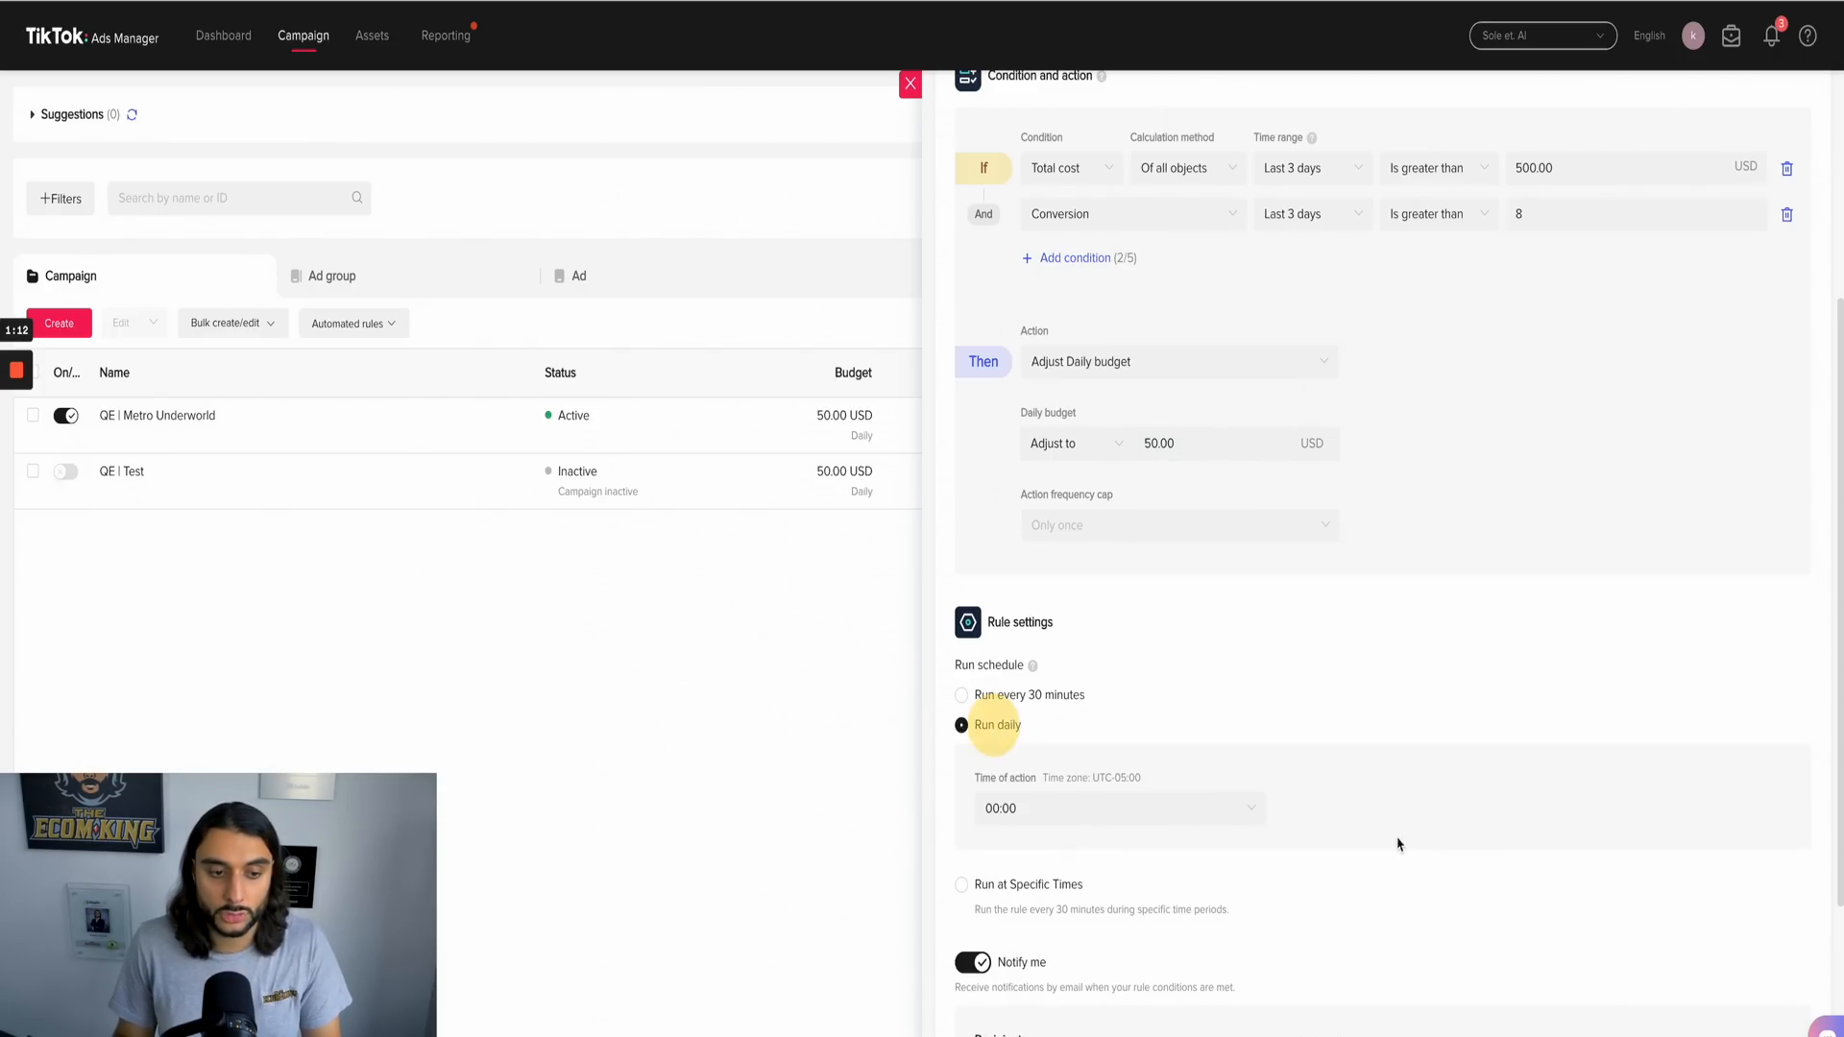
Step: Change the conditions to Total cost greater than 300 USD and Conversion greater than 10
scroll(1398, 843, "up", 5)
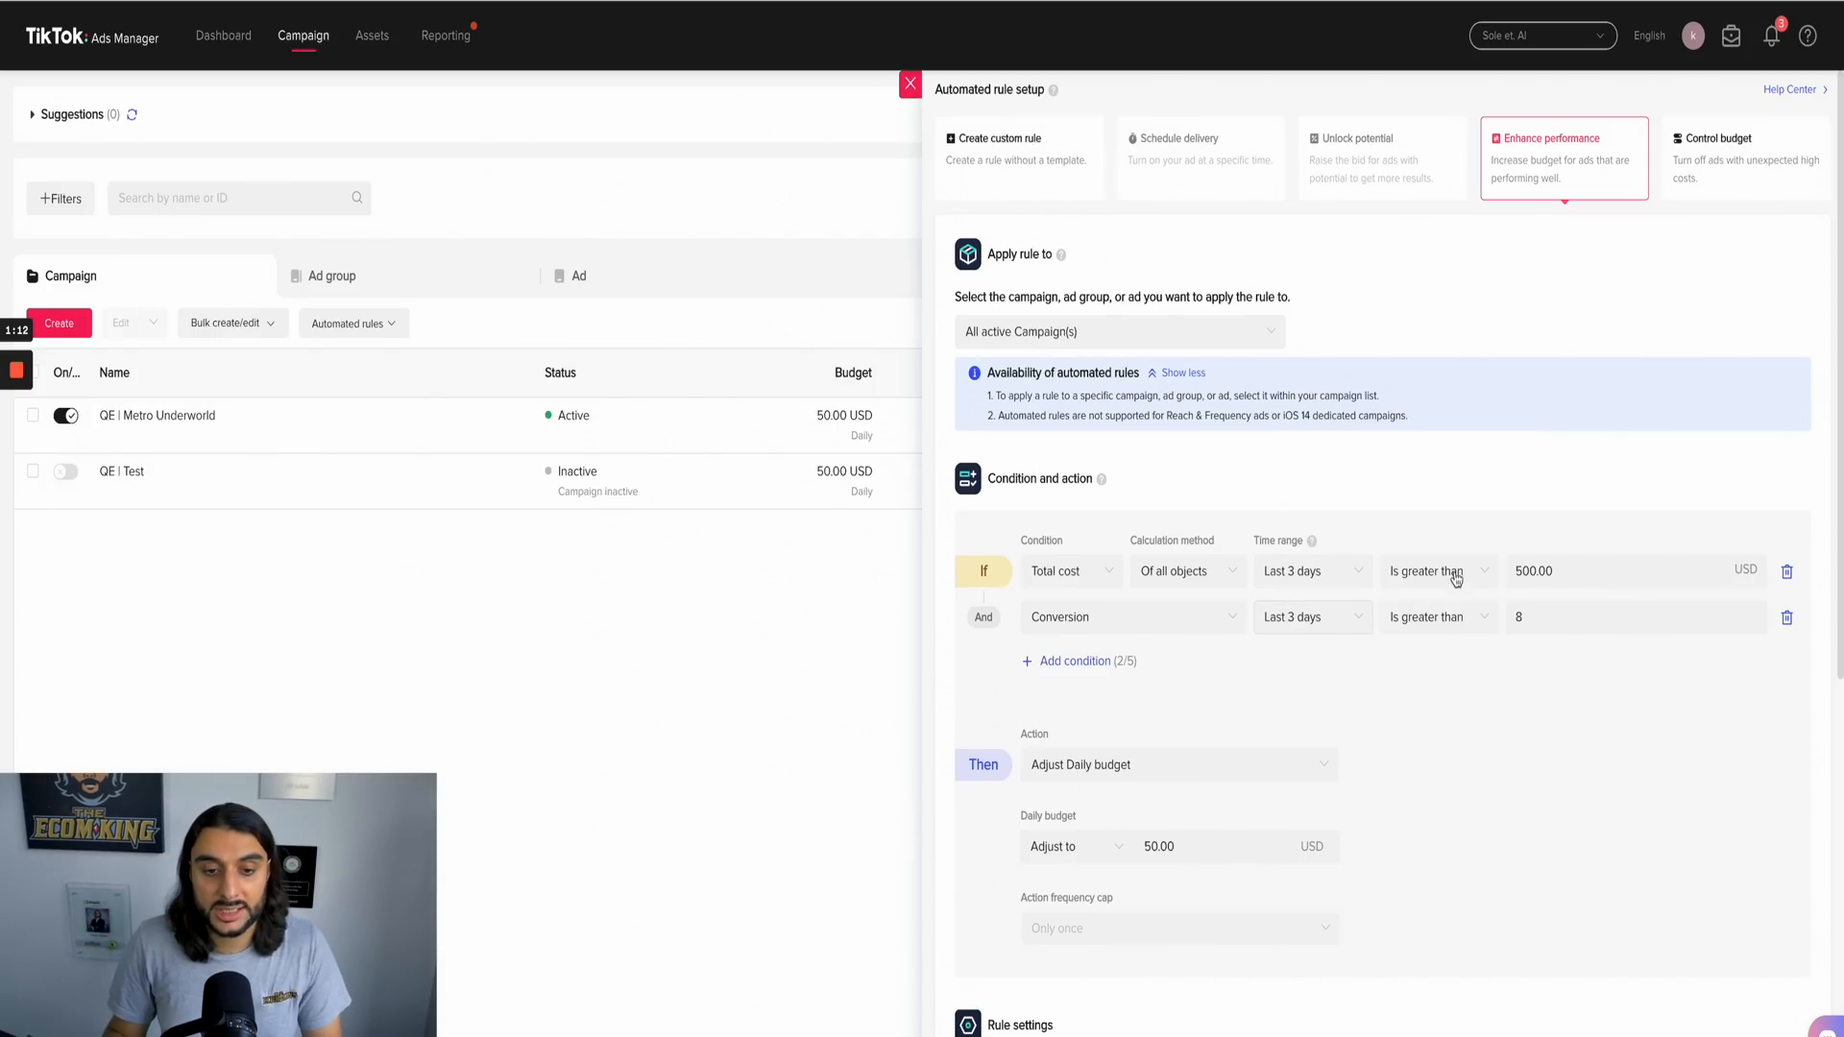
left_click(1553, 570)
key("ctrl+a")
key("BackSpace")
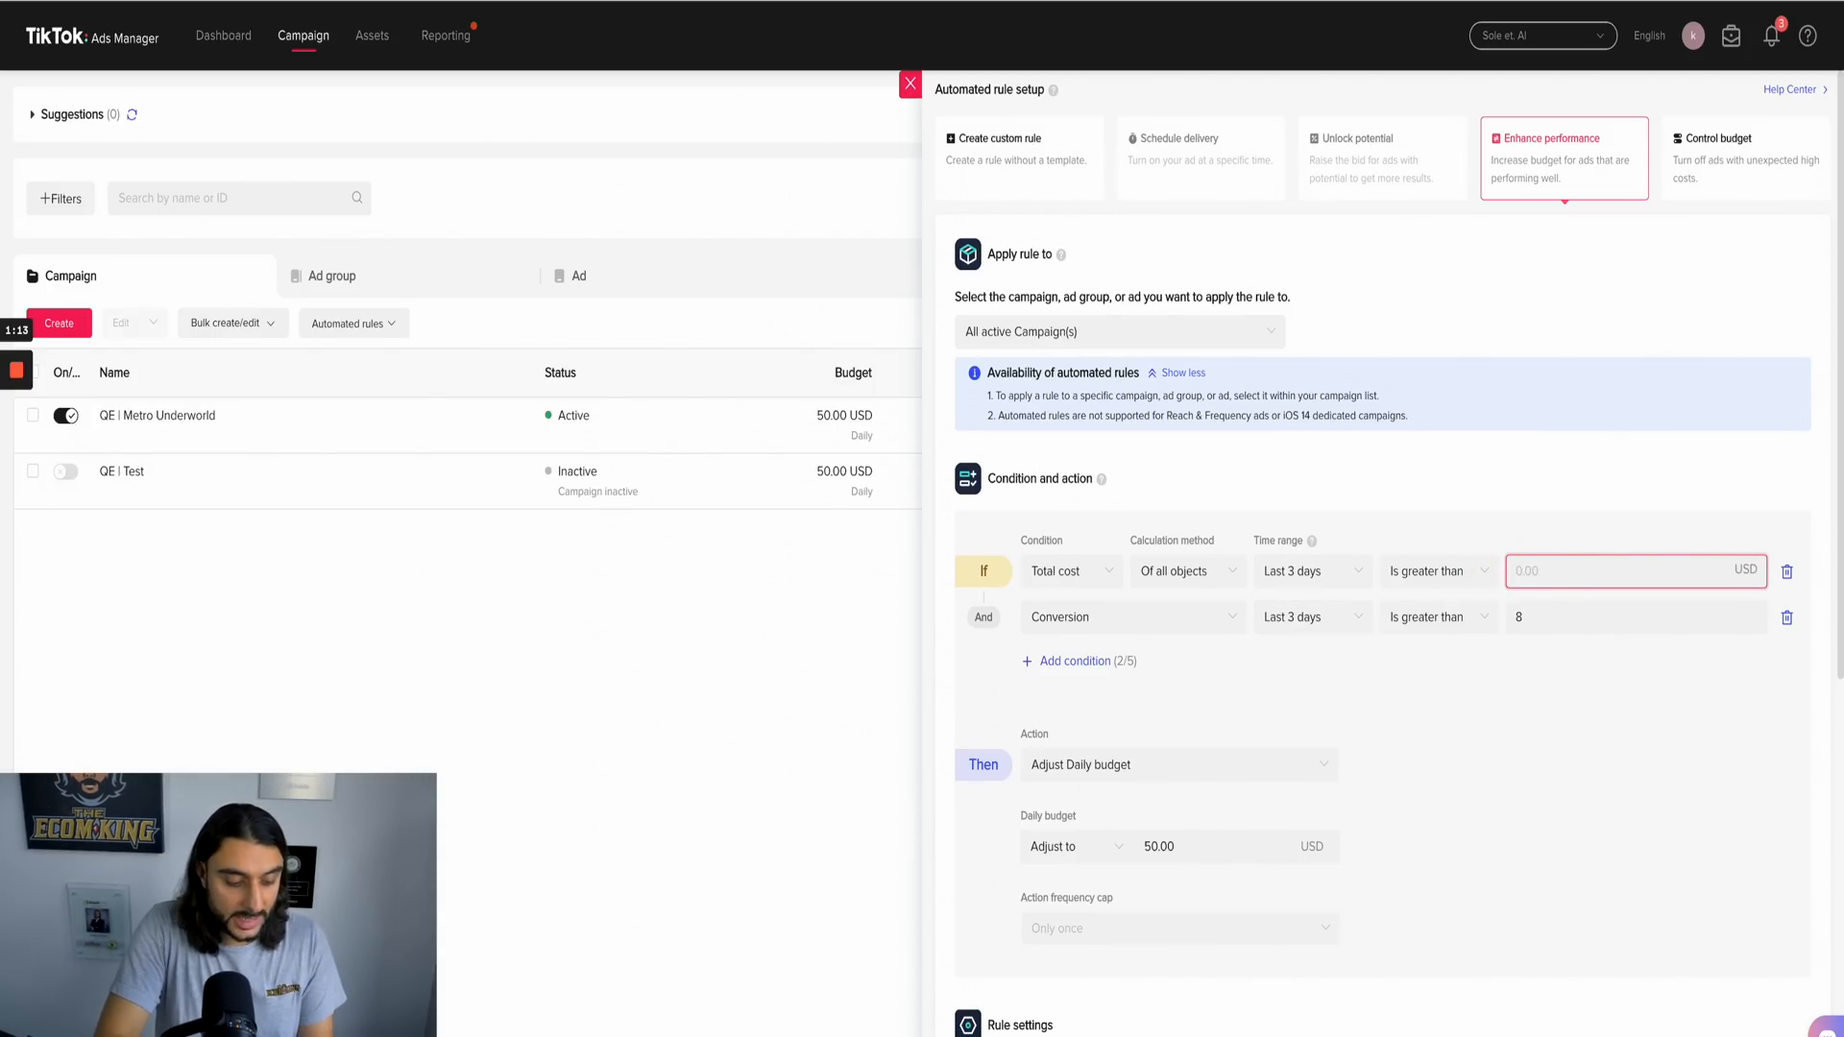
type("300")
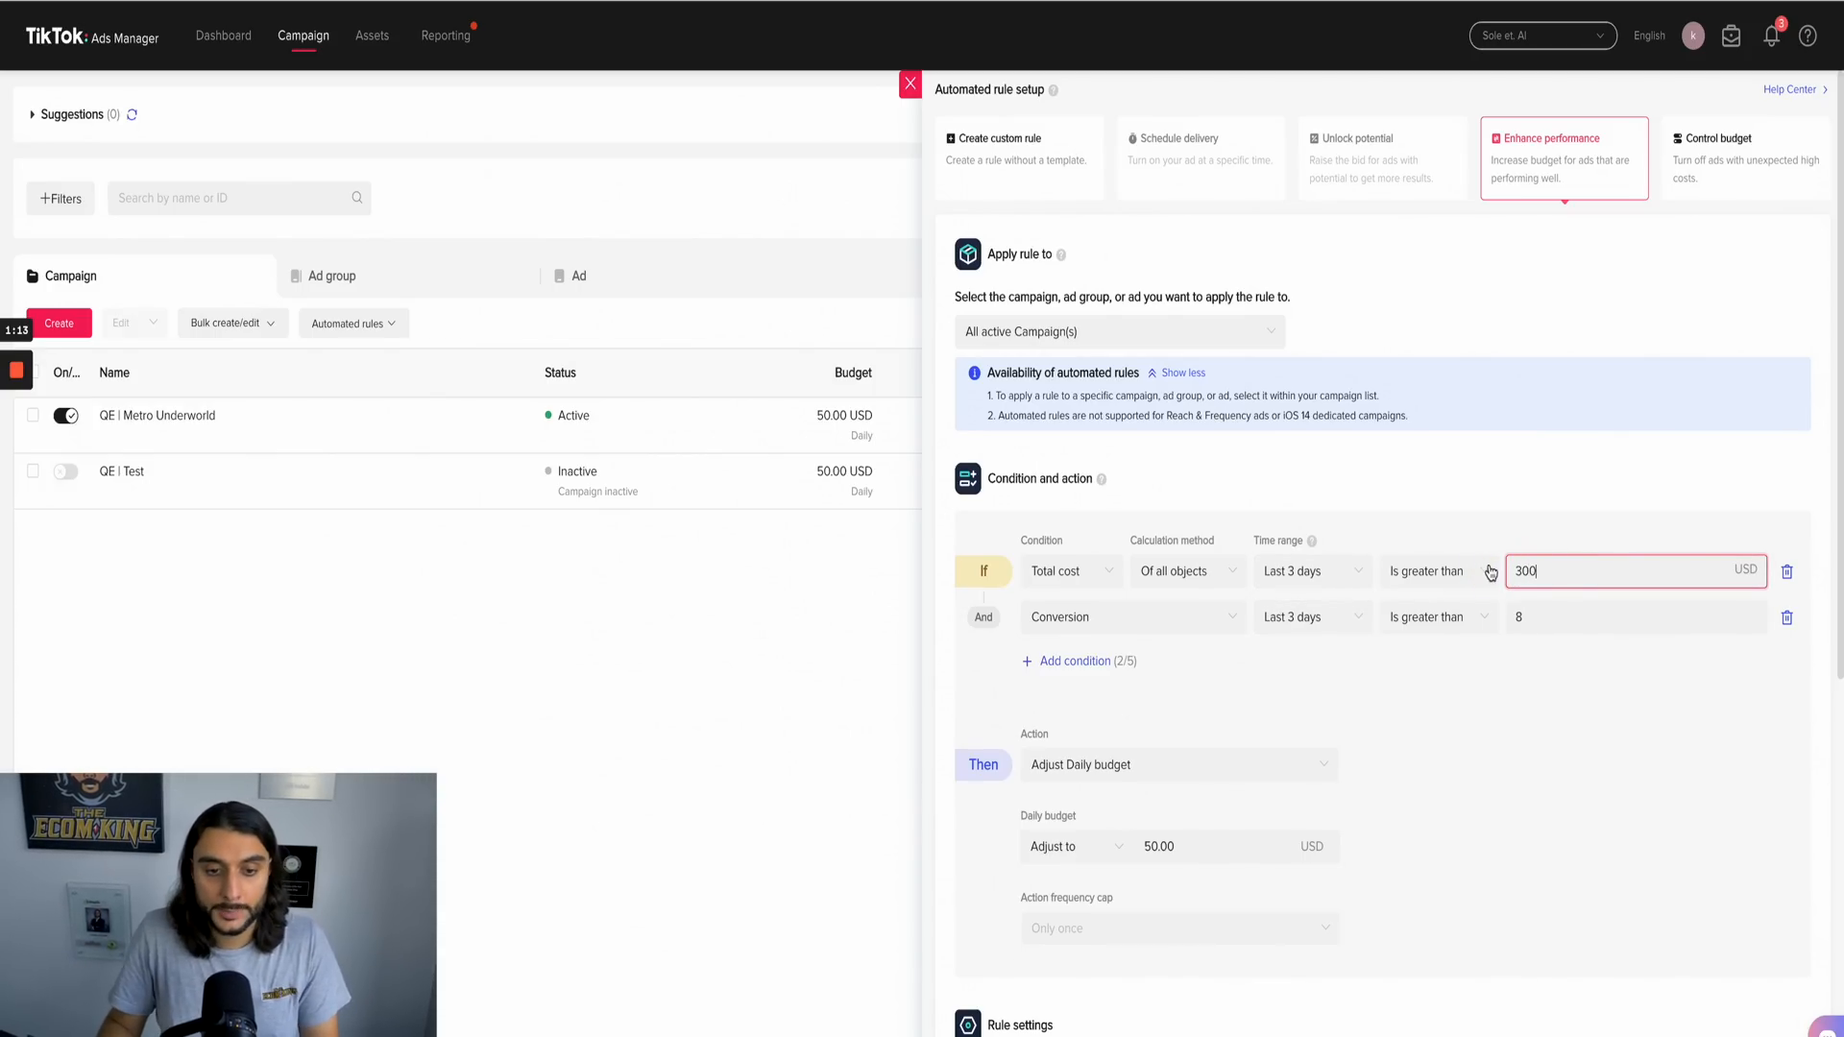
left_click(1519, 616)
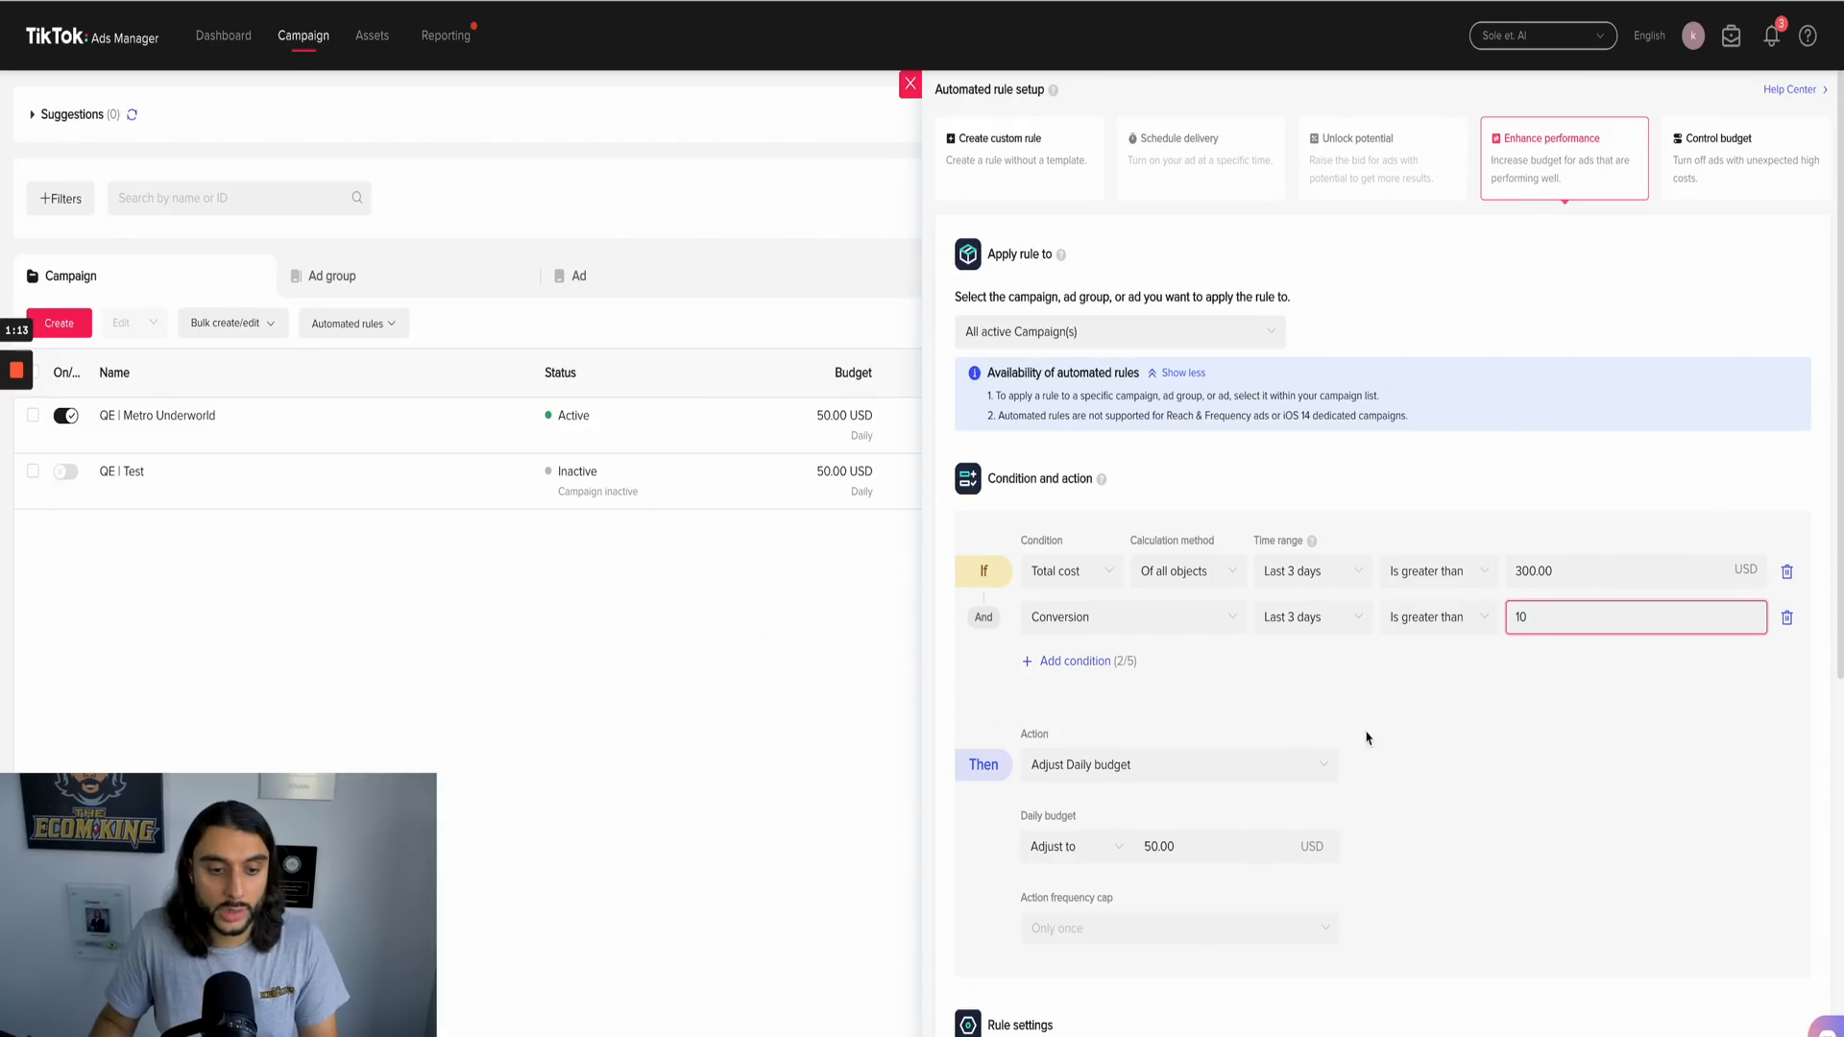
Step: Set the rule's action to adjust the daily budget to 100 USD
double_click(1164, 849)
key("BackSpace")
type("100")
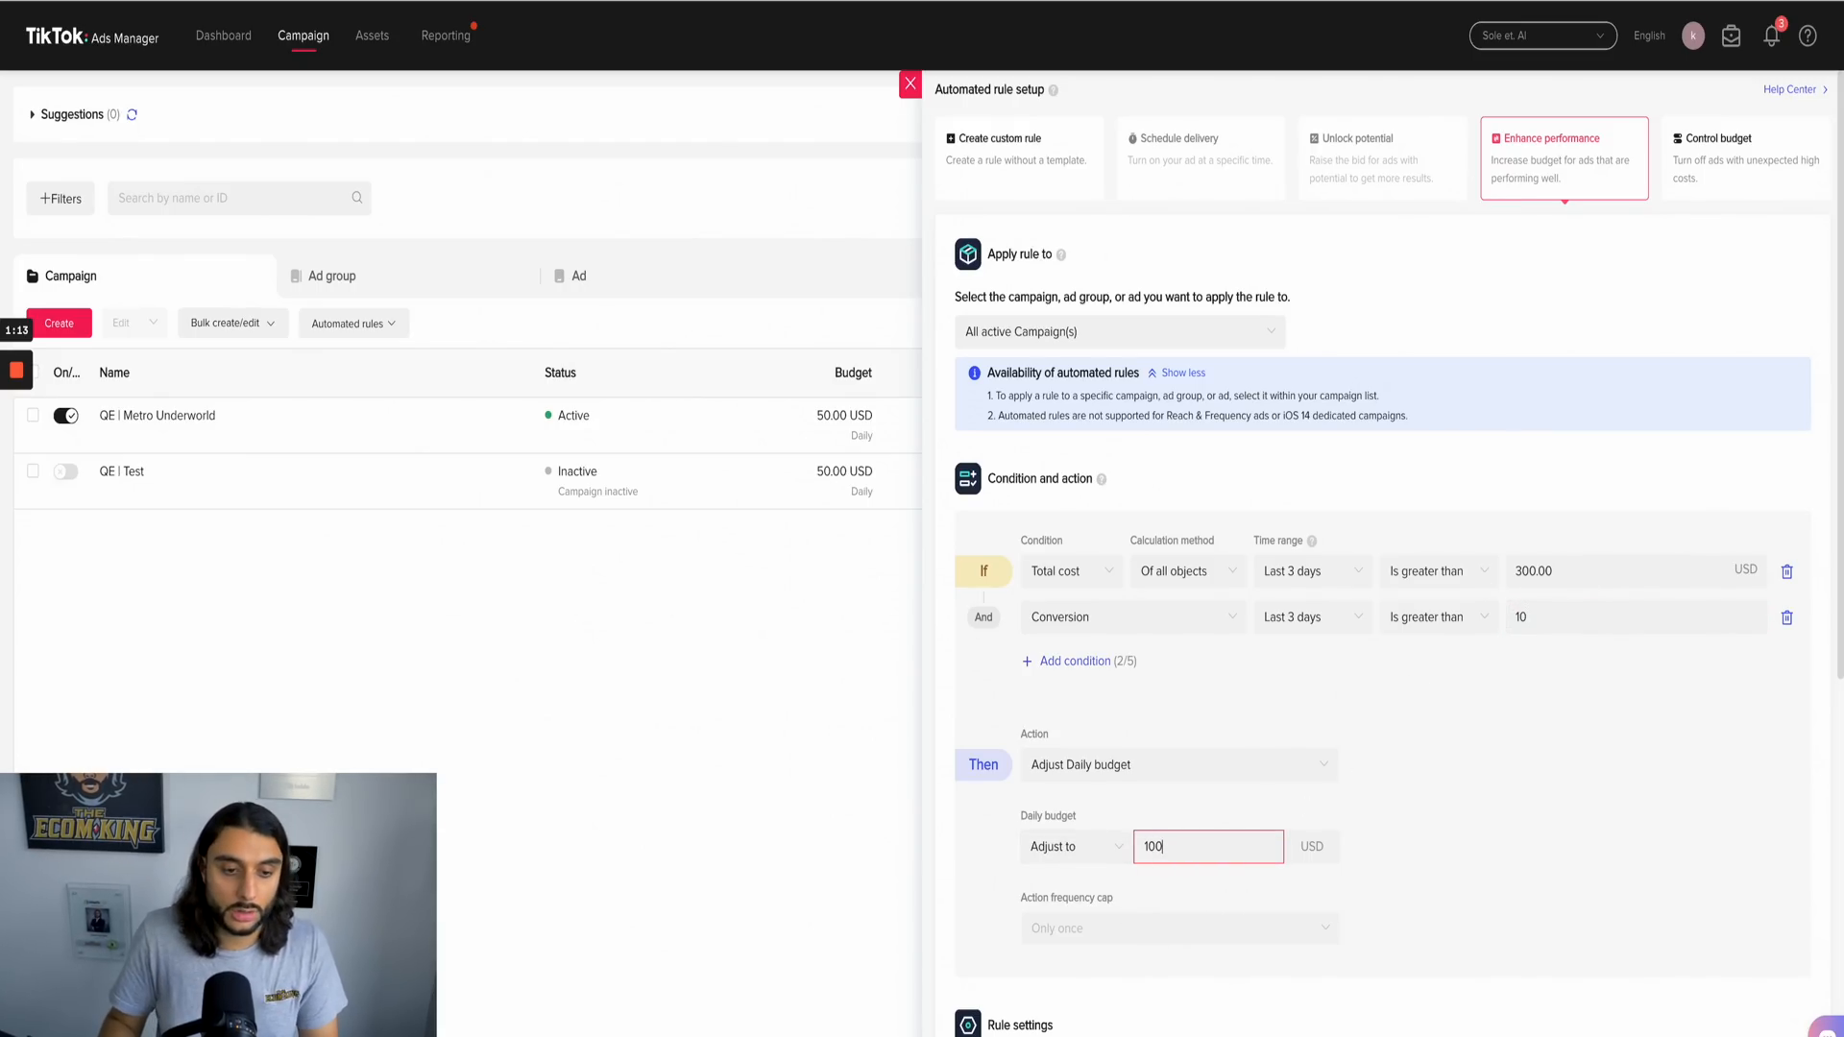
left_click(1695, 831)
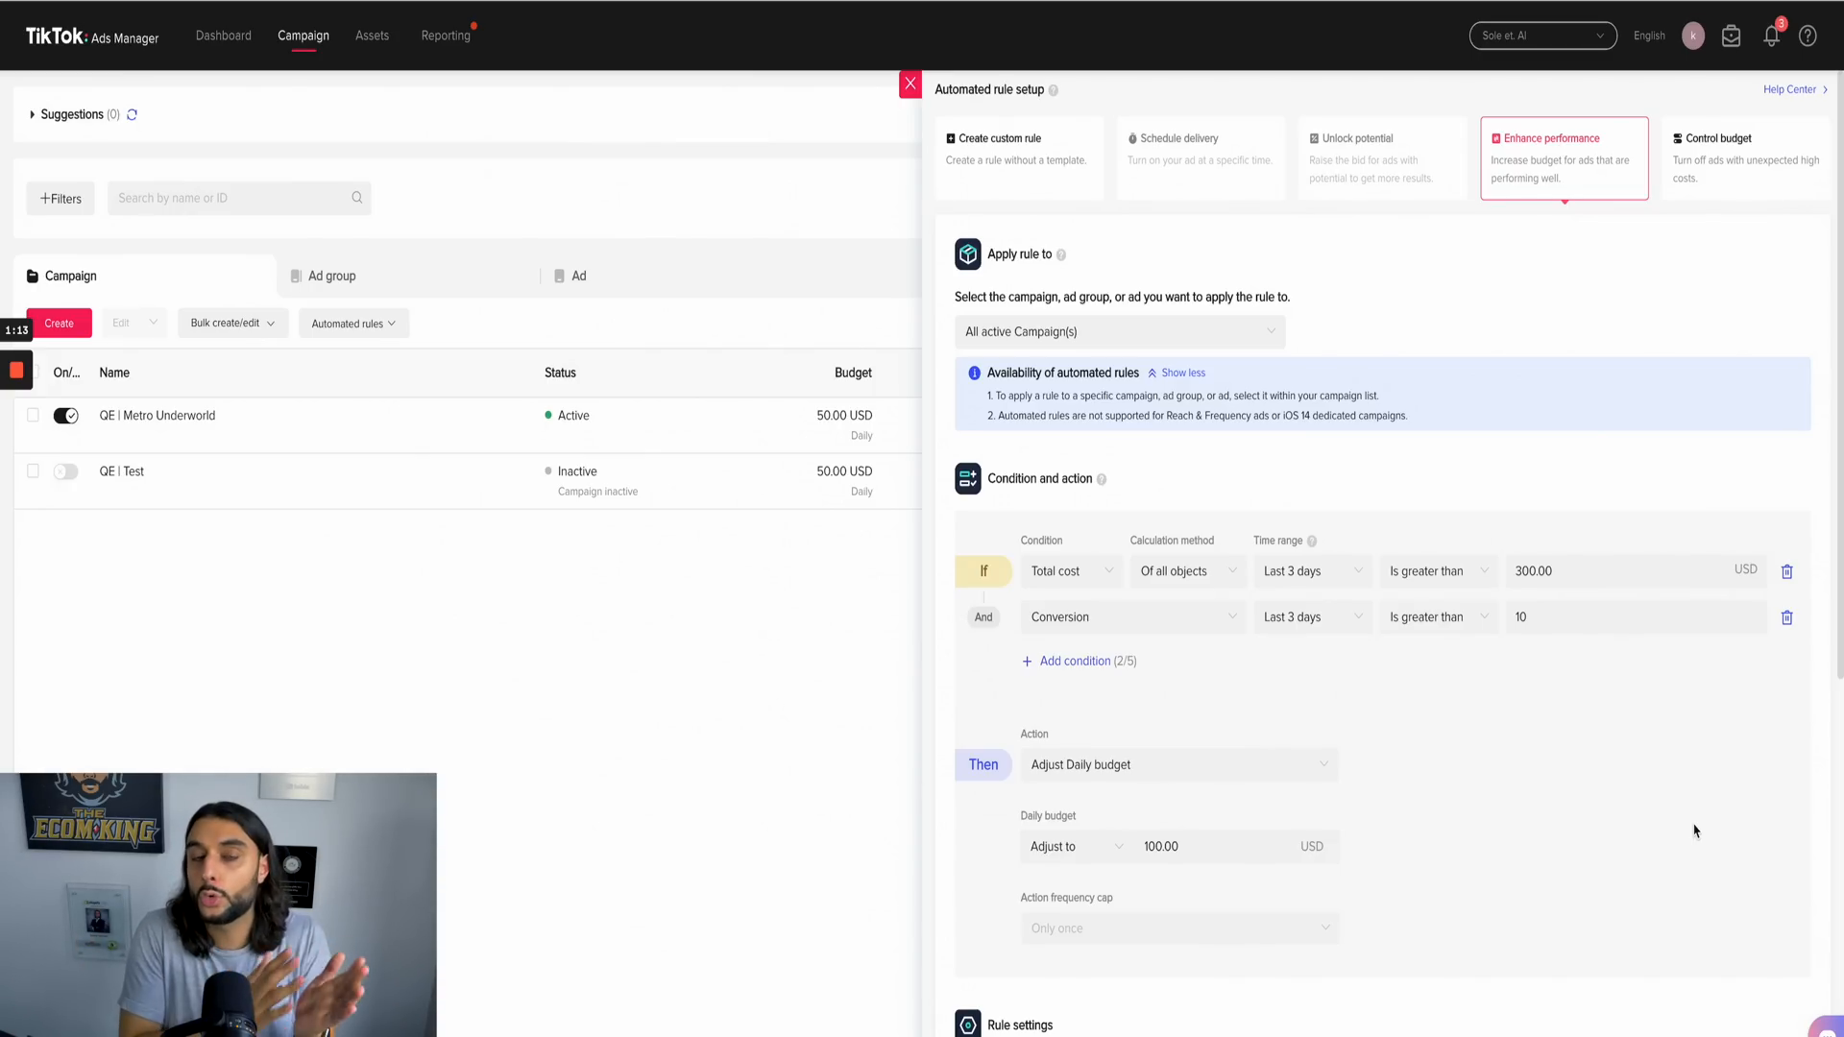
Step: Switch to the Control budget rule template and set its Total cost time range to the last 7 days
left_click(1746, 158)
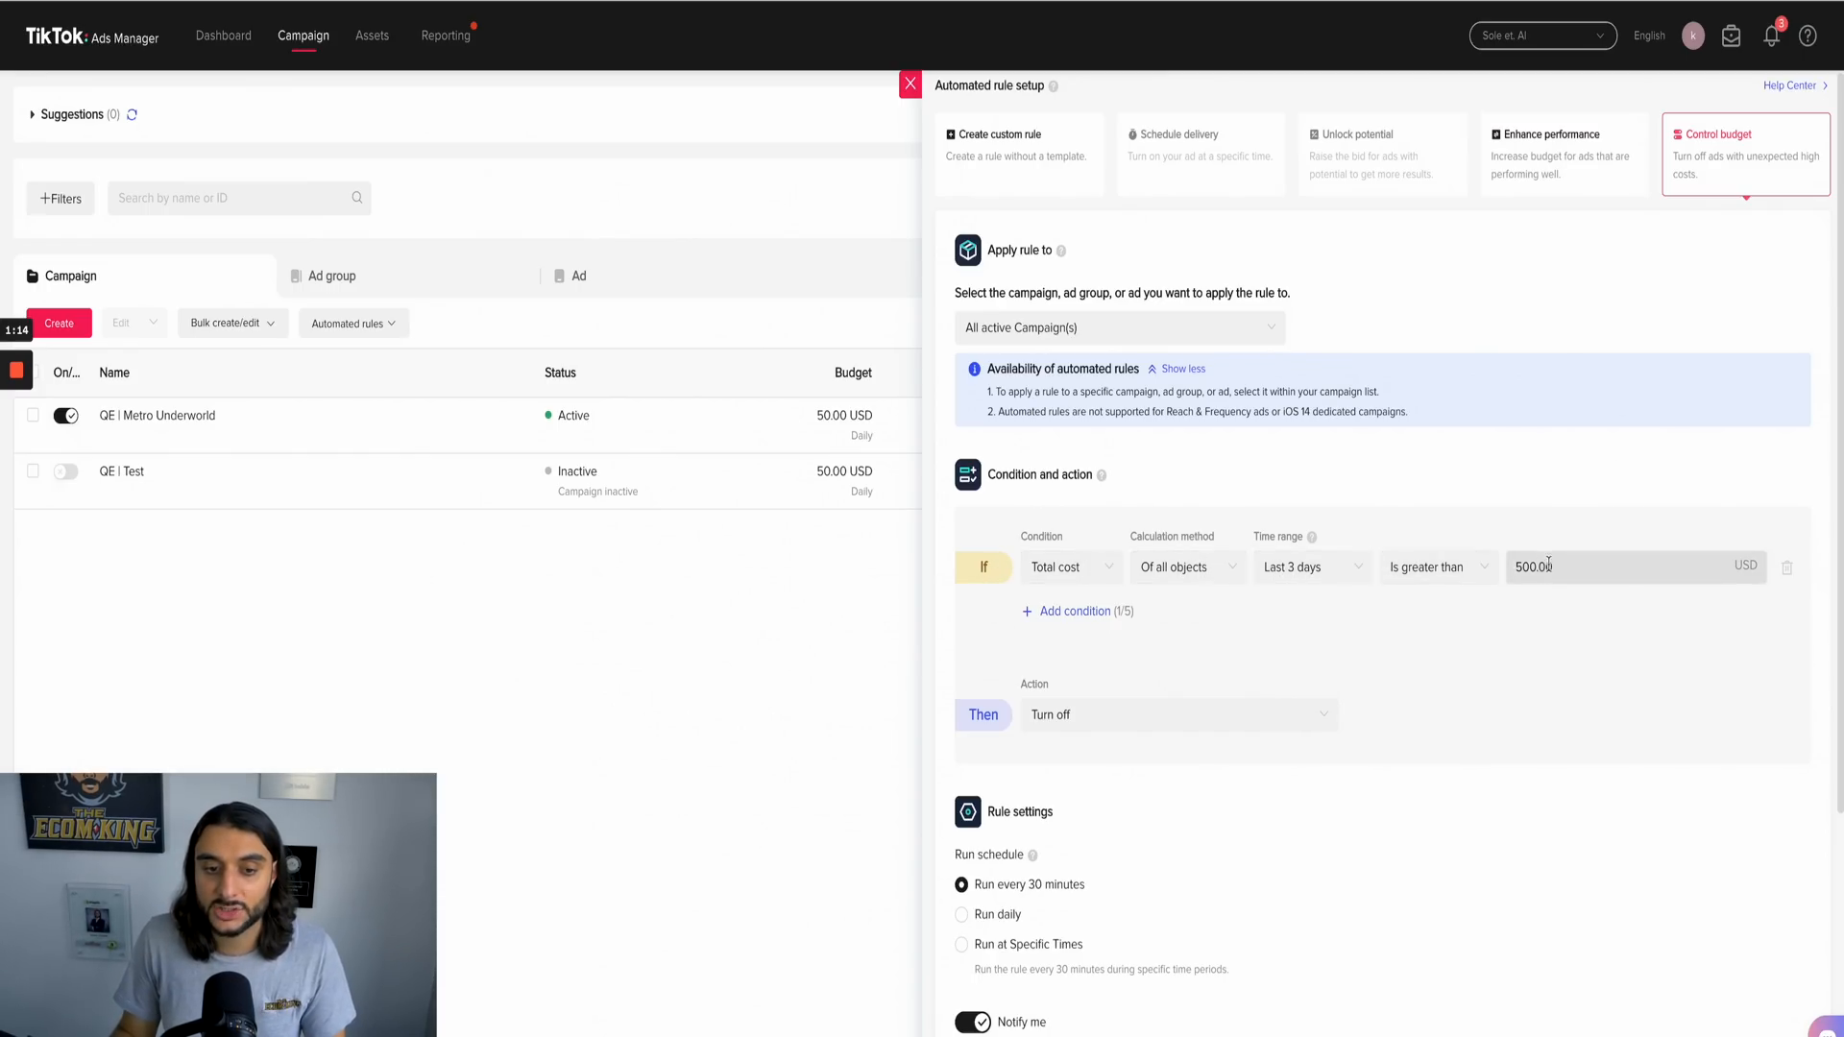
left_click(1519, 566)
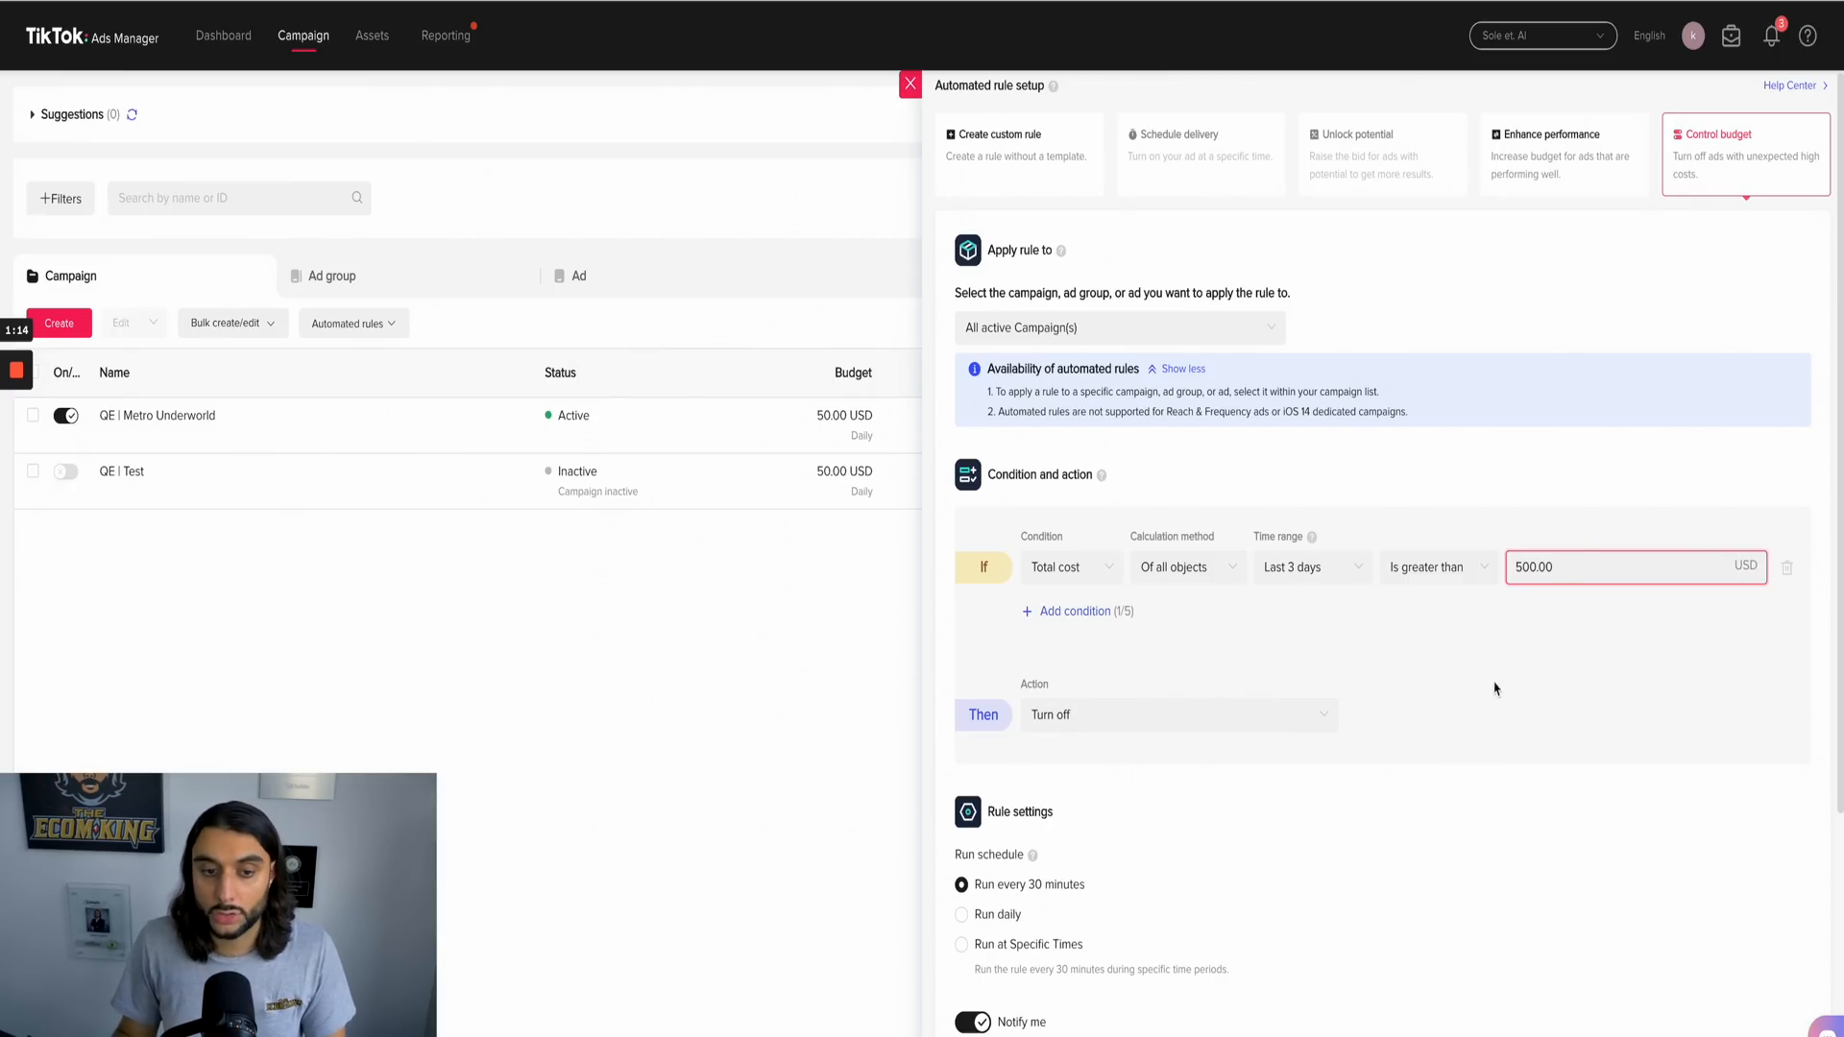
left_click_drag(1575, 571, 1432, 578)
left_click(1650, 465)
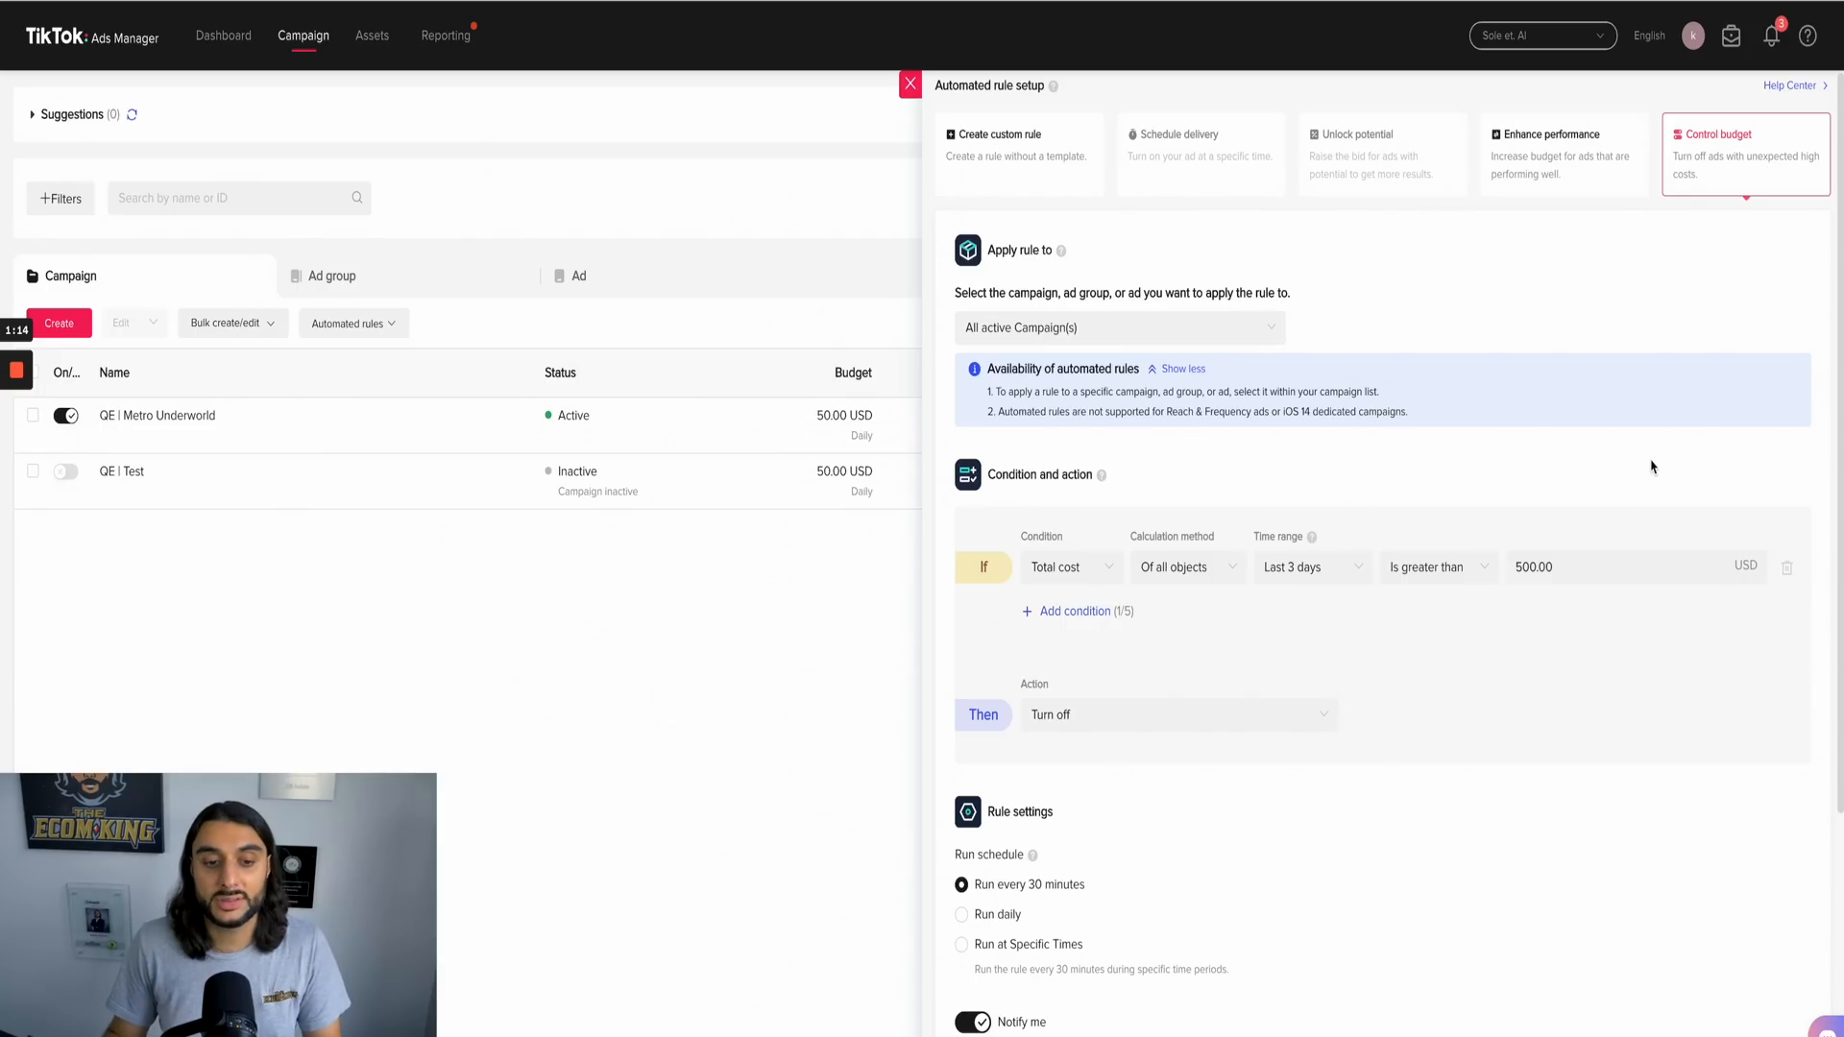
left_click(1291, 569)
left_click(1291, 712)
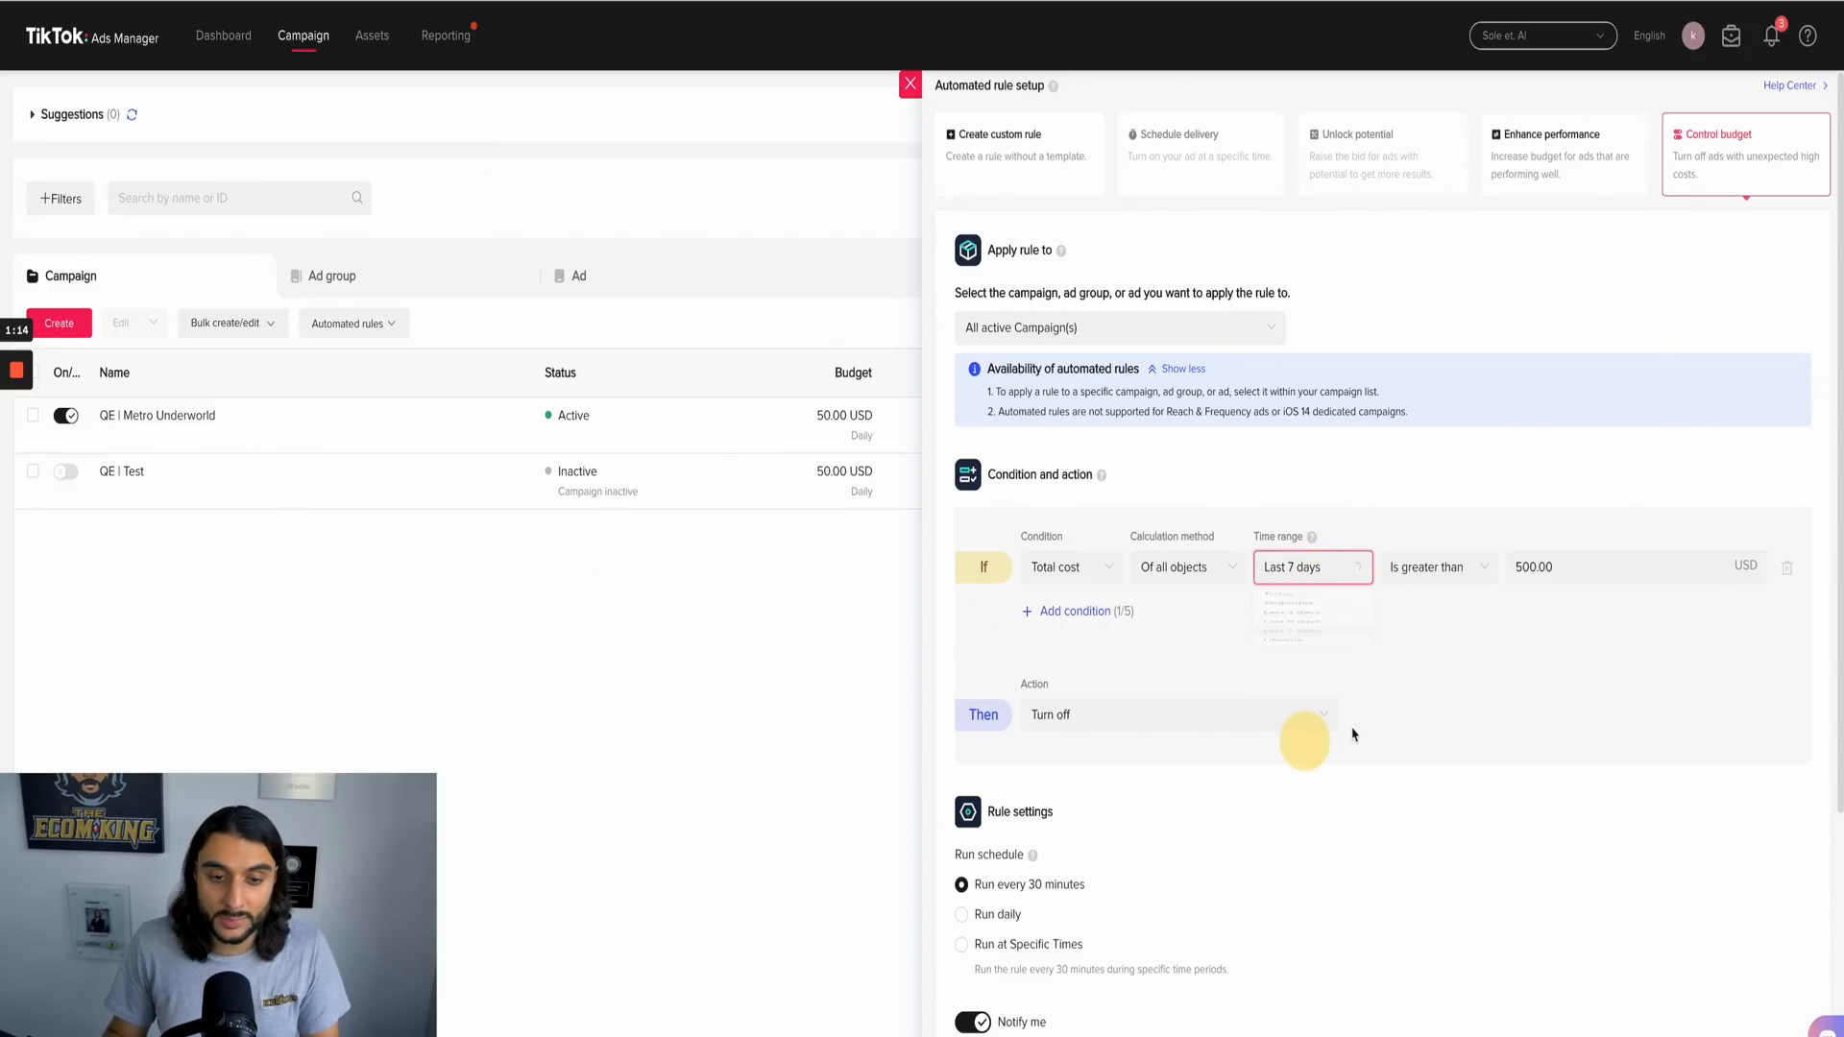
scroll(1411, 836, "down", 5)
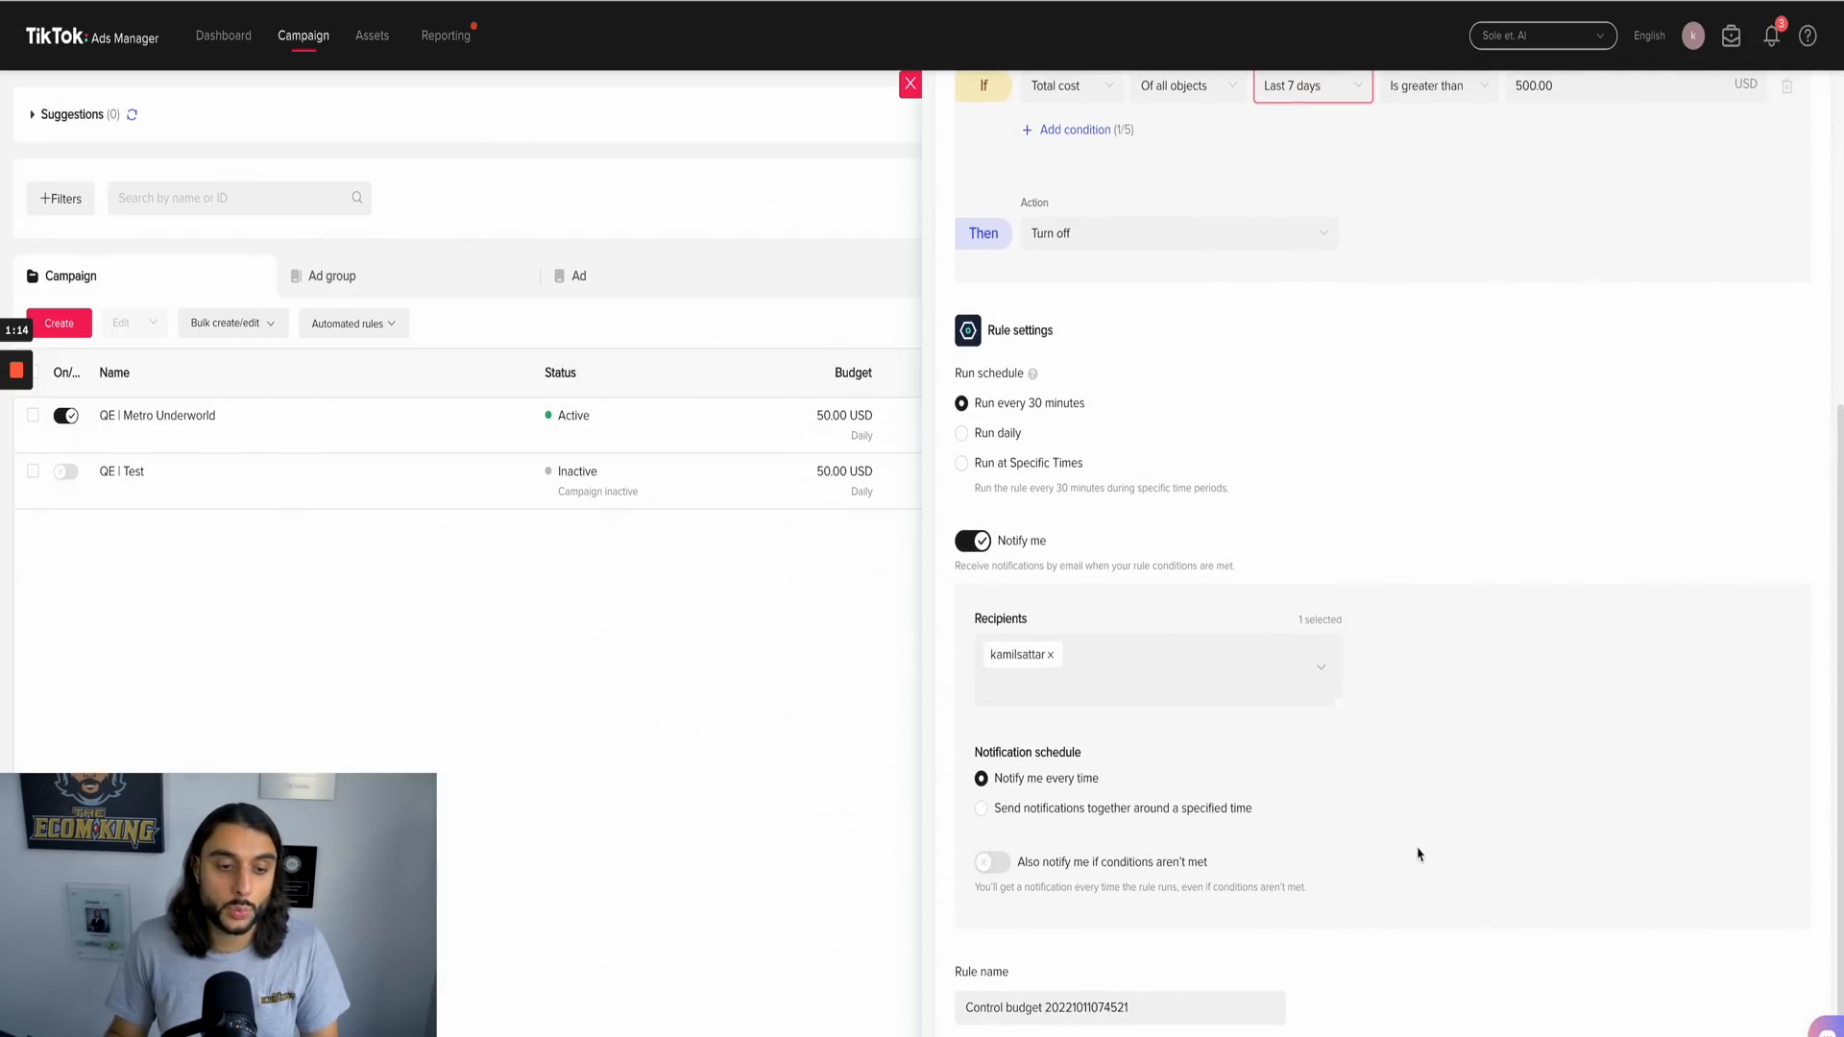
scroll(1417, 854, "up", 5)
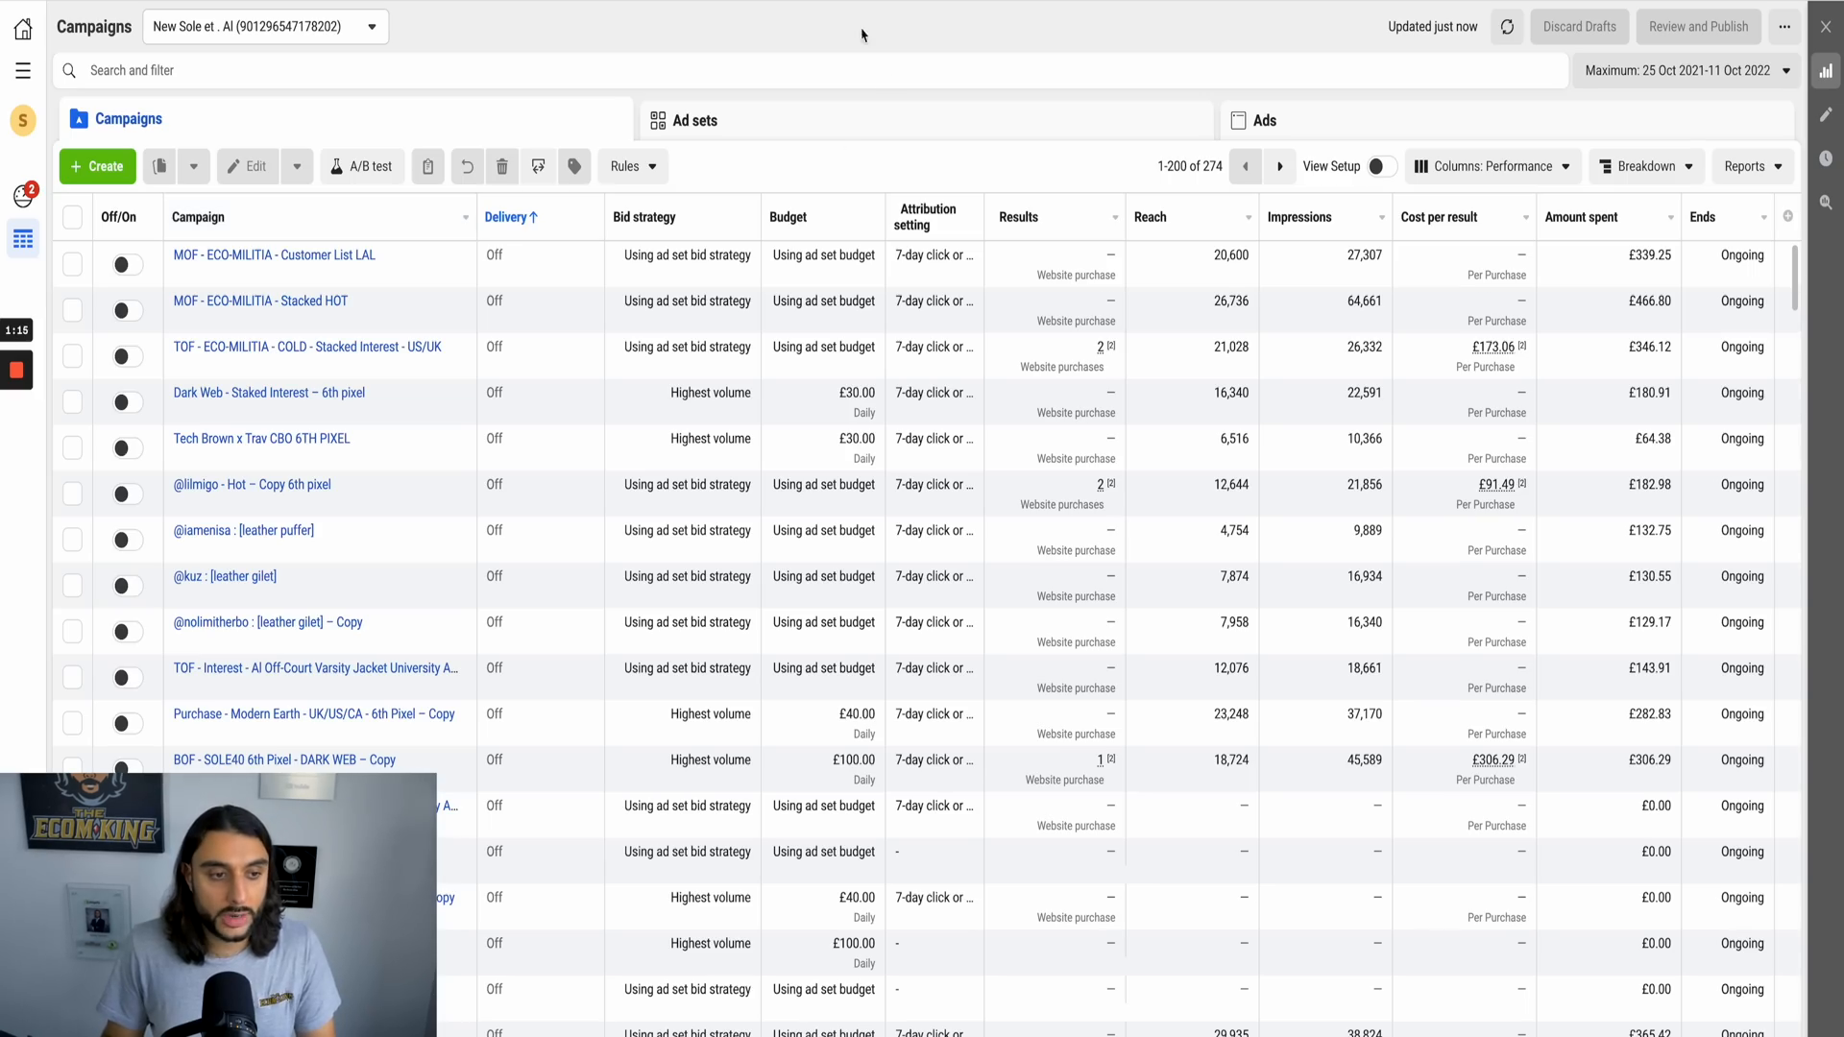
Step: In Facebook Ads Manager, start creating a new custom automated rule for the campaigns
scroll(758, 719, "down", 15)
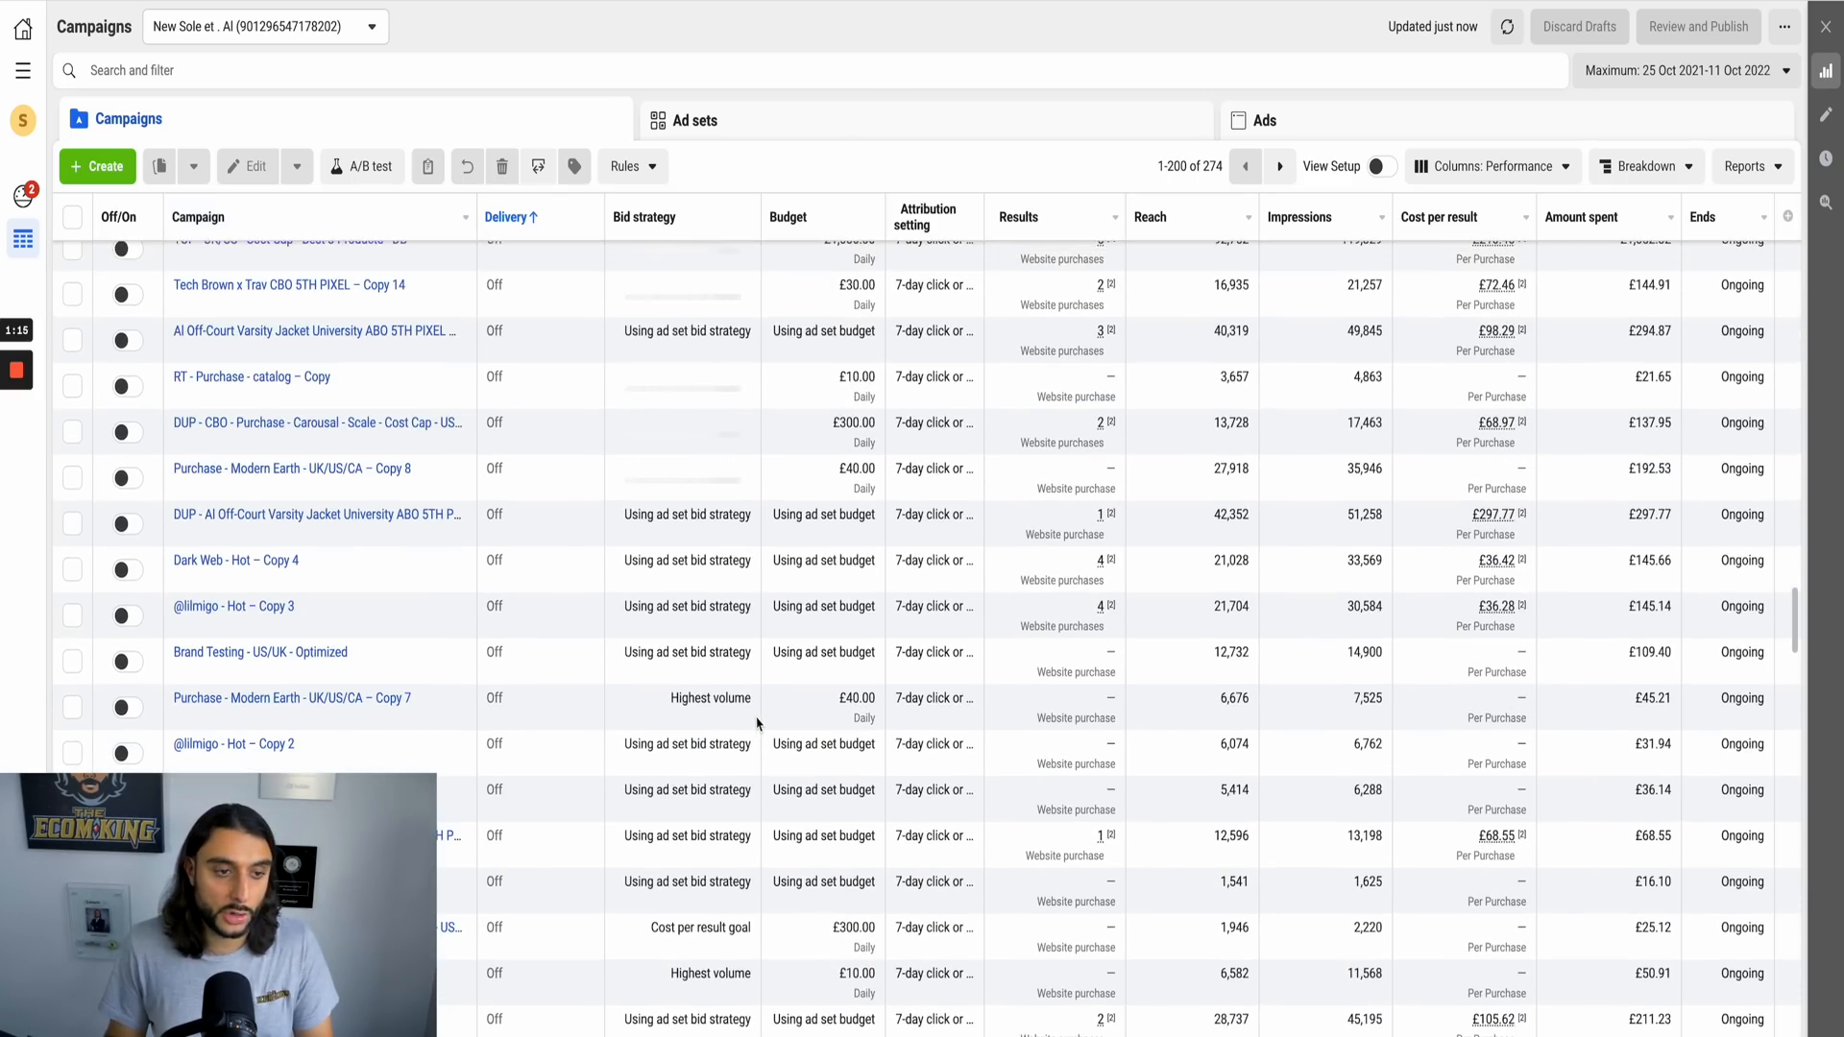
scroll(759, 722, "up", 15)
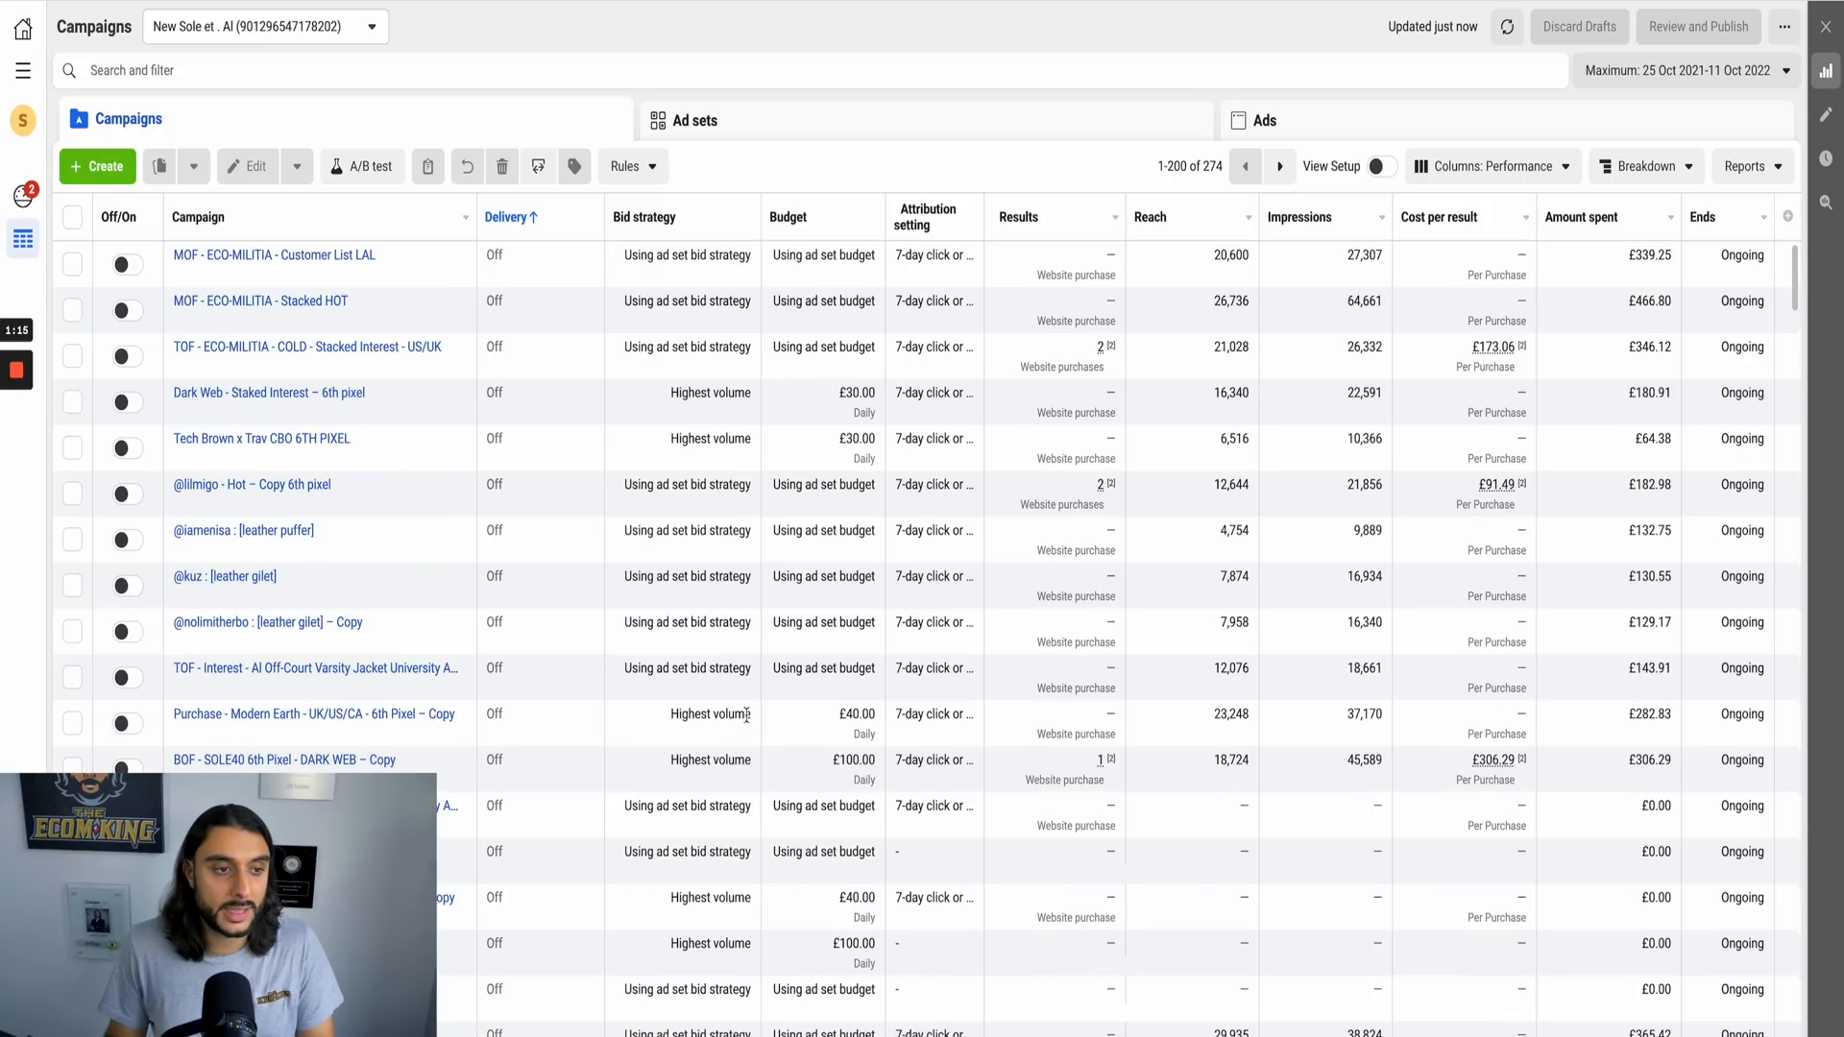
left_click(629, 168)
left_click(661, 214)
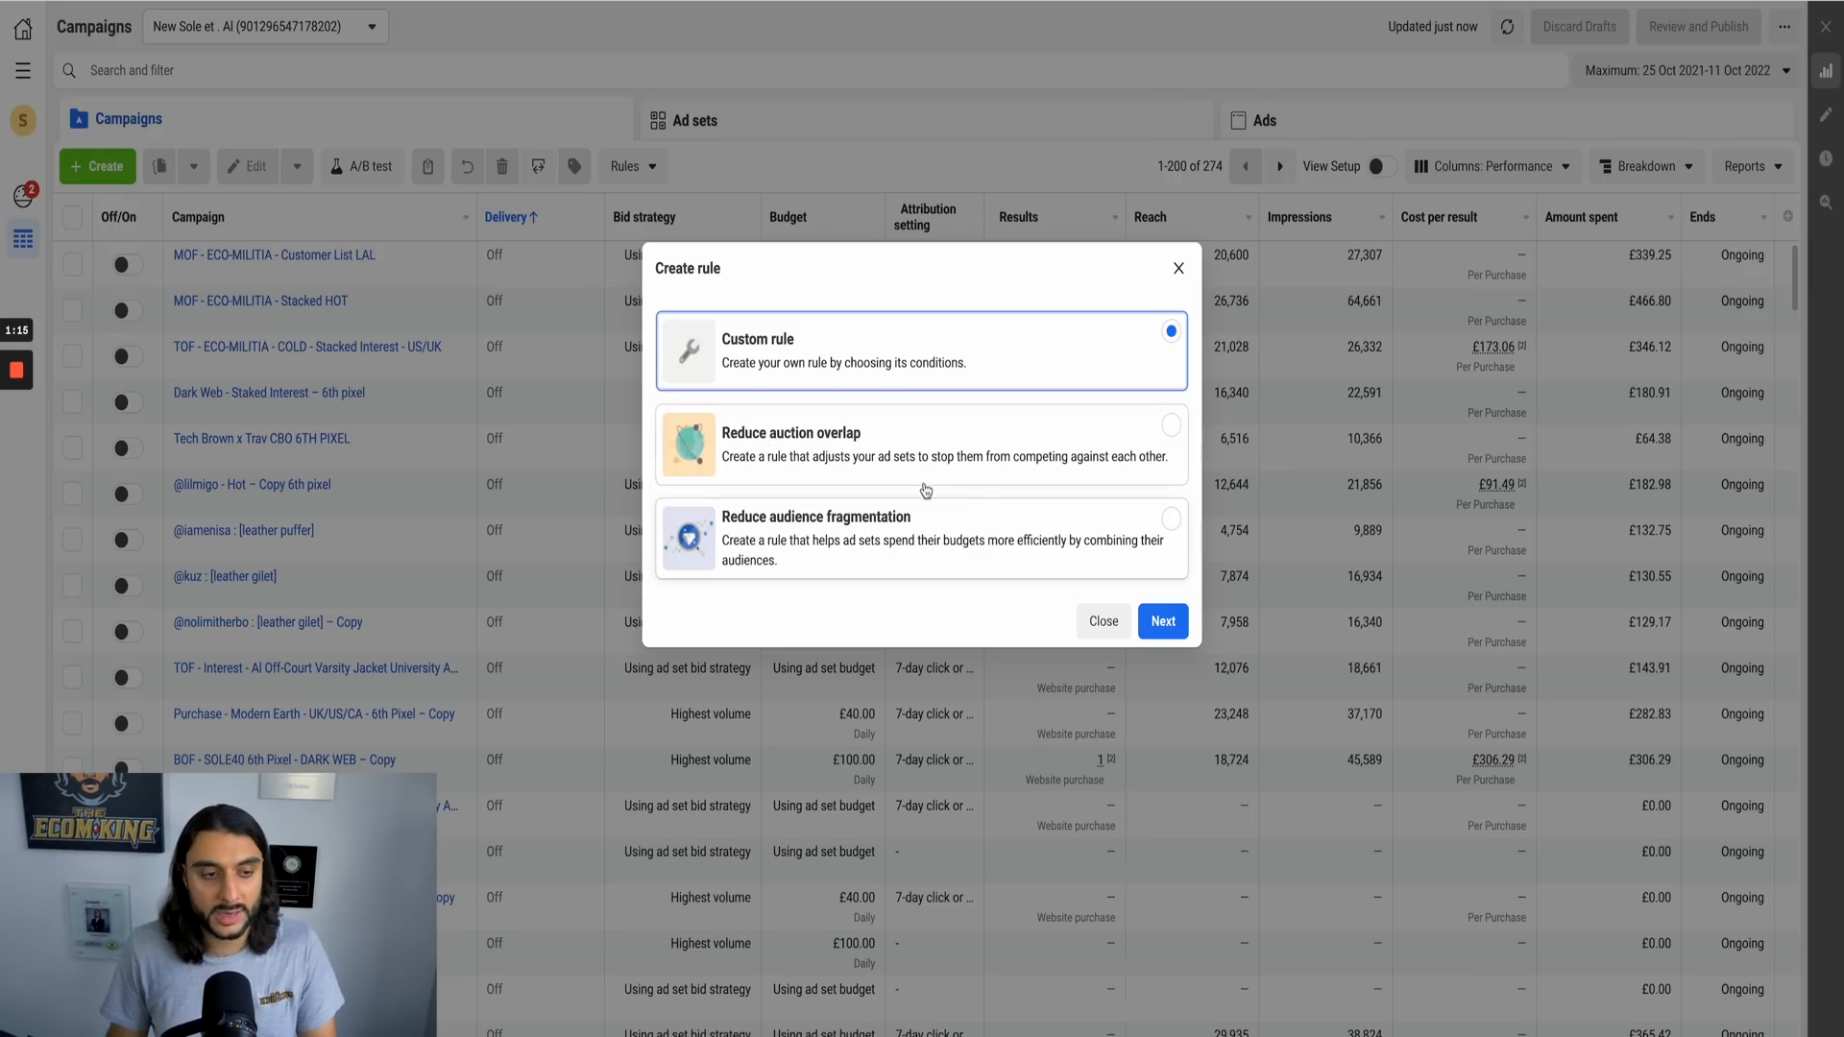
left_click(1160, 623)
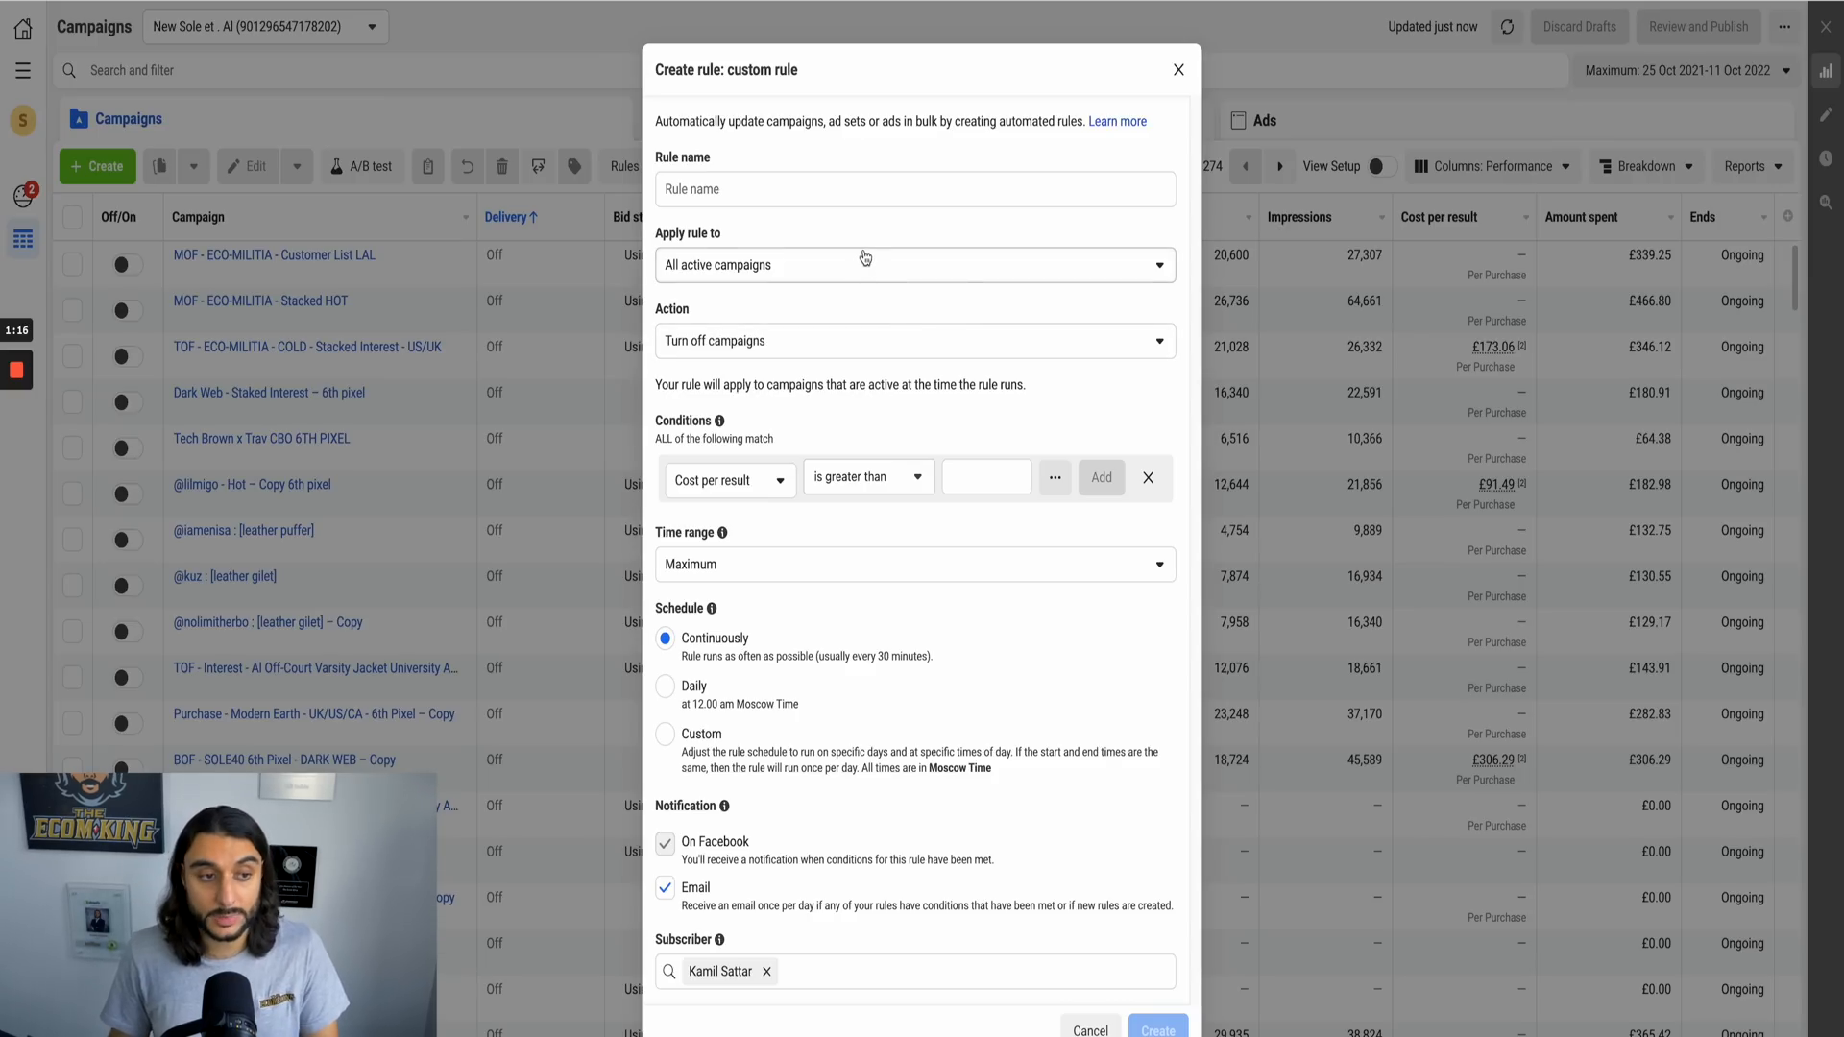
Step: Name the new custom rule "pn roas"
left_click(864, 189)
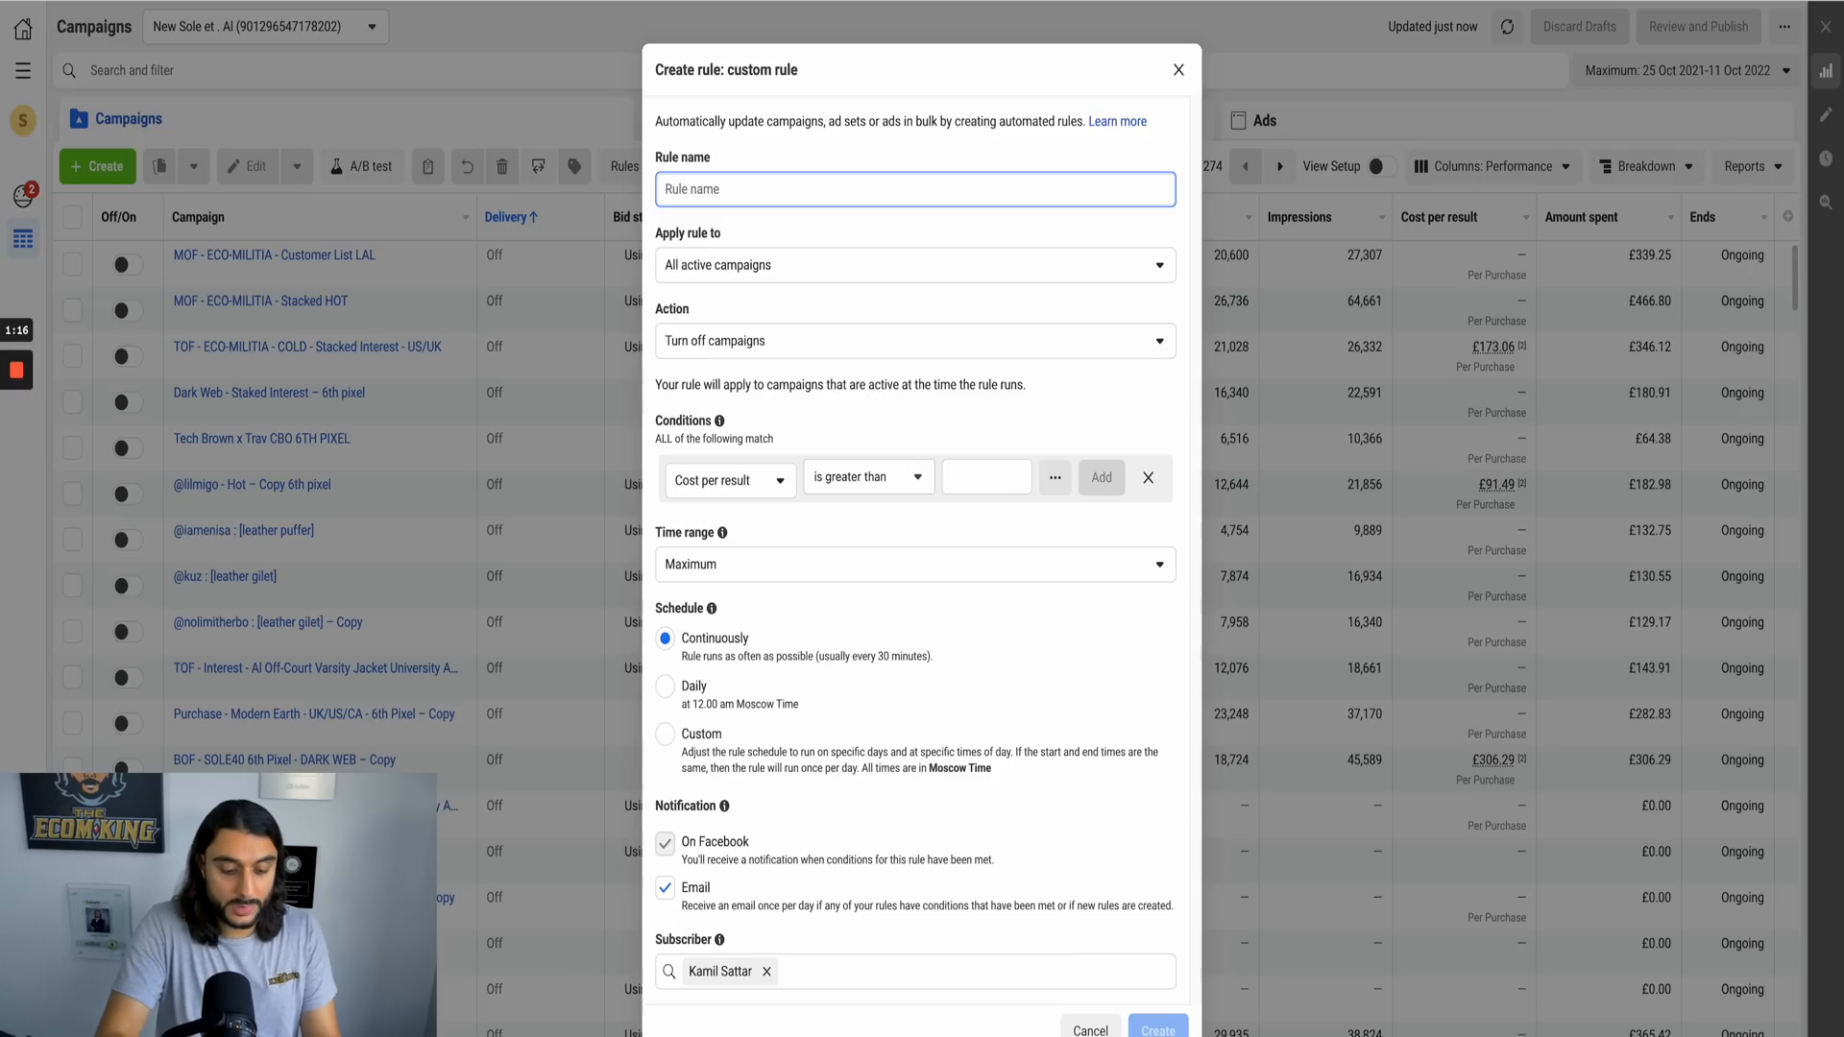
type("pn roas")
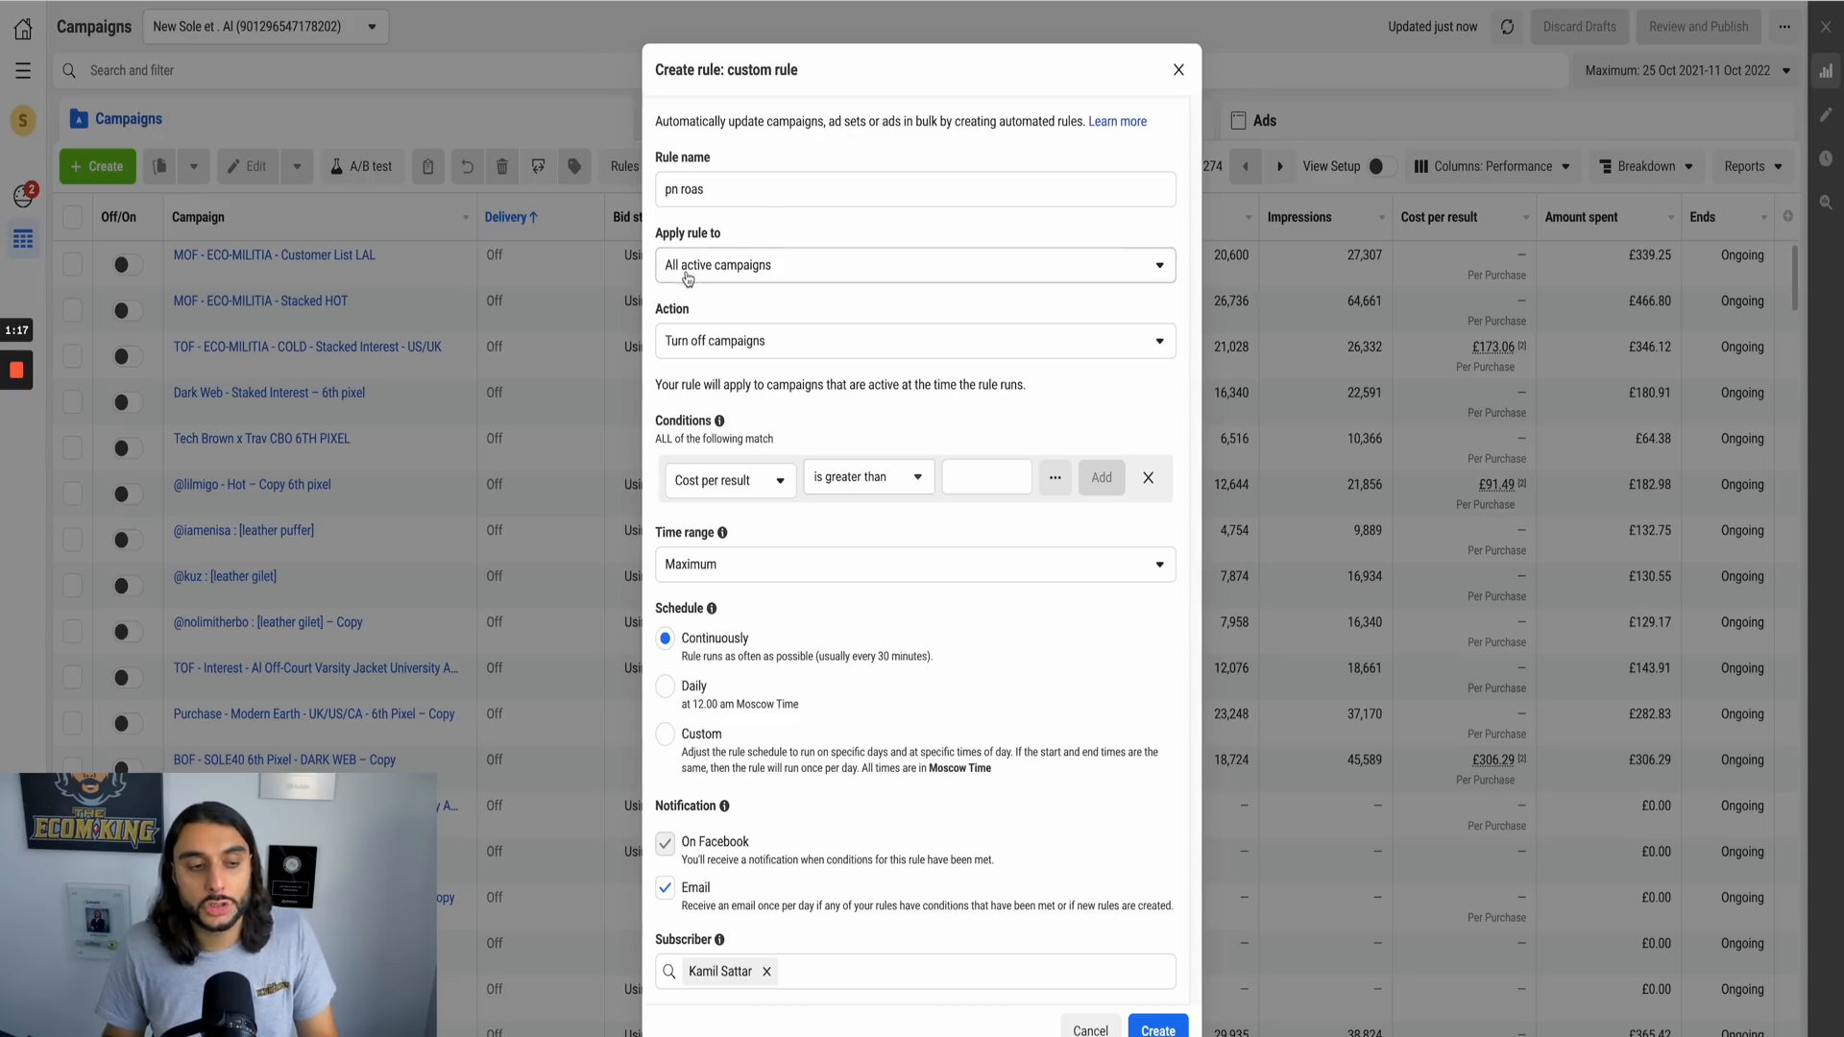
left_click(768, 267)
left_click(816, 233)
left_click(698, 257)
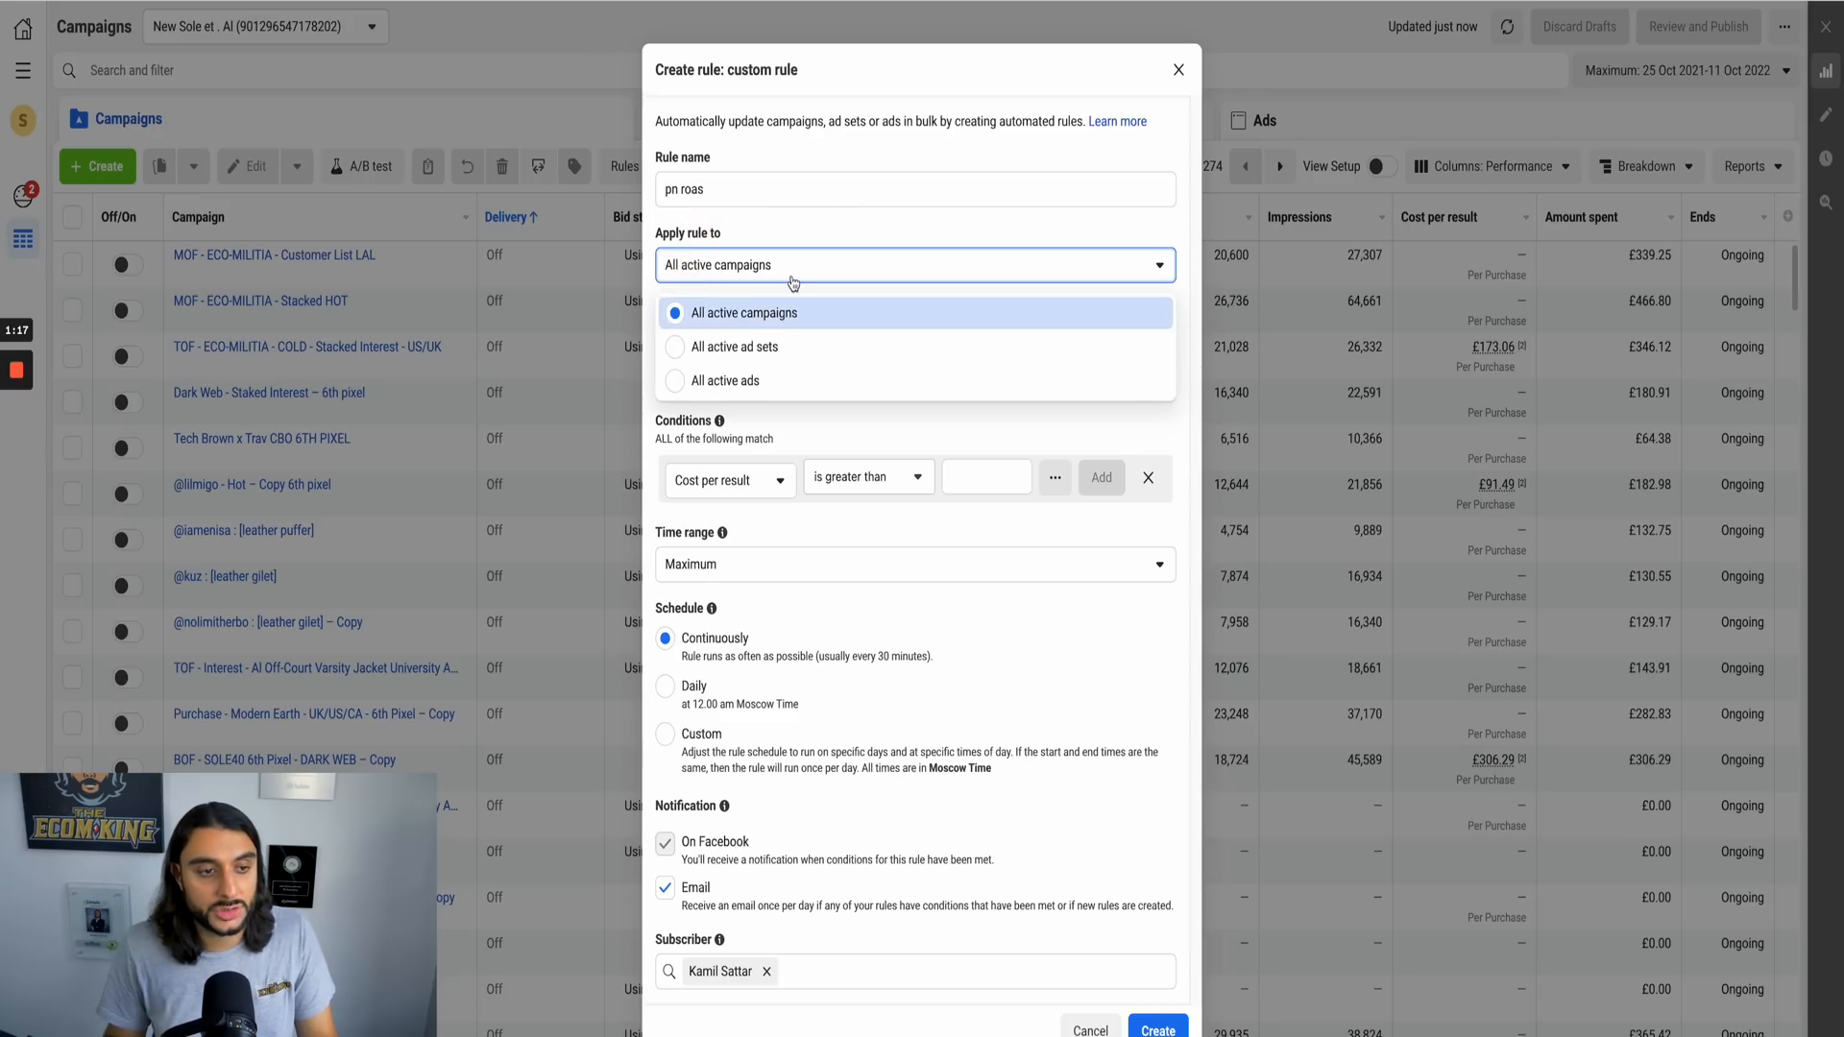
left_click(791, 228)
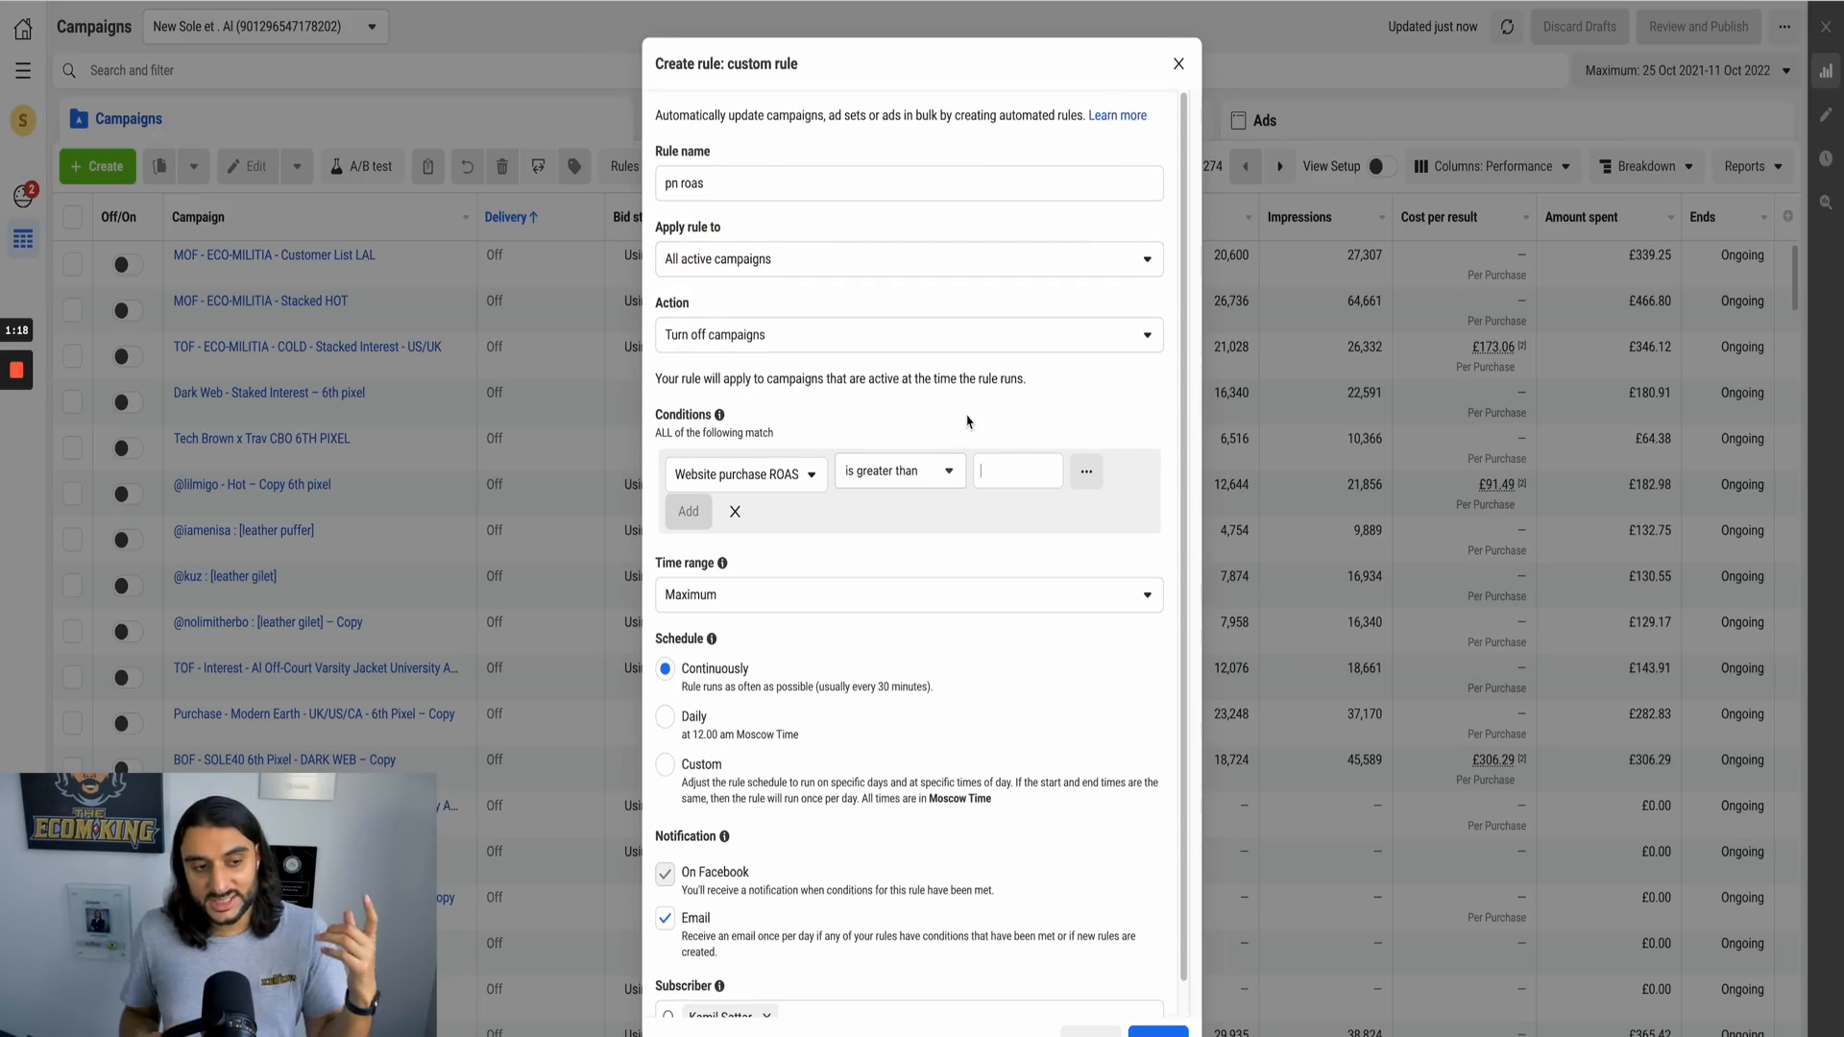
Step: Add a rule condition that website purchase ROAS is smaller than 2.1
left_click(804, 473)
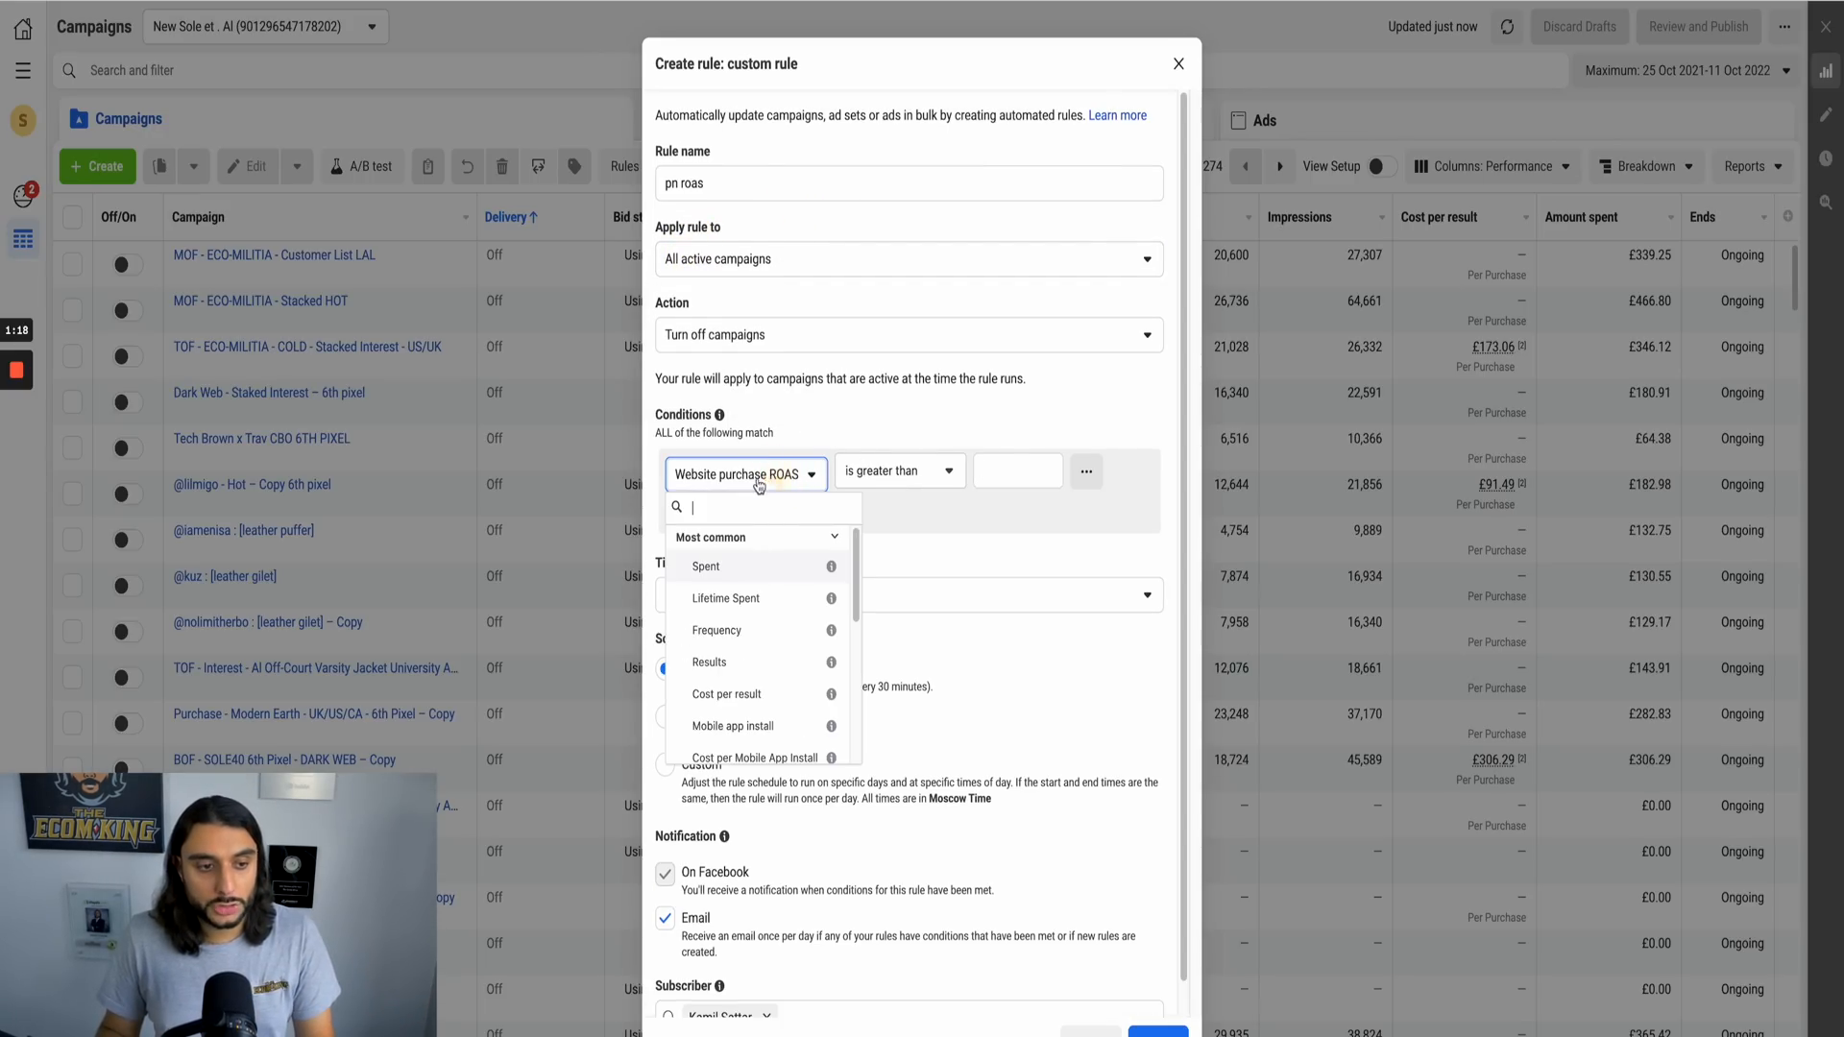
scroll(730, 658, "down", 5)
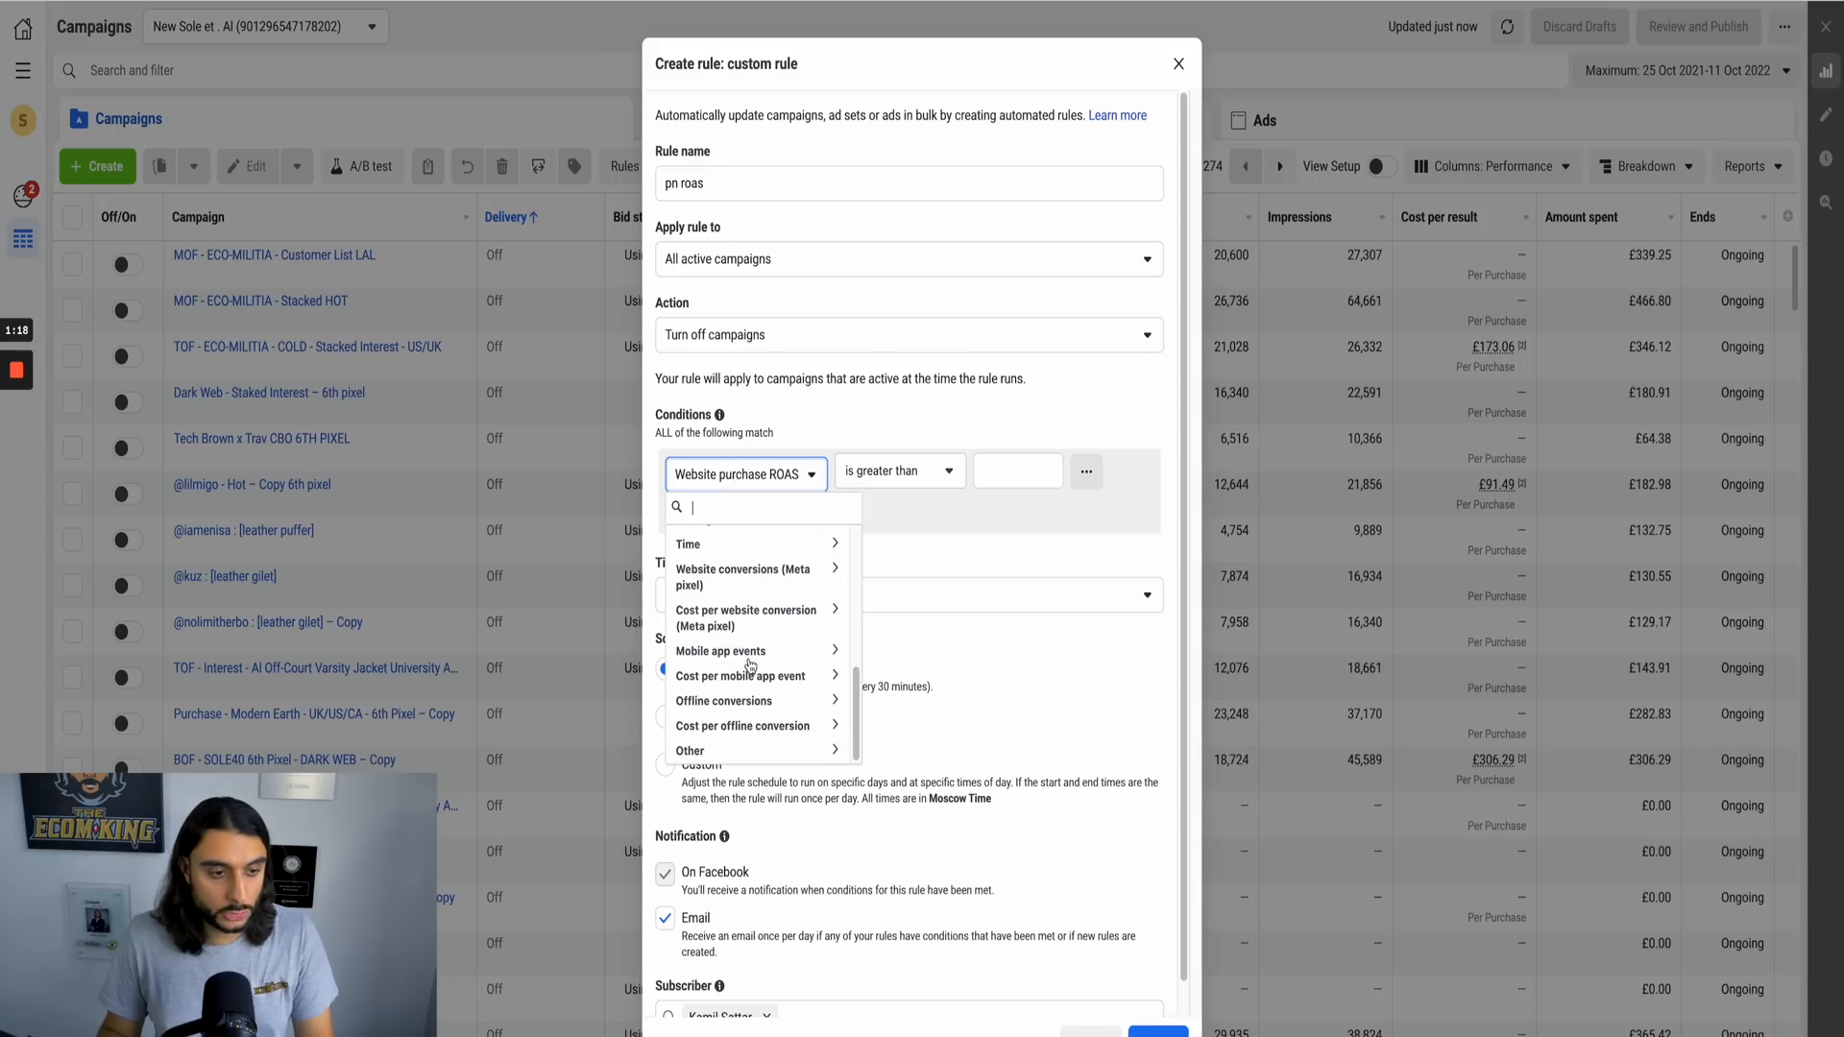
scroll(730, 657, "up", 5)
left_click(877, 438)
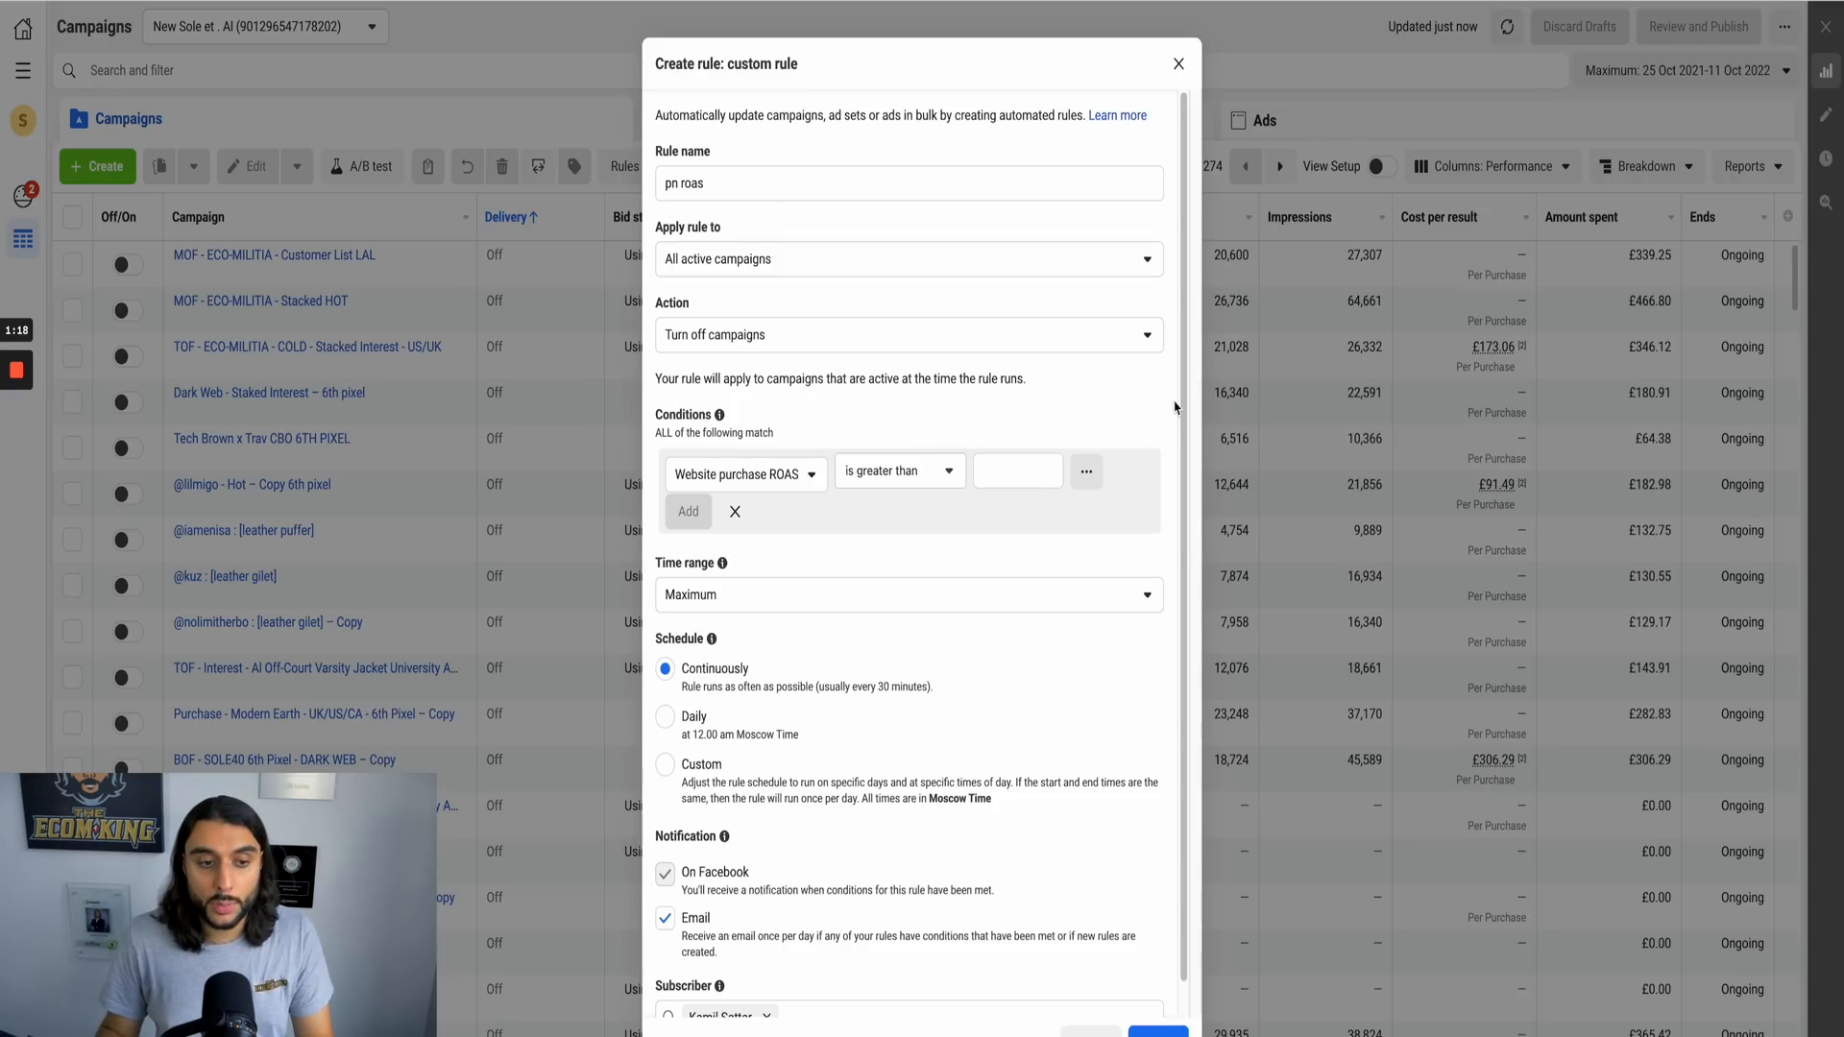
left_click(1001, 468)
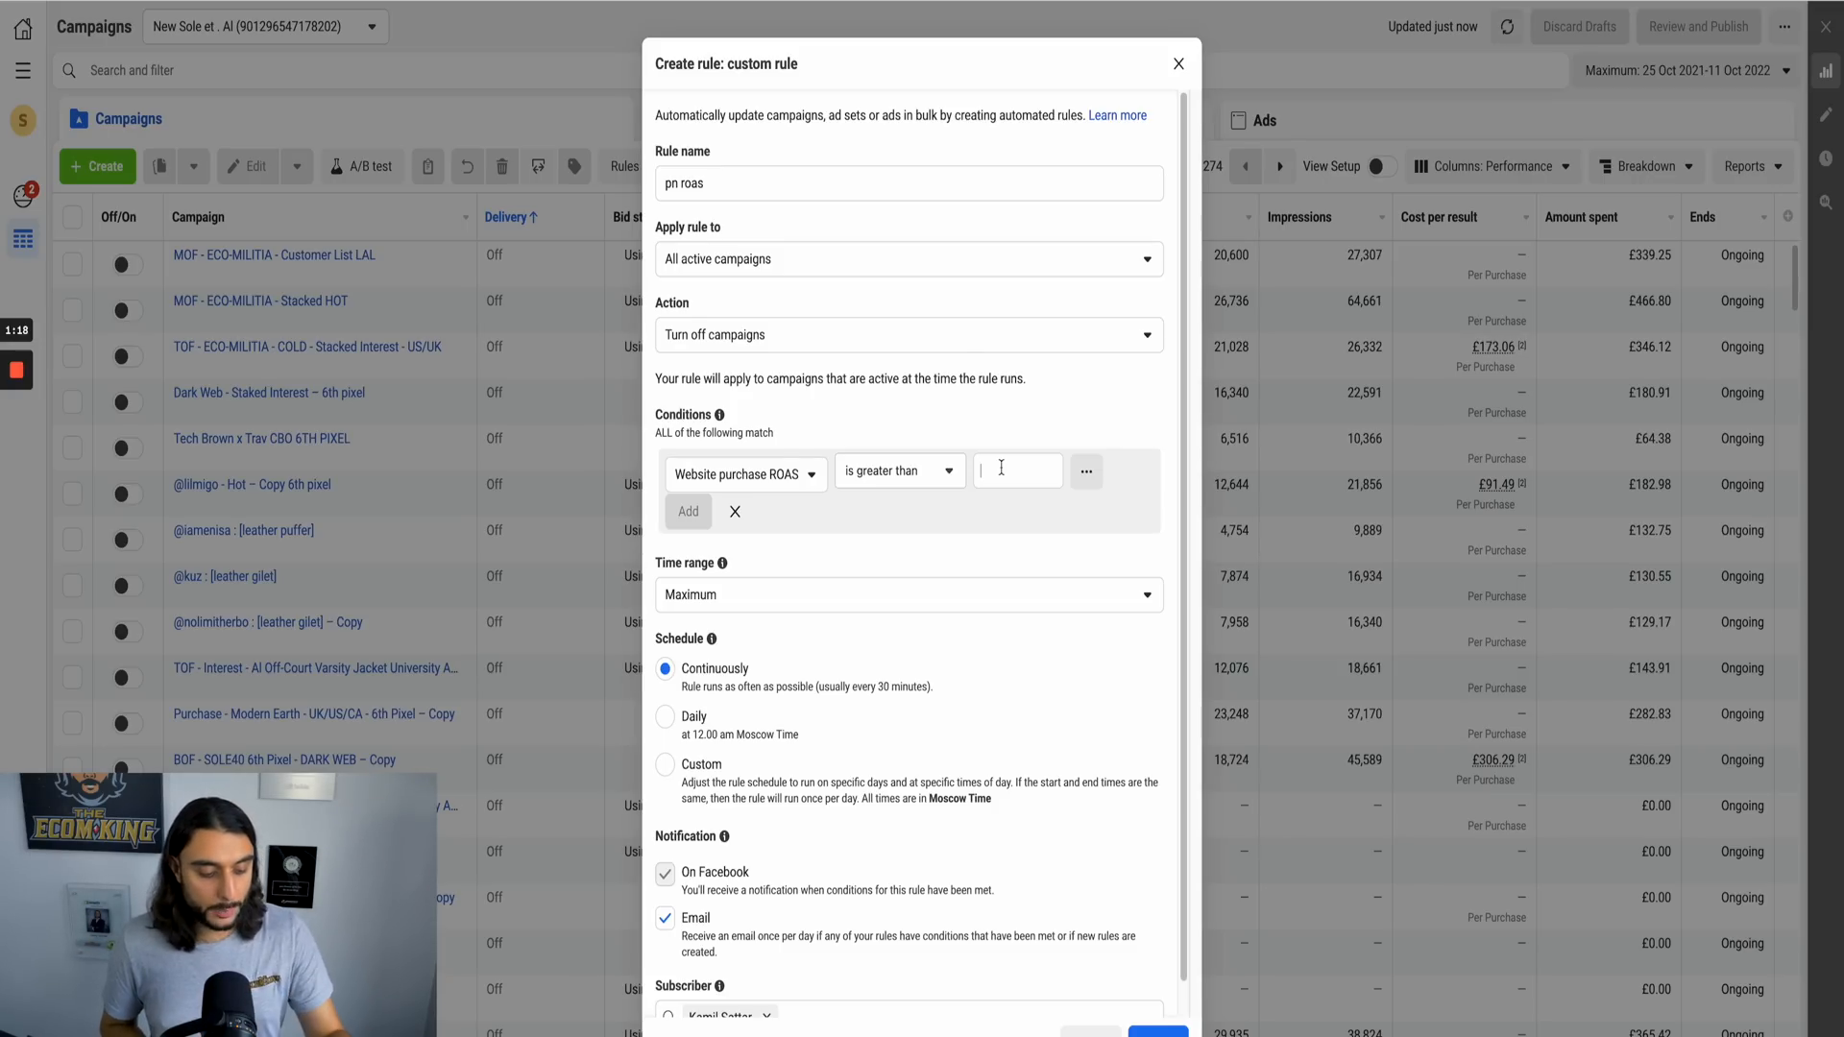
type("2.1")
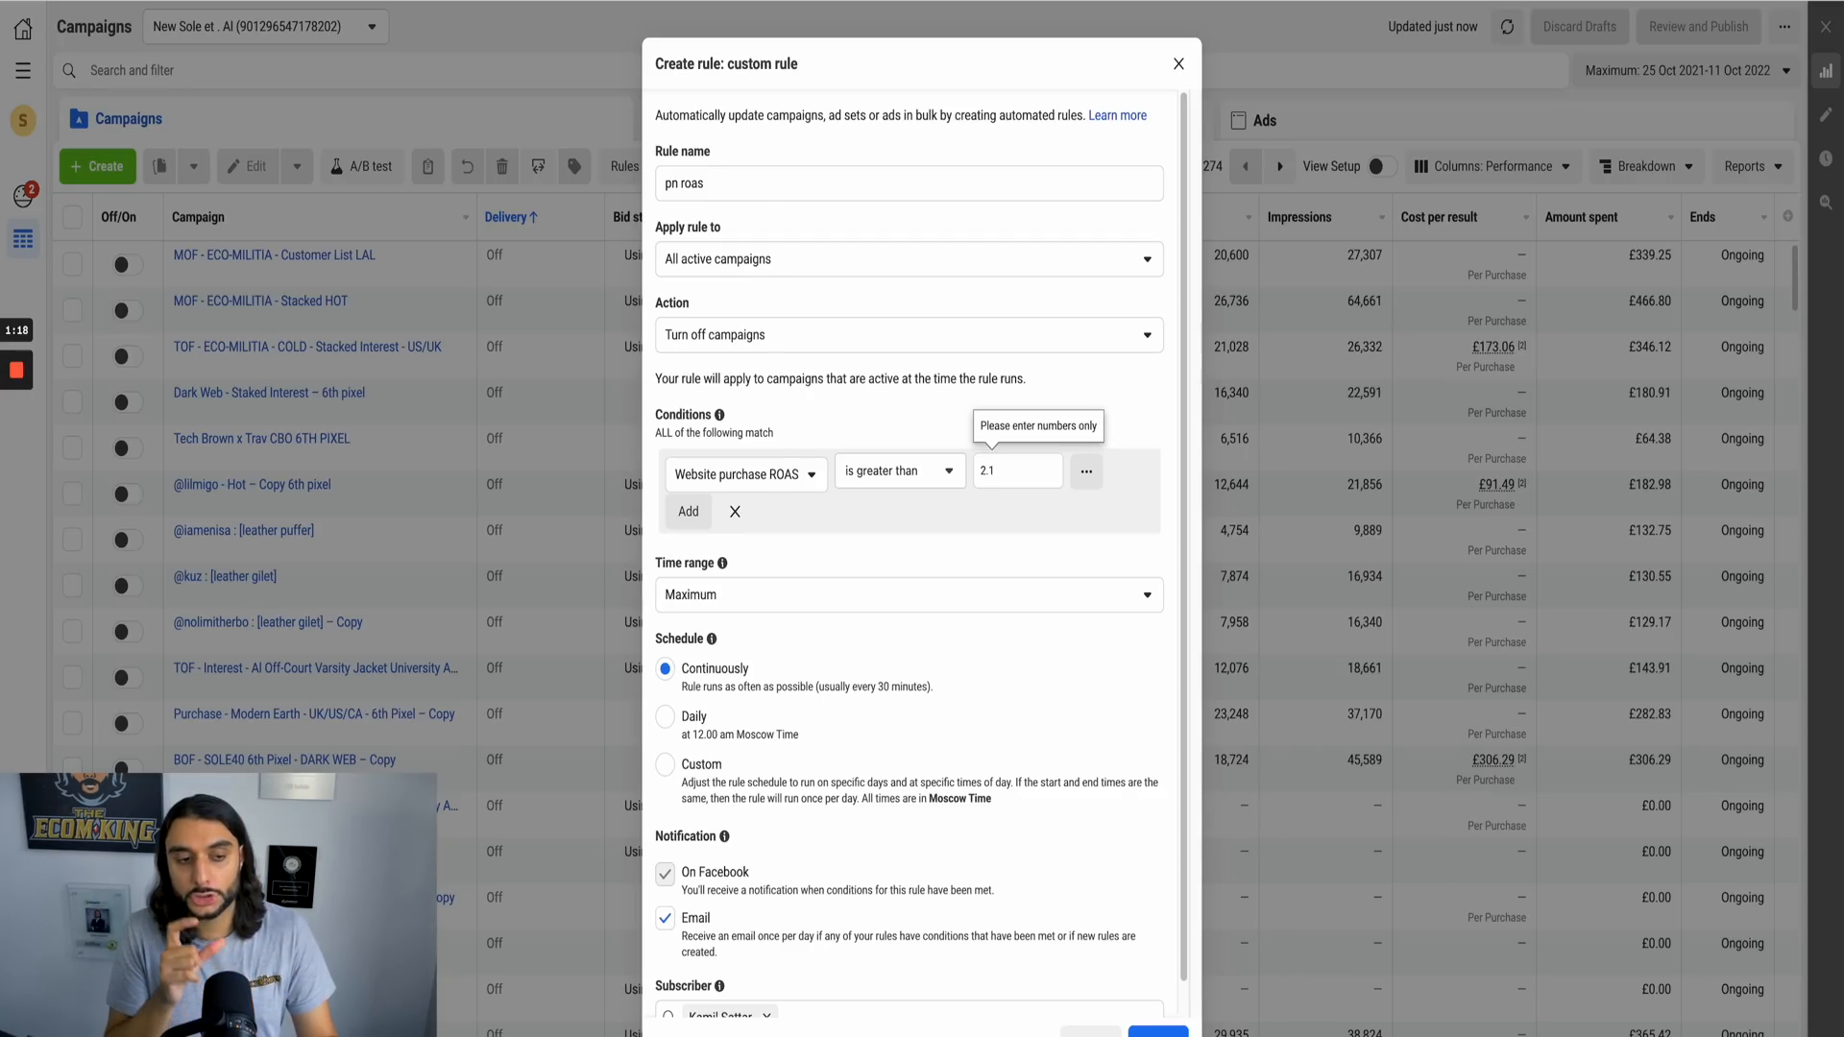
left_click(945, 477)
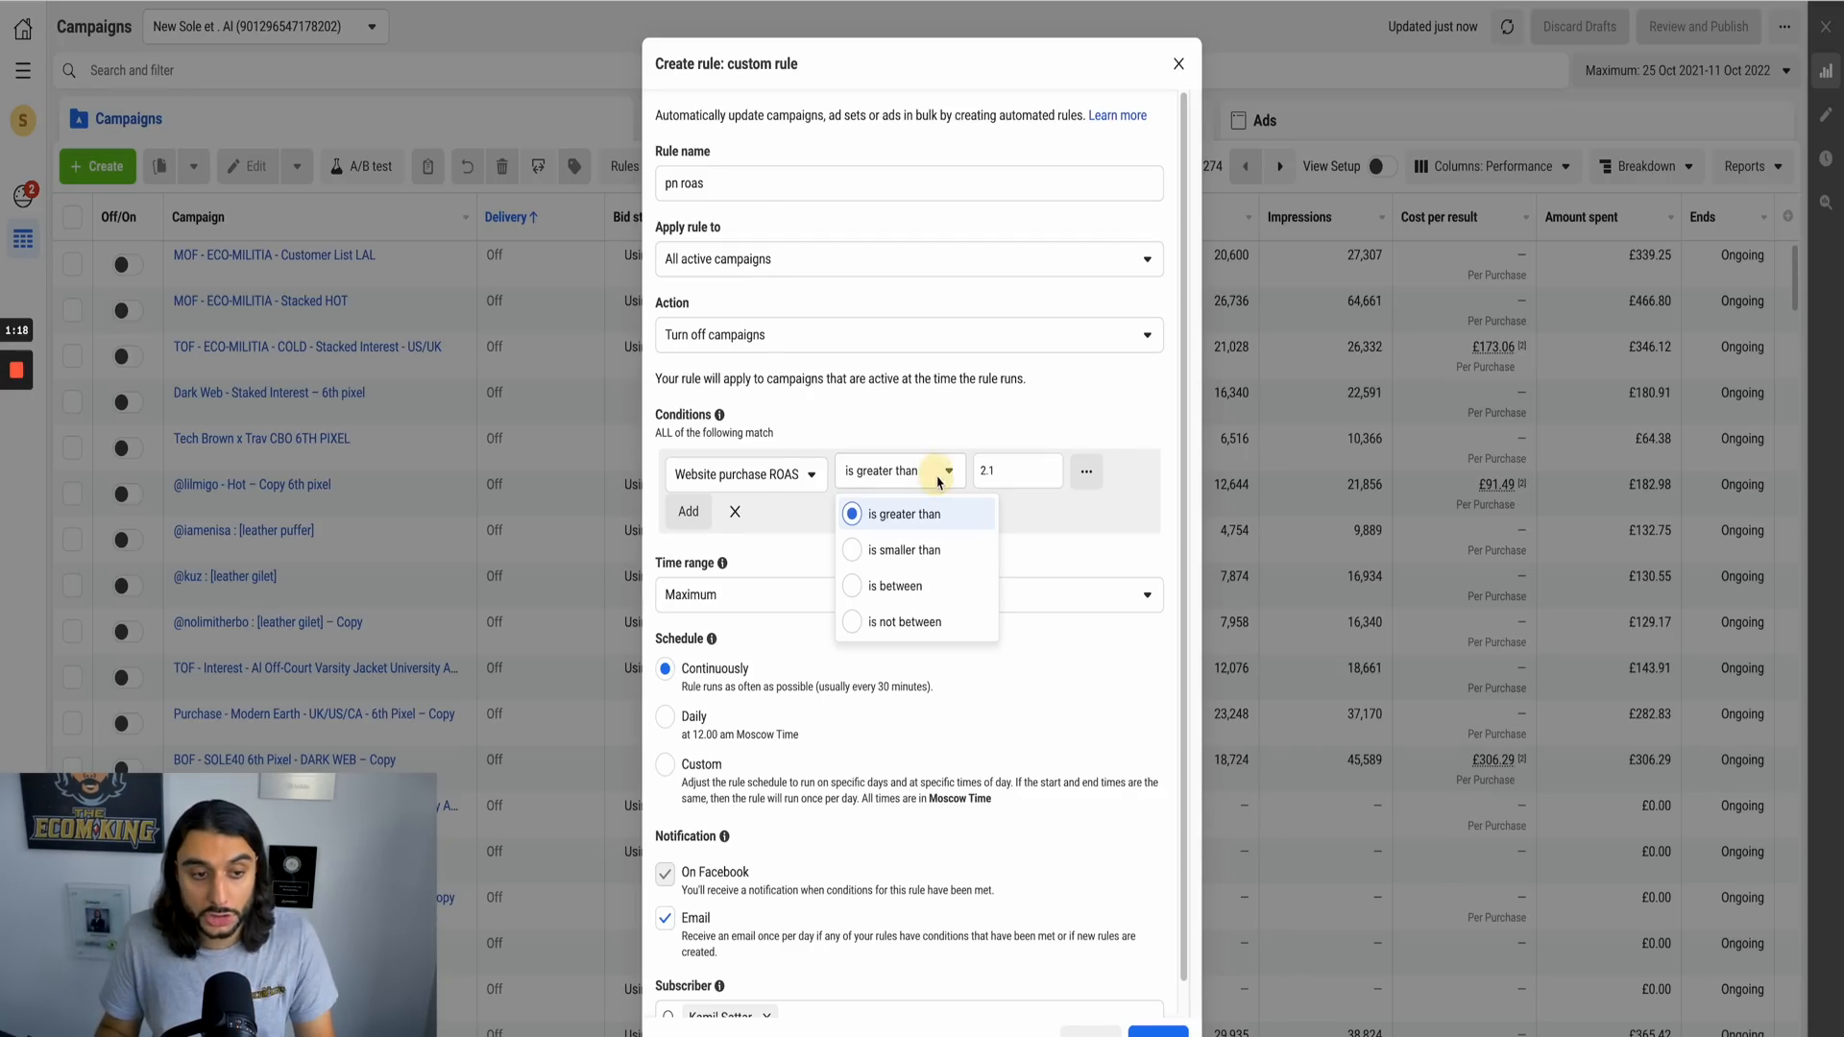
left_click(920, 553)
key("Return")
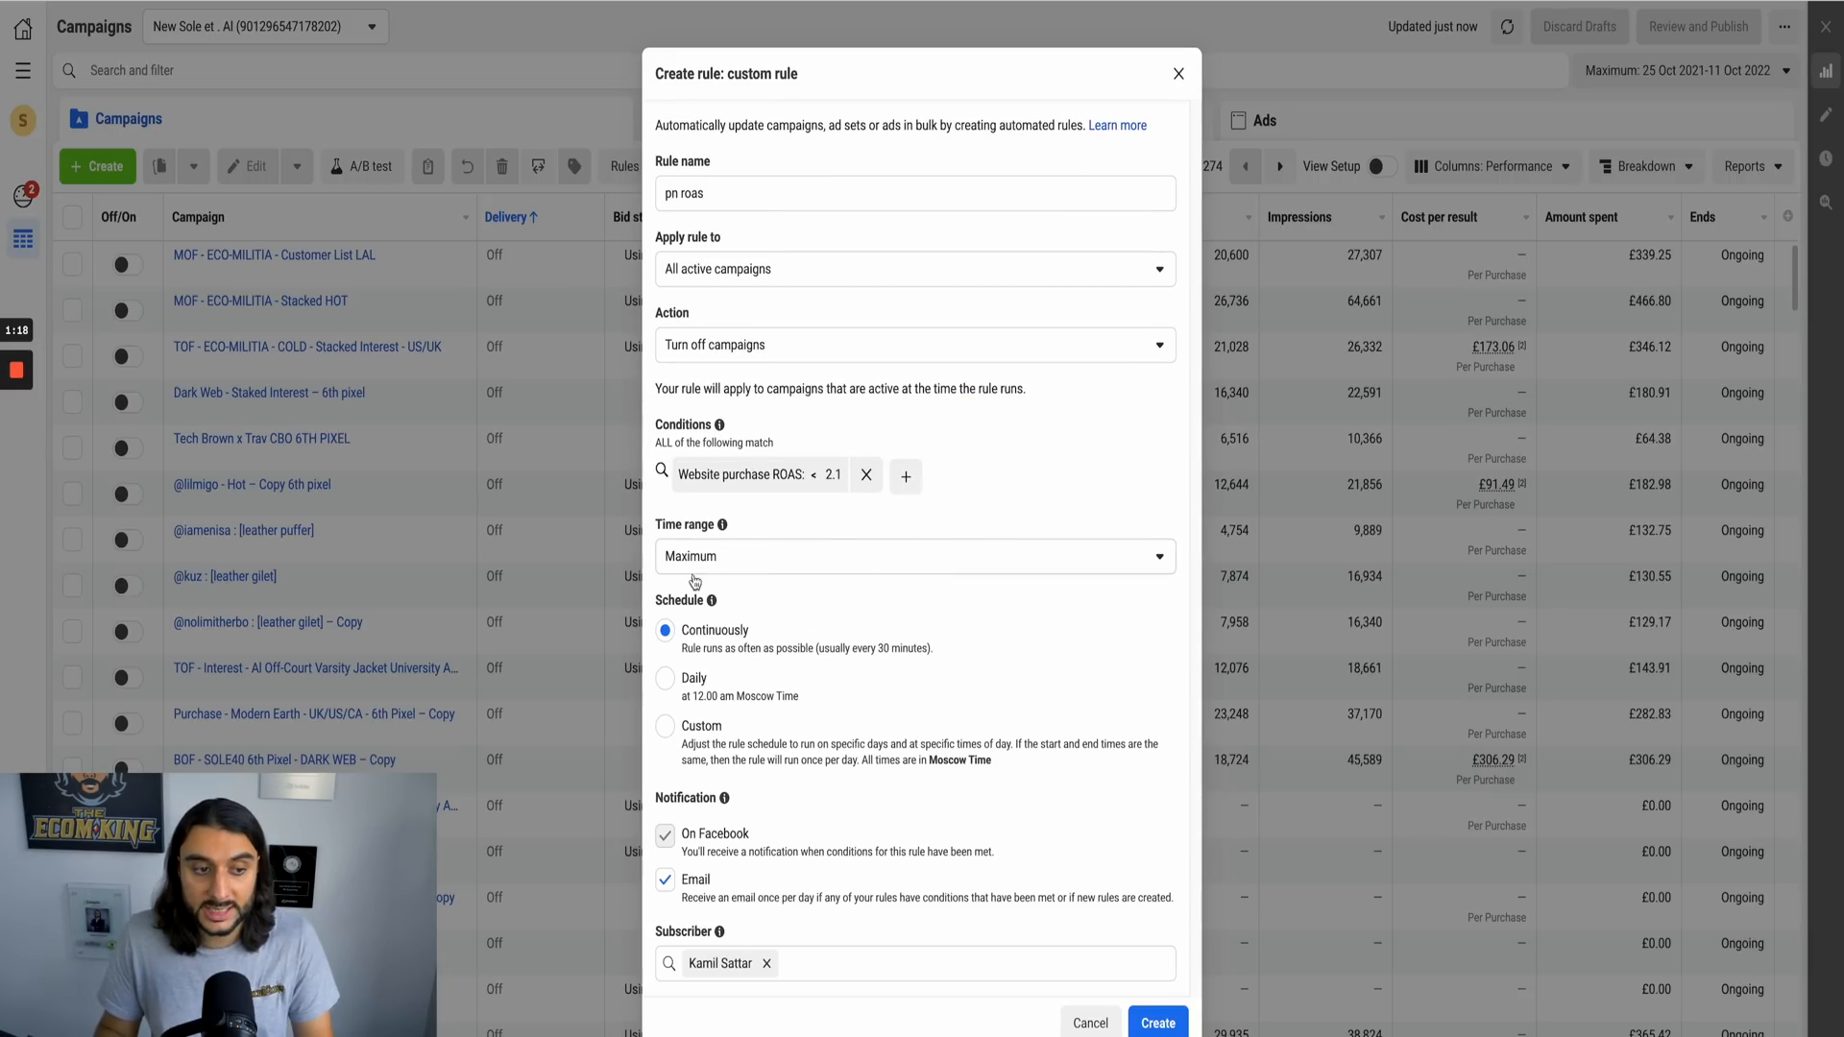
Step: Set the custom rule's time range to the last 3 days
left_click(732, 567)
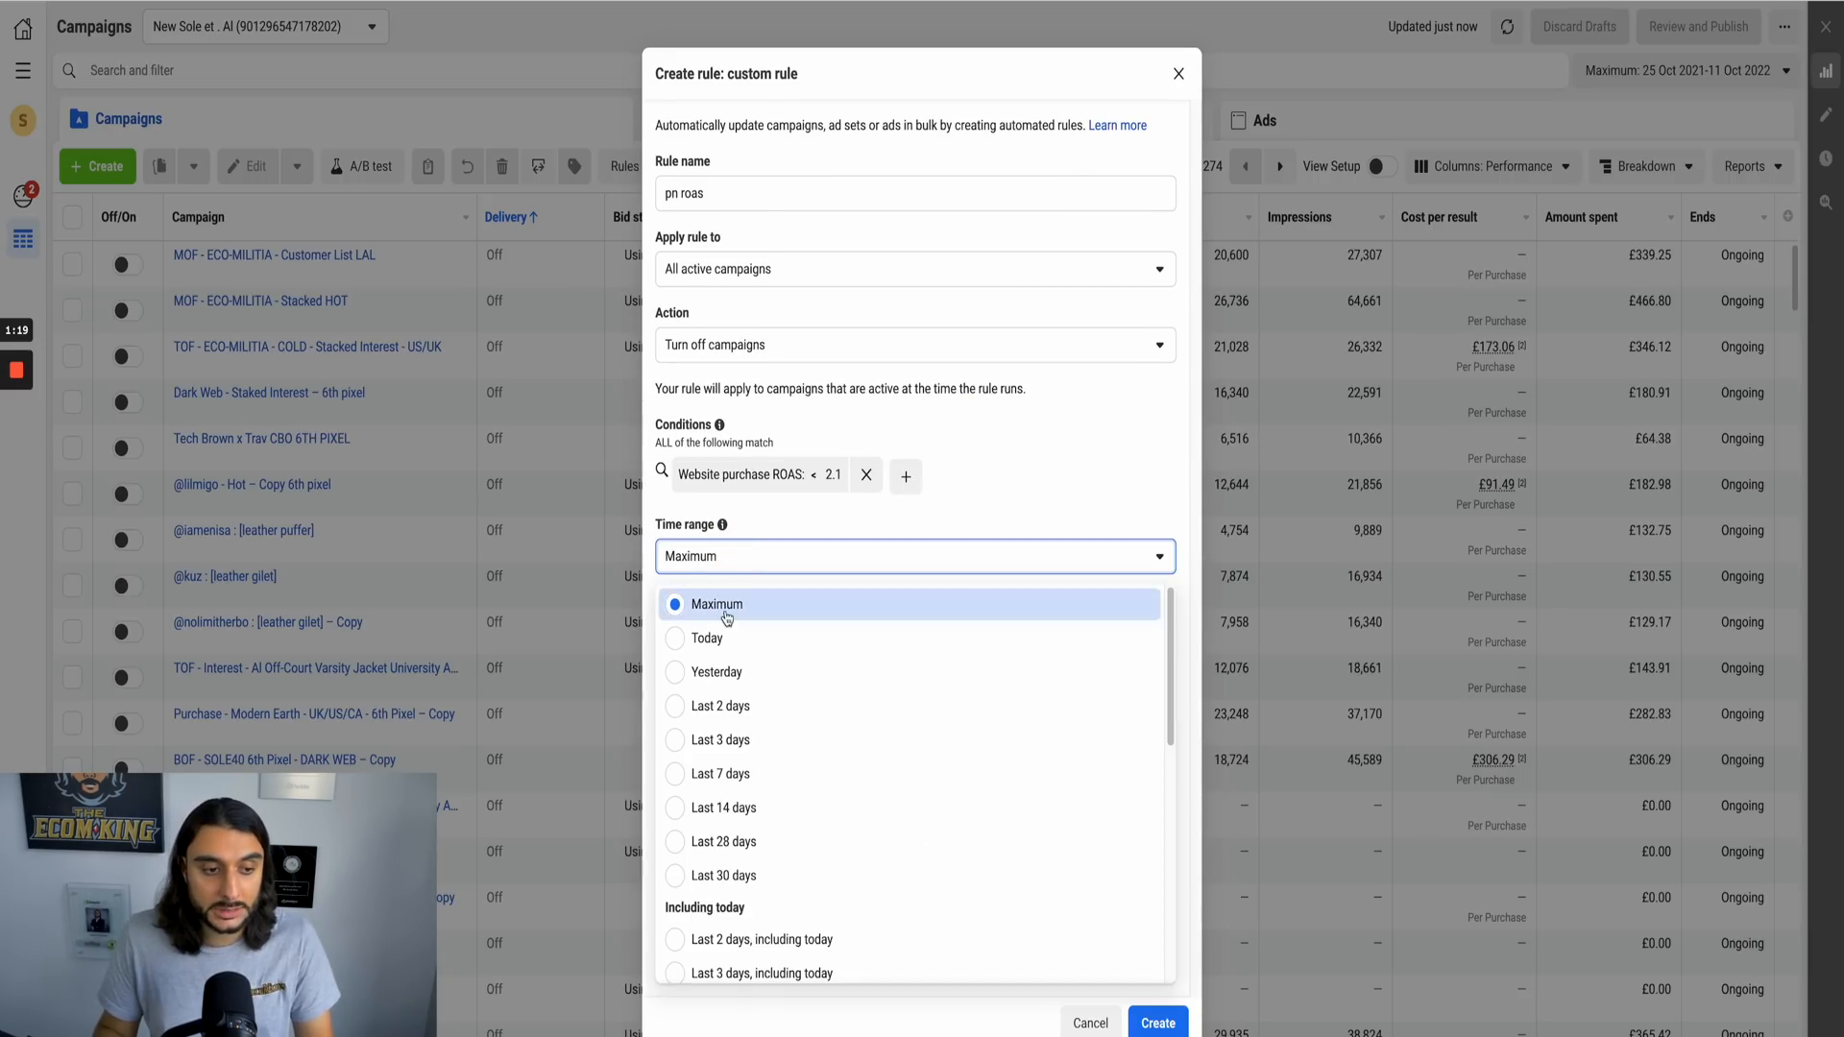
left_click(752, 746)
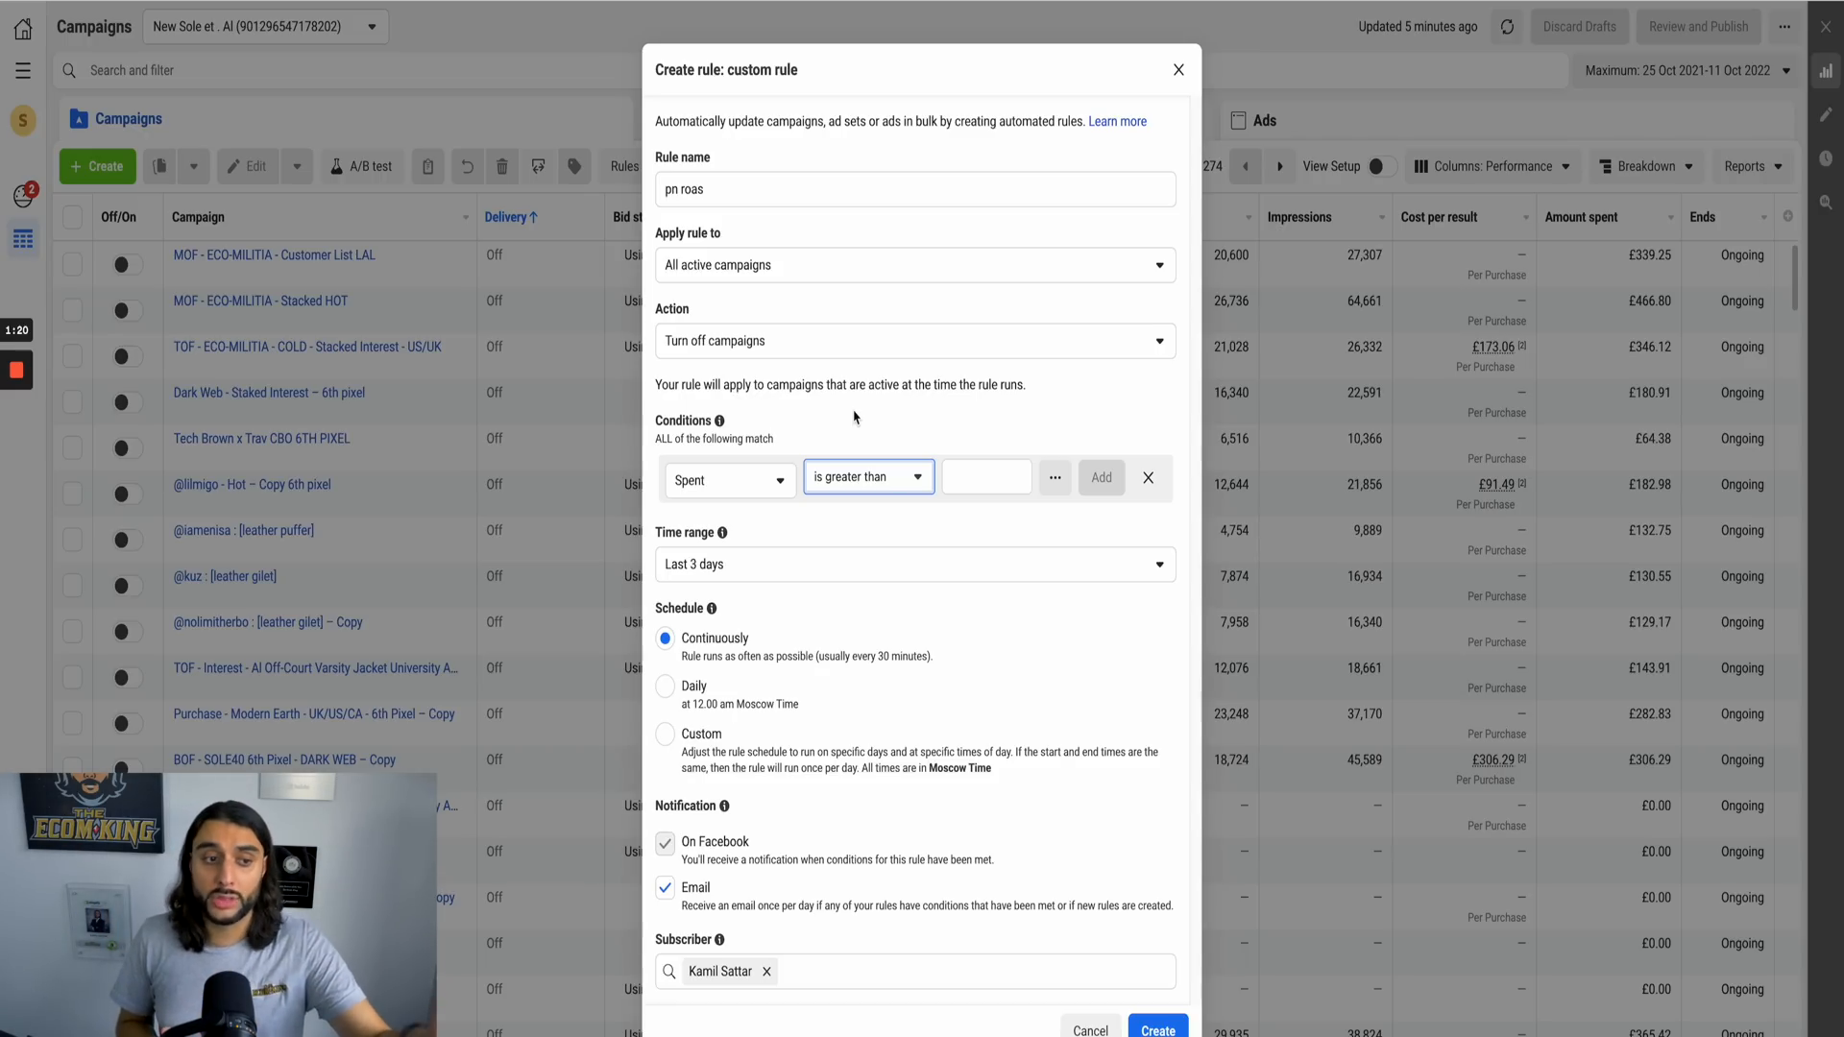
Step: Set the rule's condition to website purchase ROAS is greater than 2.1
left_click(735, 489)
scroll(749, 689, "down", 5)
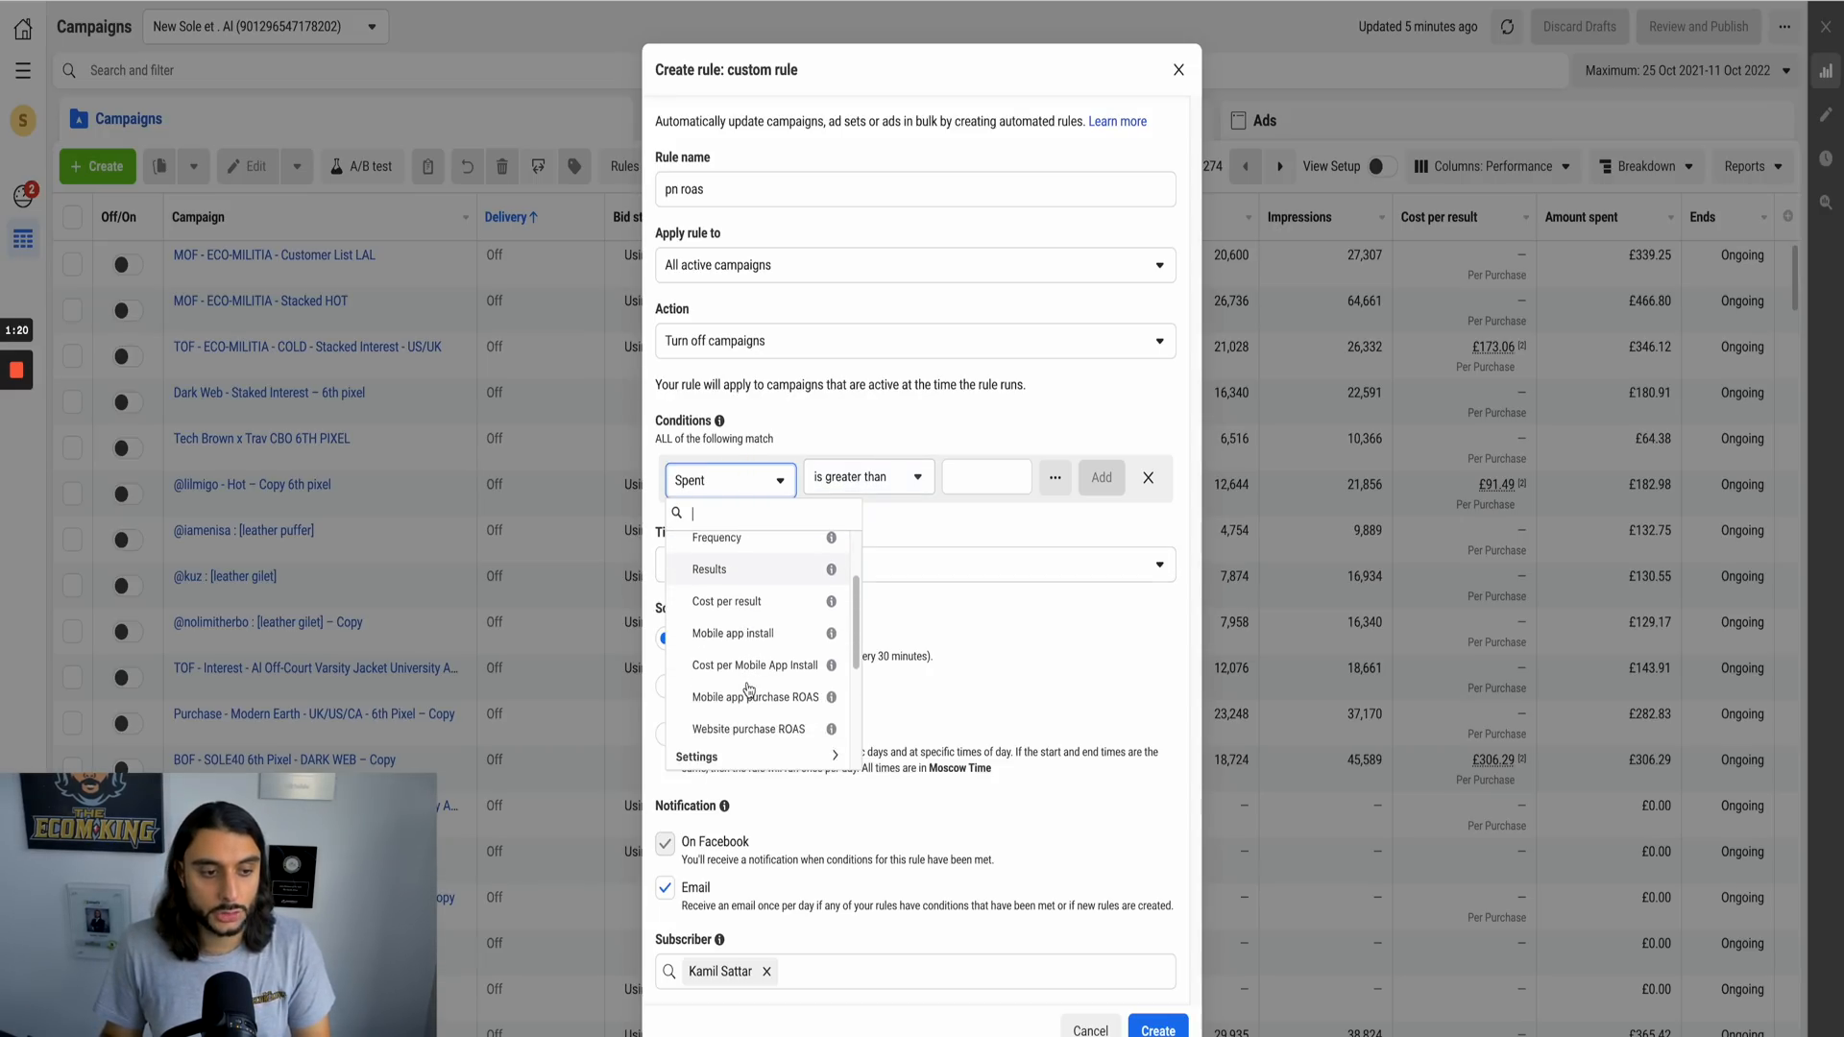
left_click(749, 708)
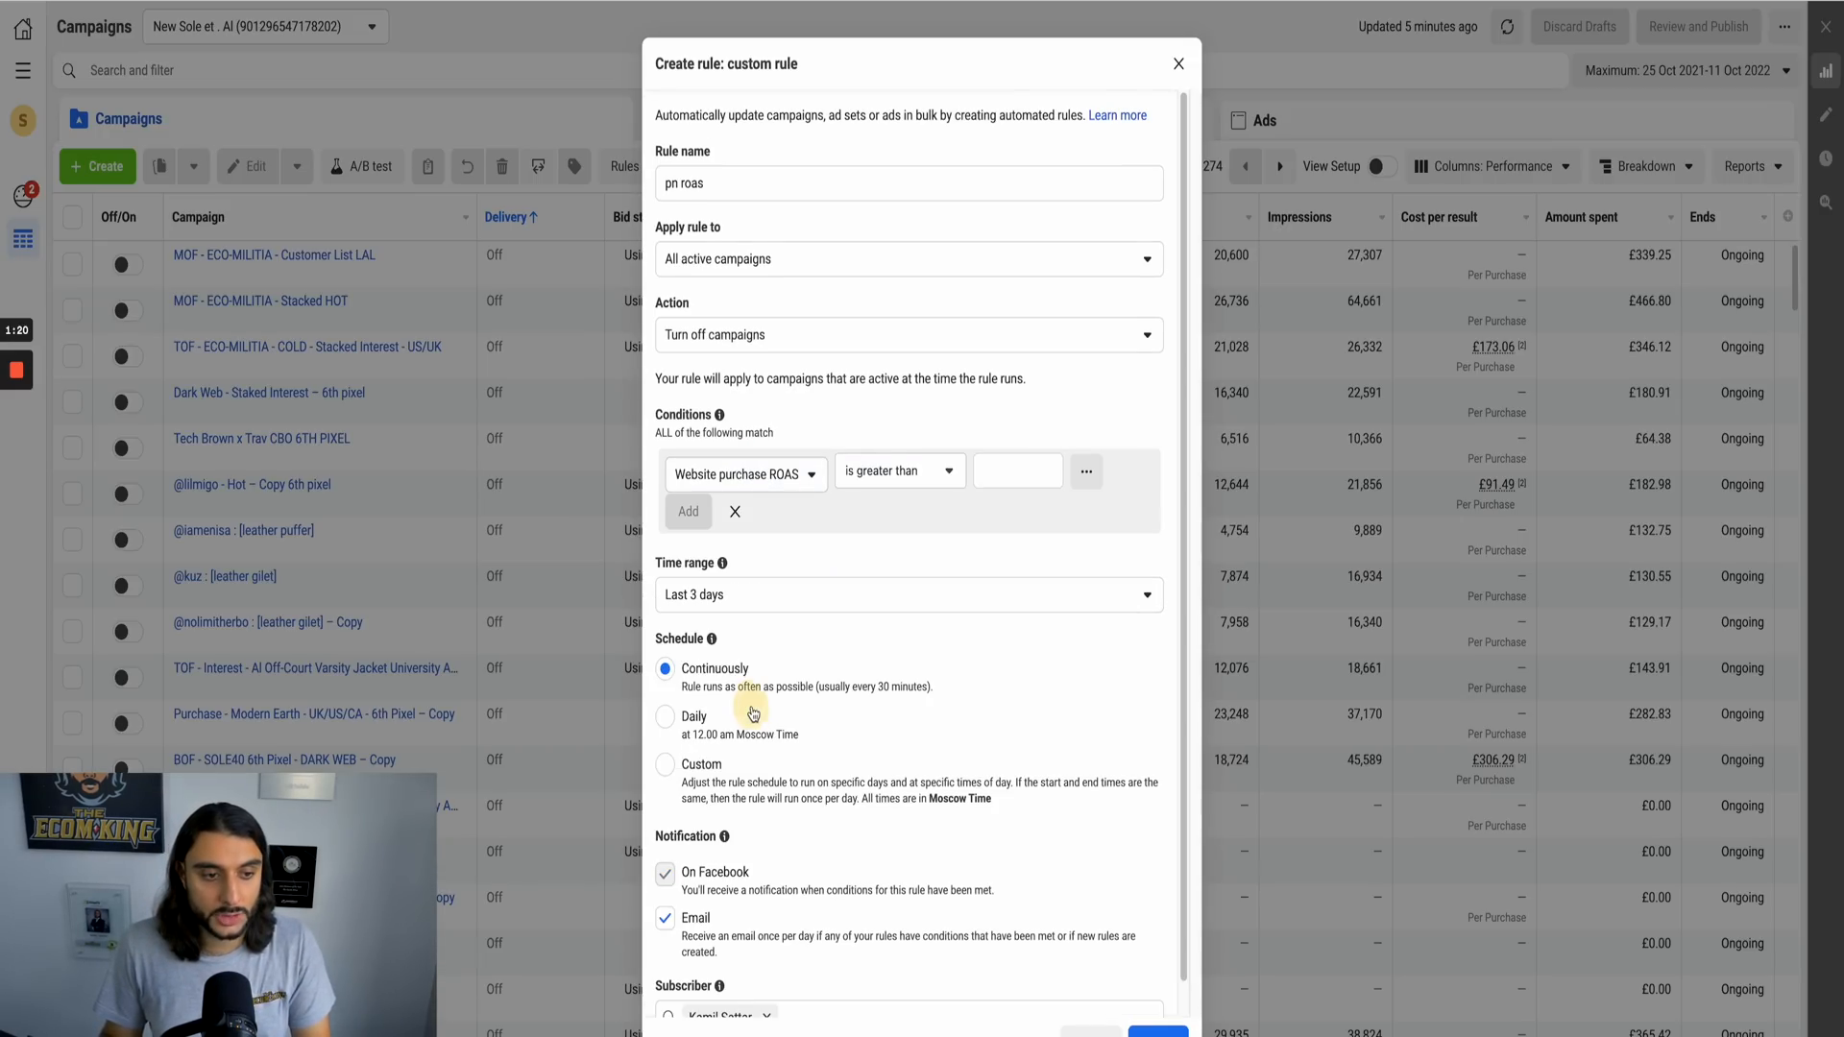
left_click(900, 473)
left_click(991, 480)
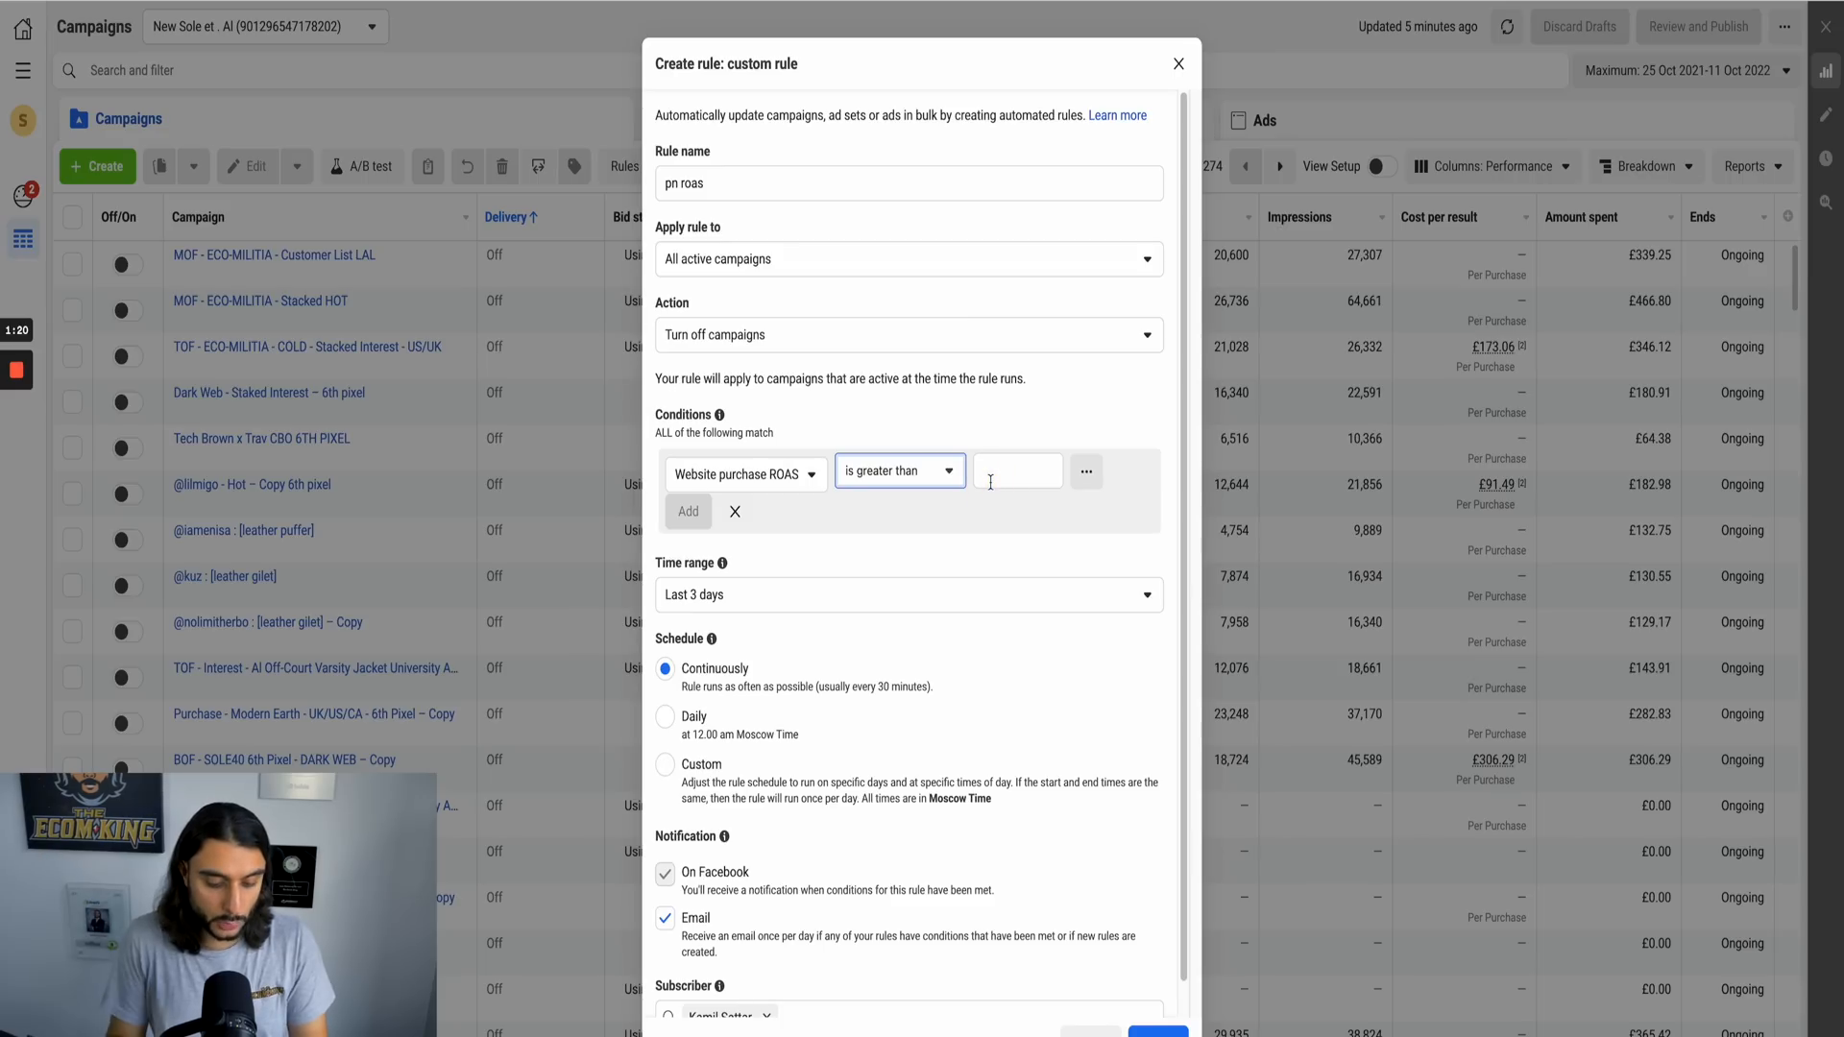
left_click(990, 482)
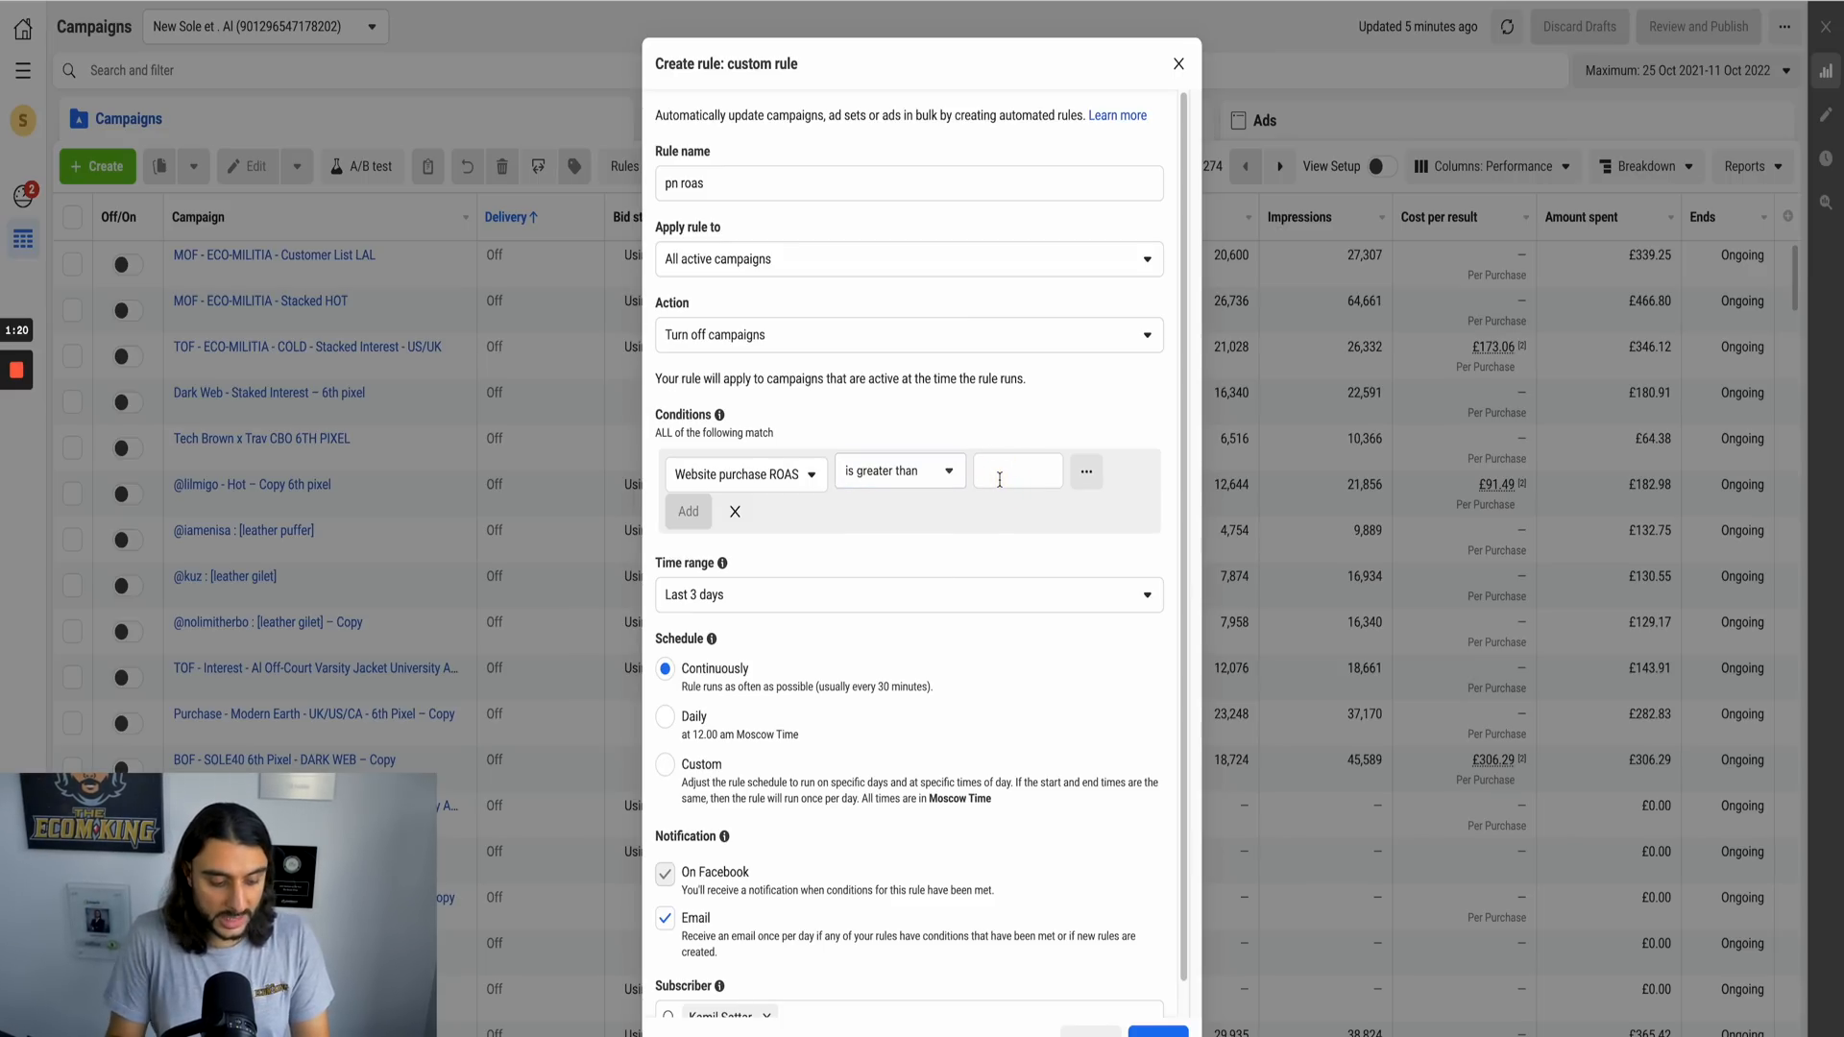
type("2.1")
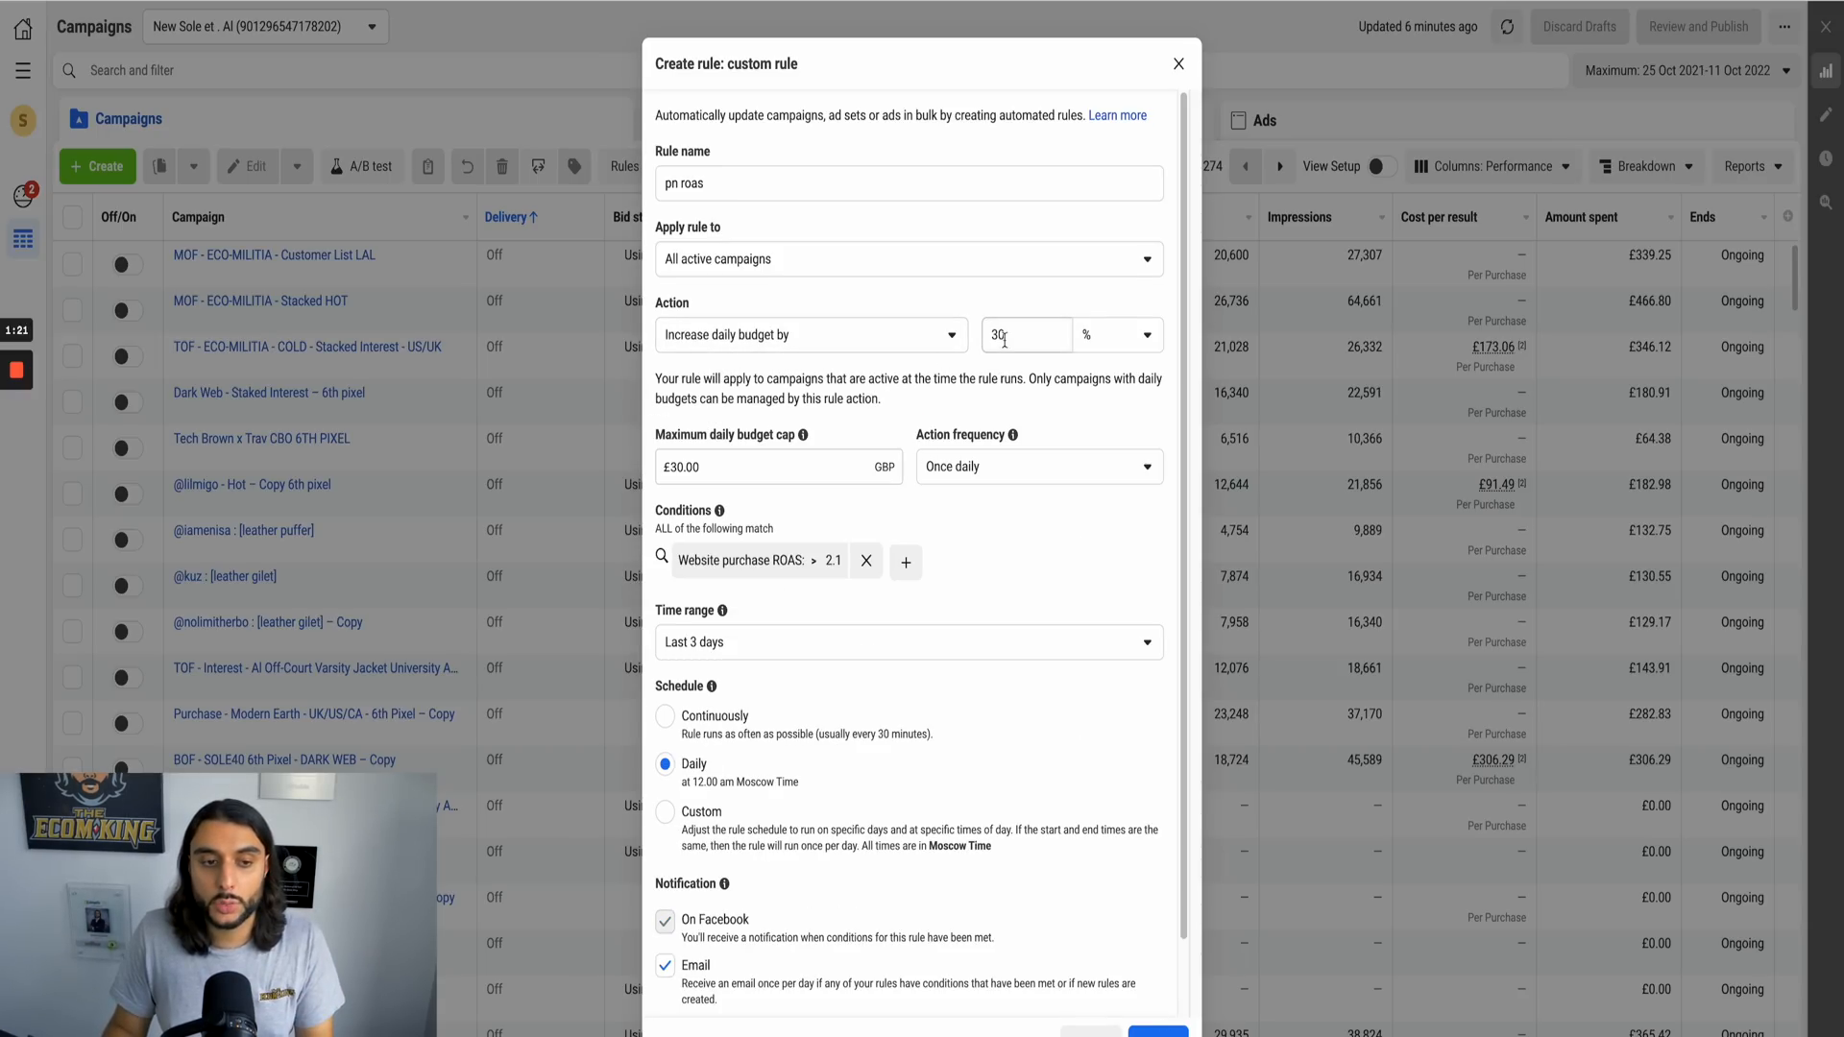
left_click(1120, 334)
left_click(1120, 334)
left_click(990, 343)
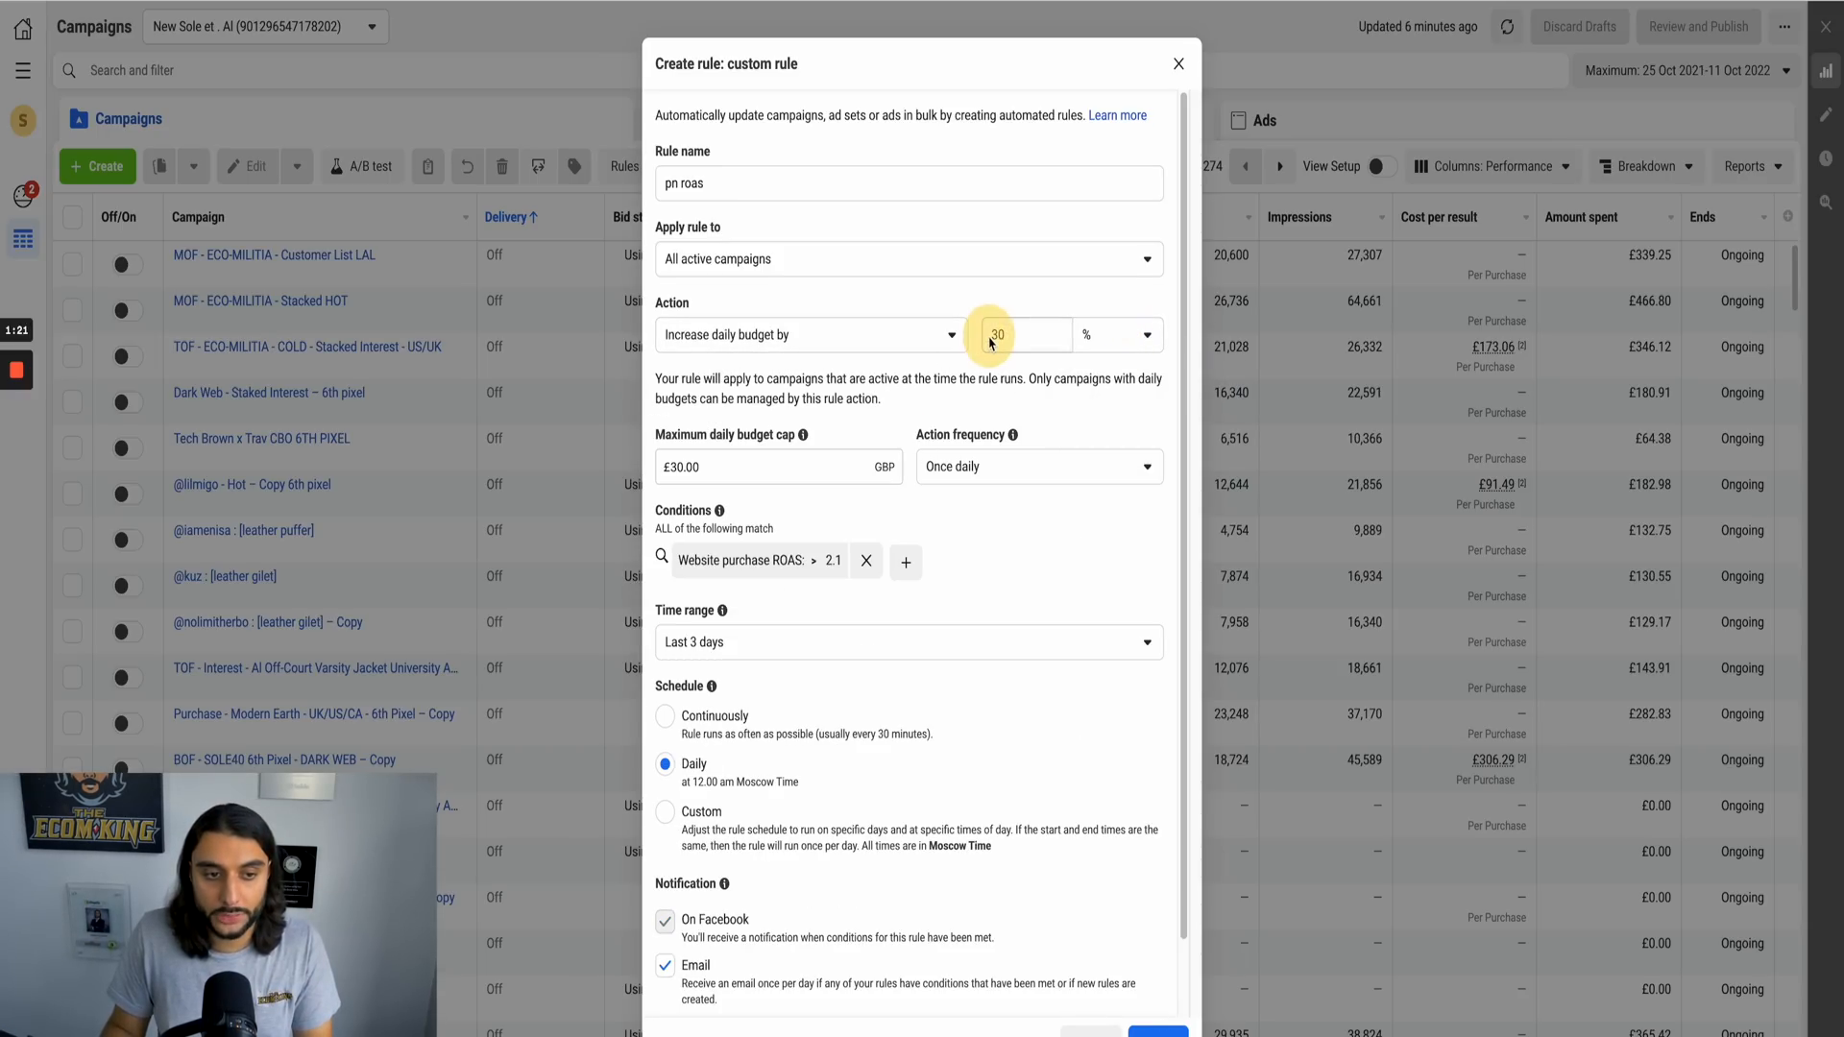
right_click(1037, 334)
left_click(991, 336)
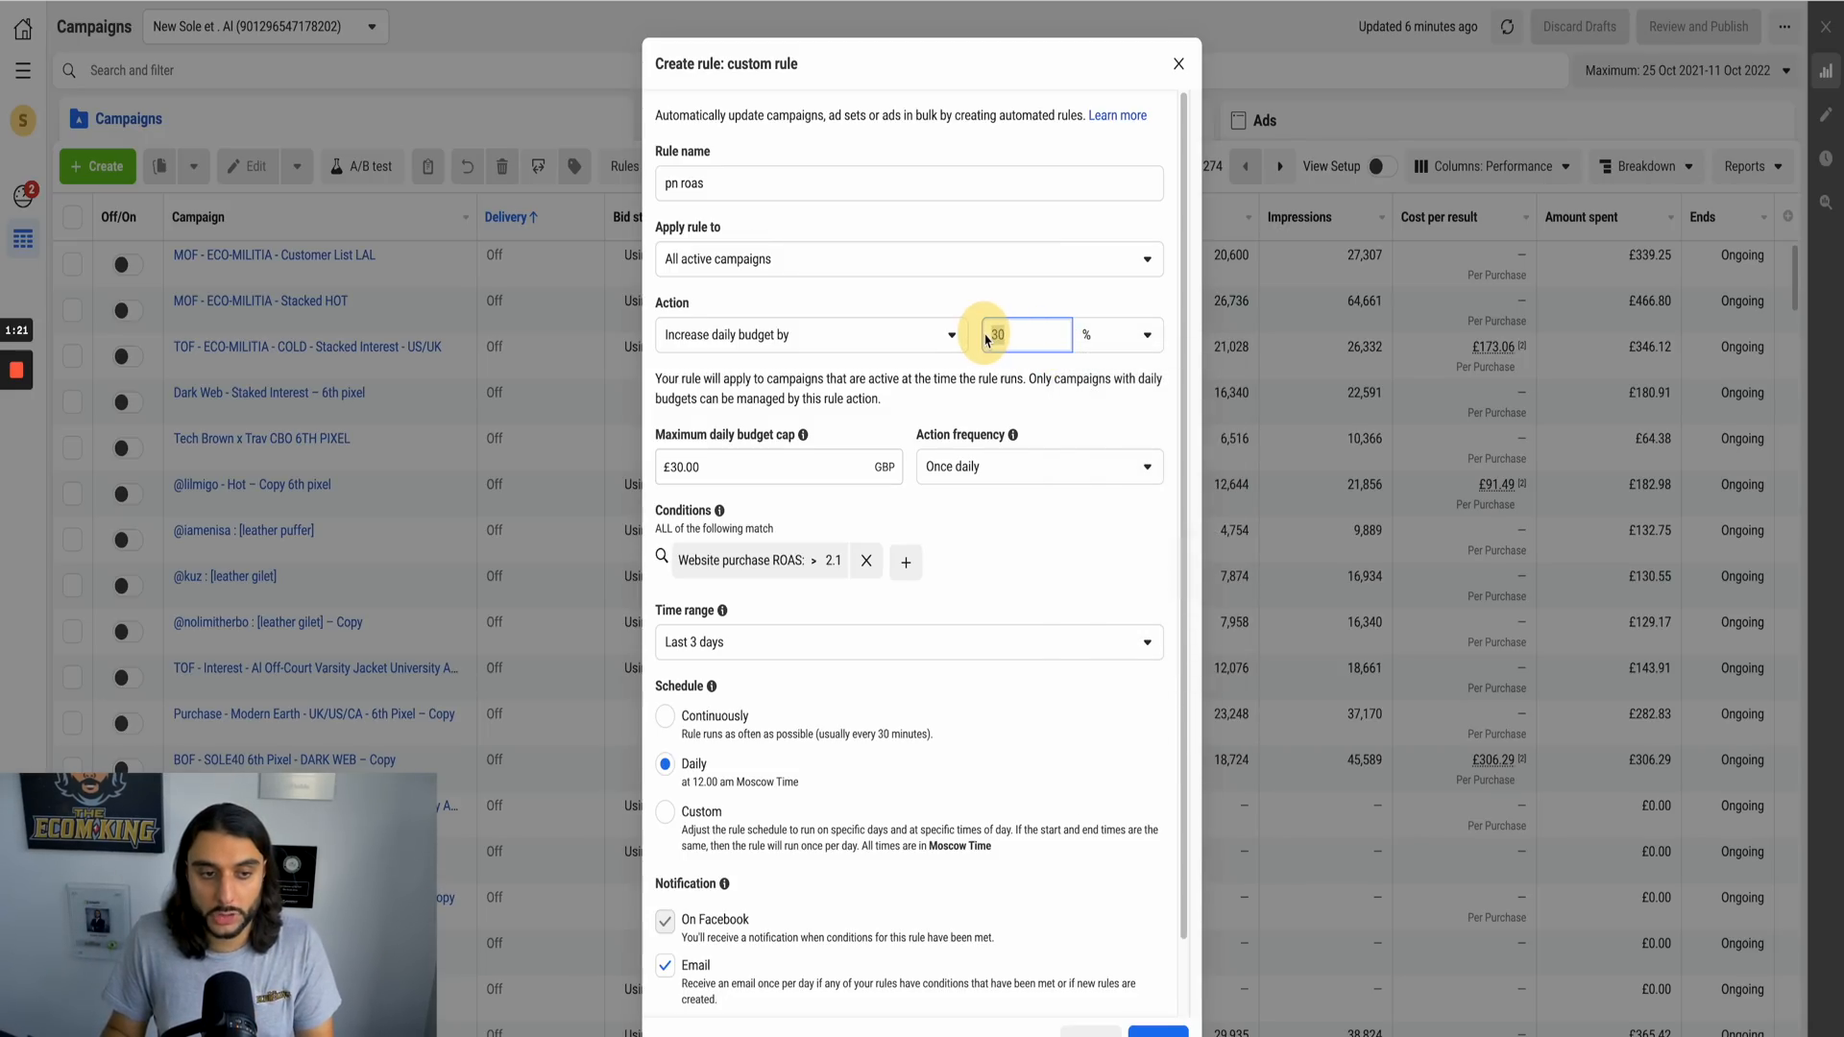
left_click(1006, 343)
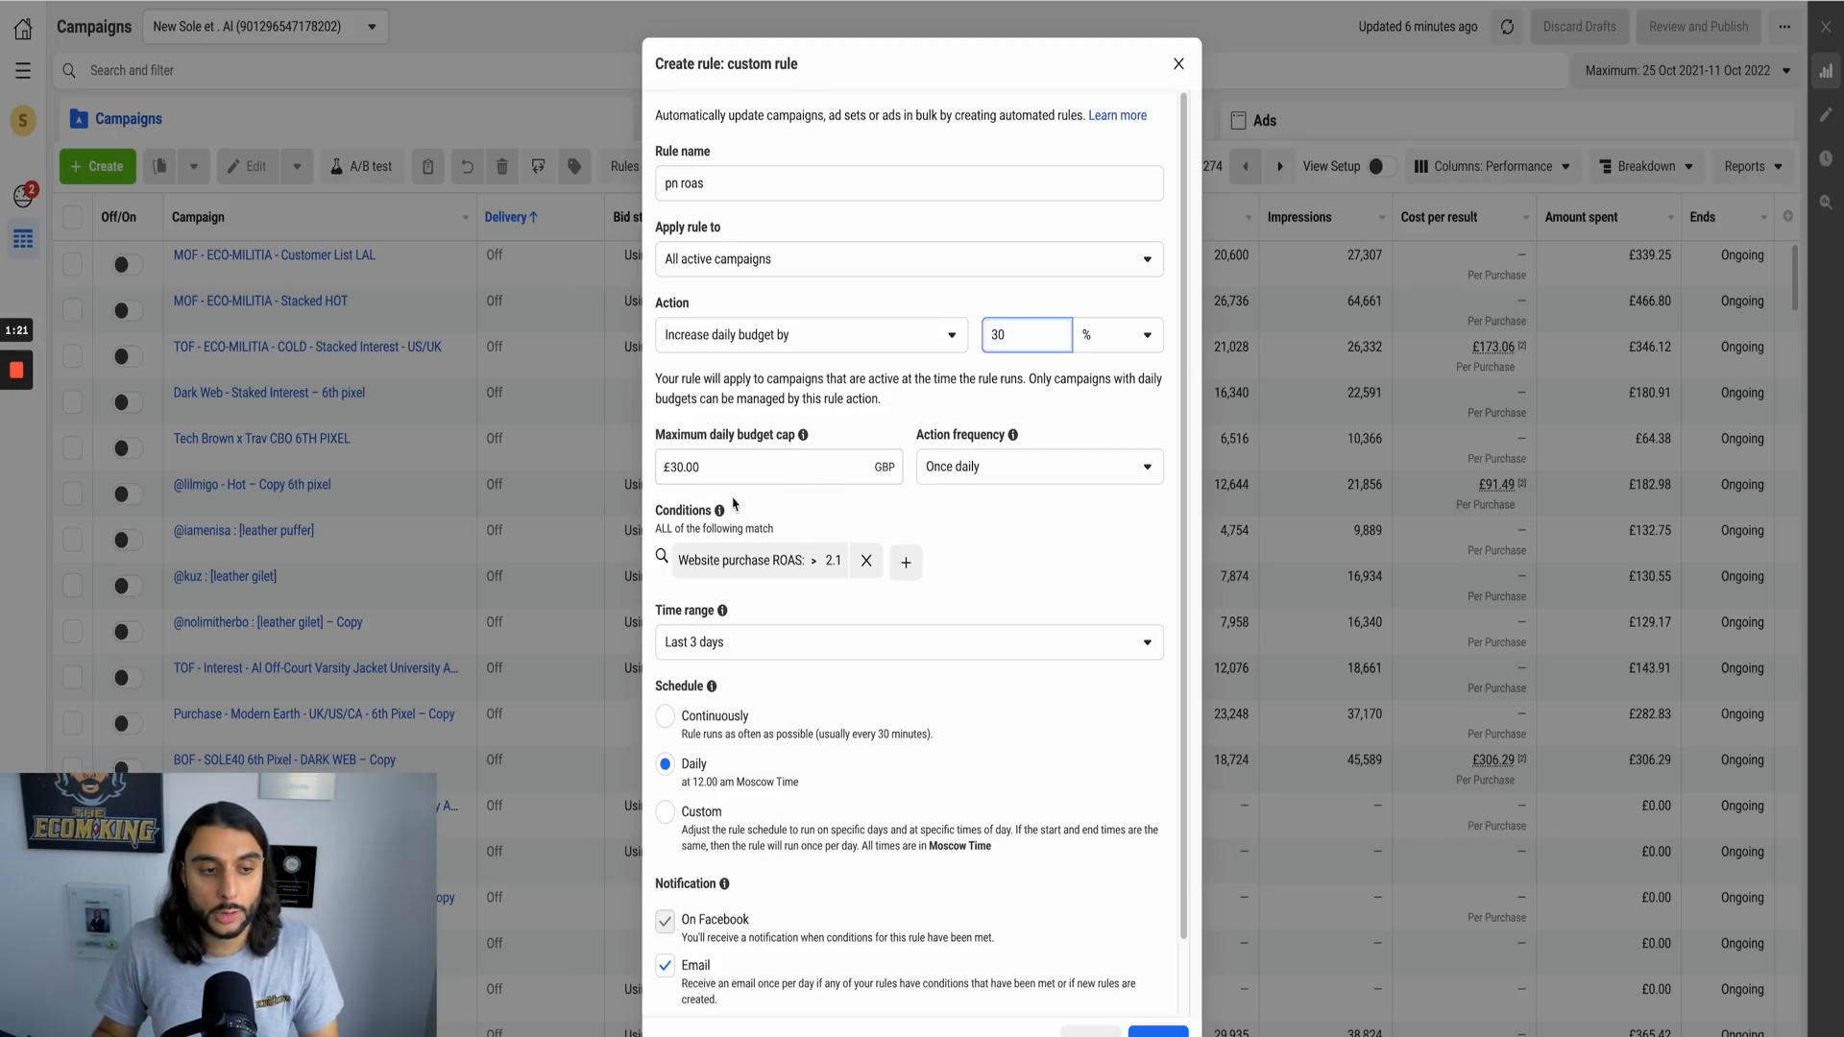
Step: Set the maximum daily budget cap for the rule's budget increase to £50
left_click_drag(716, 470, 670, 469)
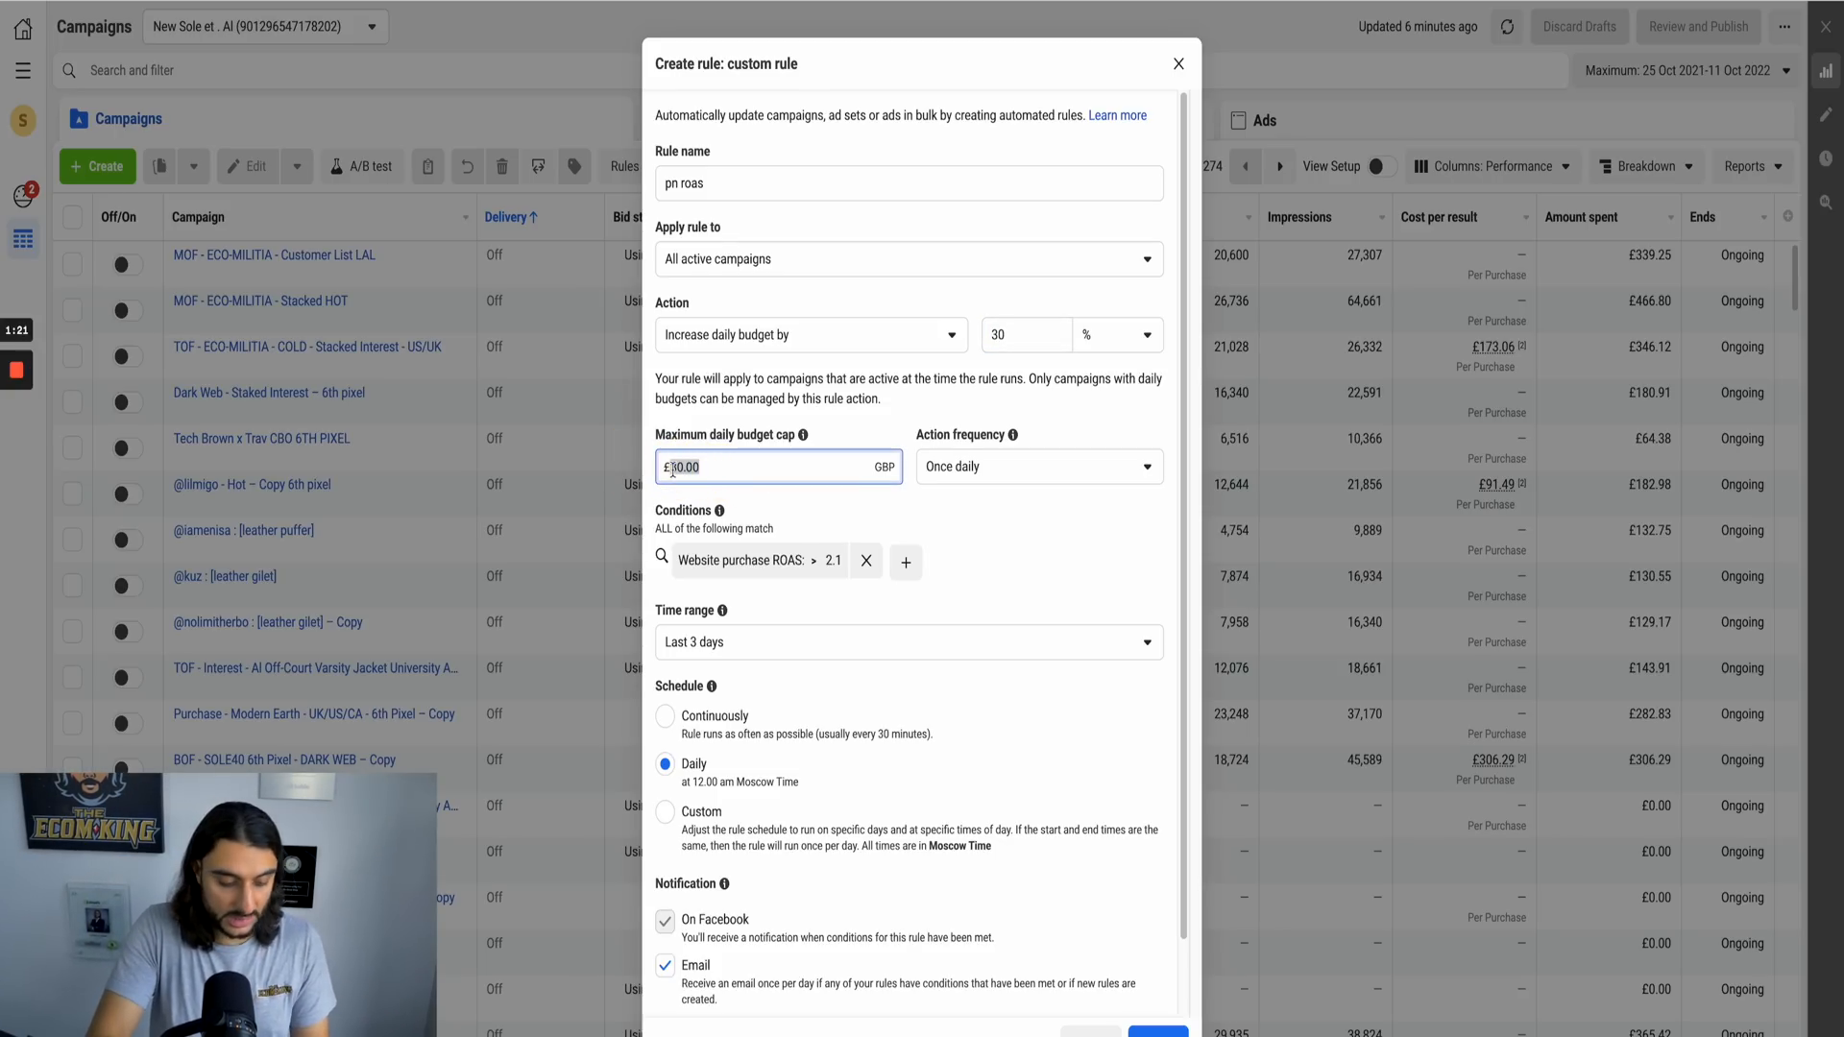
key("BackSpace")
key("BackSpace")
type("50")
left_click(910, 494)
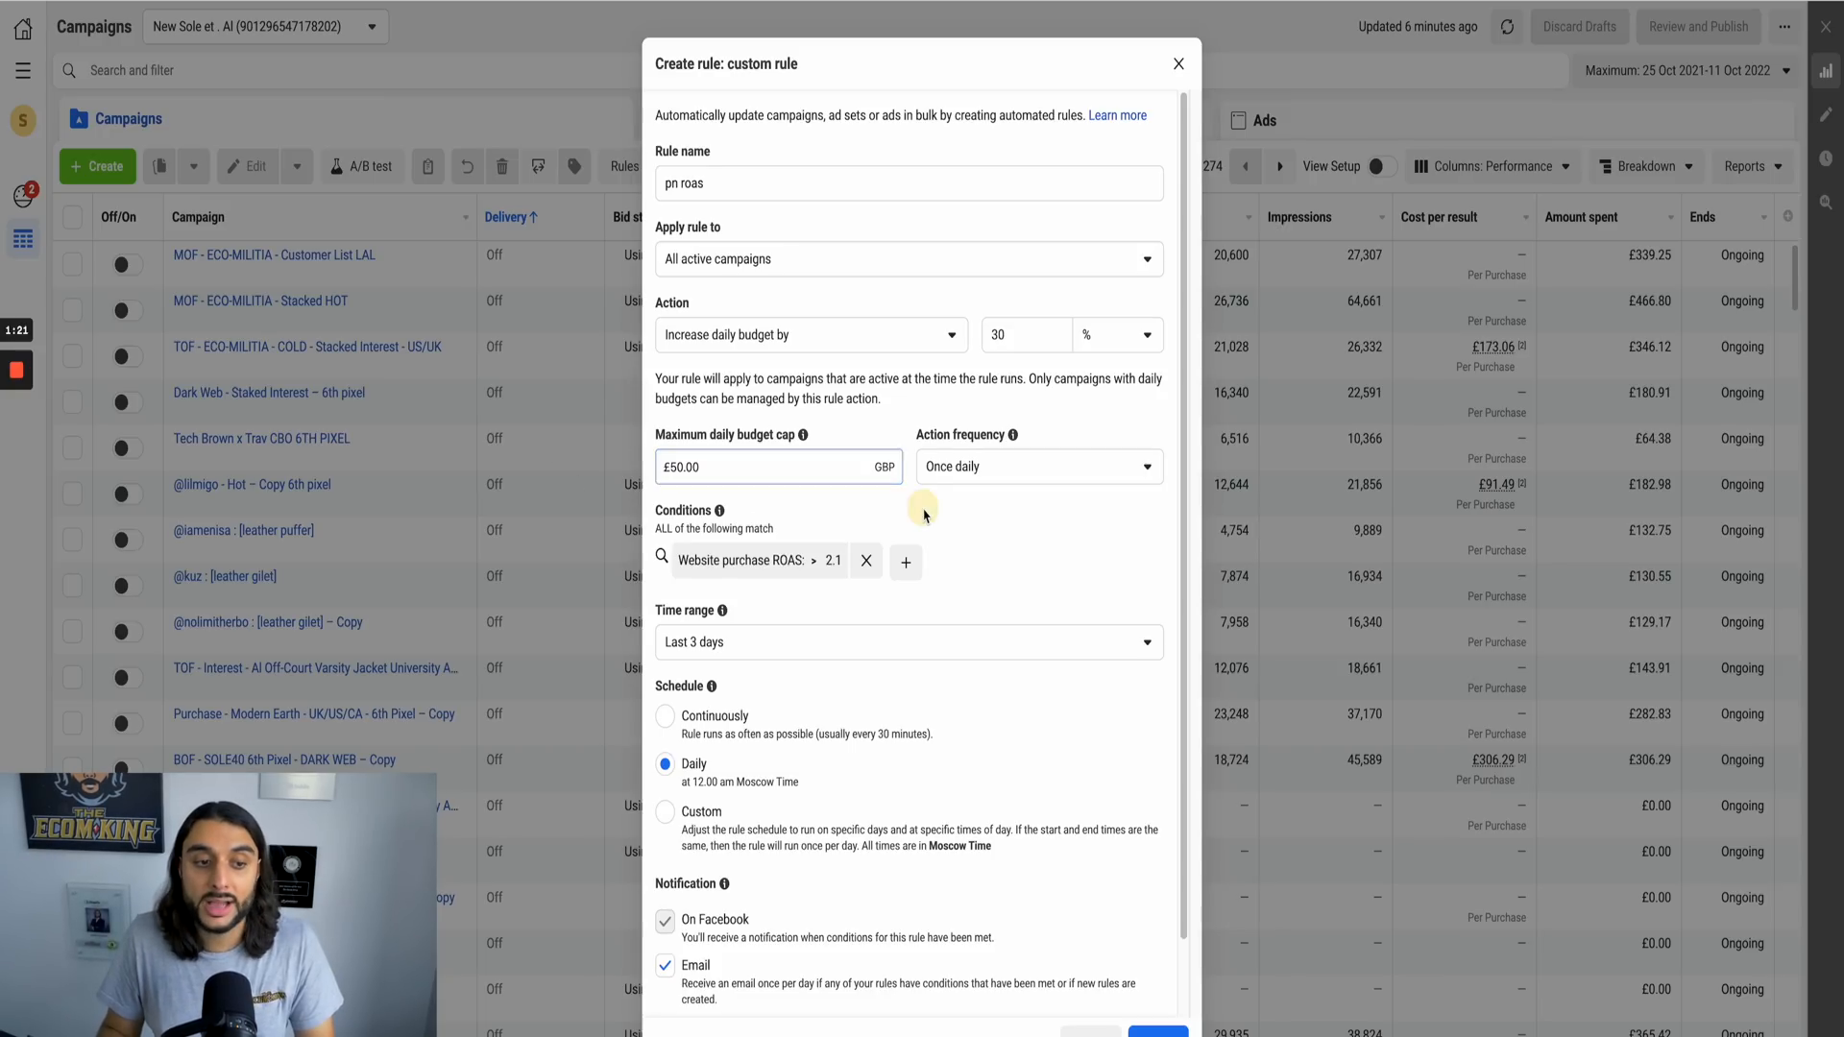